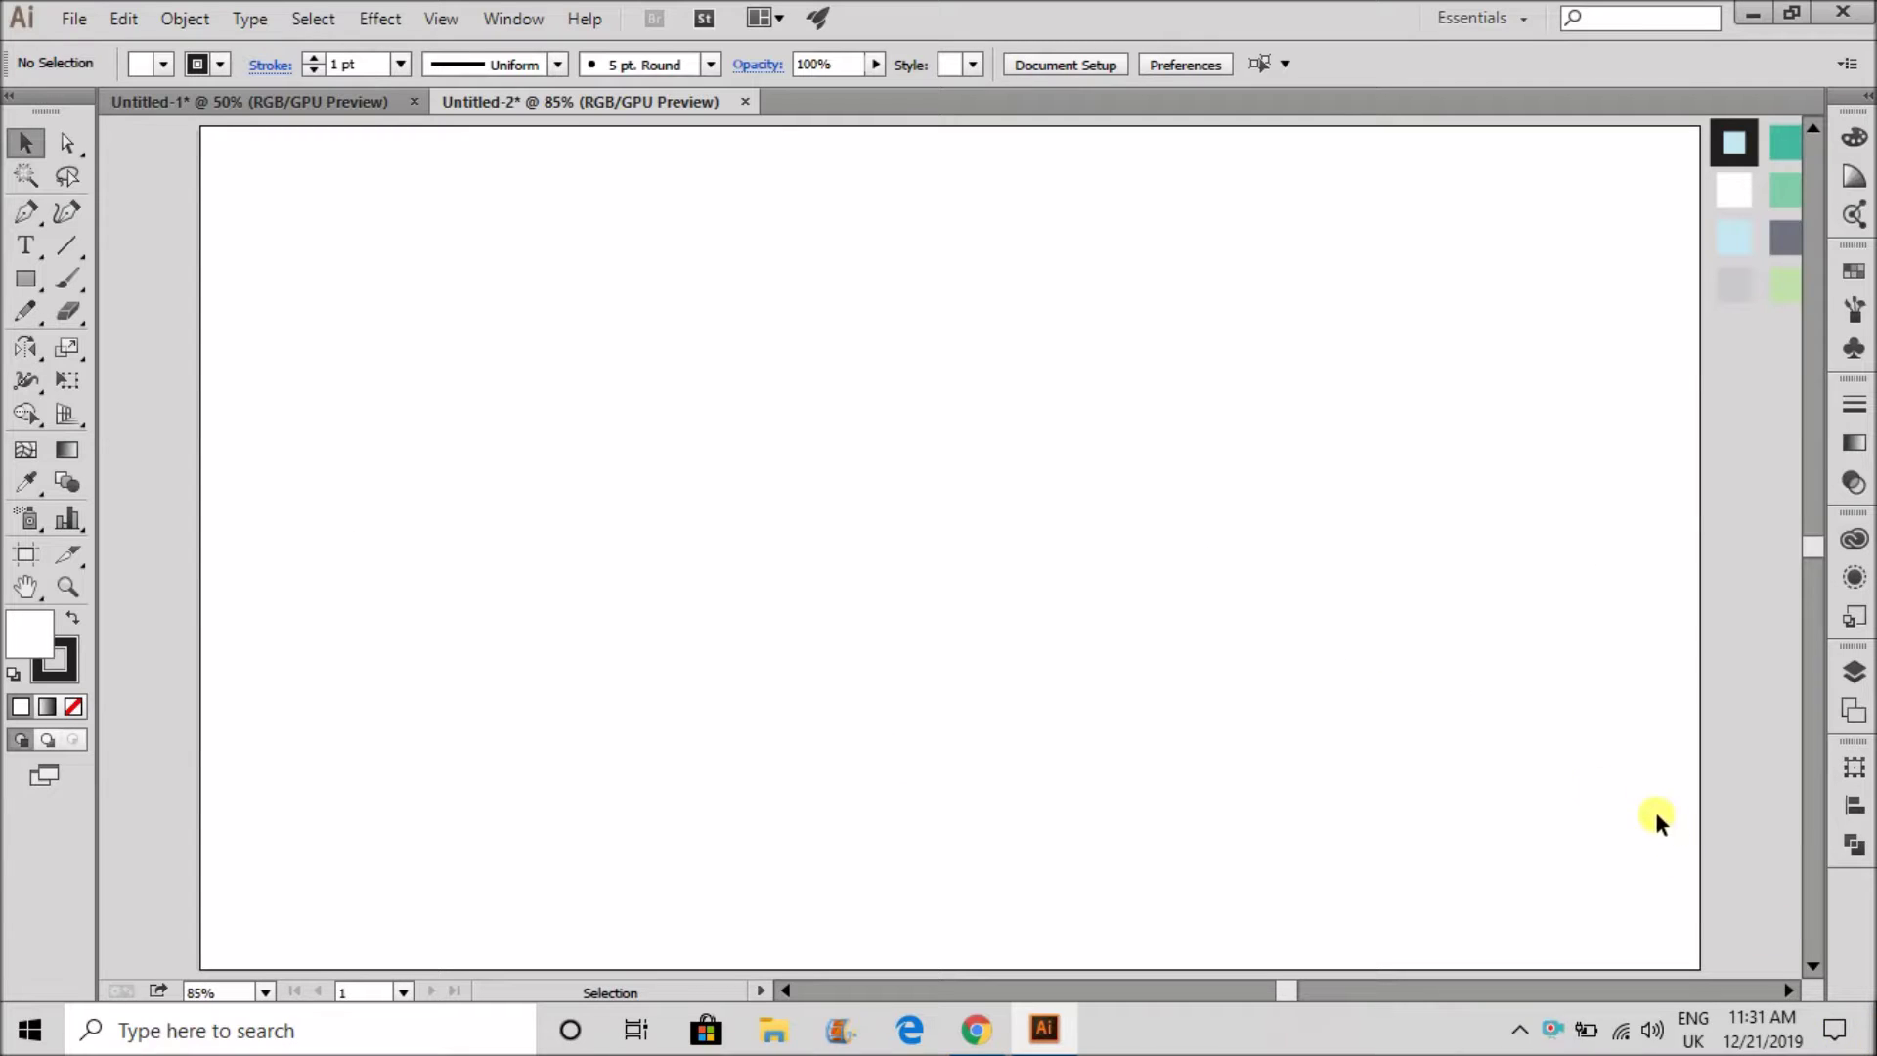
- Draw a tall rectangle about 312 × 663 pt along the left side of the artboard
scroll(752, 718, down, 5)
scroll(755, 718, up, 4)
scroll(756, 719, down, 1)
scroll(893, 886, up, 1)
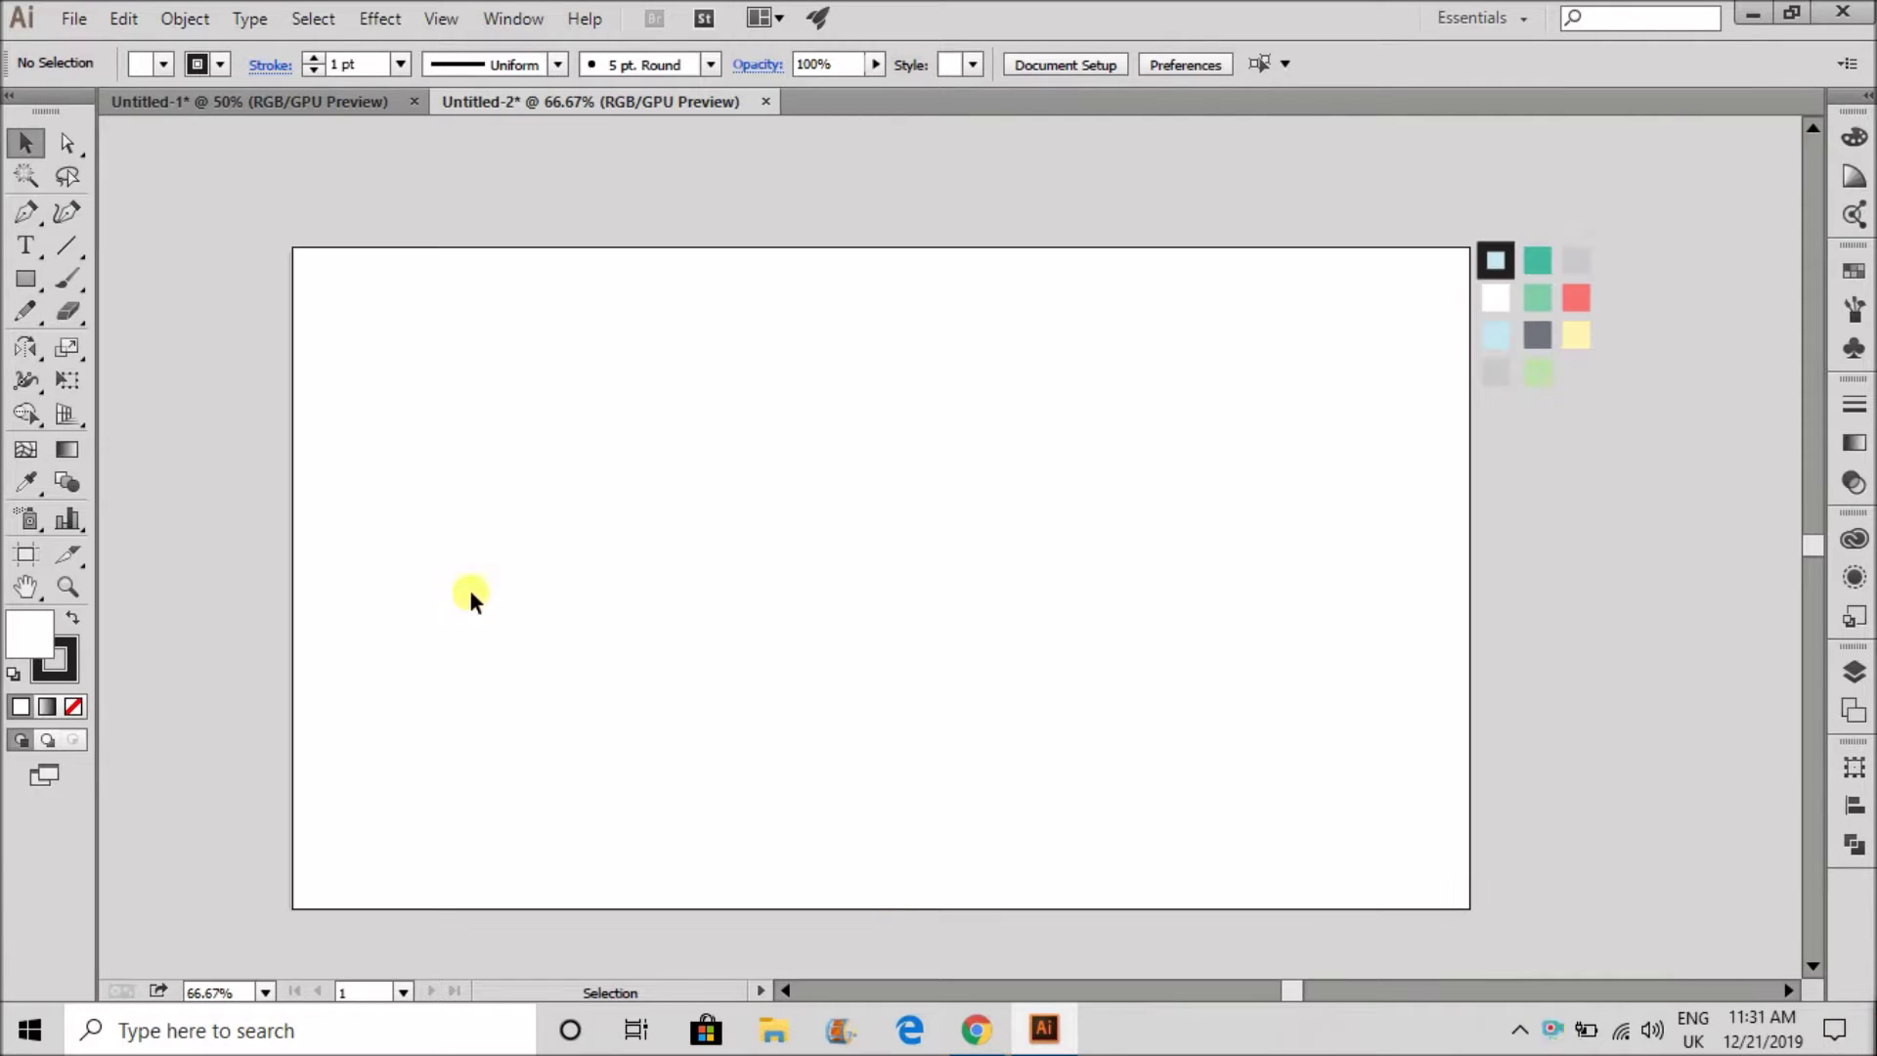
key(m)
drag(330, 275, 617, 884)
- Fill the tall rectangle with the pale yellow sampled from the colour swatches beside the artboard
click(24, 145)
key(i)
click(1497, 260)
click(24, 145)
click(524, 208)
click(512, 273)
key(i)
click(1577, 338)
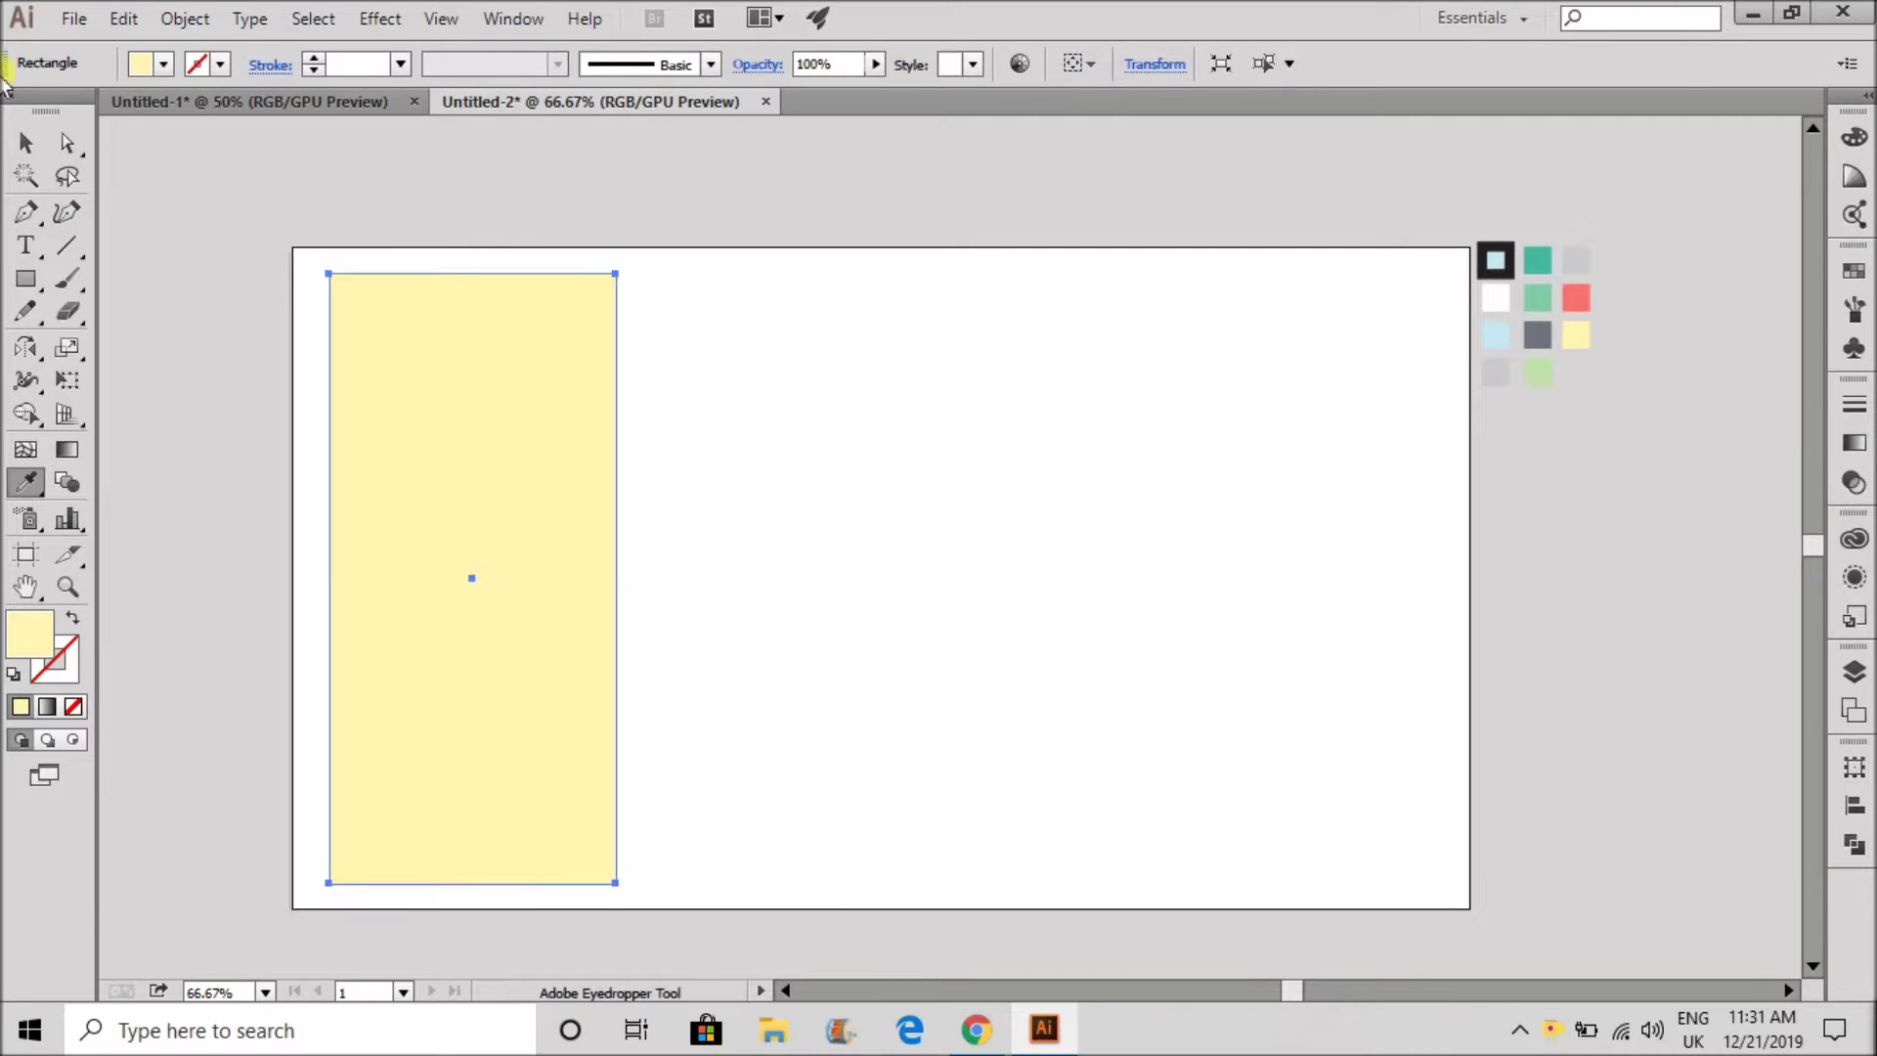
- Give the yellow rectangle a dark outline with a 13 pt stroke
key(v)
click(319, 57)
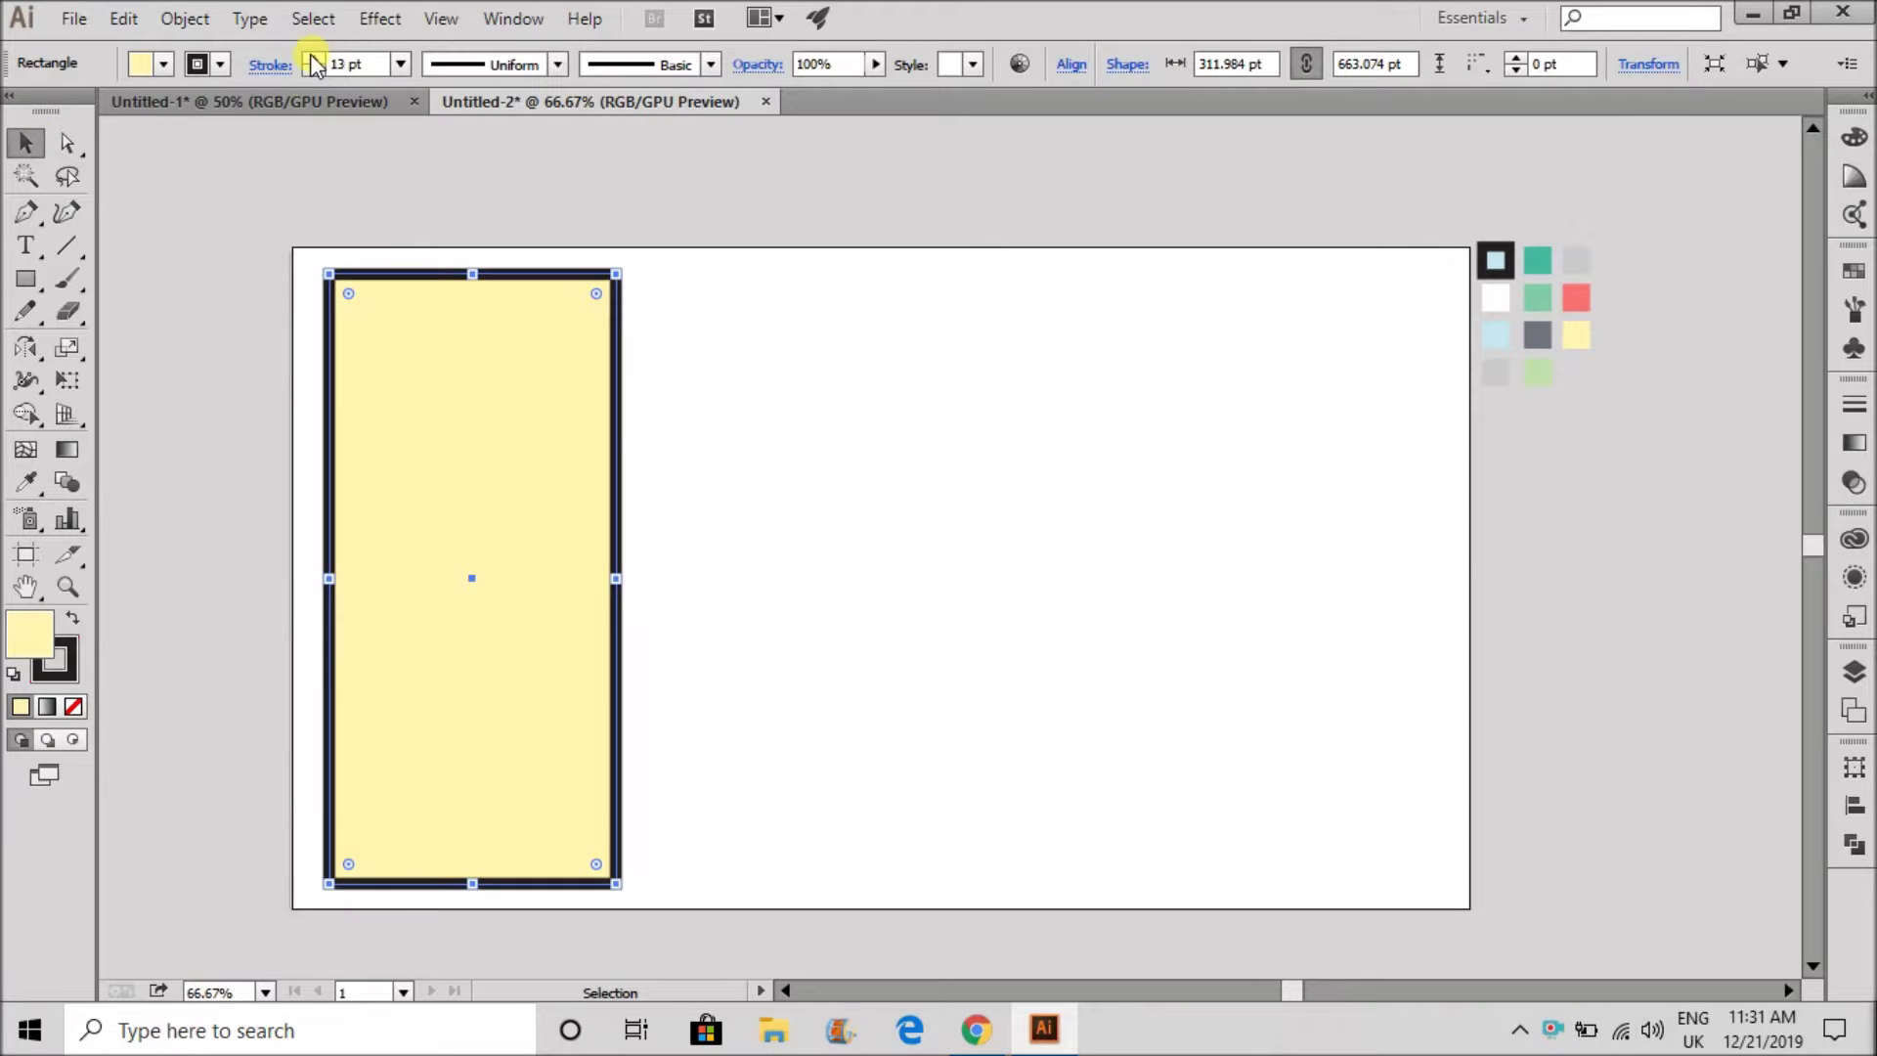
click(293, 202)
key(ctrl+minus)
scroll(377, 377, up, 1)
scroll(478, 671, down, 1)
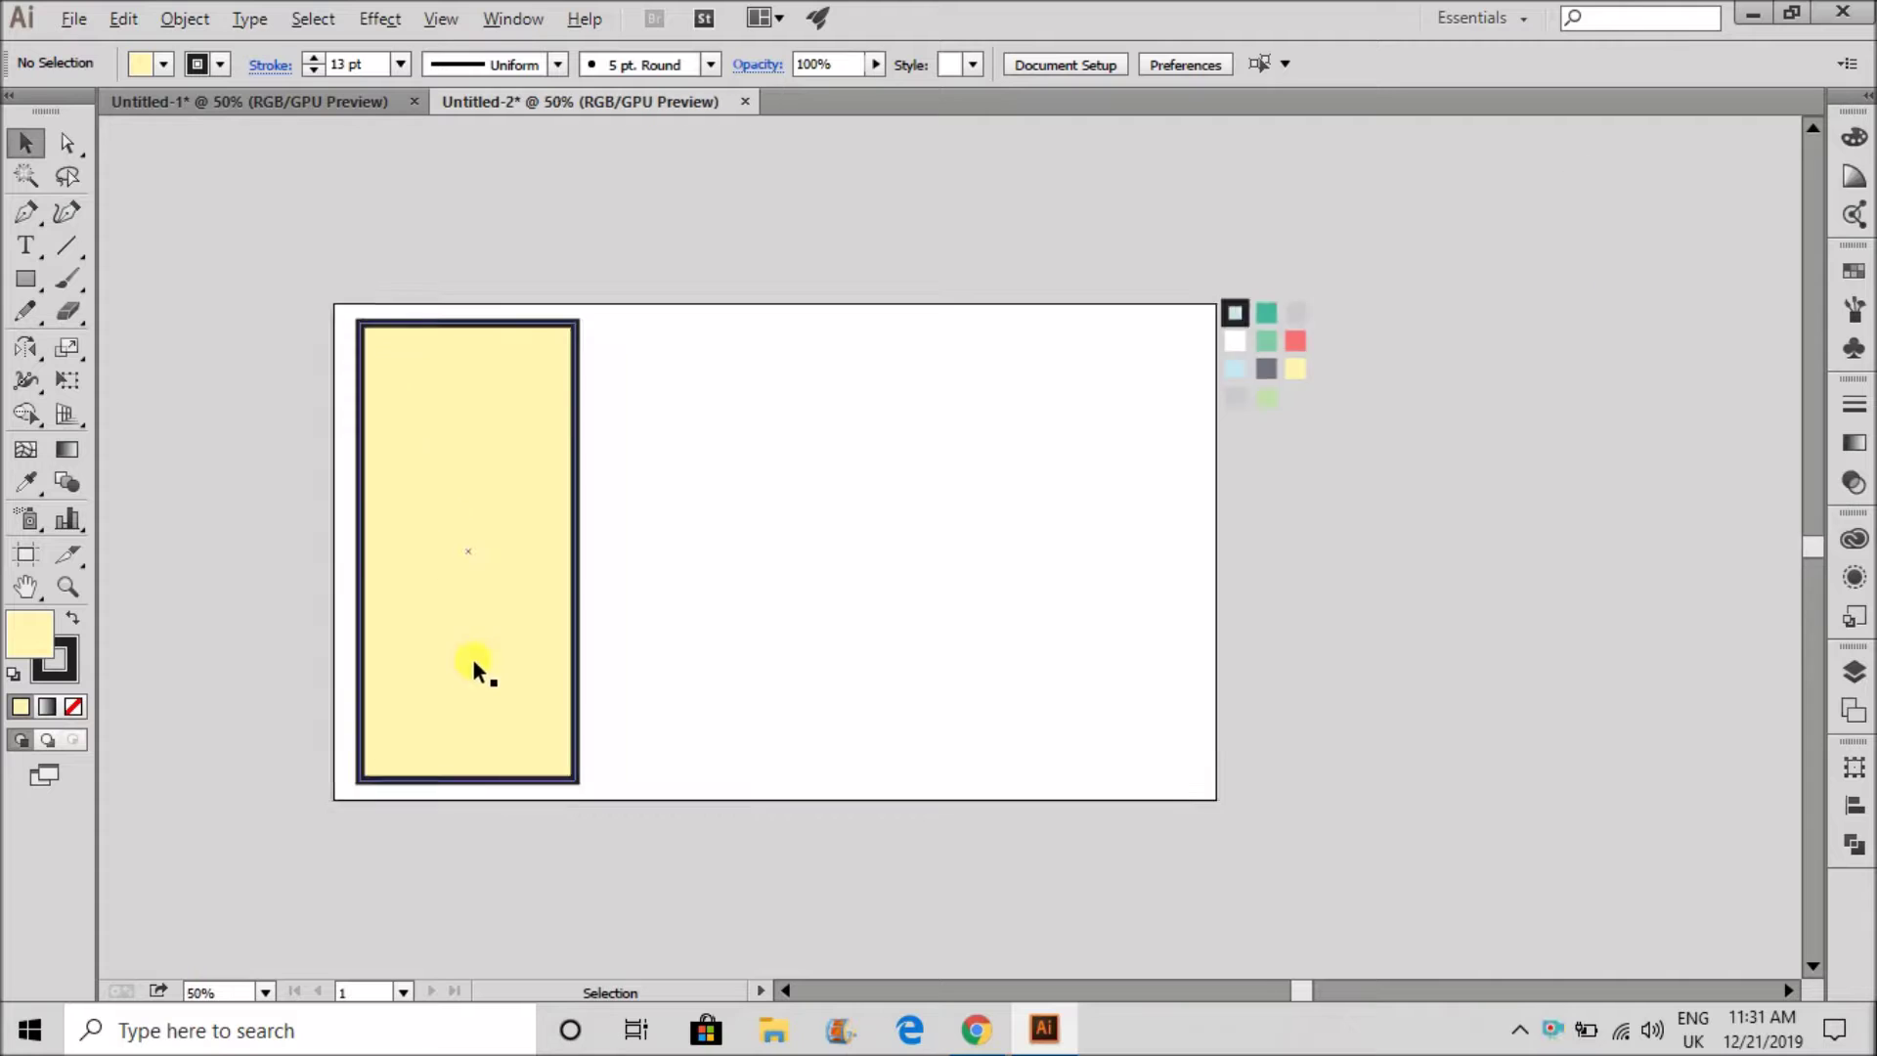
- Make a smaller copy of the yellow rectangle centred inside it, about 231 × 177 pt
scroll(424, 503, up, 1)
click(478, 544)
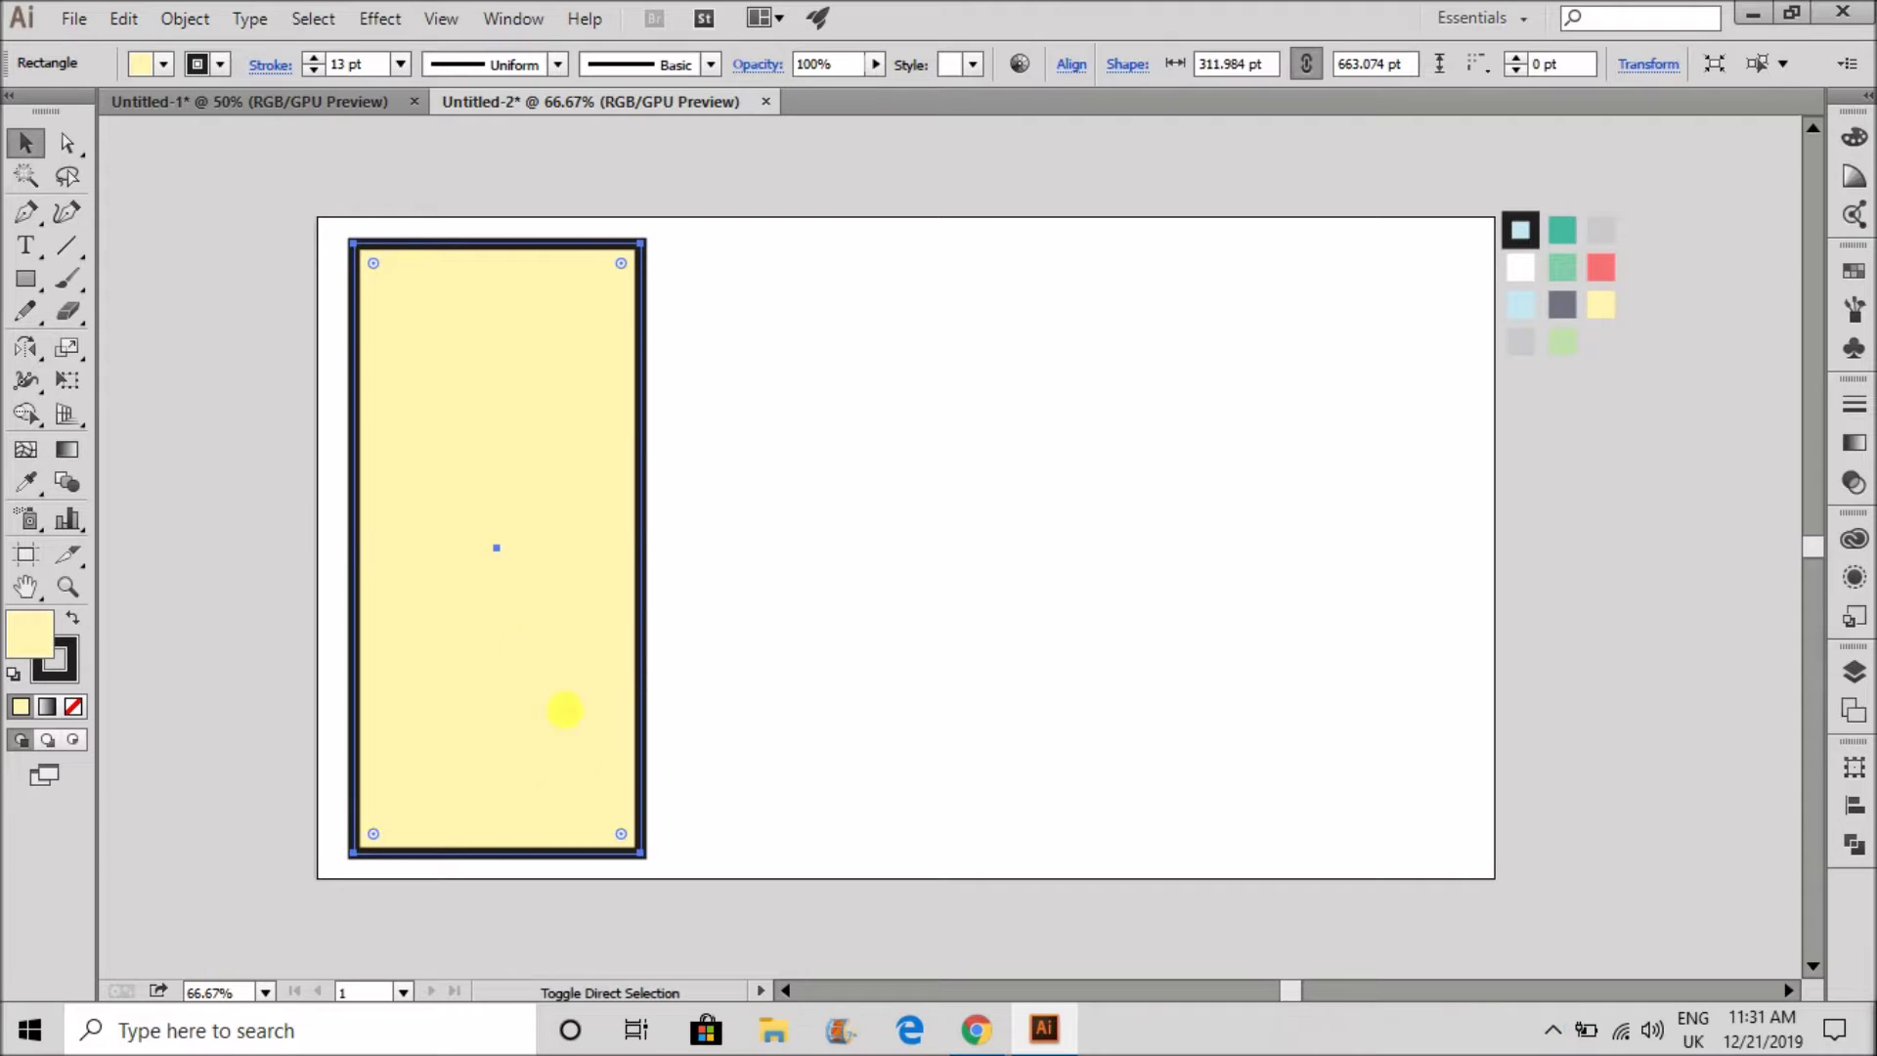
drag(508, 859, 518, 636)
drag(642, 548, 607, 548)
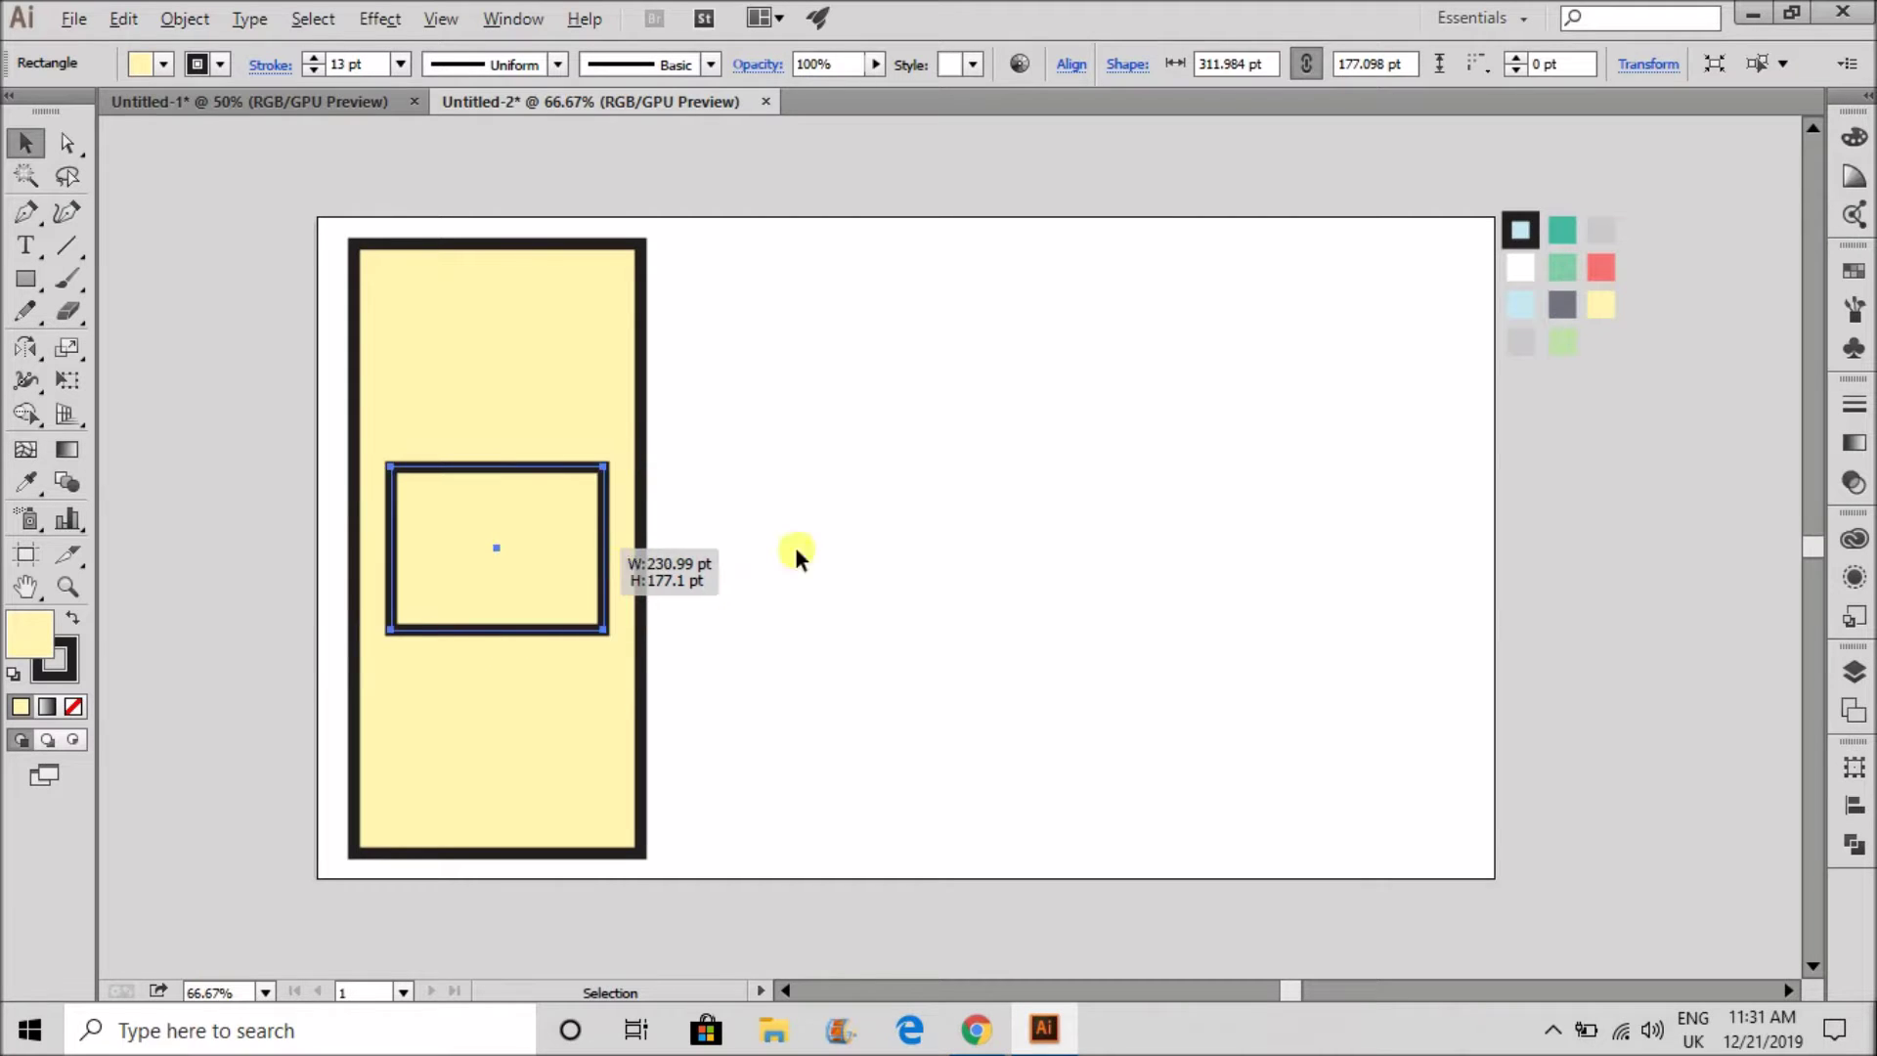
click(796, 549)
drag(502, 628, 509, 430)
click(917, 550)
scroll(252, 559, down, 1)
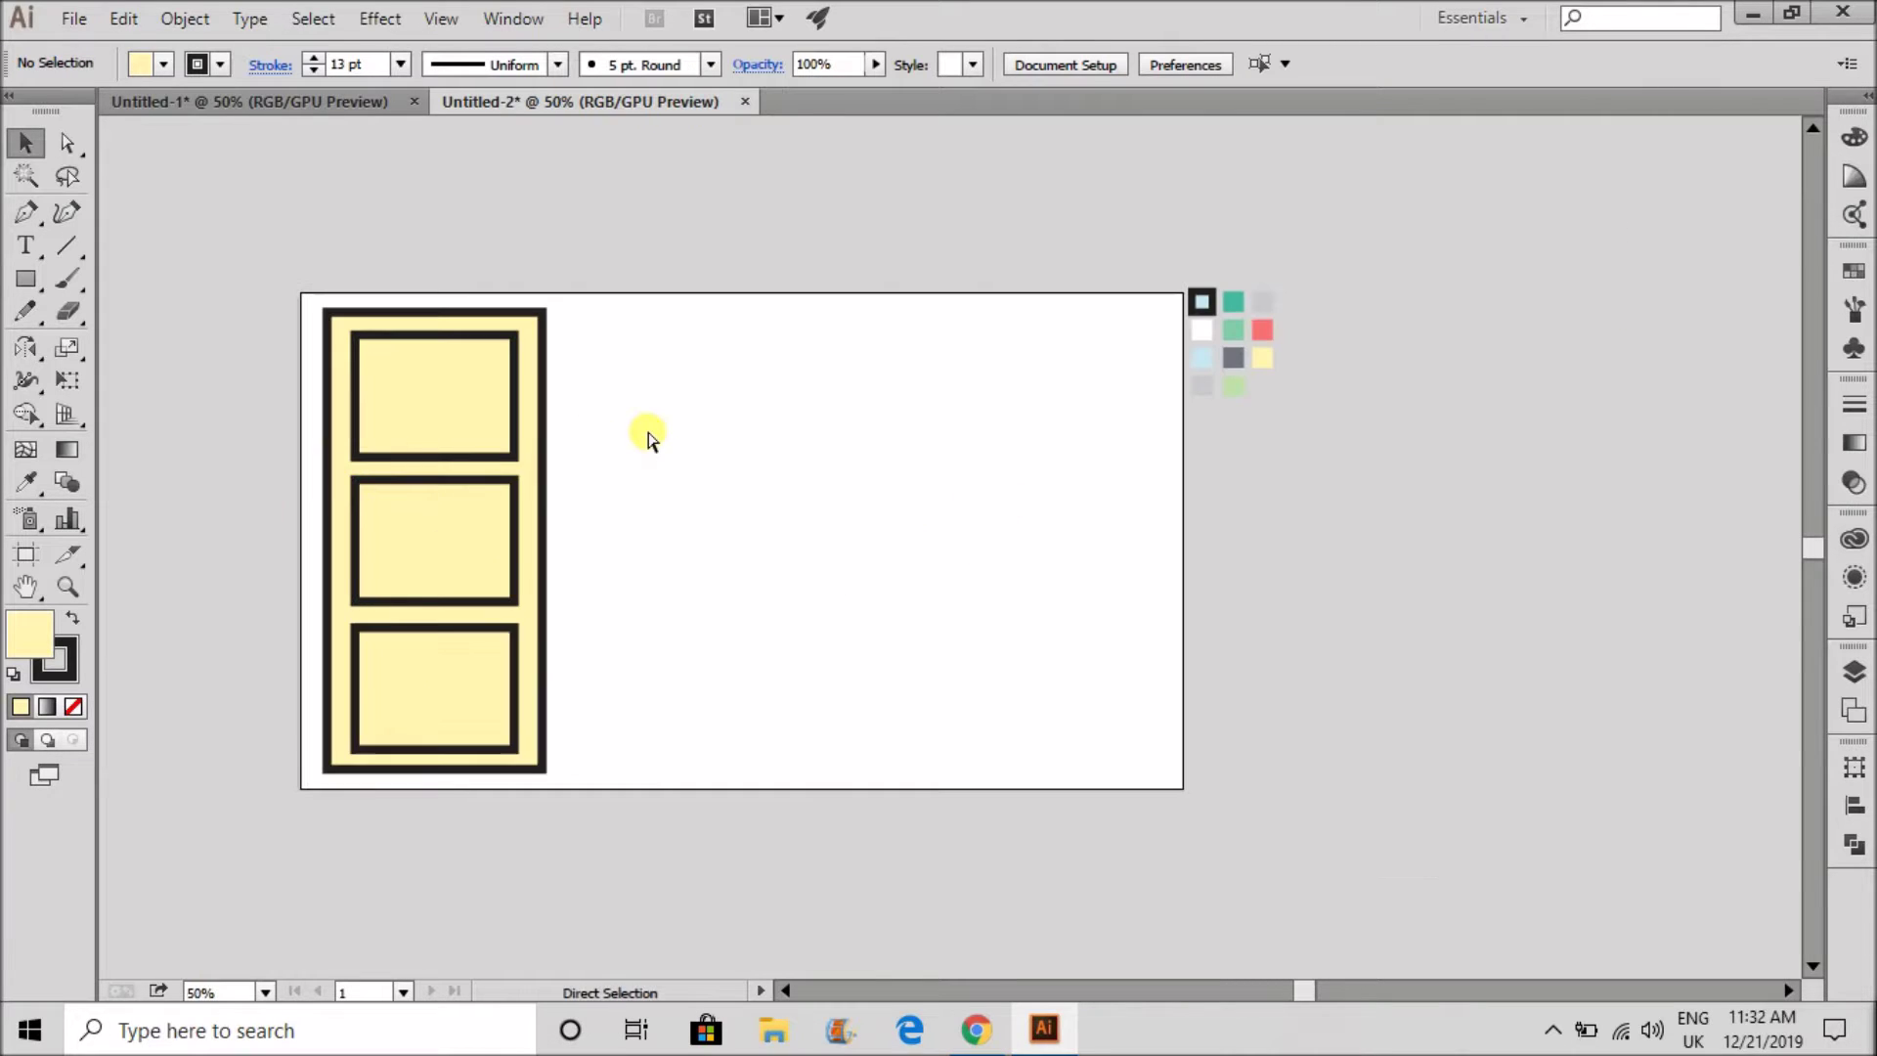
key(ctrl+z)
key(ctrl+z)
key(ctrl+z)
- Resize the inner rectangle to about 230 × 139 pt and place evenly spaced copies above and below it as shelves
drag(435, 603, 465, 589)
drag(558, 554, 480, 711)
click(690, 533)
scroll(469, 533, up, 1)
drag(465, 526, 465, 345)
click(674, 411)
- Draw a 36.5 × 139 pt upright book at the right end of the top shelf and duplicate it twice to its left
scroll(490, 511, down, 3)
scroll(485, 505, up, 6)
key(m)
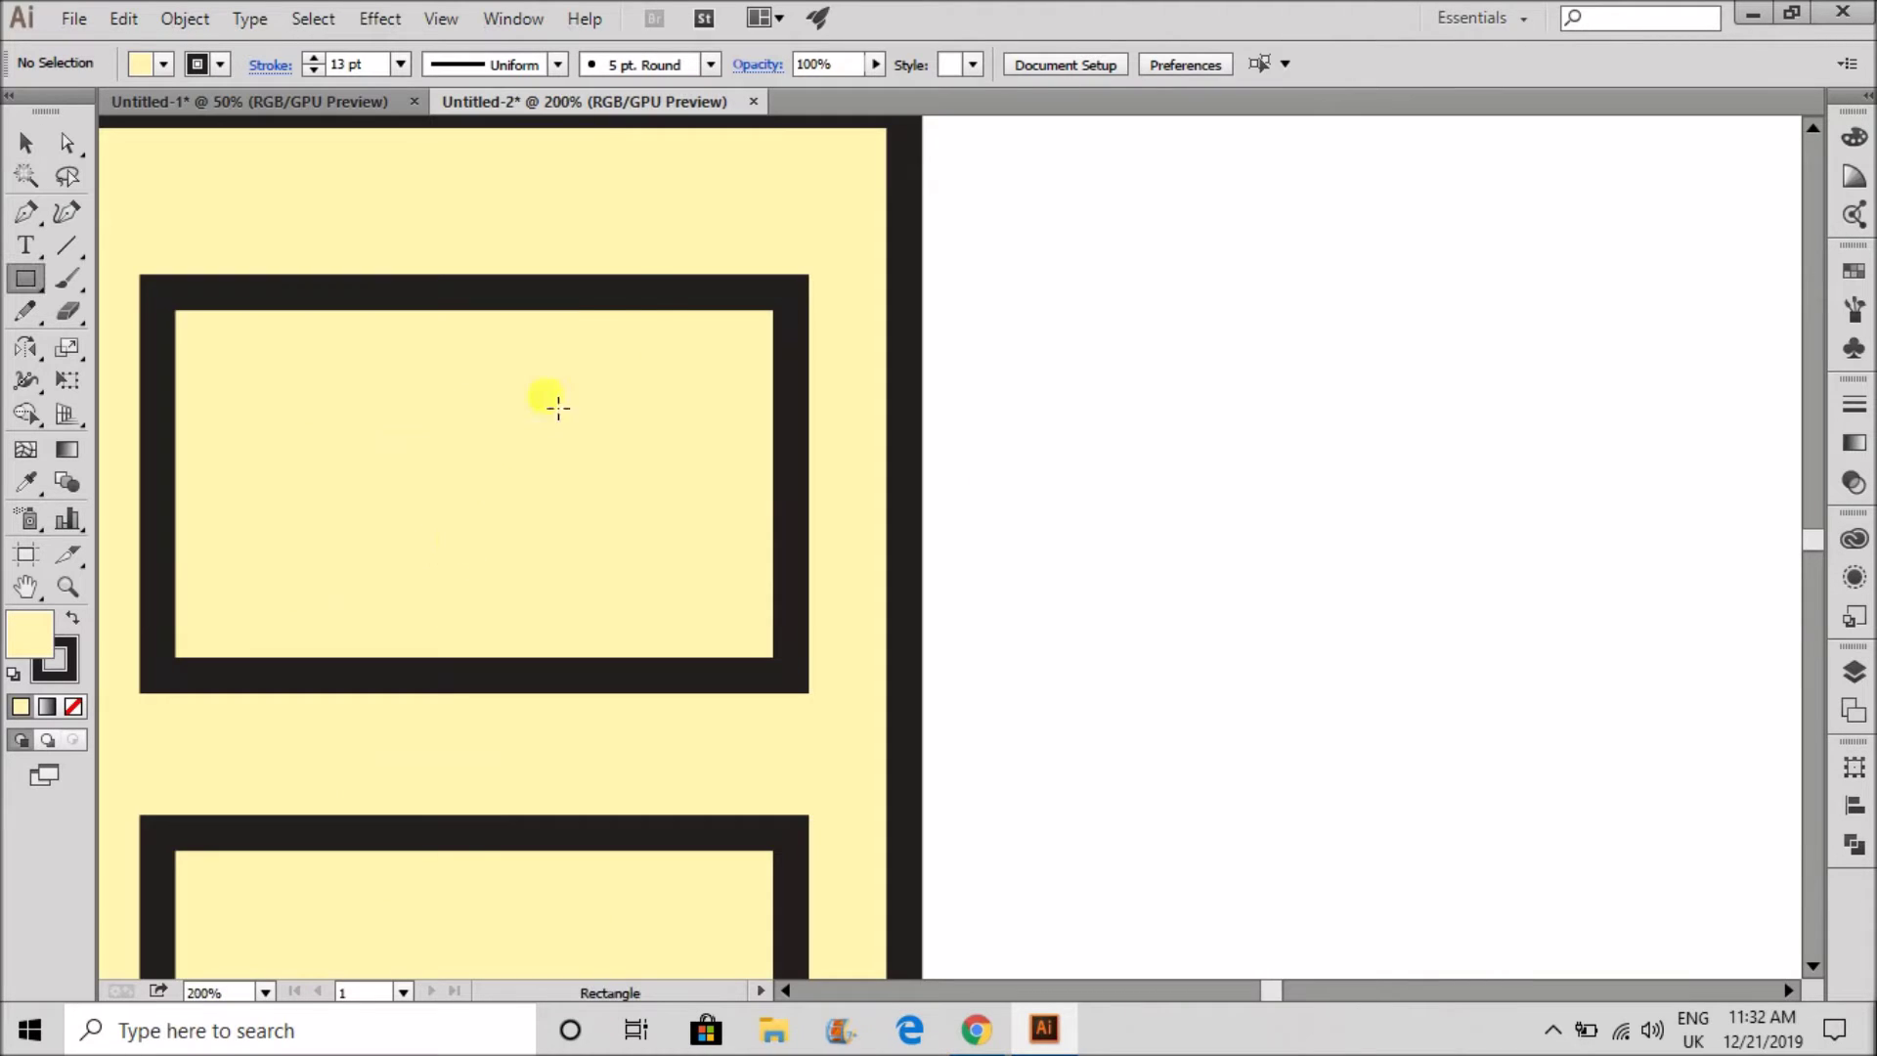
drag(691, 292, 791, 674)
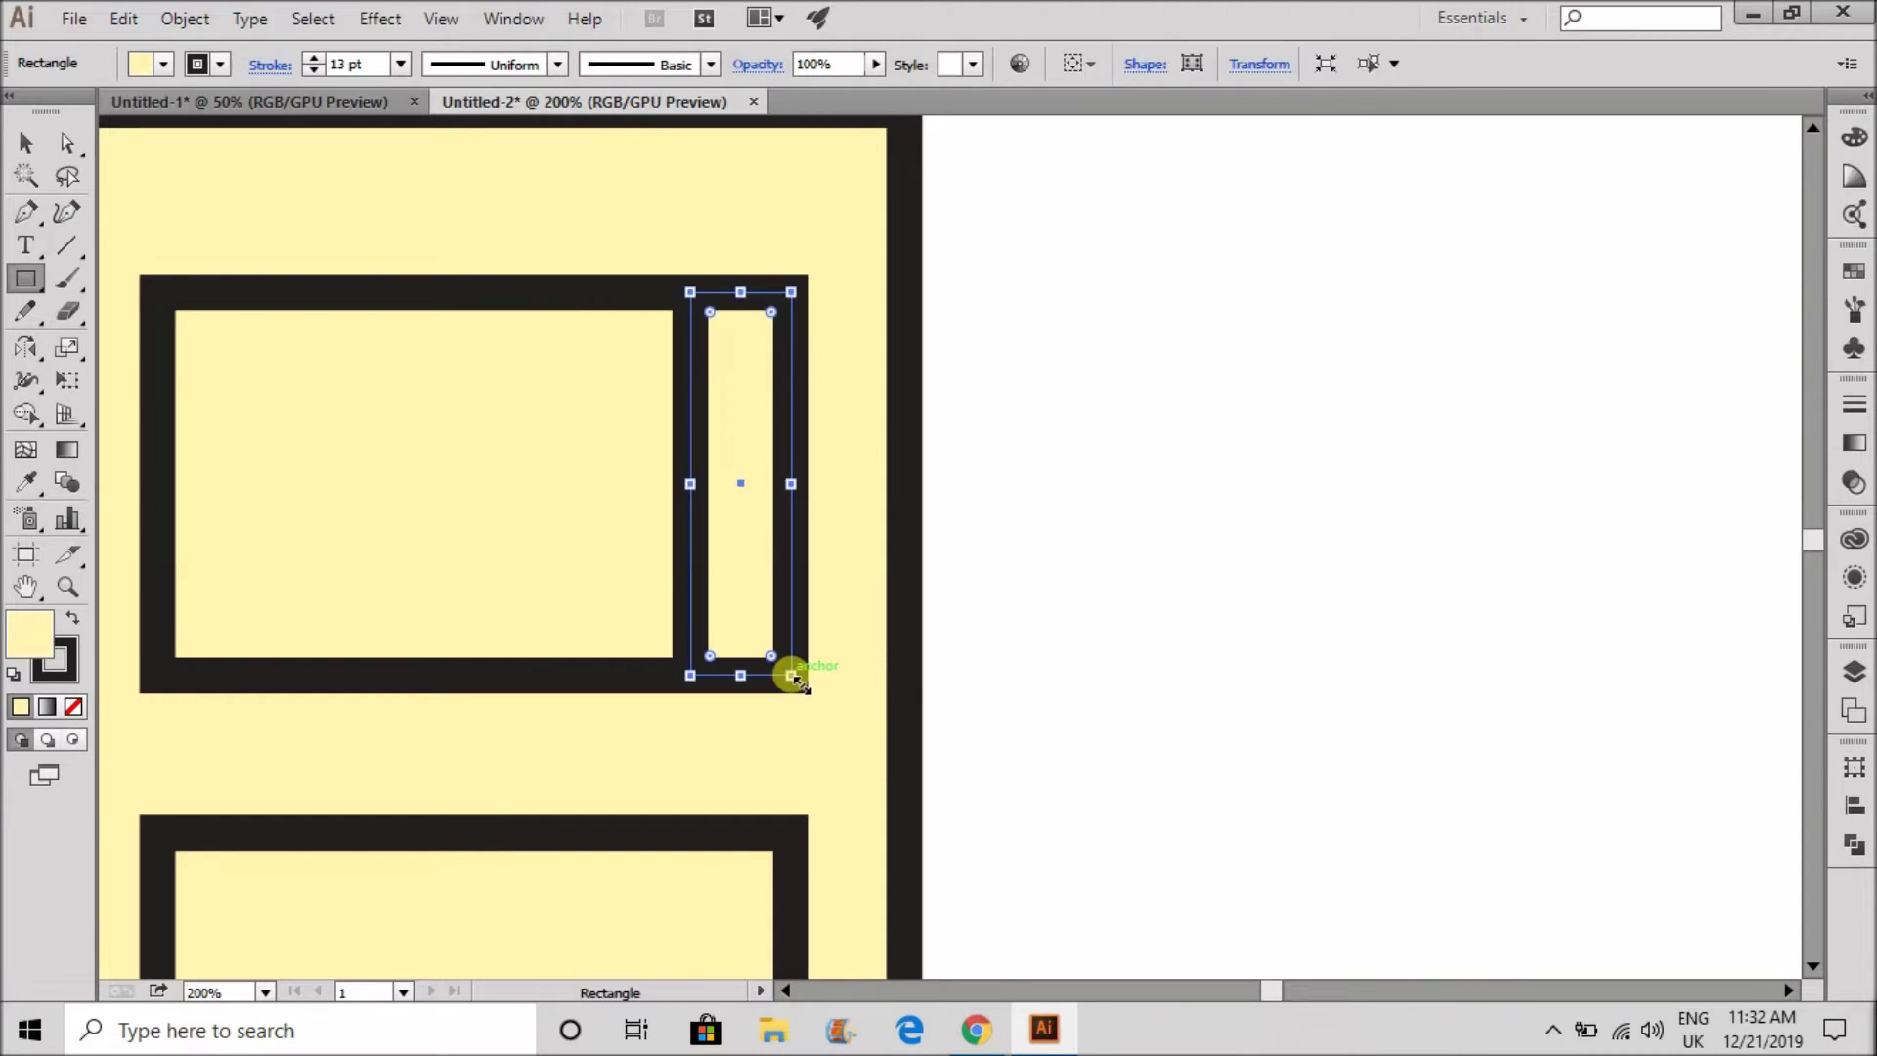
click(27, 145)
drag(691, 535, 591, 548)
key(ctrl+d)
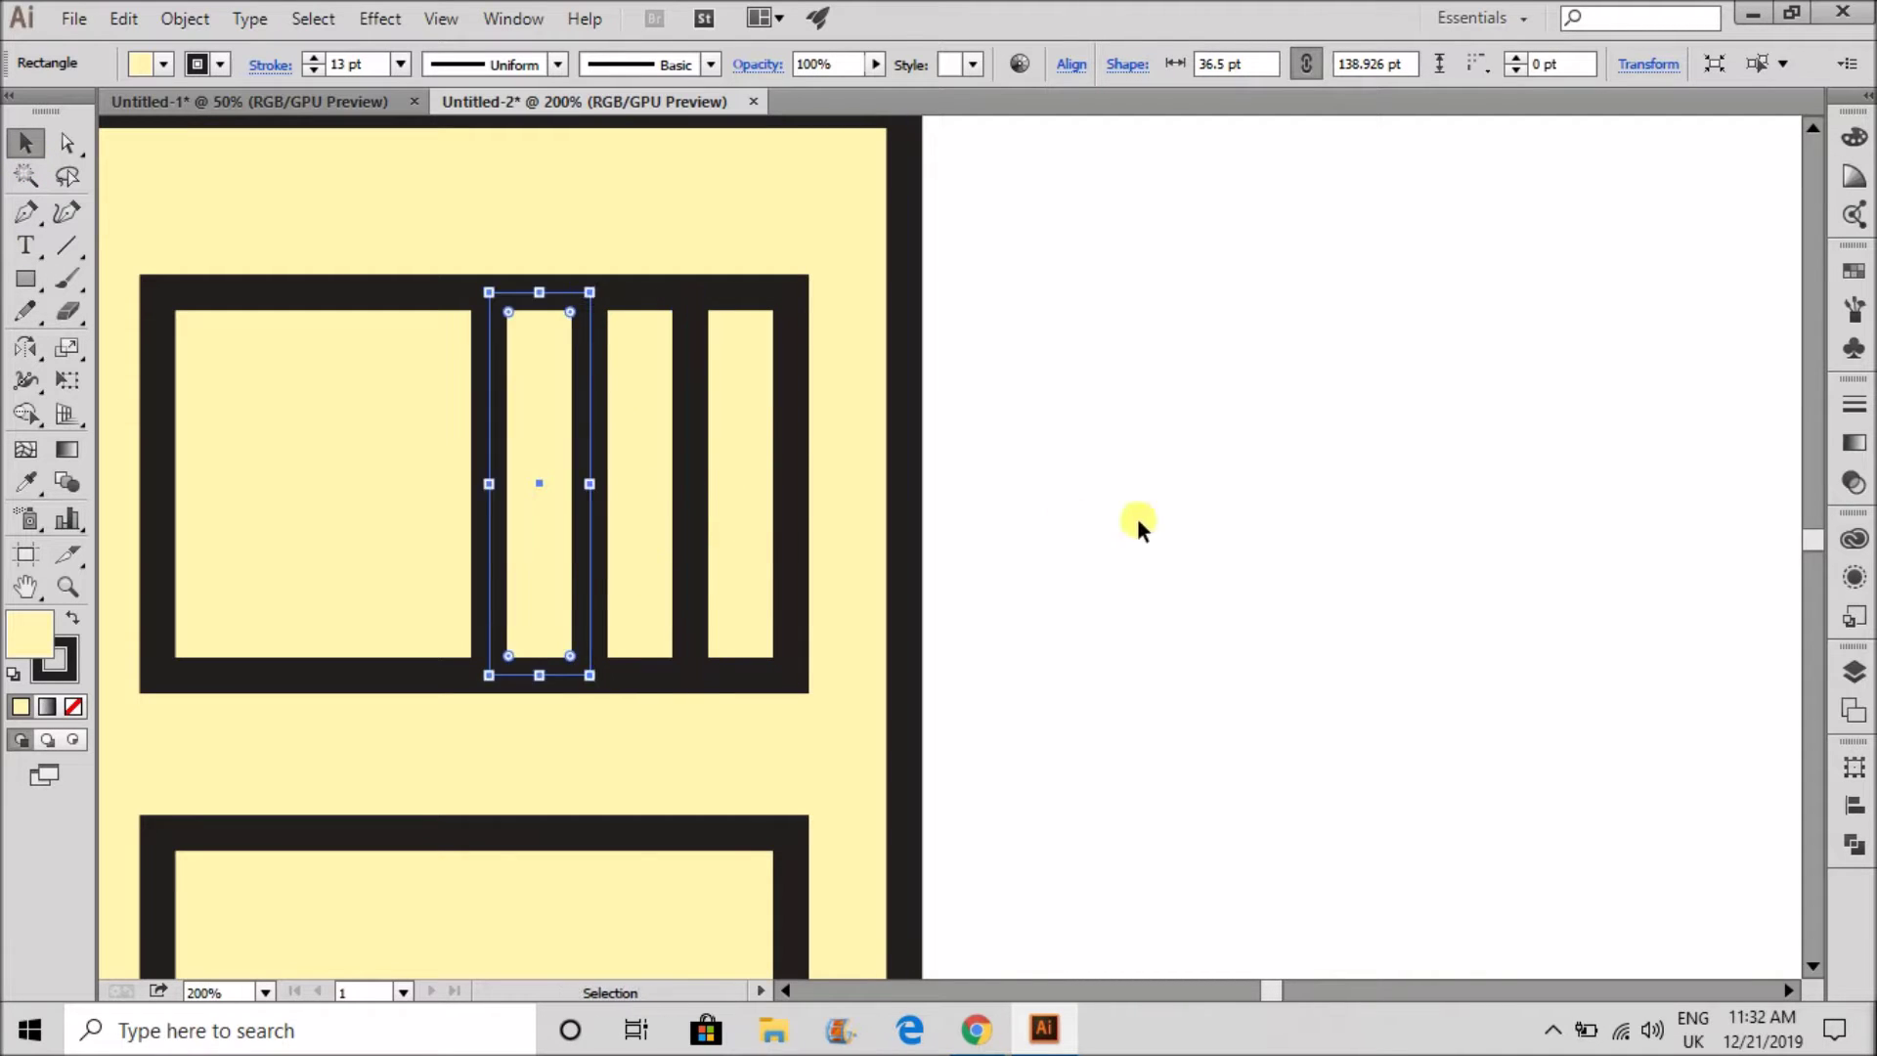
click(1064, 518)
- Copy the three upright books to the left end of the middle shelf
scroll(769, 382, down, 1)
scroll(582, 333, down, 1)
click(617, 409)
shift+click(667, 425)
shift+click(717, 426)
drag(715, 425, 505, 714)
click(1063, 448)
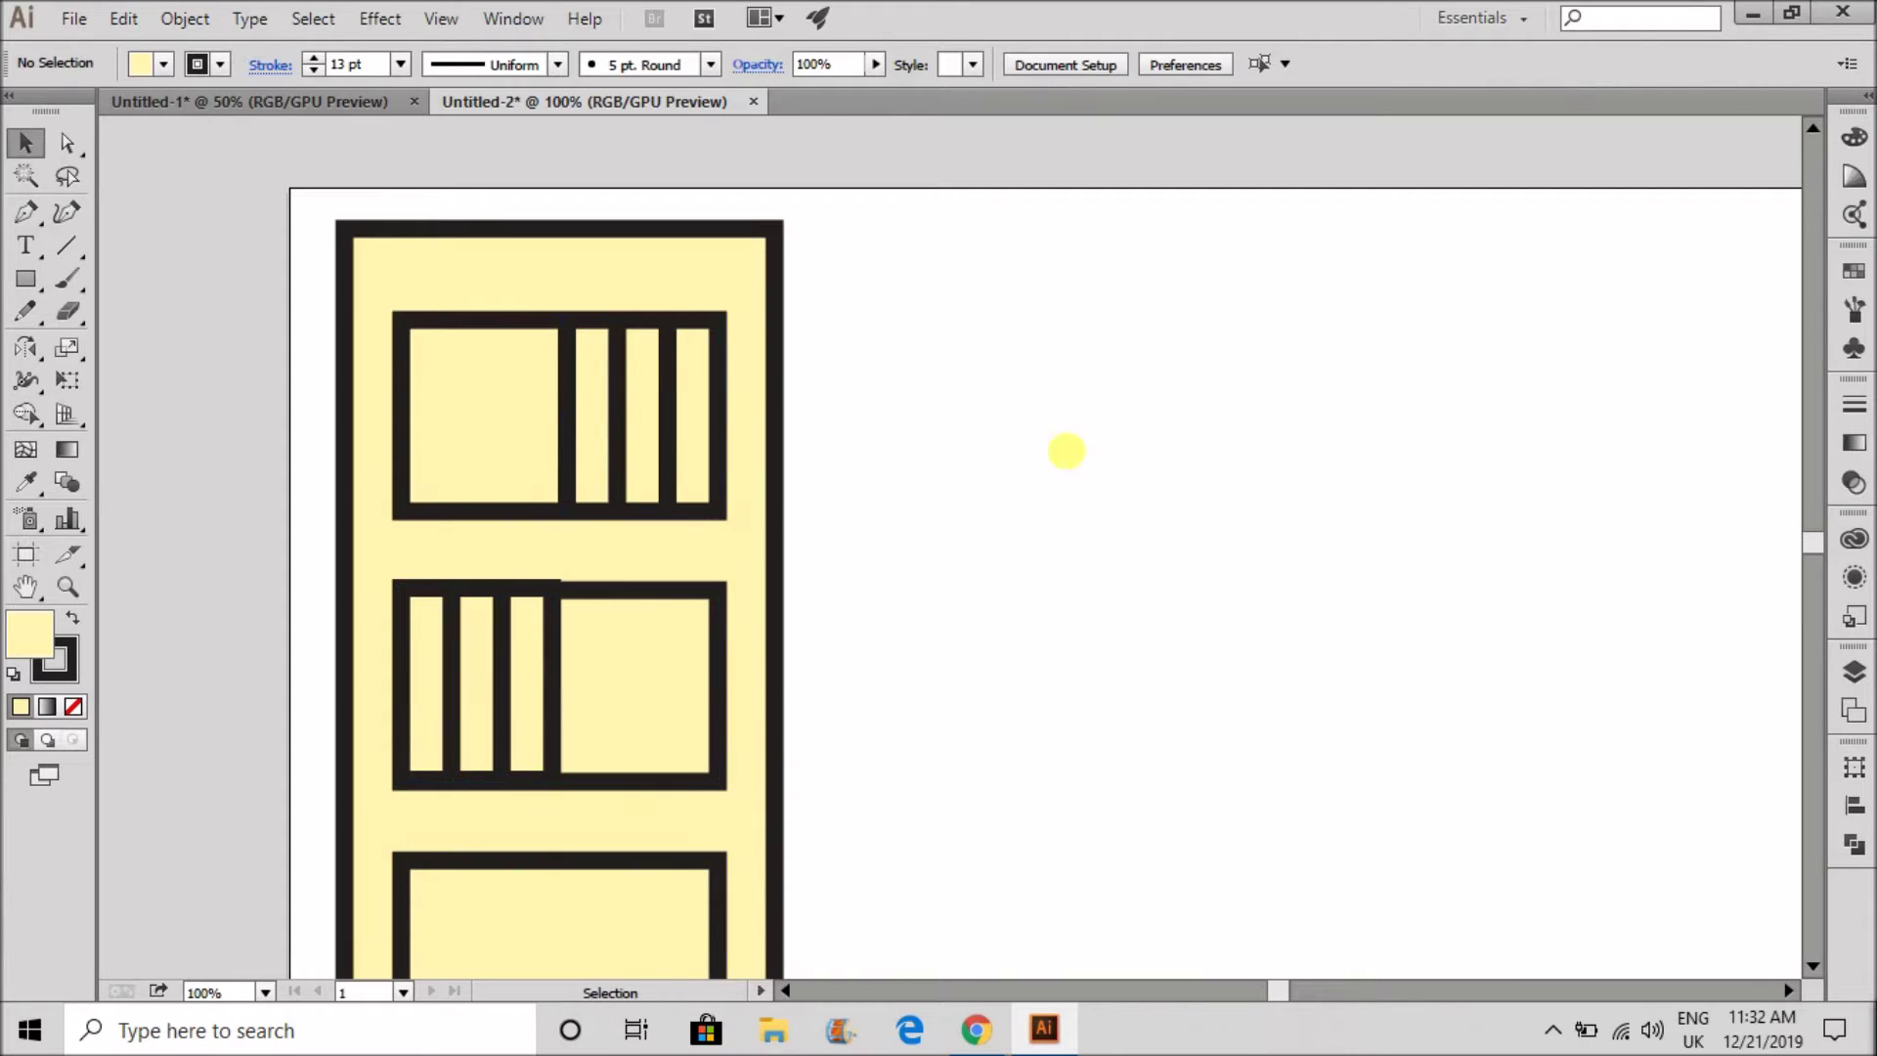
- Nudge the three middle-shelf books down so they line up with the shelf frame
scroll(599, 463, down, 2)
scroll(526, 577, up, 4)
click(636, 548)
shift+click(548, 578)
shift+click(473, 584)
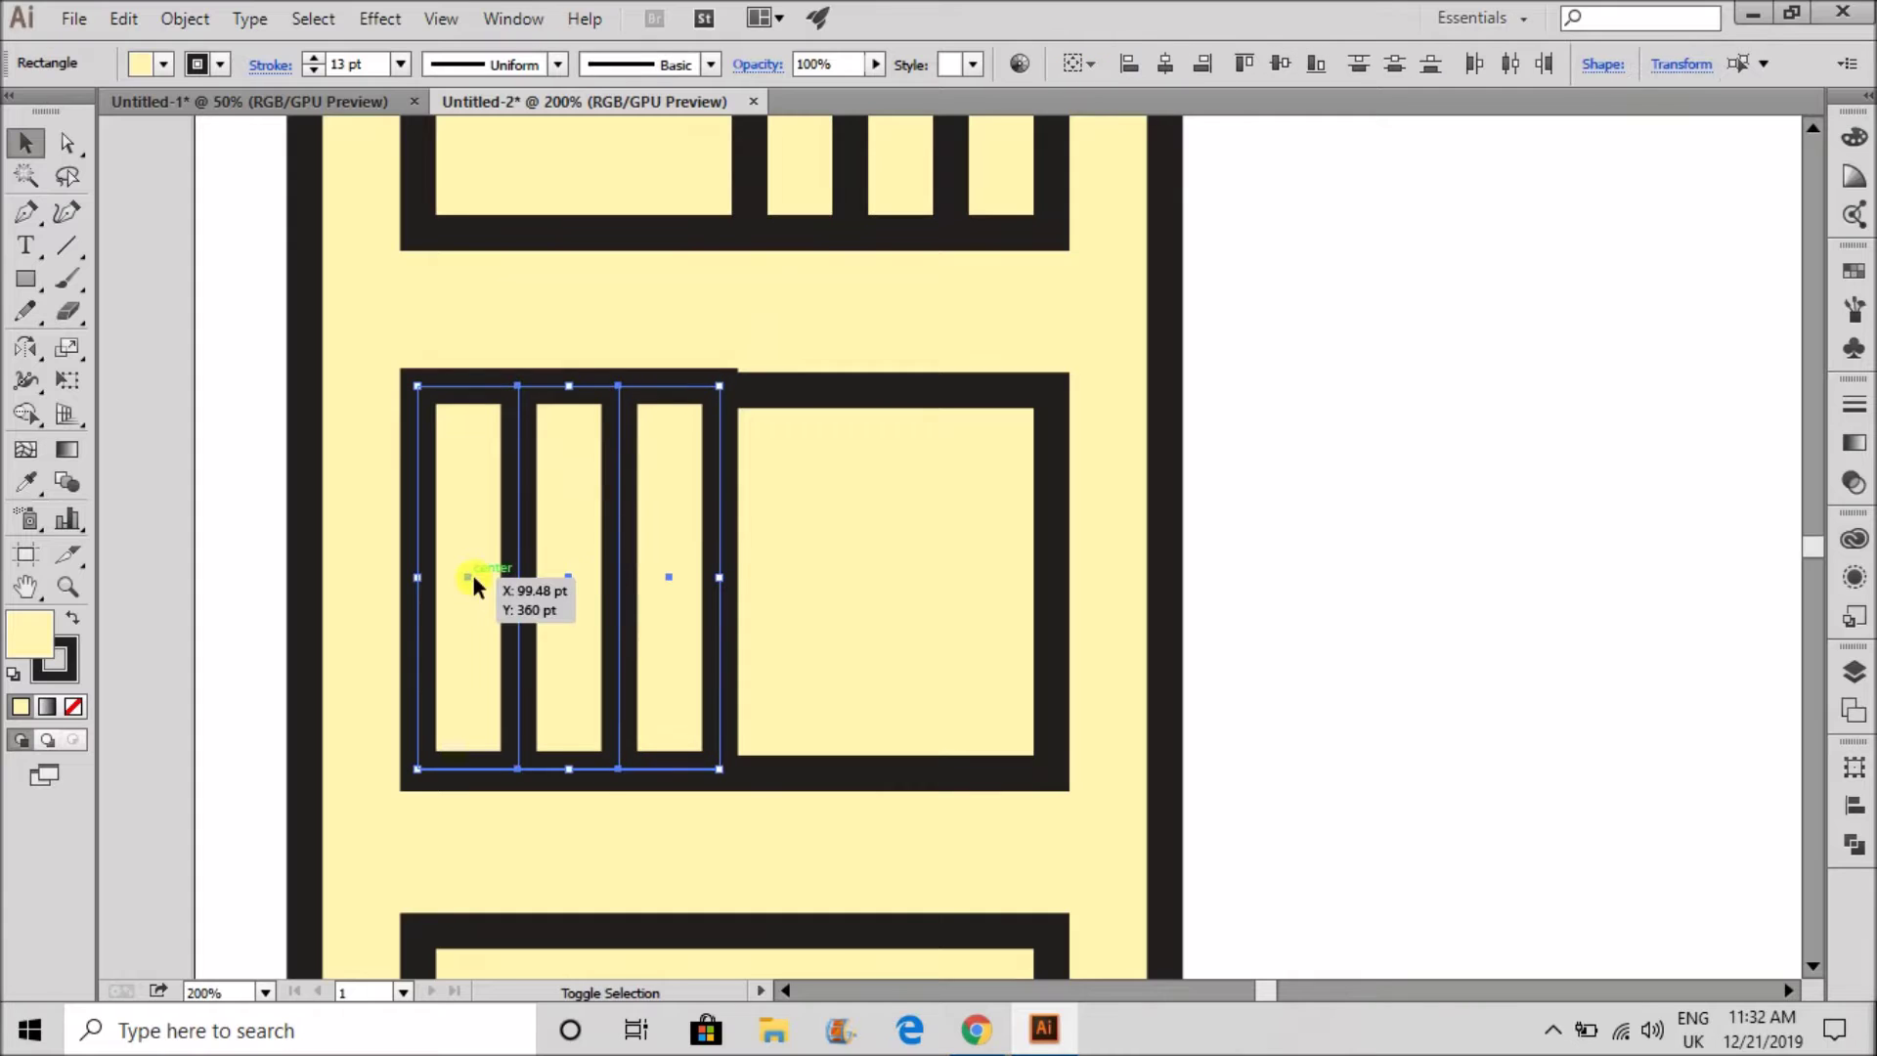
key(Down)
key(Down)
key(Down)
click(1193, 618)
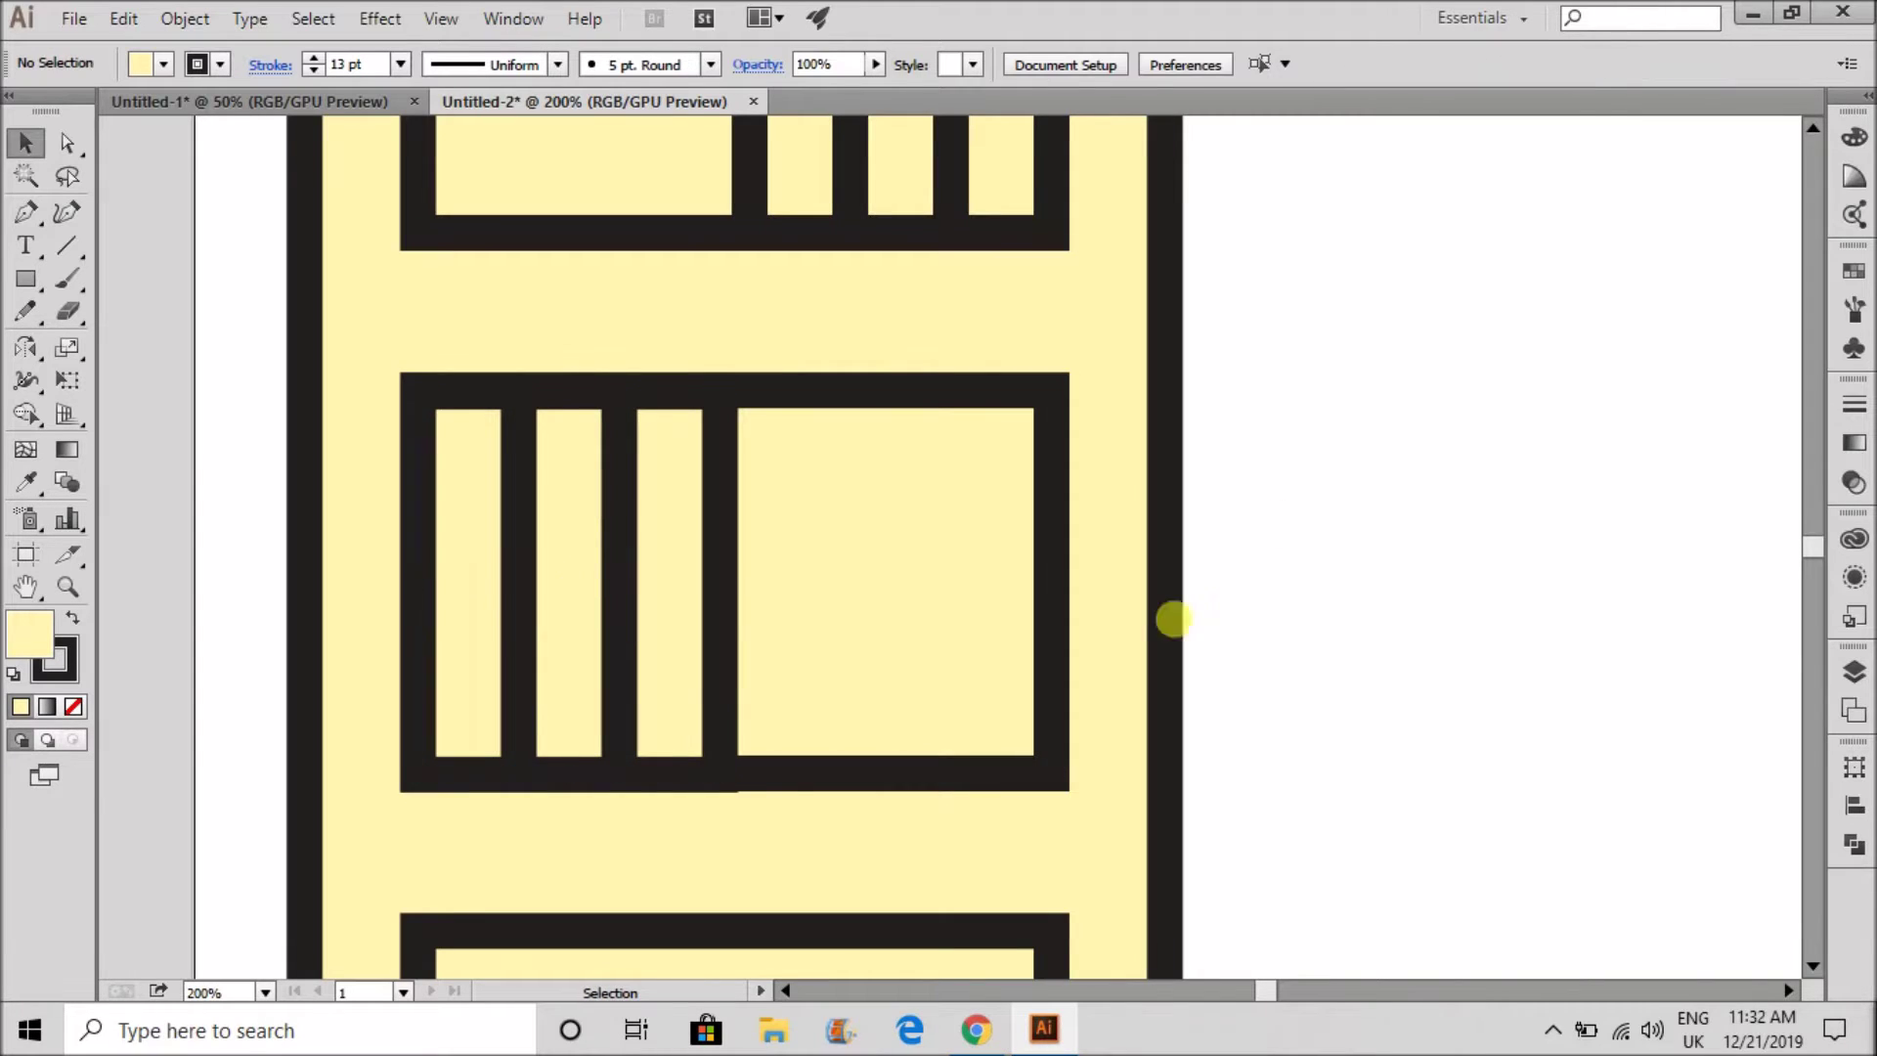
- Draw a small box on the middle shelf's floor right of the books, with a small circle centred on its top edge
scroll(842, 783, up, 2)
key(m)
mouse_move(835, 554)
mouse_down()
mouse_move(1164, 750)
mouse_move(1159, 731)
mouse_up()
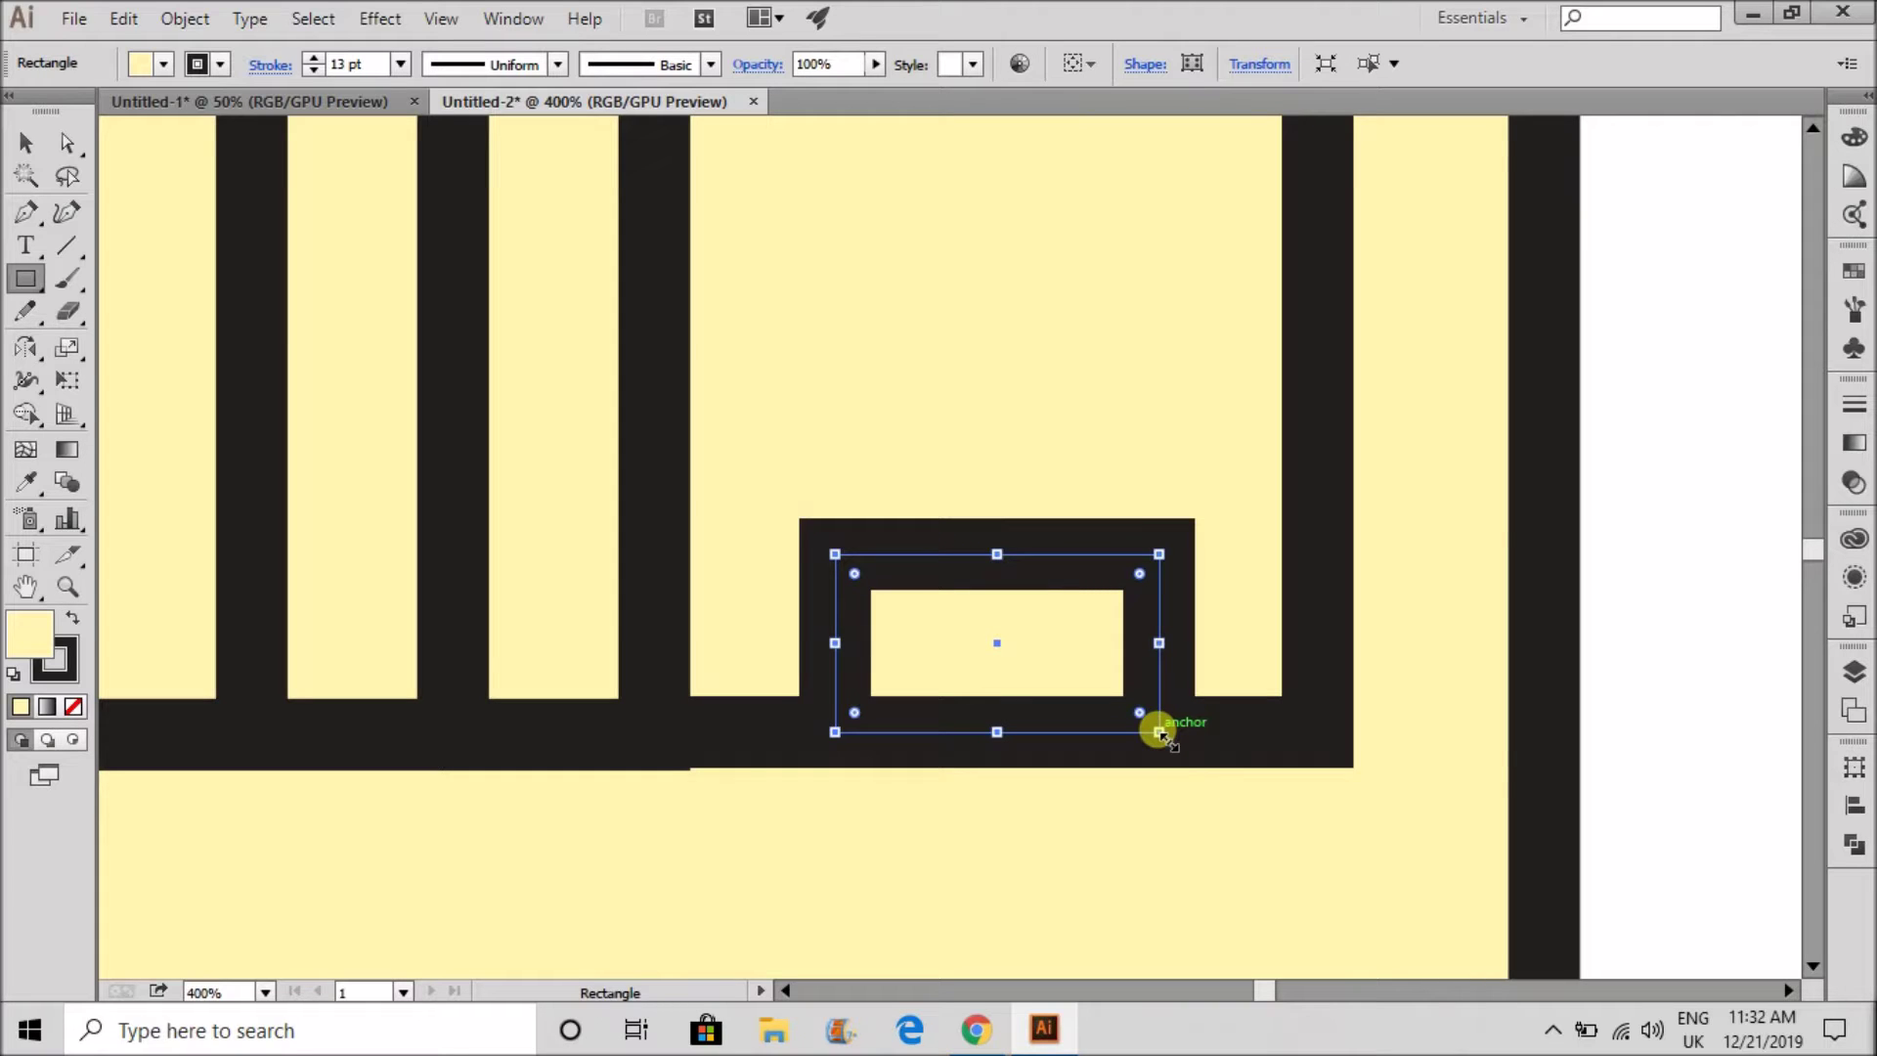
key(l)
drag(1001, 524, 1060, 599)
scroll(871, 612, down, 3)
key(v)
click(1380, 493)
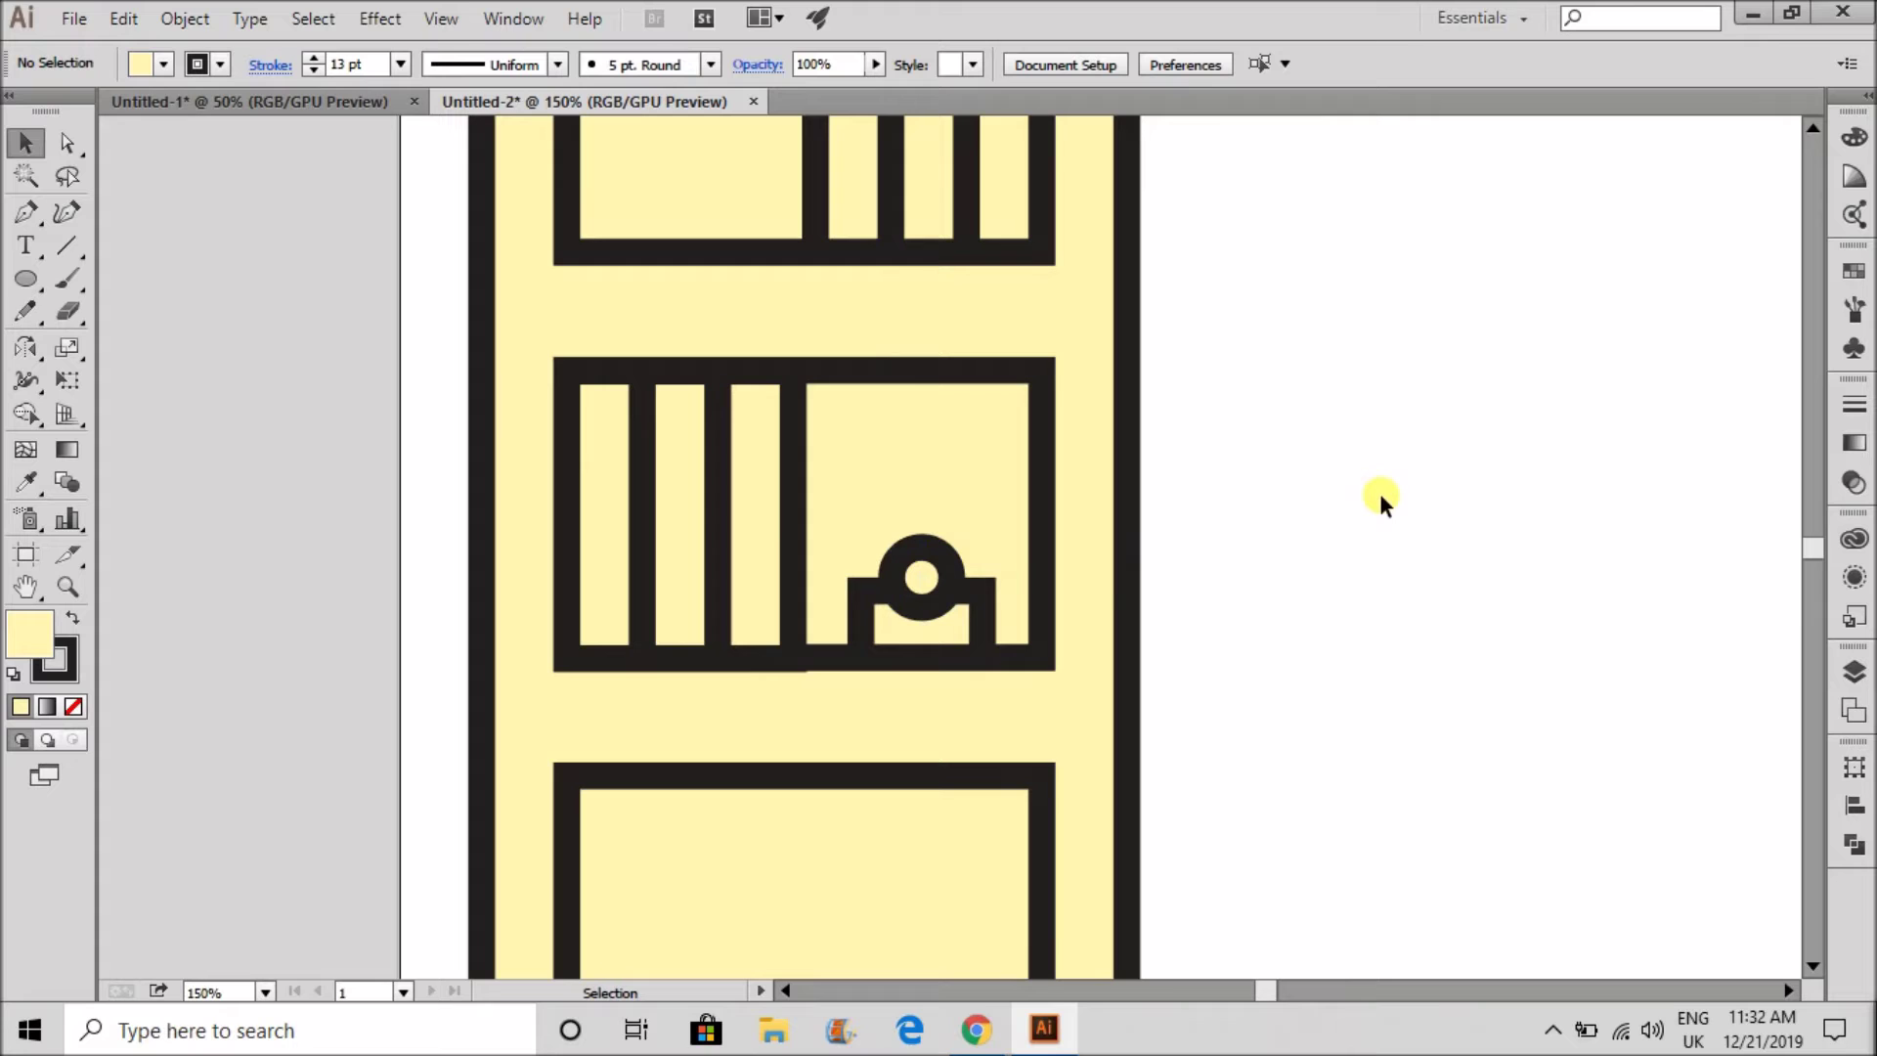
- Copy an upright book to the right end of the bottom shelf and lay another copy flat on the shelf floor
scroll(479, 515, down, 4)
scroll(479, 515, up, 3)
scroll(610, 561, up, 1)
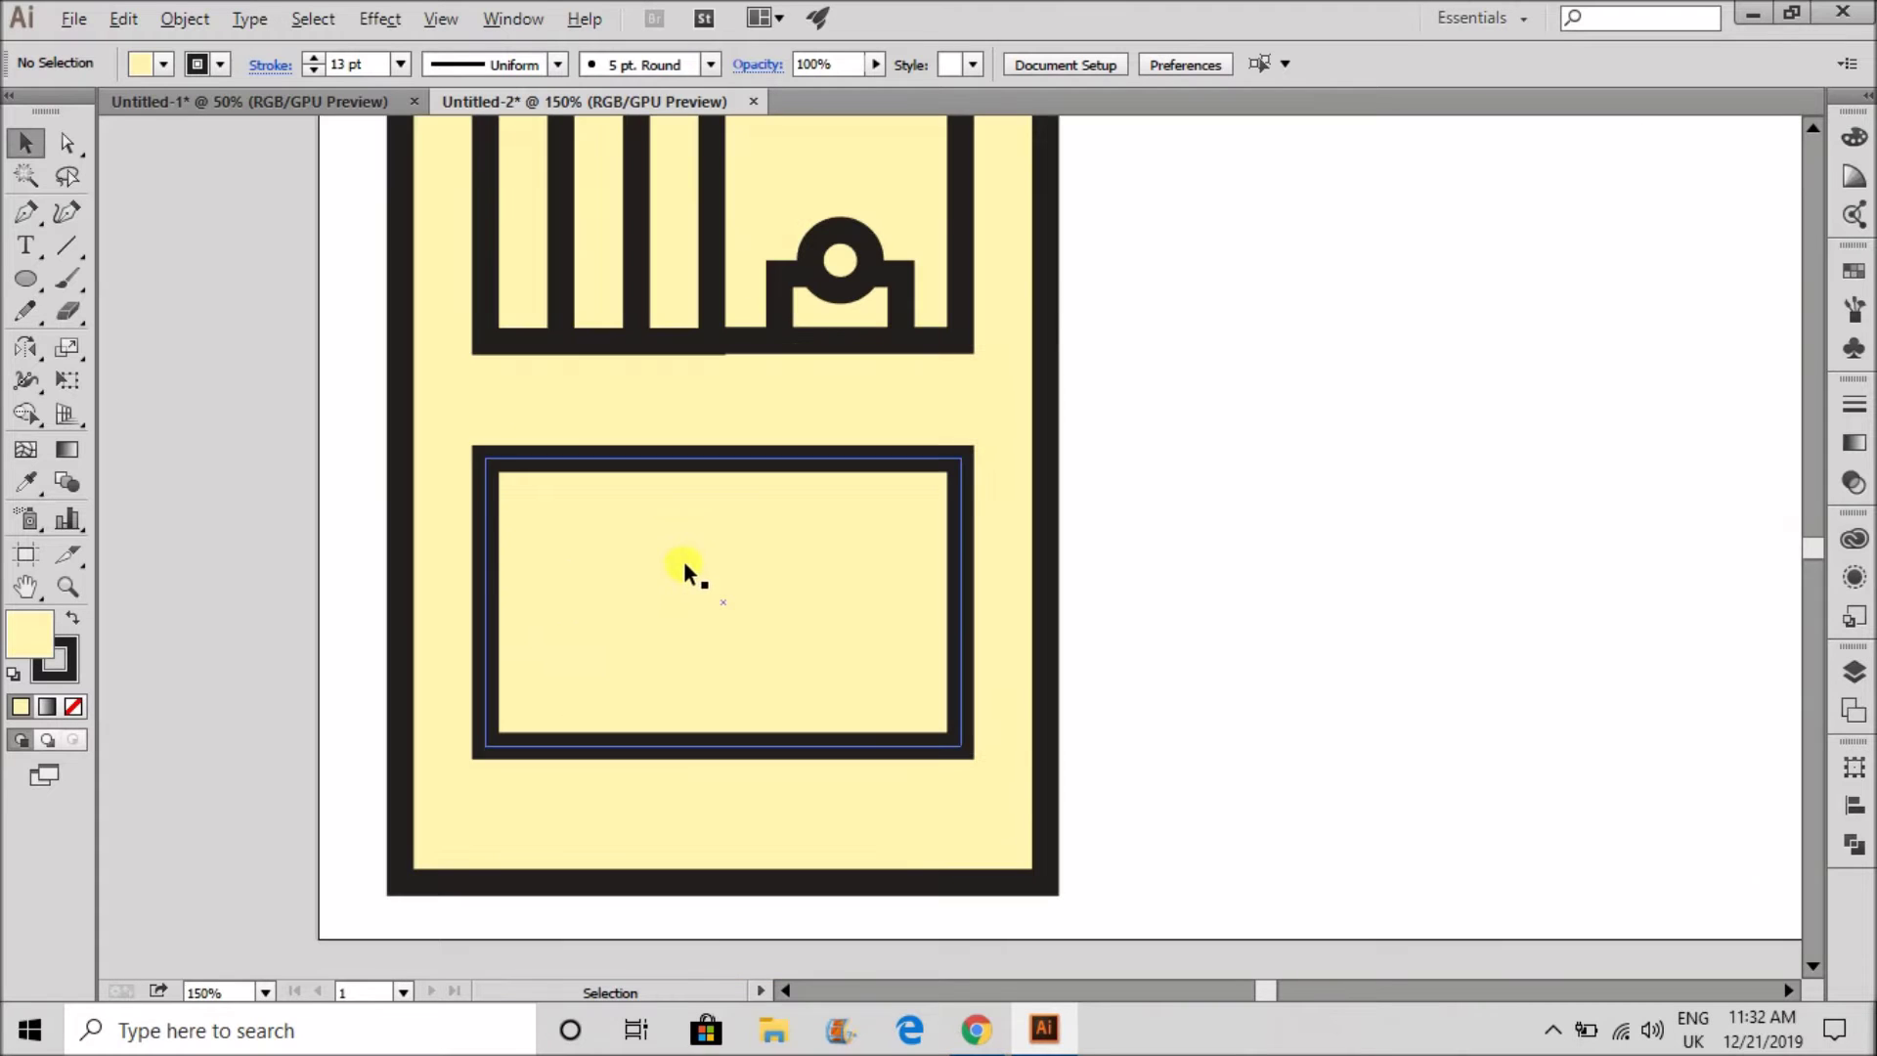
drag(709, 303, 955, 694)
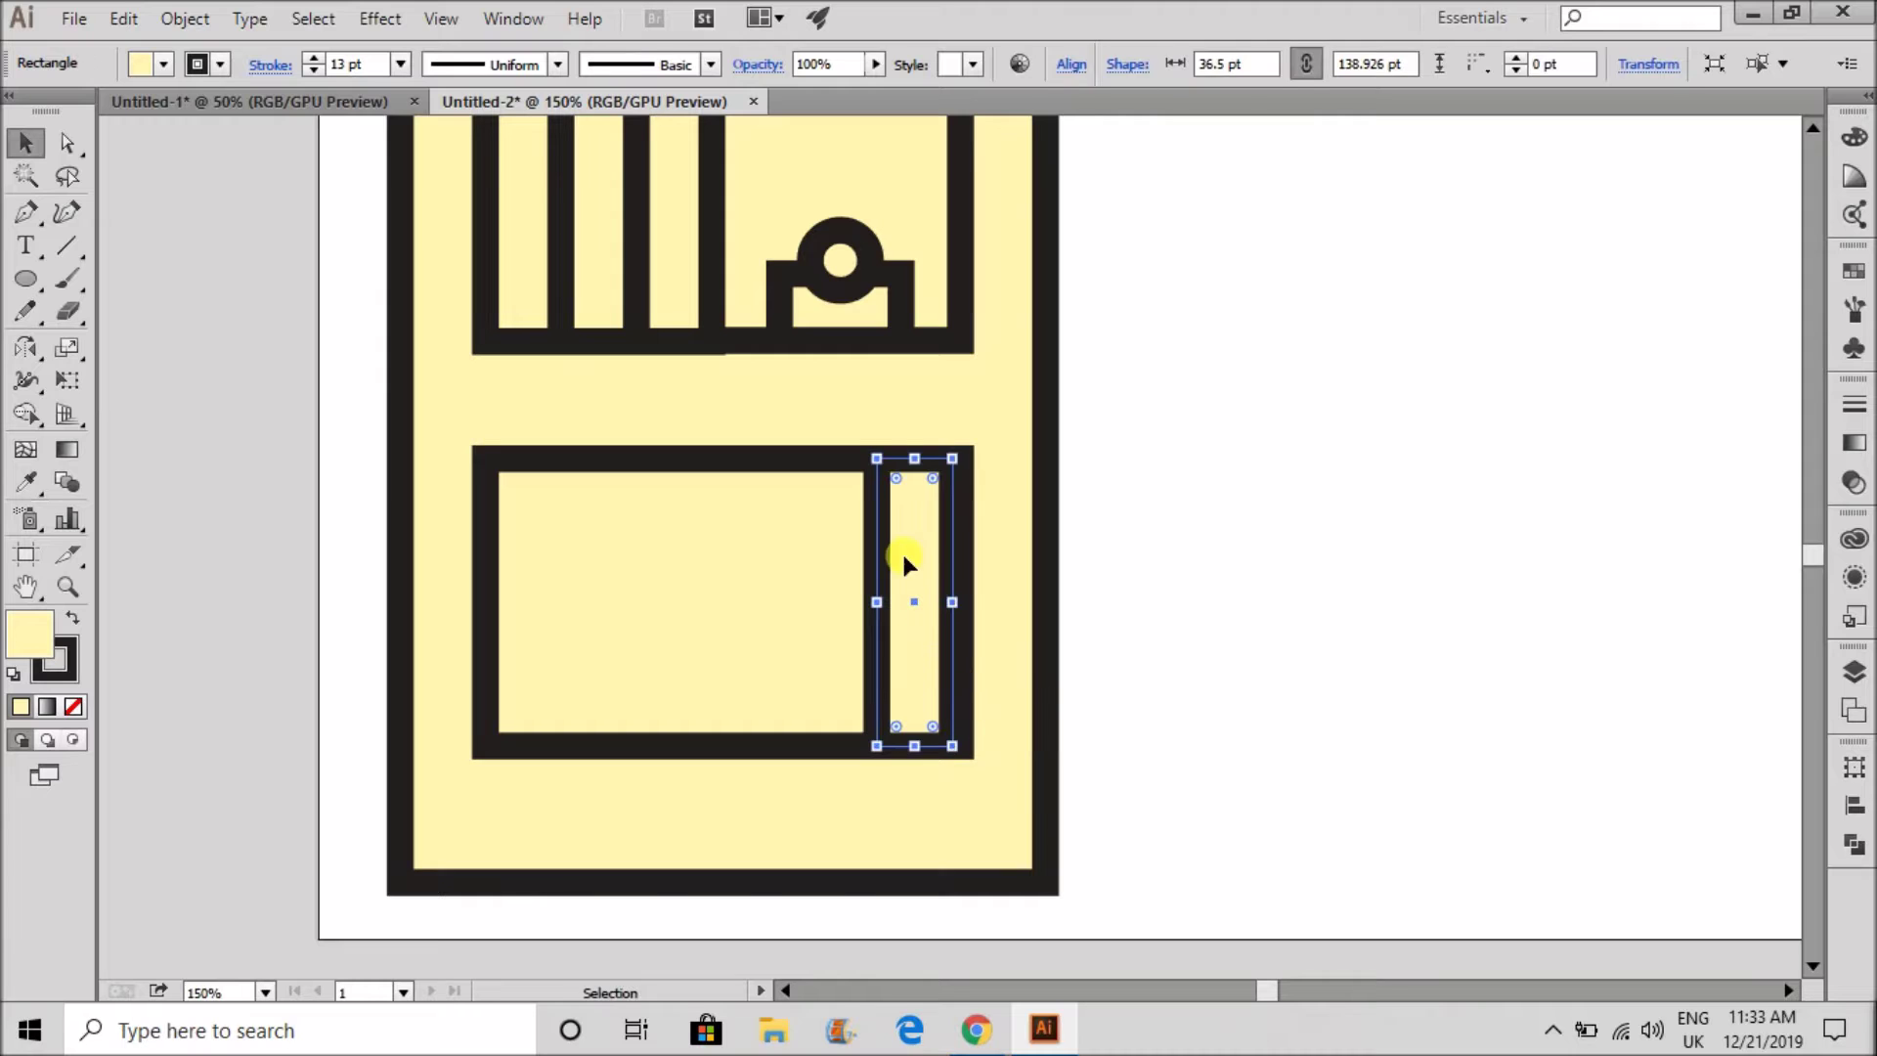
drag(952, 558, 734, 599)
drag(757, 459, 724, 734)
click(1307, 633)
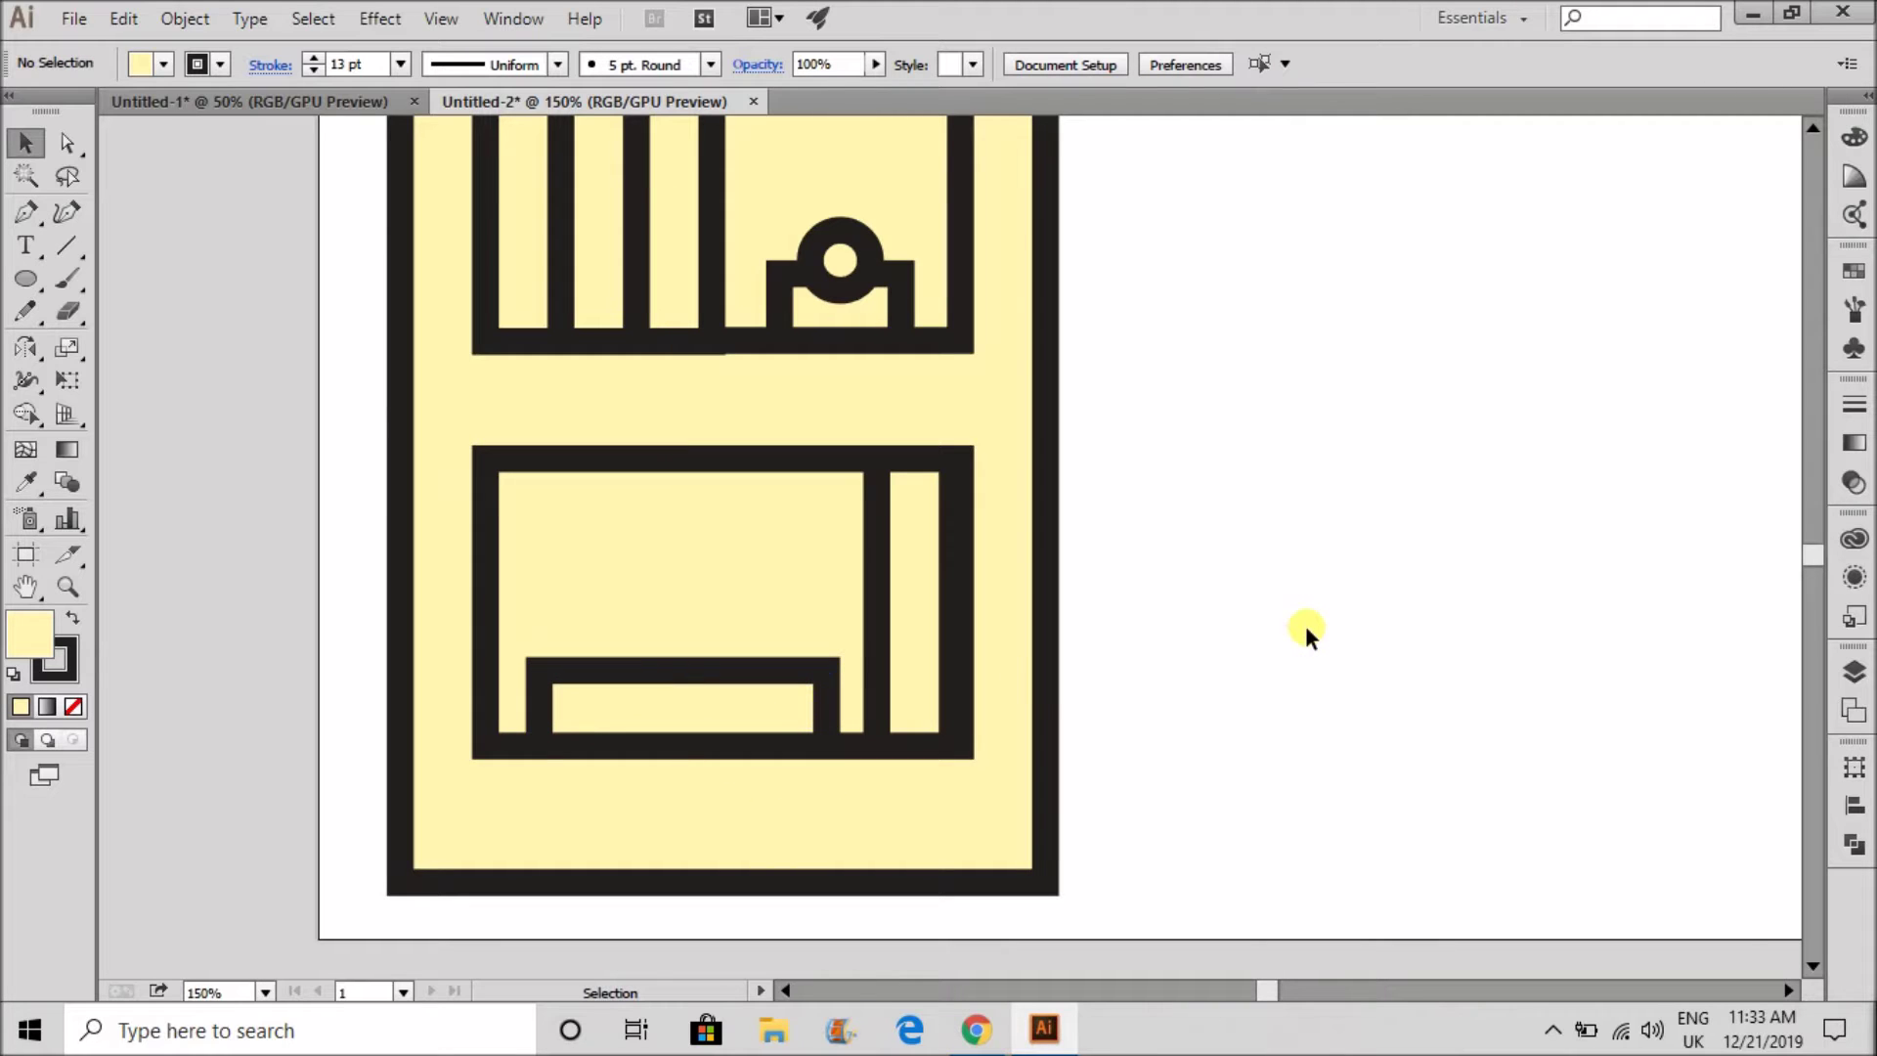
- Fill the three shelf rectangles with the light green sampled from the colour swatches
scroll(753, 614, down, 5)
scroll(829, 574, up, 1)
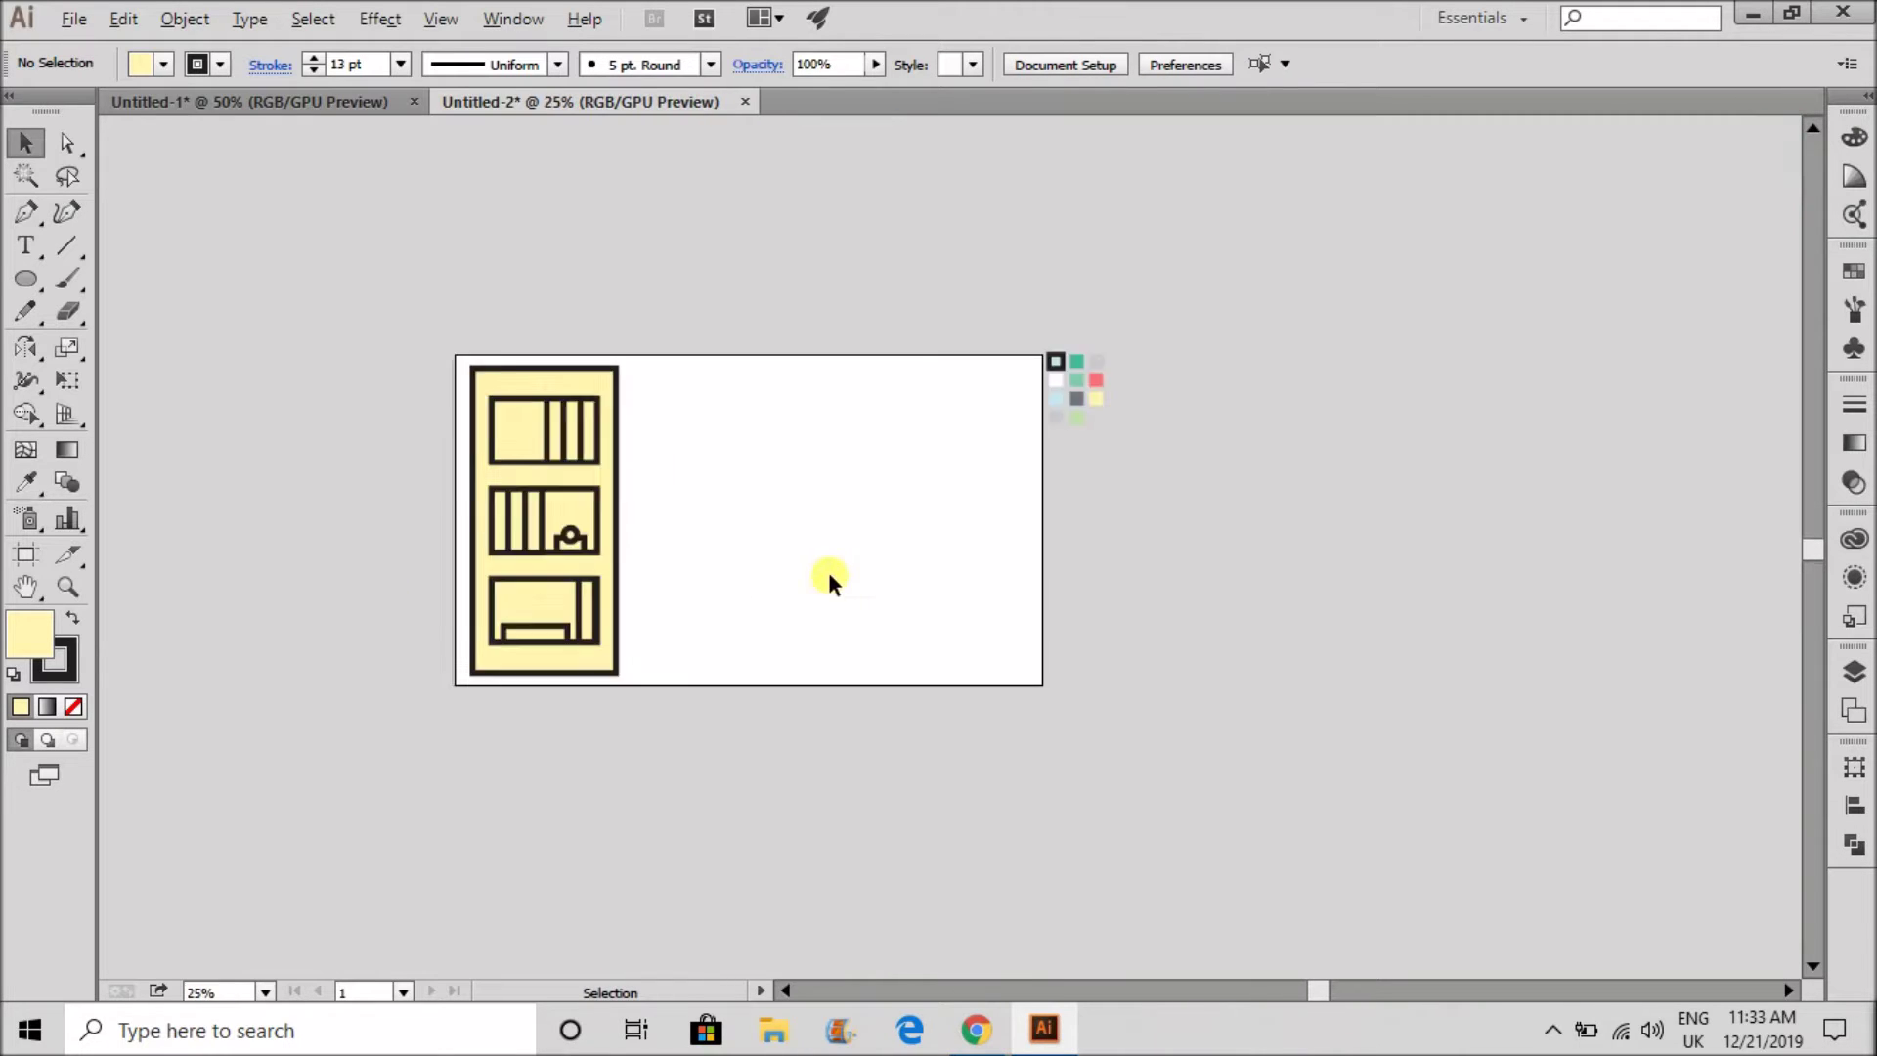
scroll(326, 704, up, 3)
click(327, 586)
shift+click(201, 390)
shift+click(252, 729)
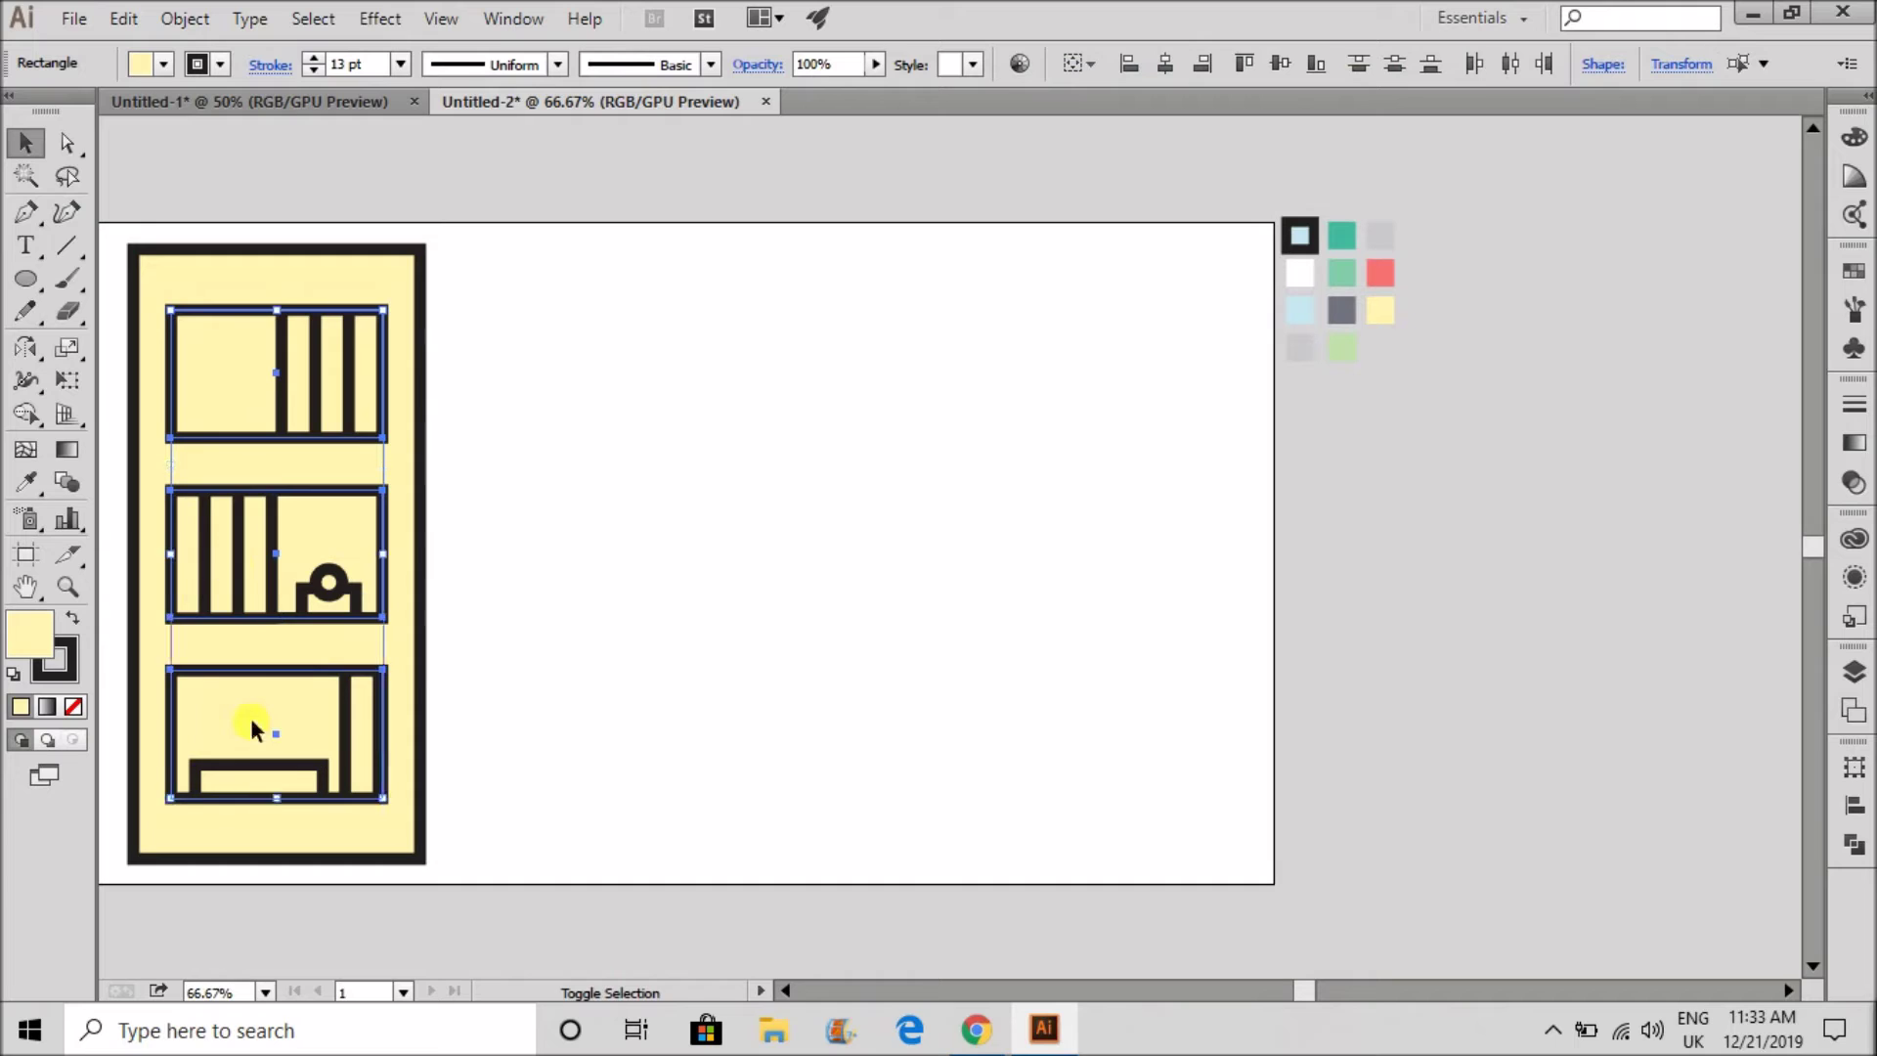
key(i)
click(1343, 349)
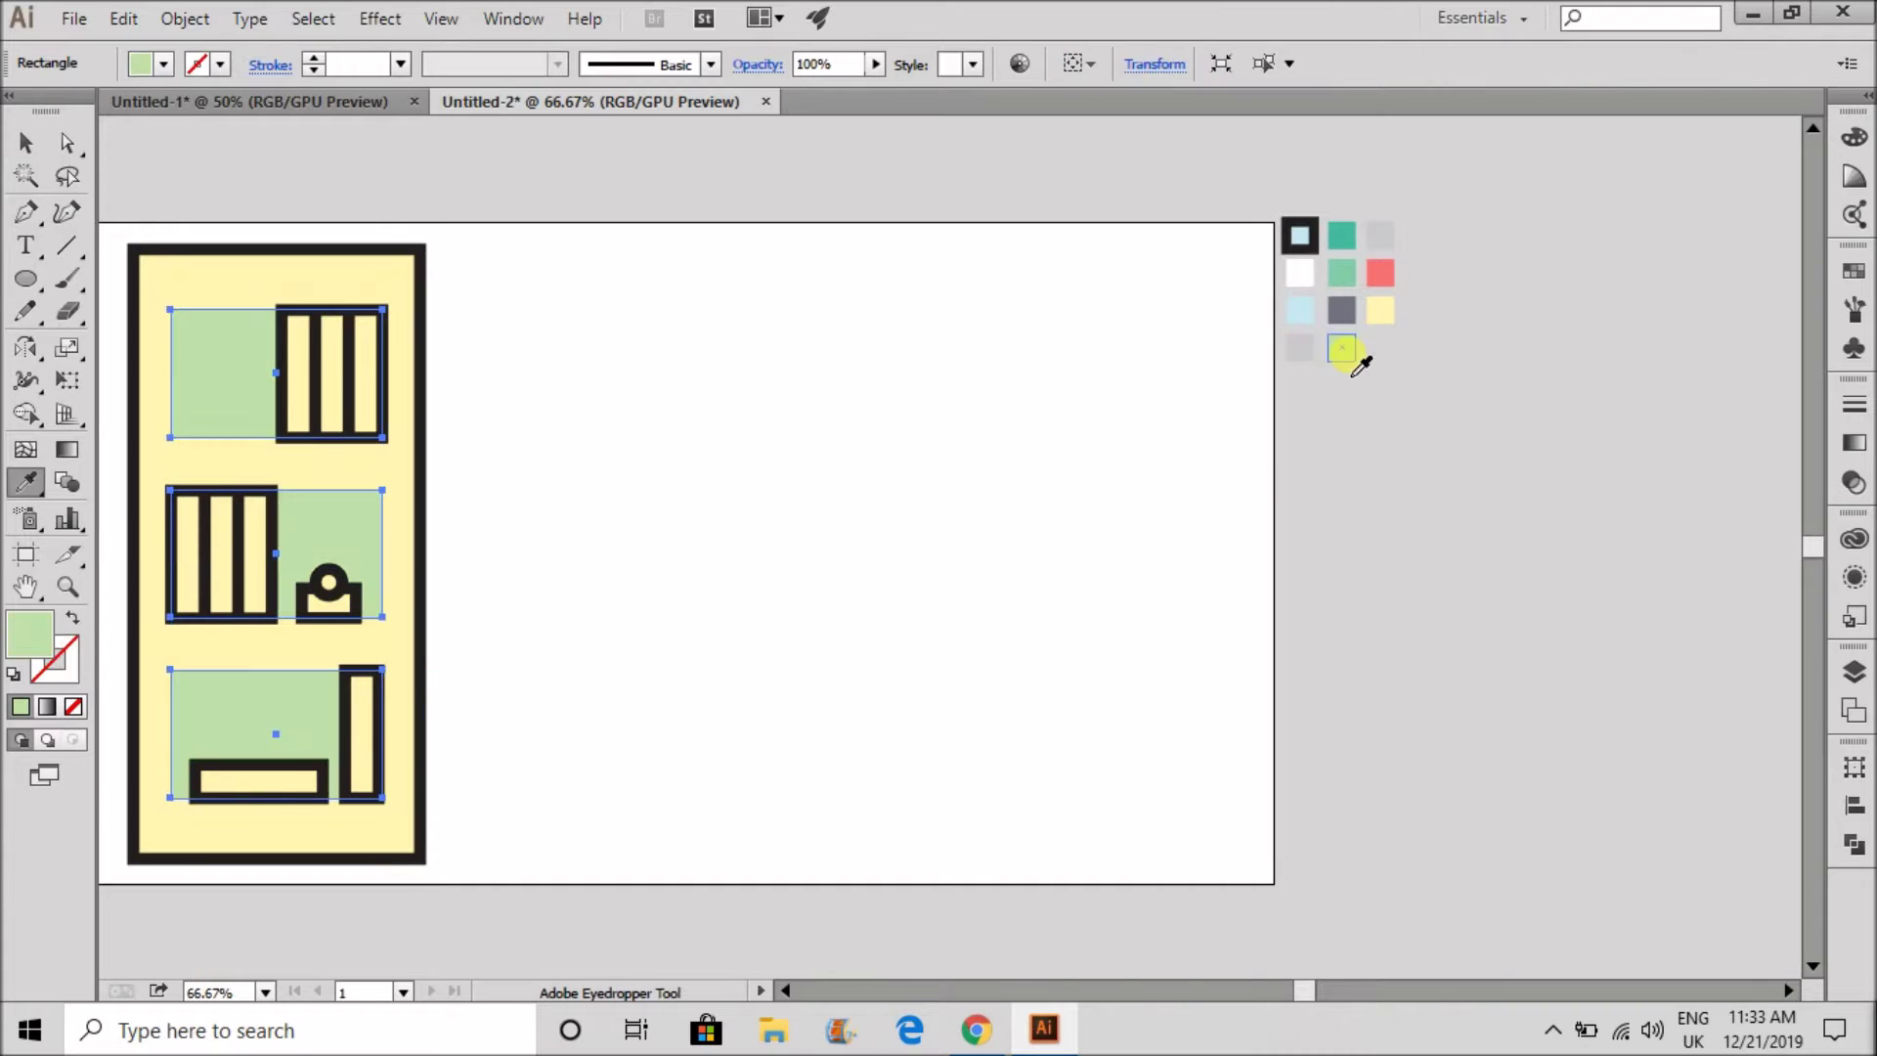
- Restore the dark outline on the three green shelf rectangles with a 16 pt stroke
click(24, 143)
click(313, 59)
click(314, 59)
click(314, 59)
click(320, 61)
click(319, 61)
click(319, 61)
click(320, 61)
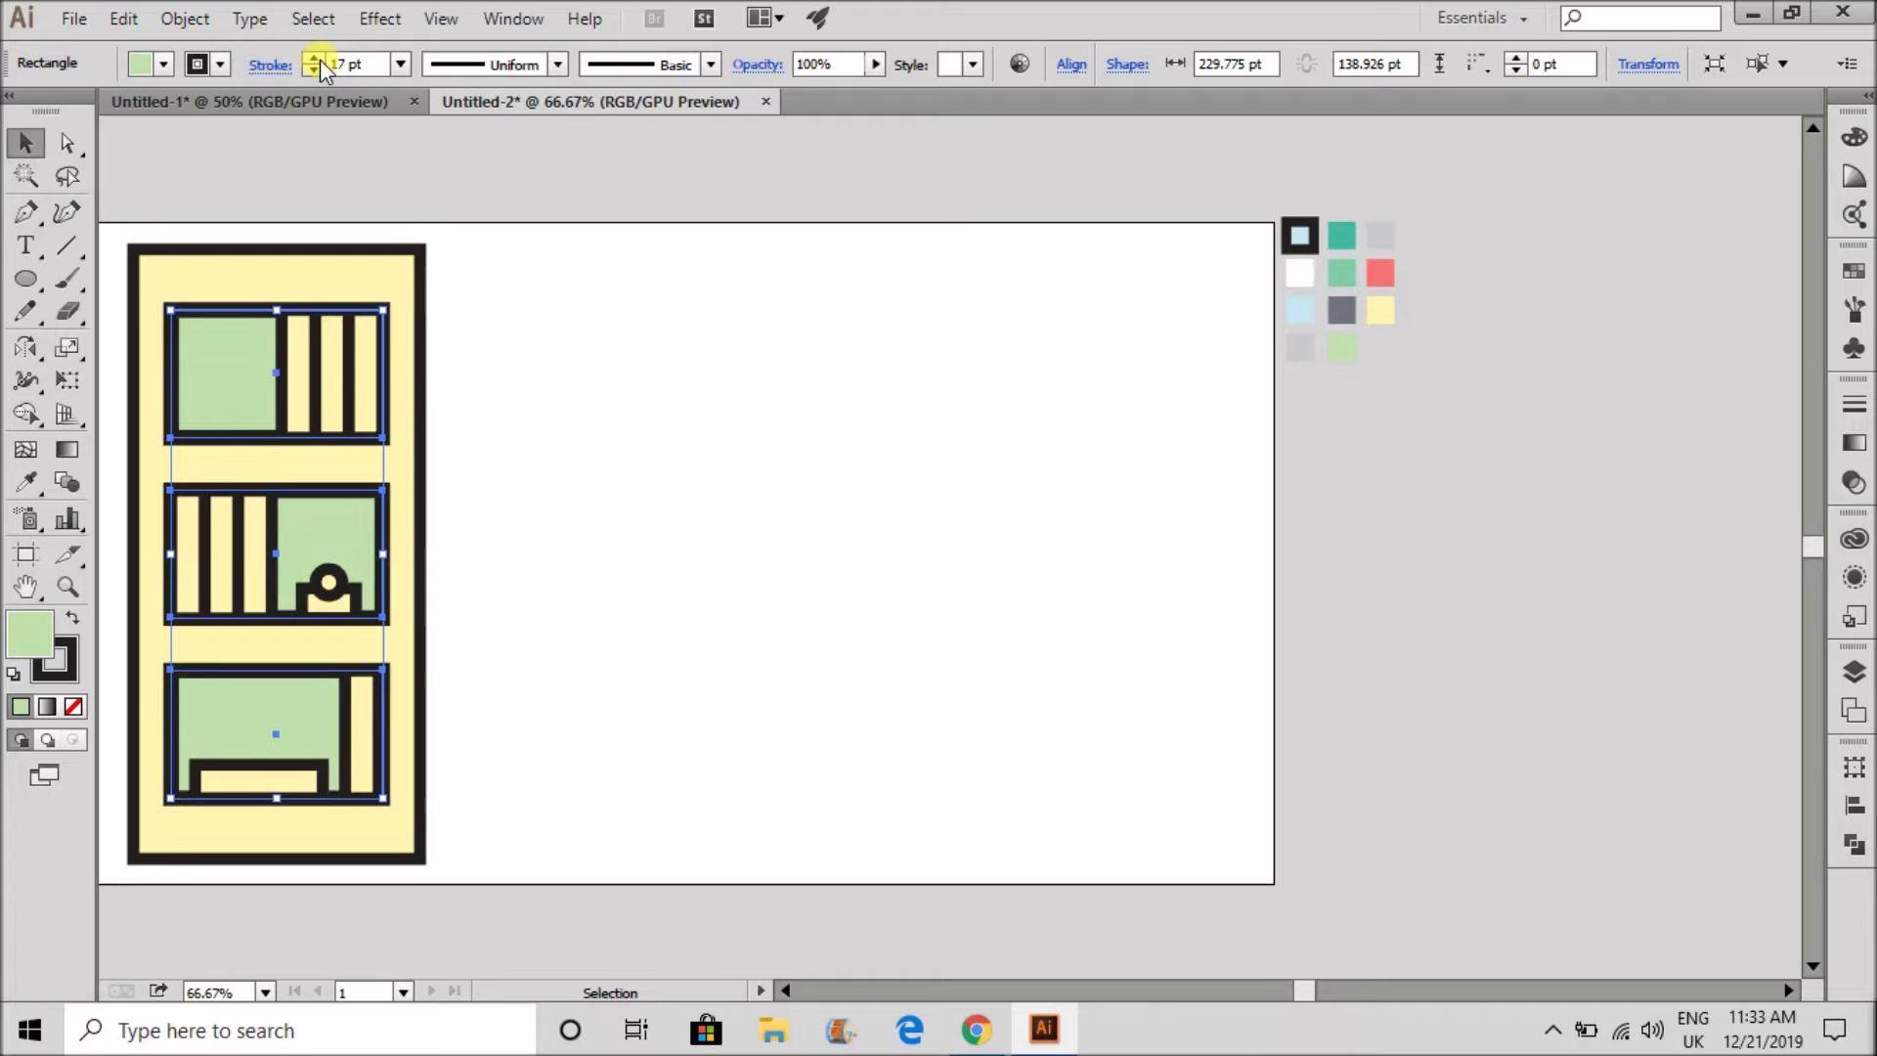
click(315, 73)
click(402, 156)
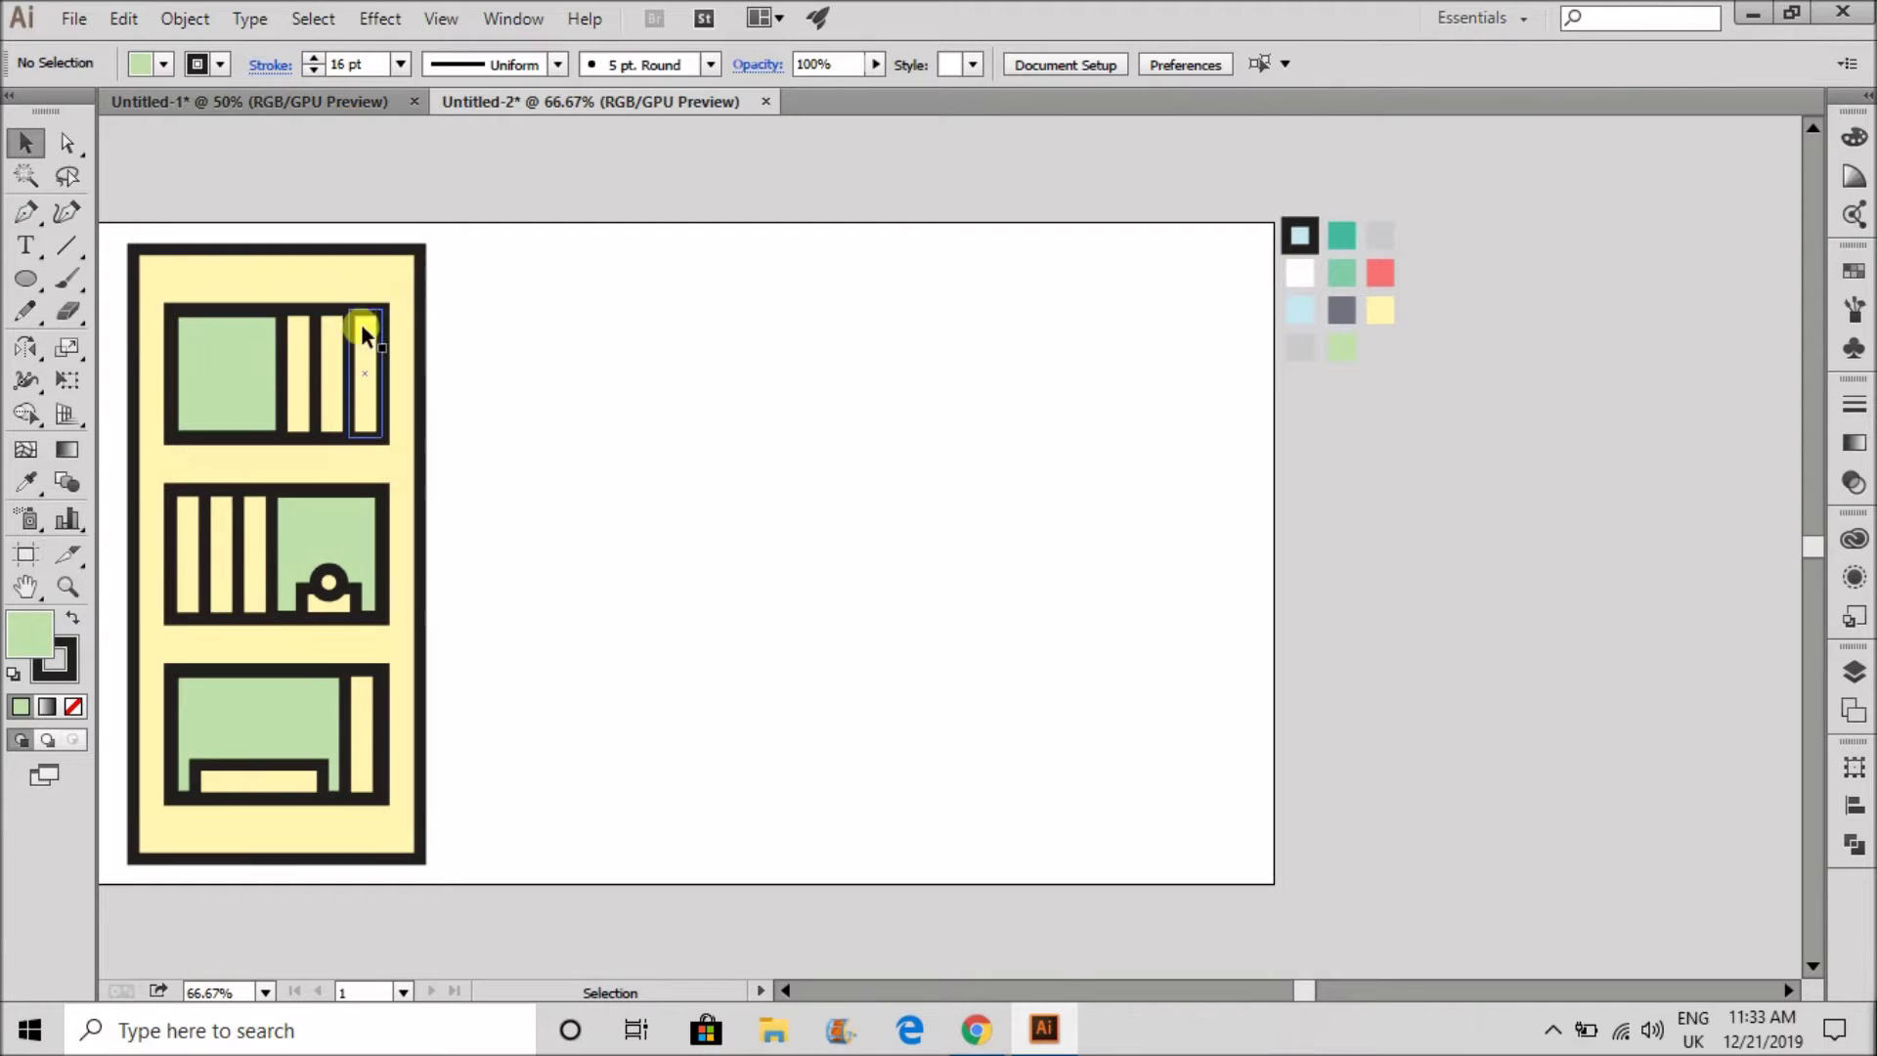
- Select all the books, the small box and the circle on the shelves and remove their fill
click(365, 337)
shift+click(323, 371)
shift+click(243, 553)
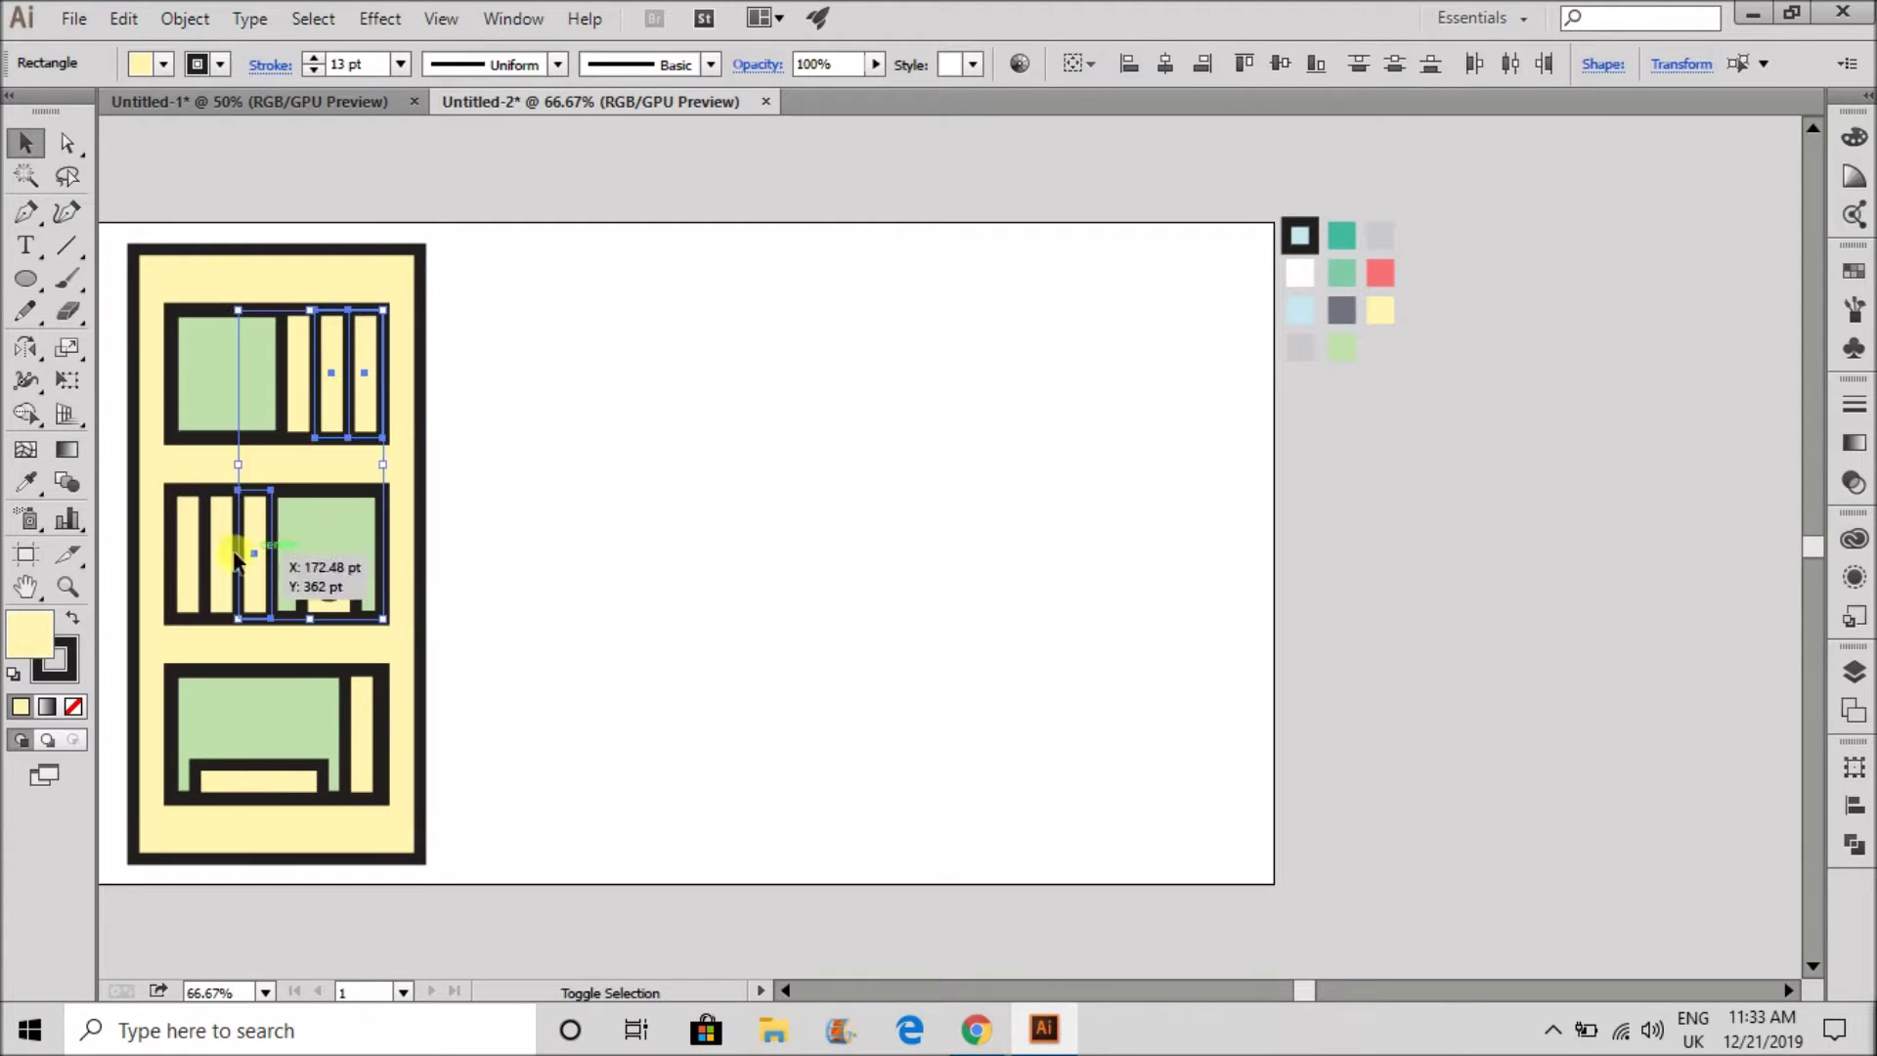
shift+click(219, 556)
shift+click(188, 547)
shift+click(349, 607)
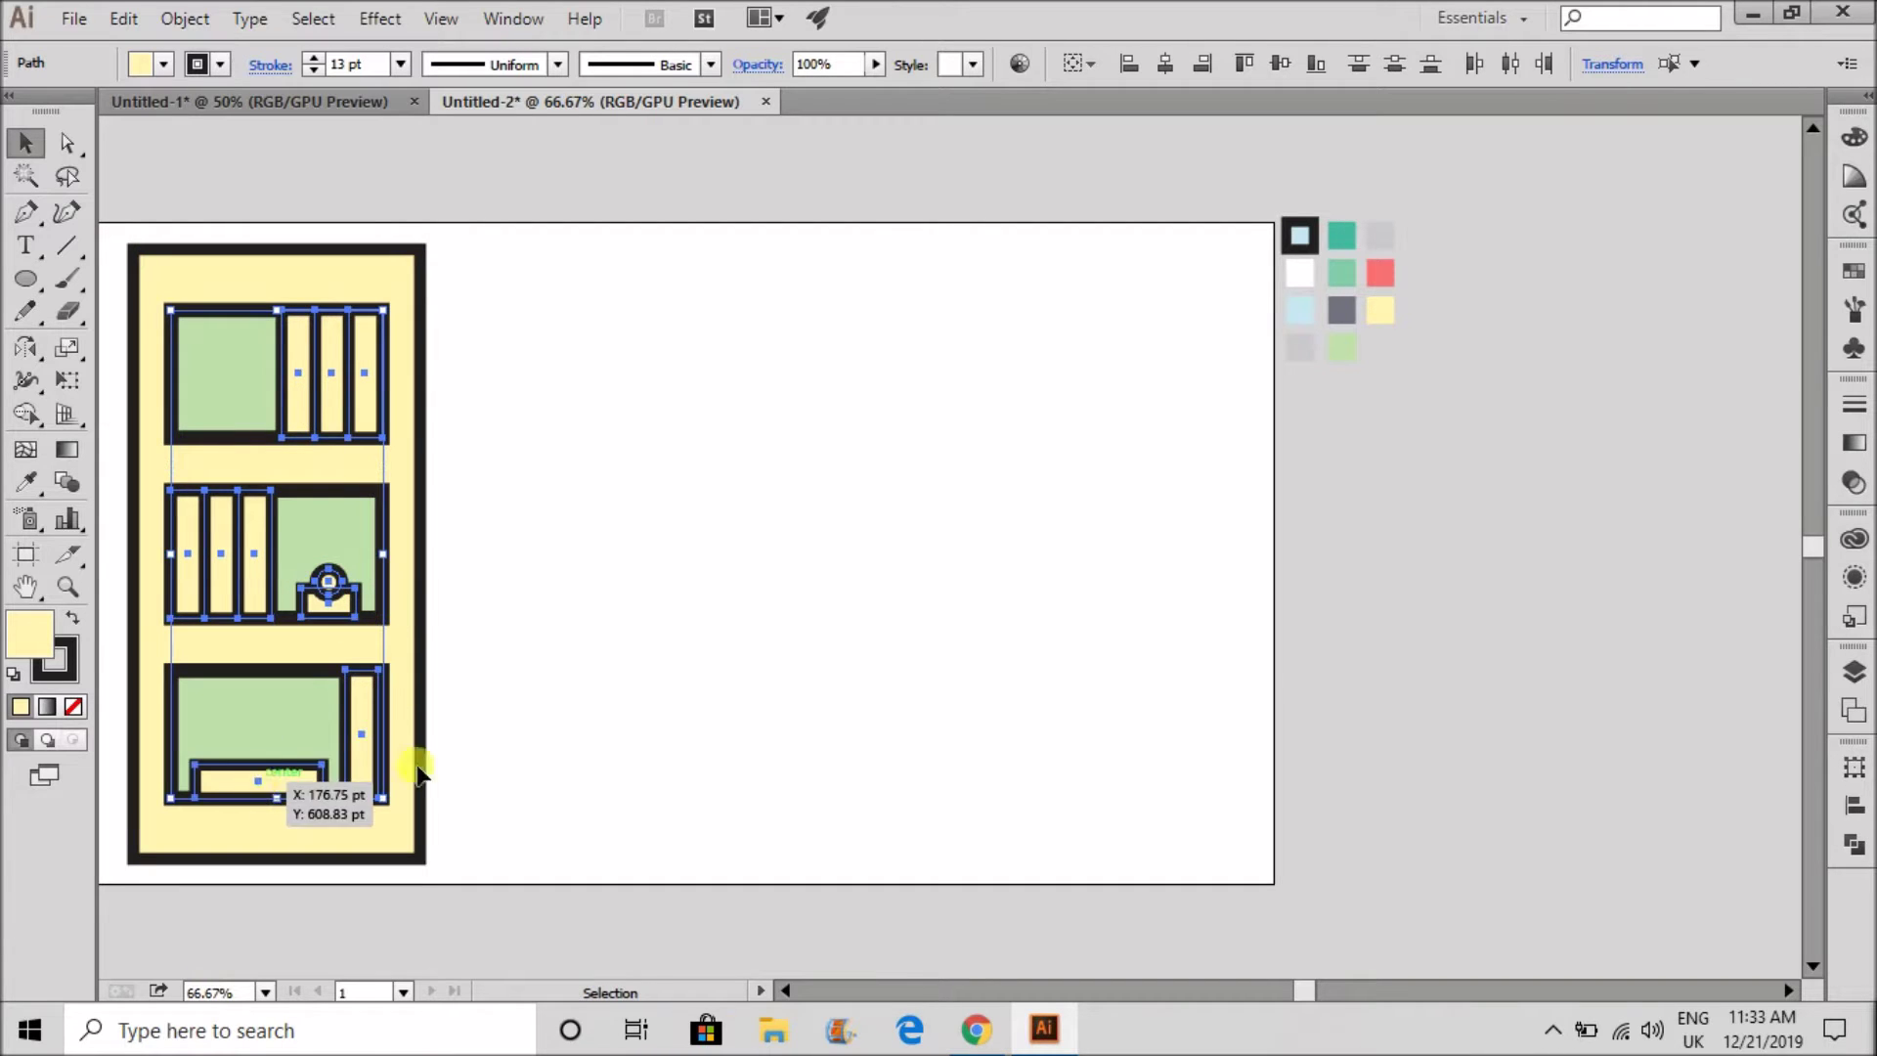
click(655, 667)
- Move the circle up so it rests on top of the small box on the middle shelf
scroll(313, 570, up, 3)
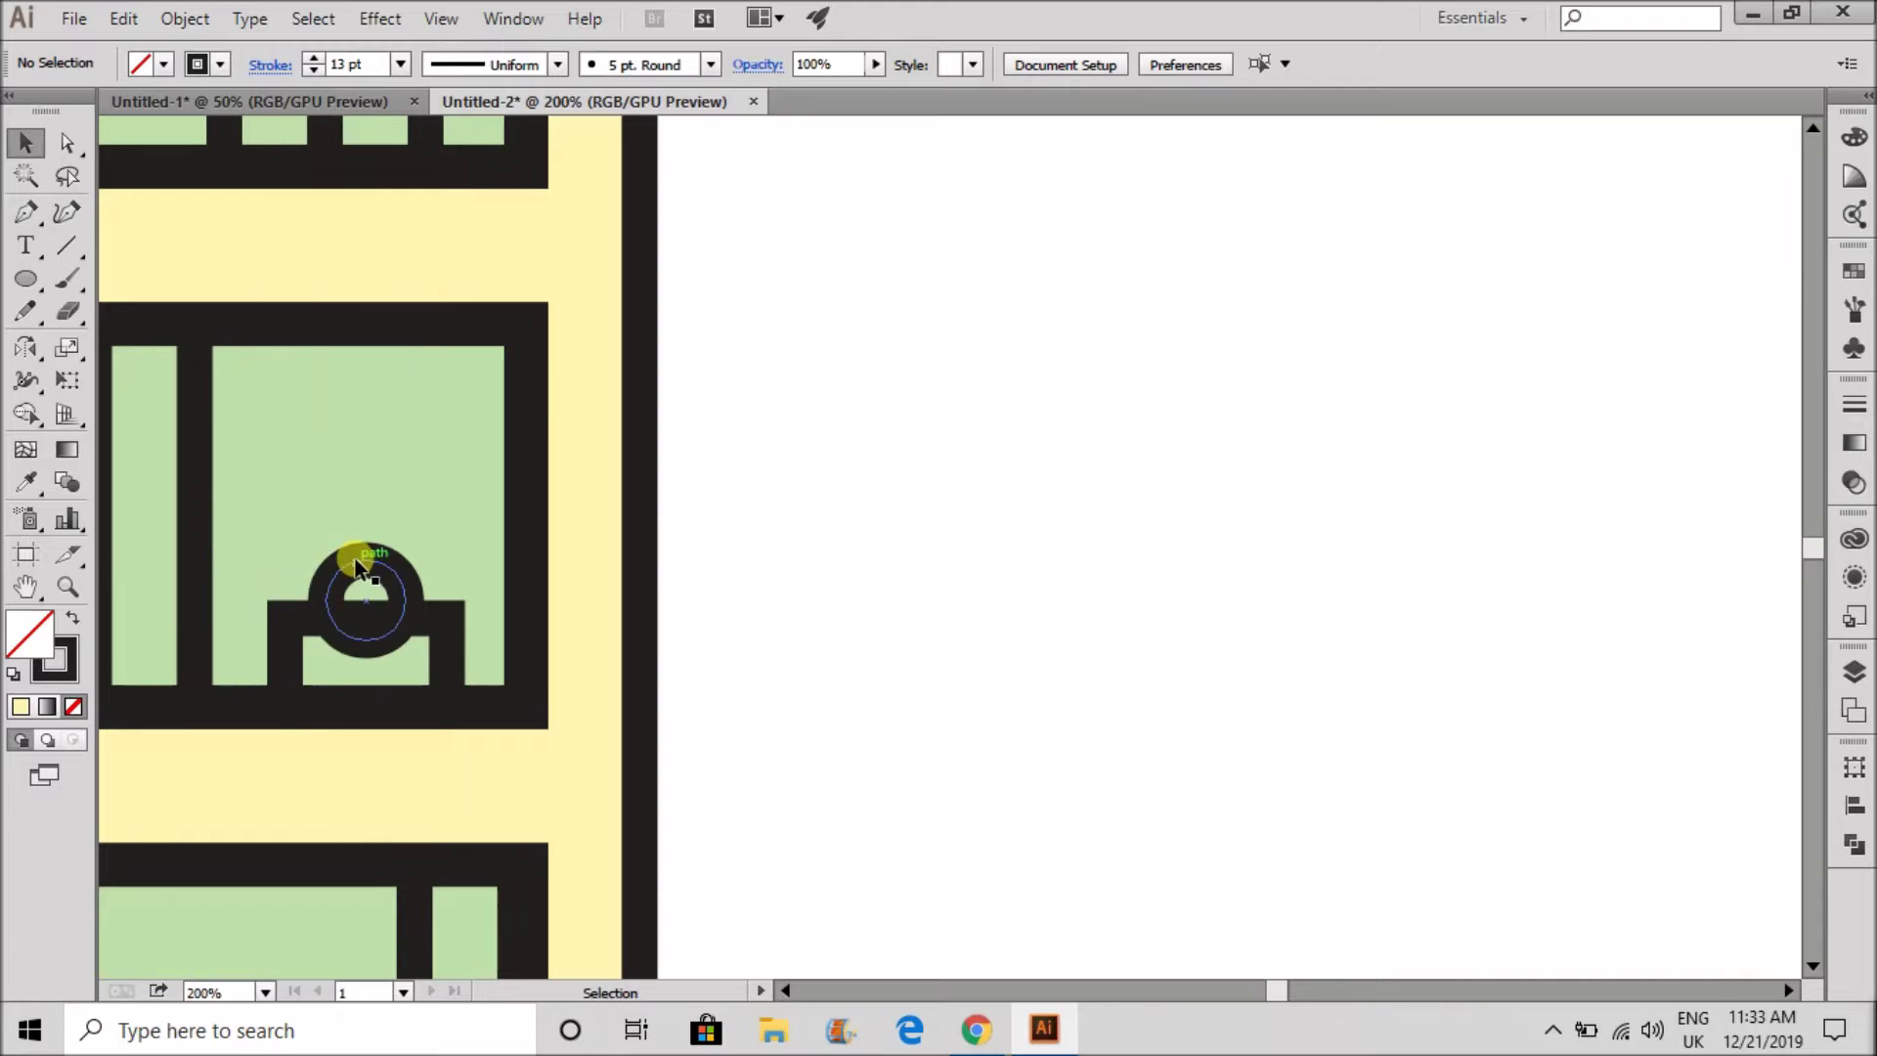
drag(361, 543, 360, 542)
click(808, 546)
- Start a table outline right of the bookcase with a vertical Pen line about 226 pt long from the bookcase's base level
scroll(814, 544, down, 3)
scroll(561, 595, down, 7)
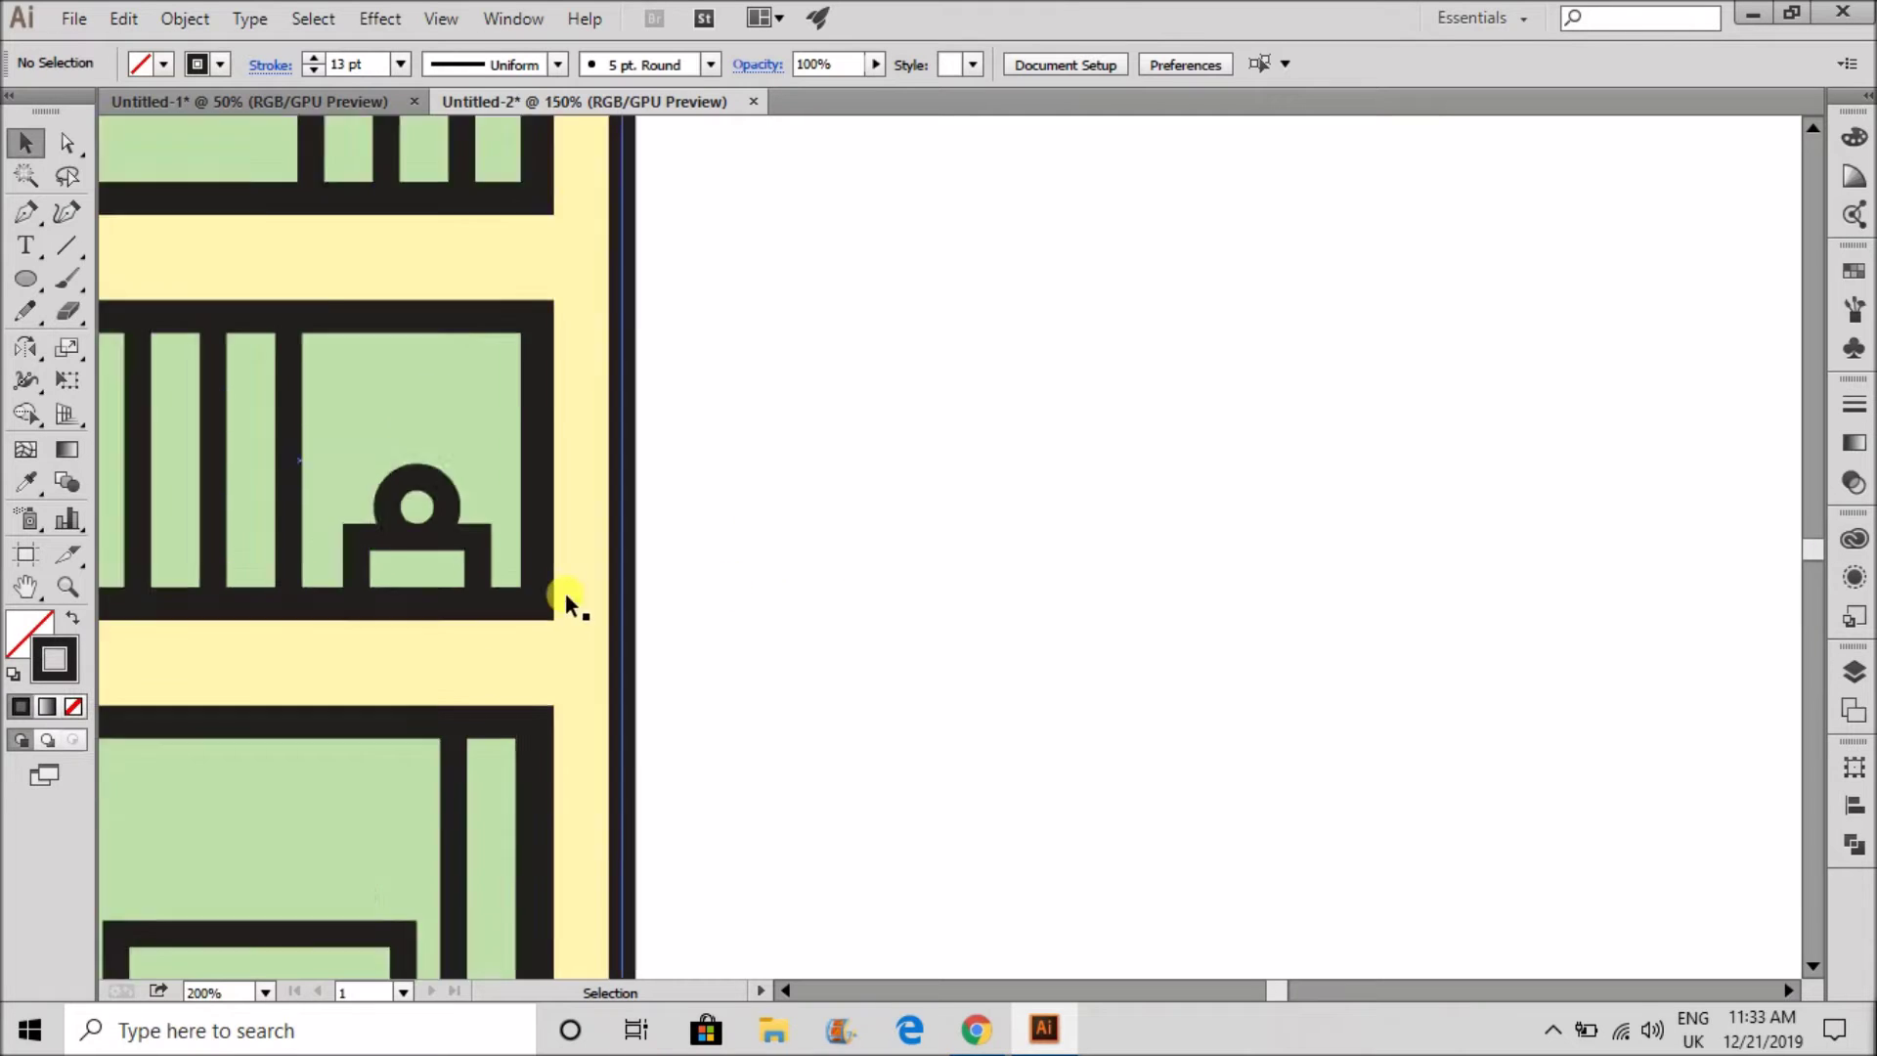
scroll(403, 655, up, 3)
drag(557, 702, 402, 631)
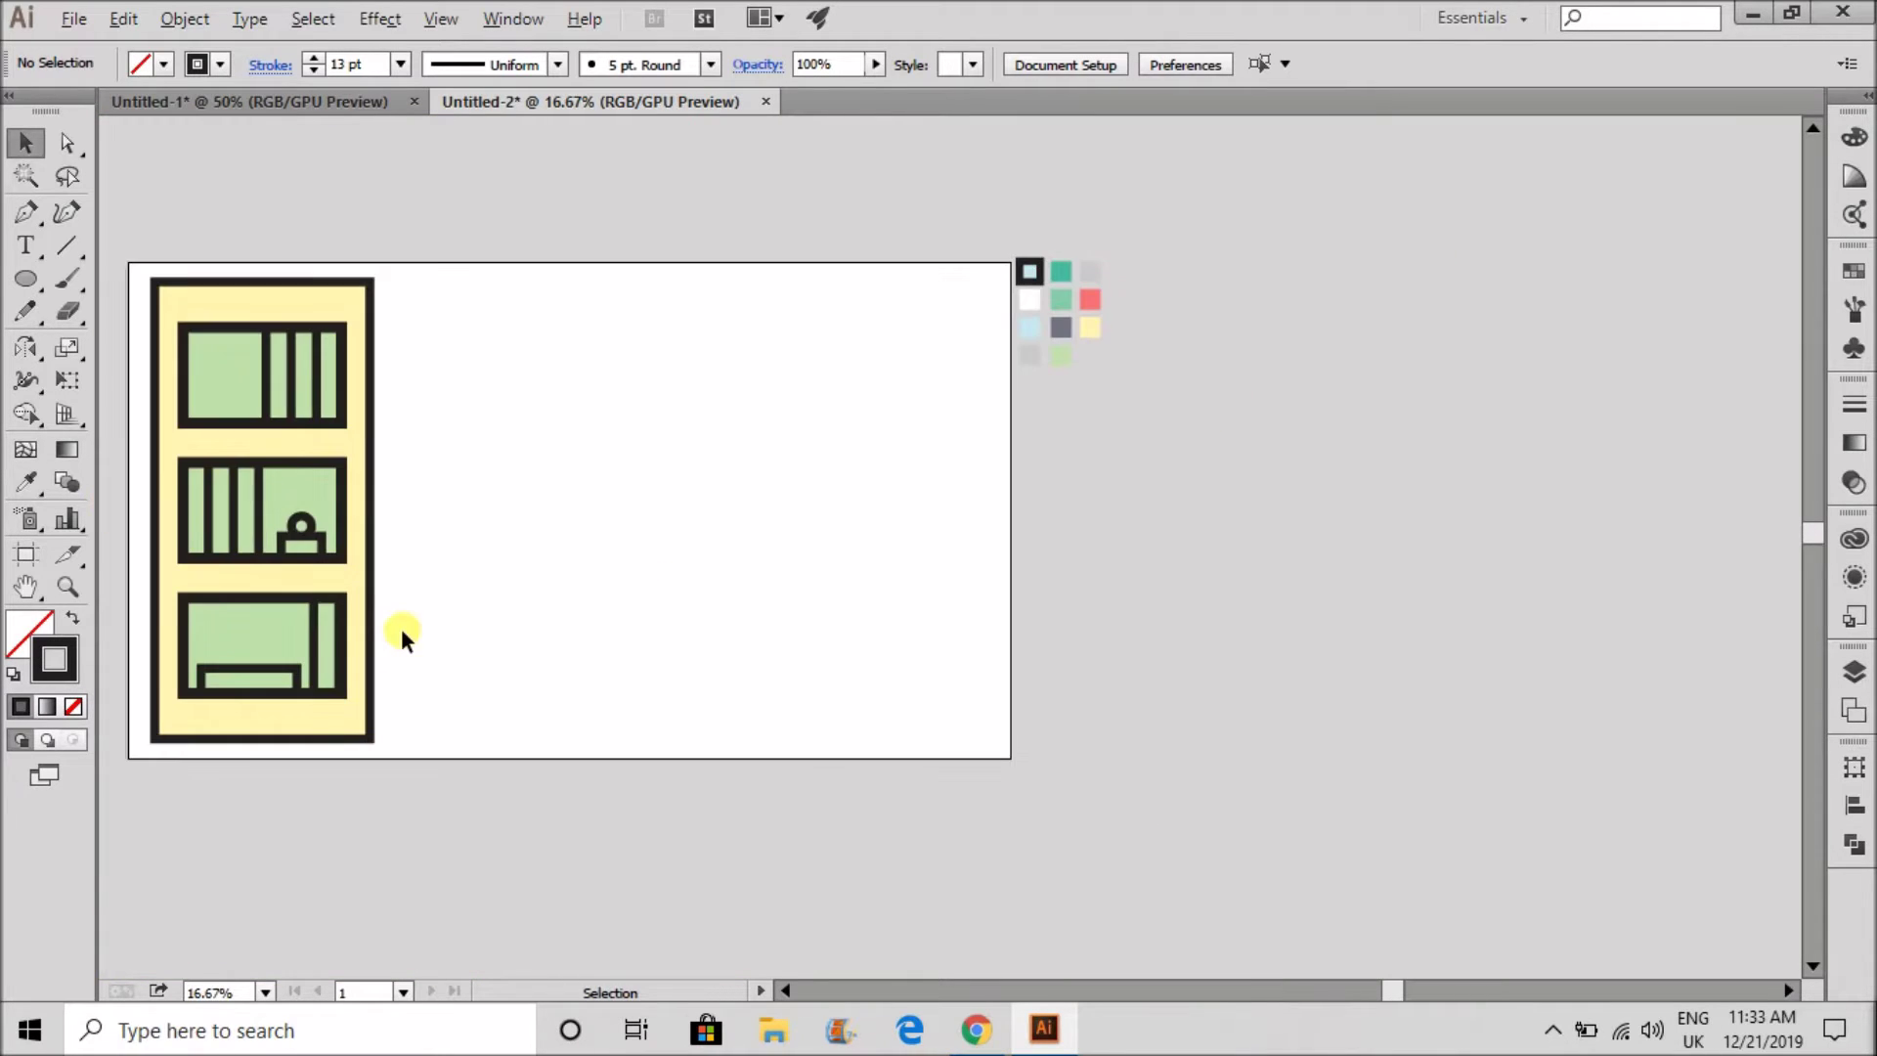
scroll(404, 611, down, 1)
scroll(443, 586, up, 2)
key(p)
click(424, 802)
key(ctrl+z)
click(394, 803)
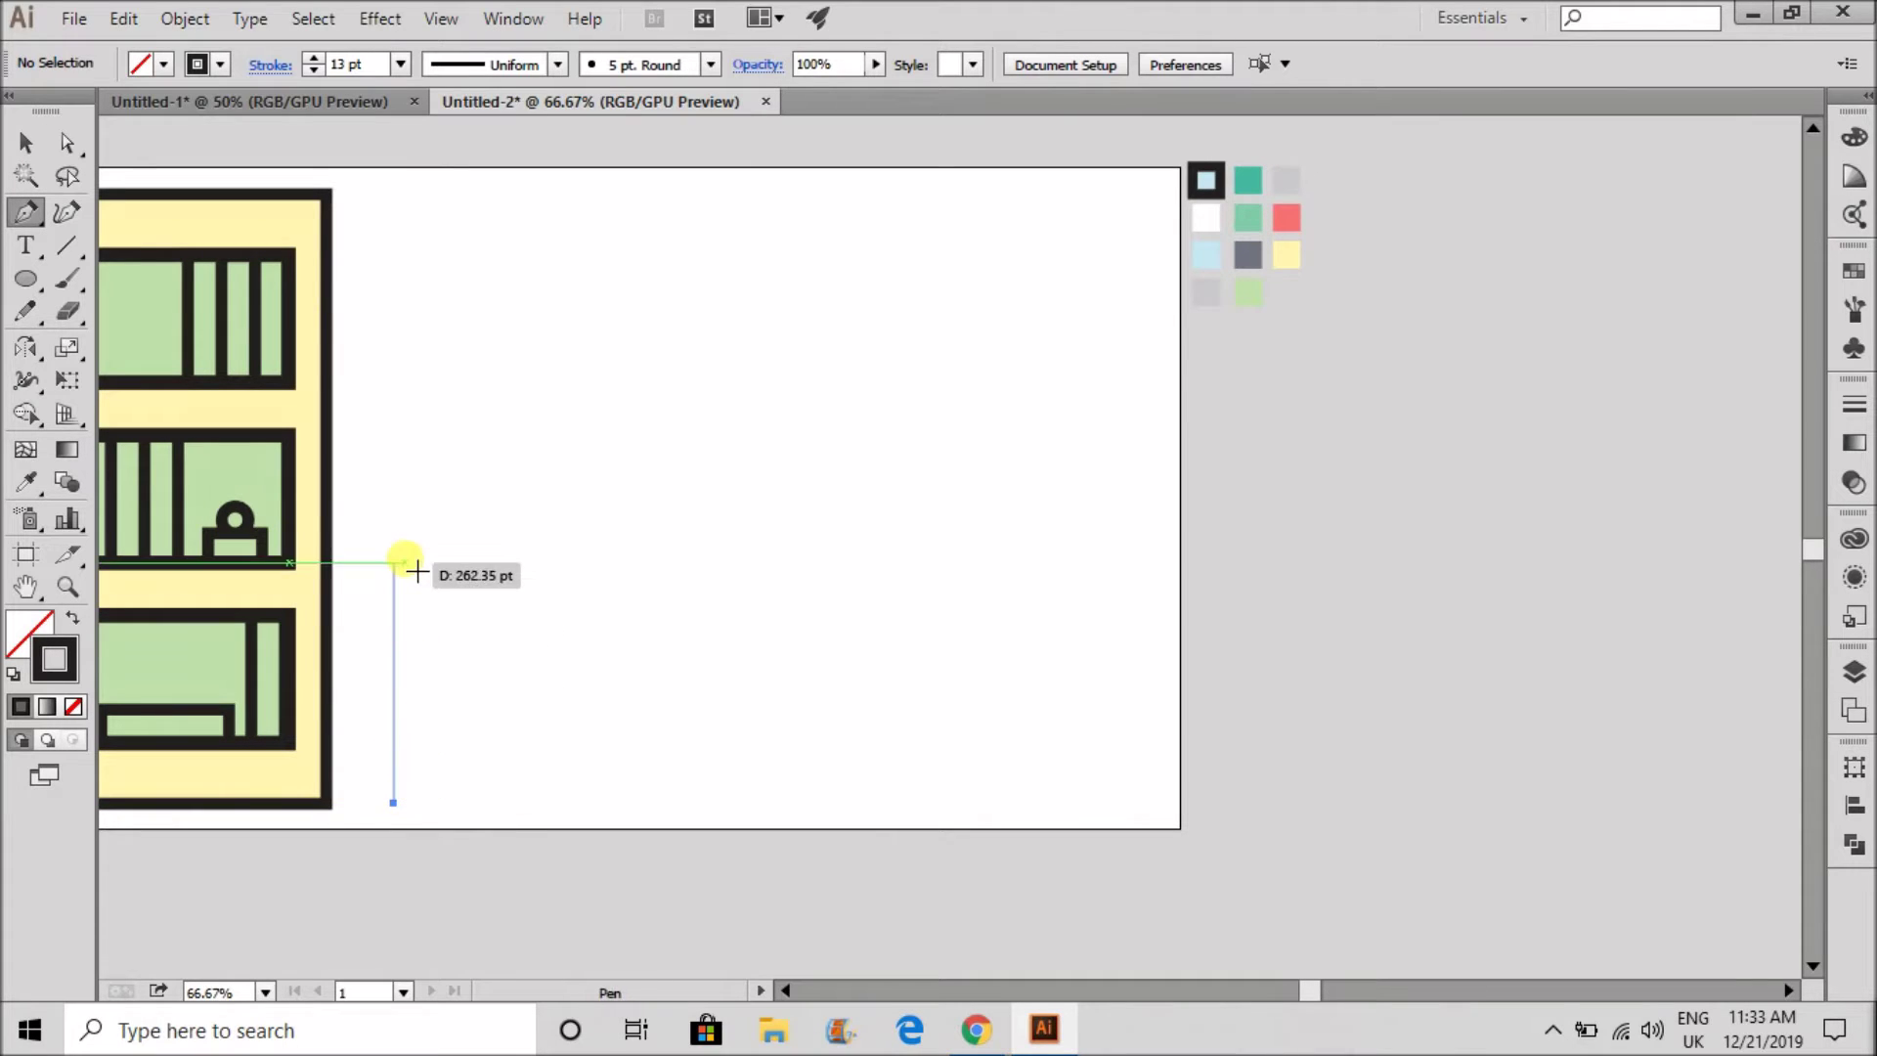
click(394, 548)
key(ctrl+z)
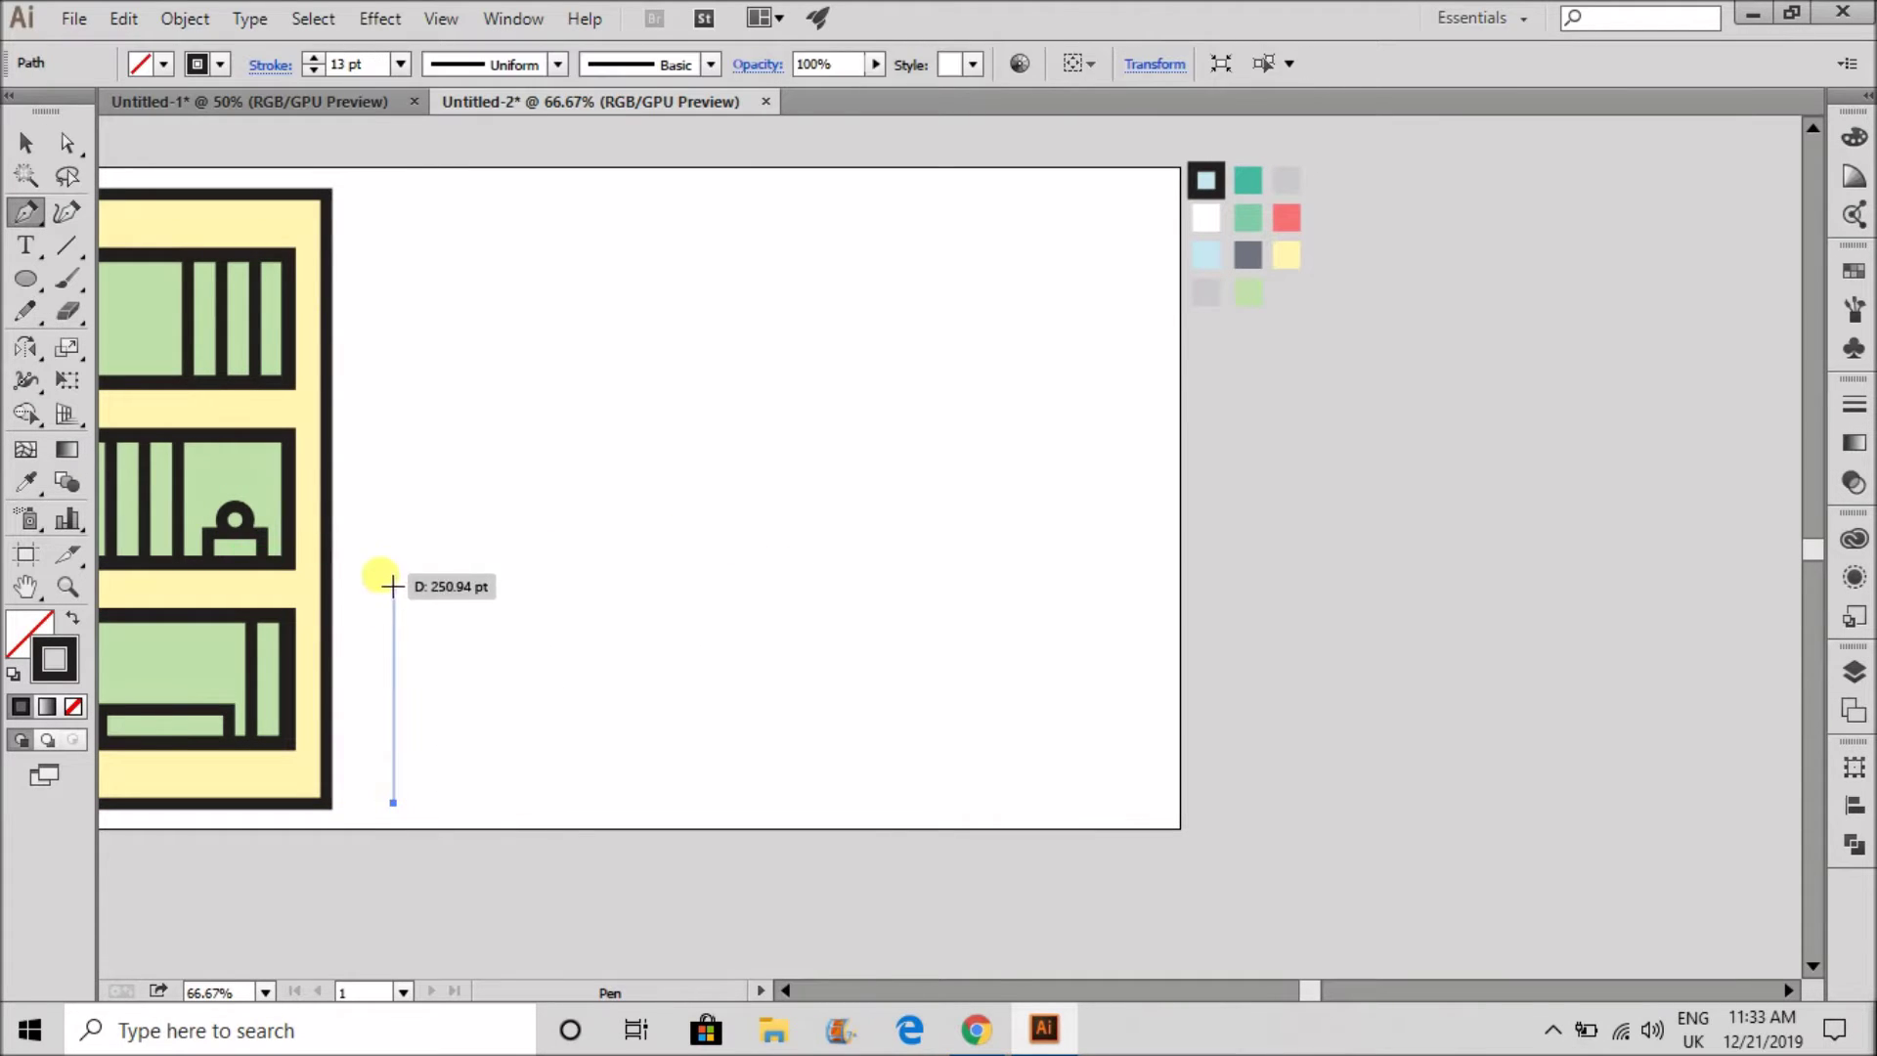
click(395, 595)
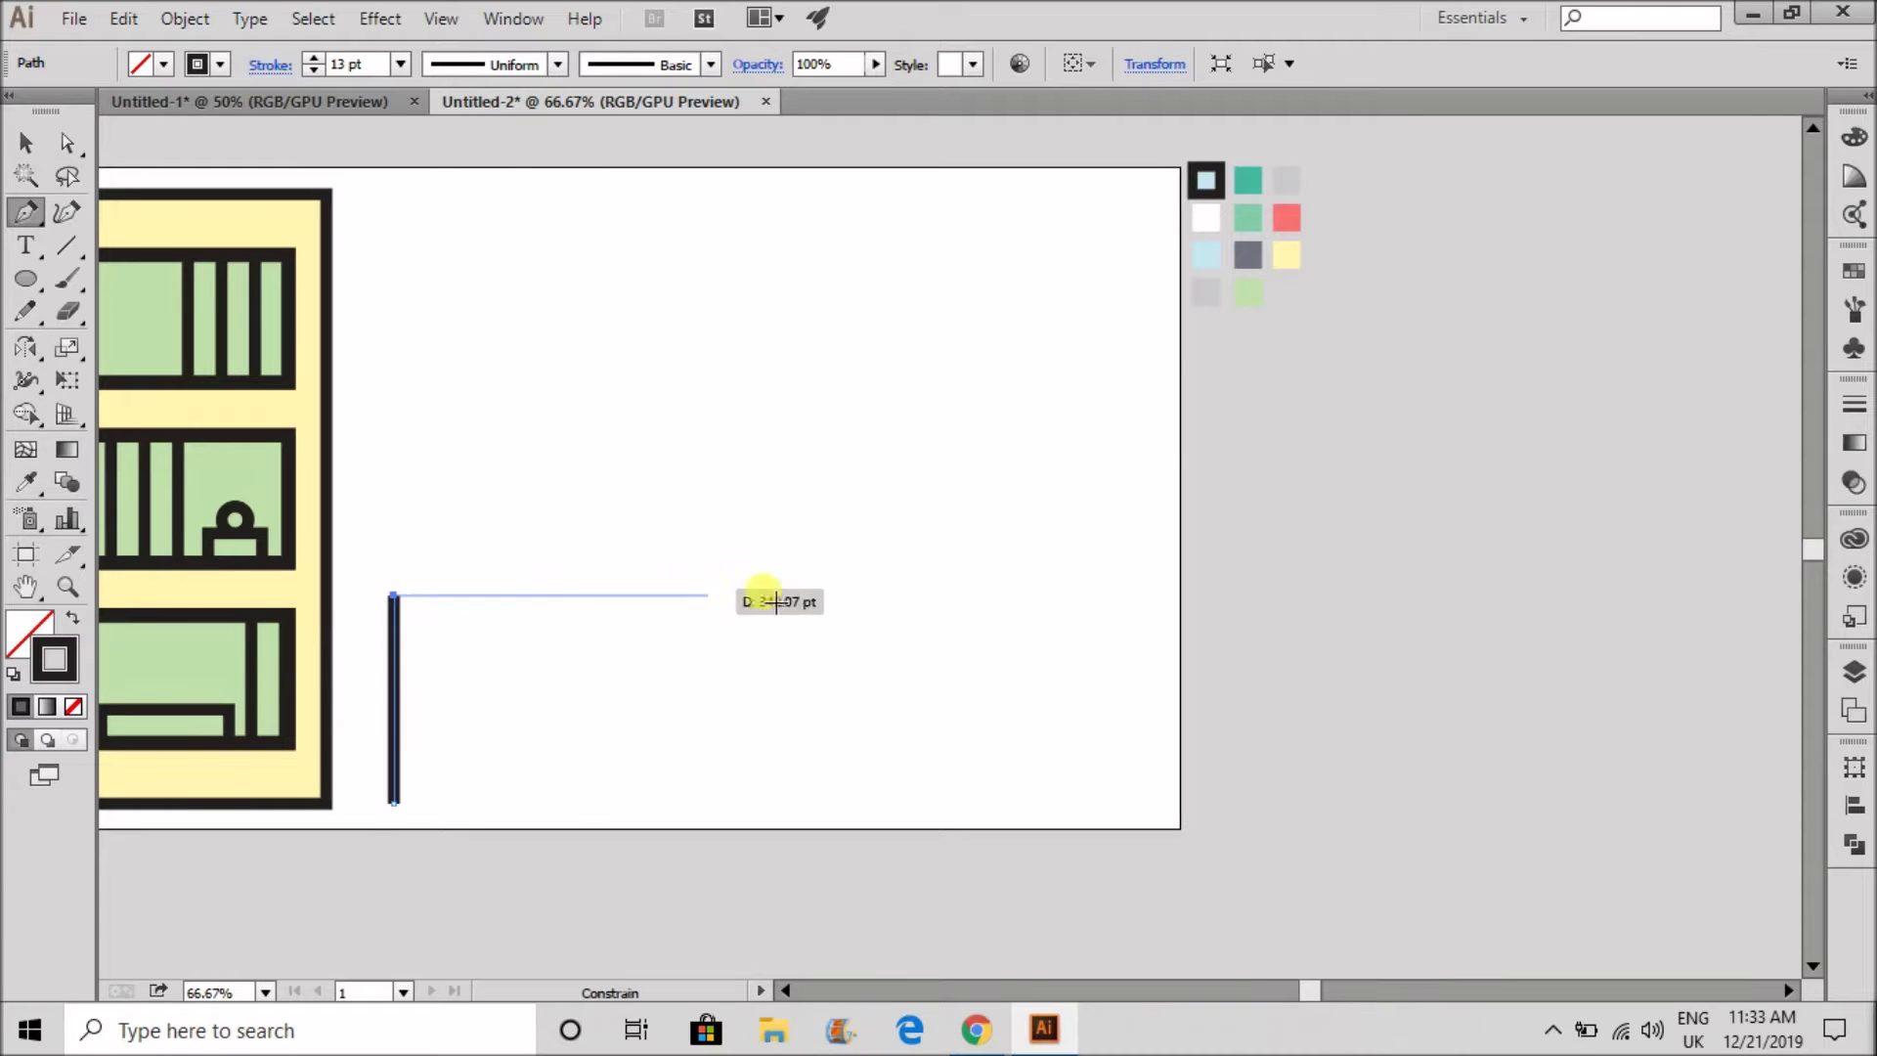
- Complete the closed table outline with the Pen tool: a long tabletop, a right leg about 226 pt high, and matching inner edges
click(851, 596)
key(ctrl+z)
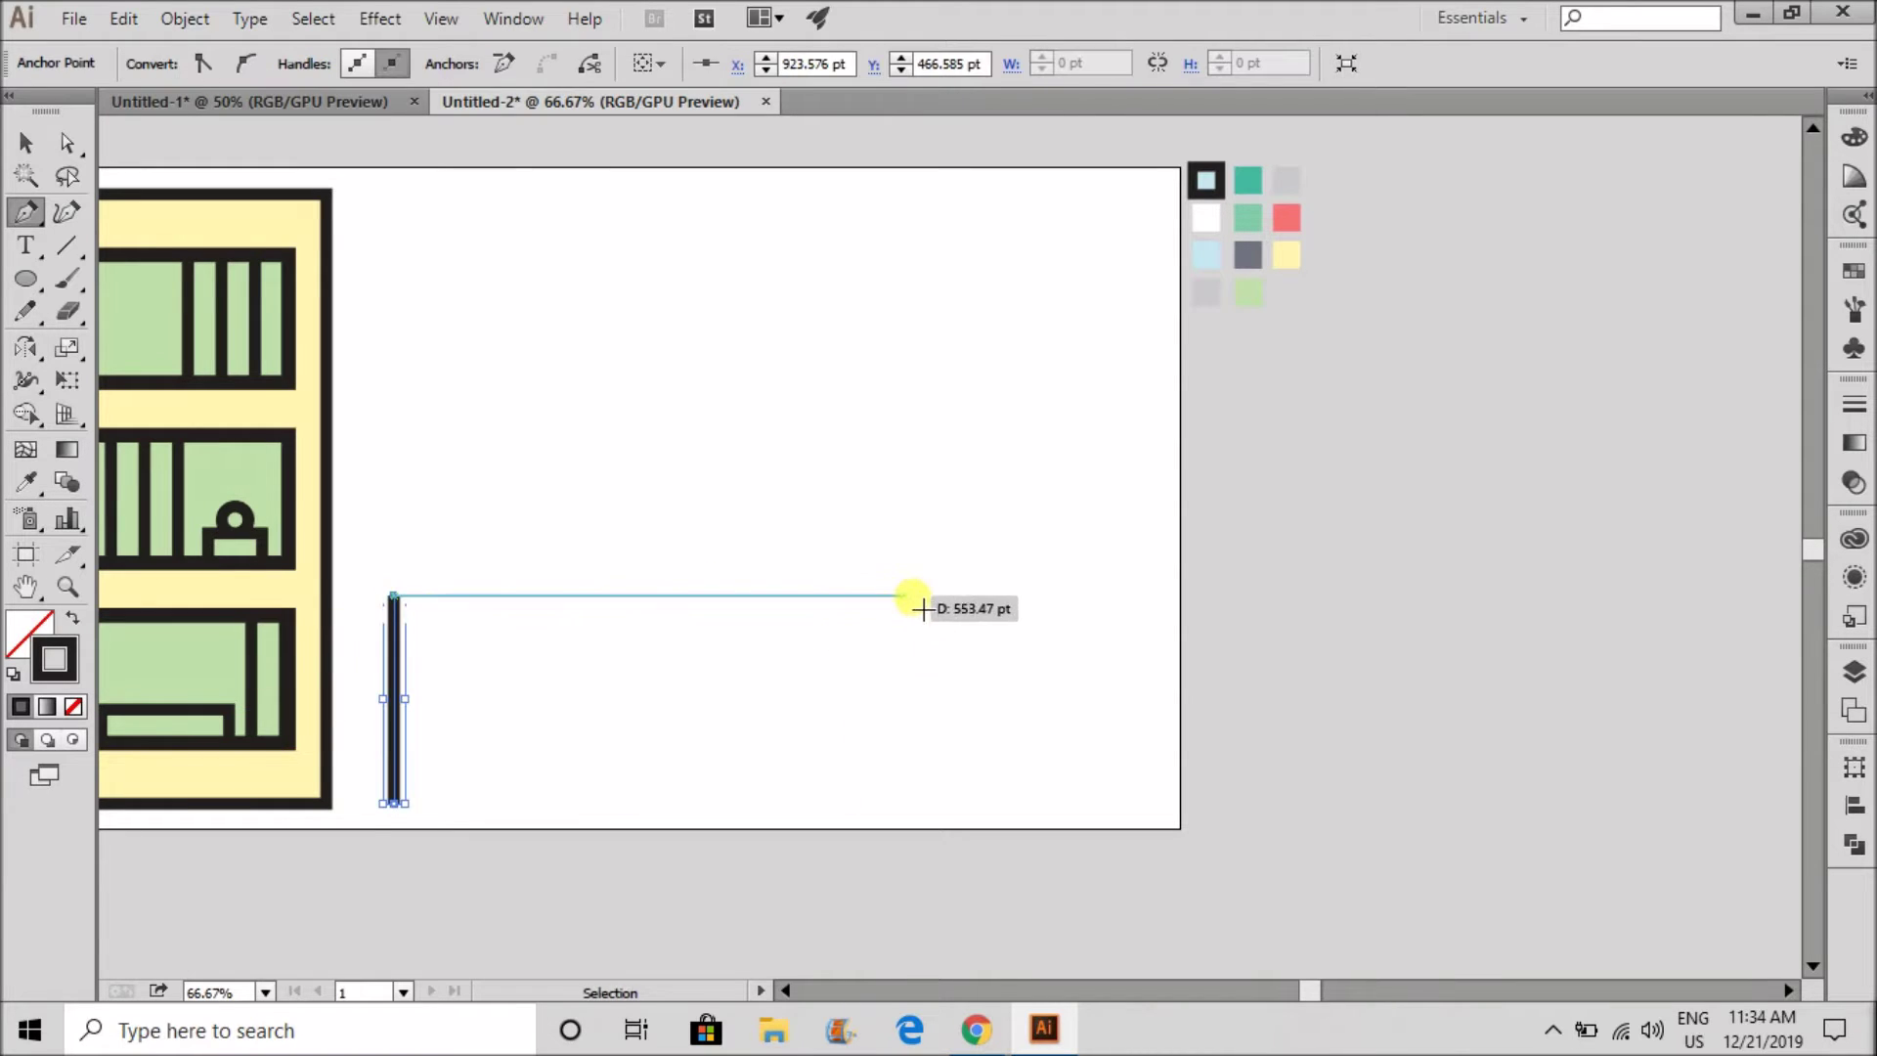
click(925, 594)
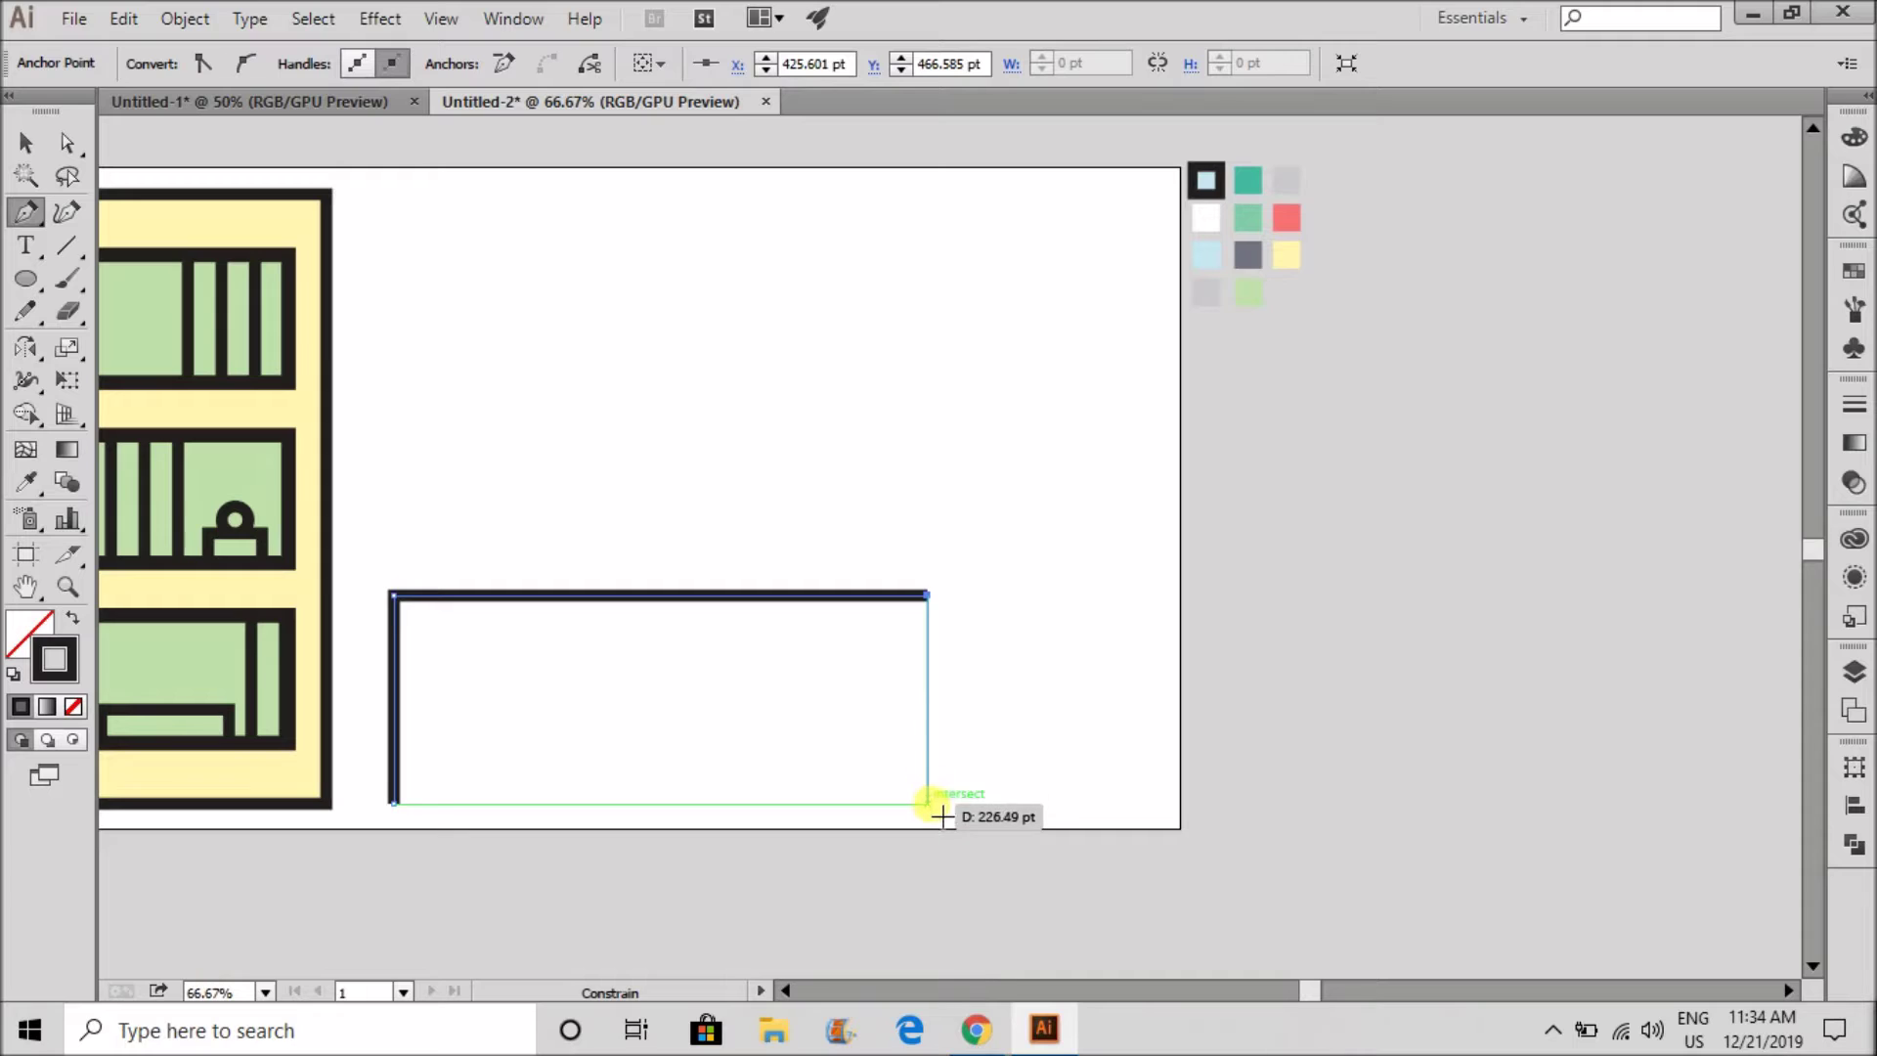
click(930, 803)
click(898, 804)
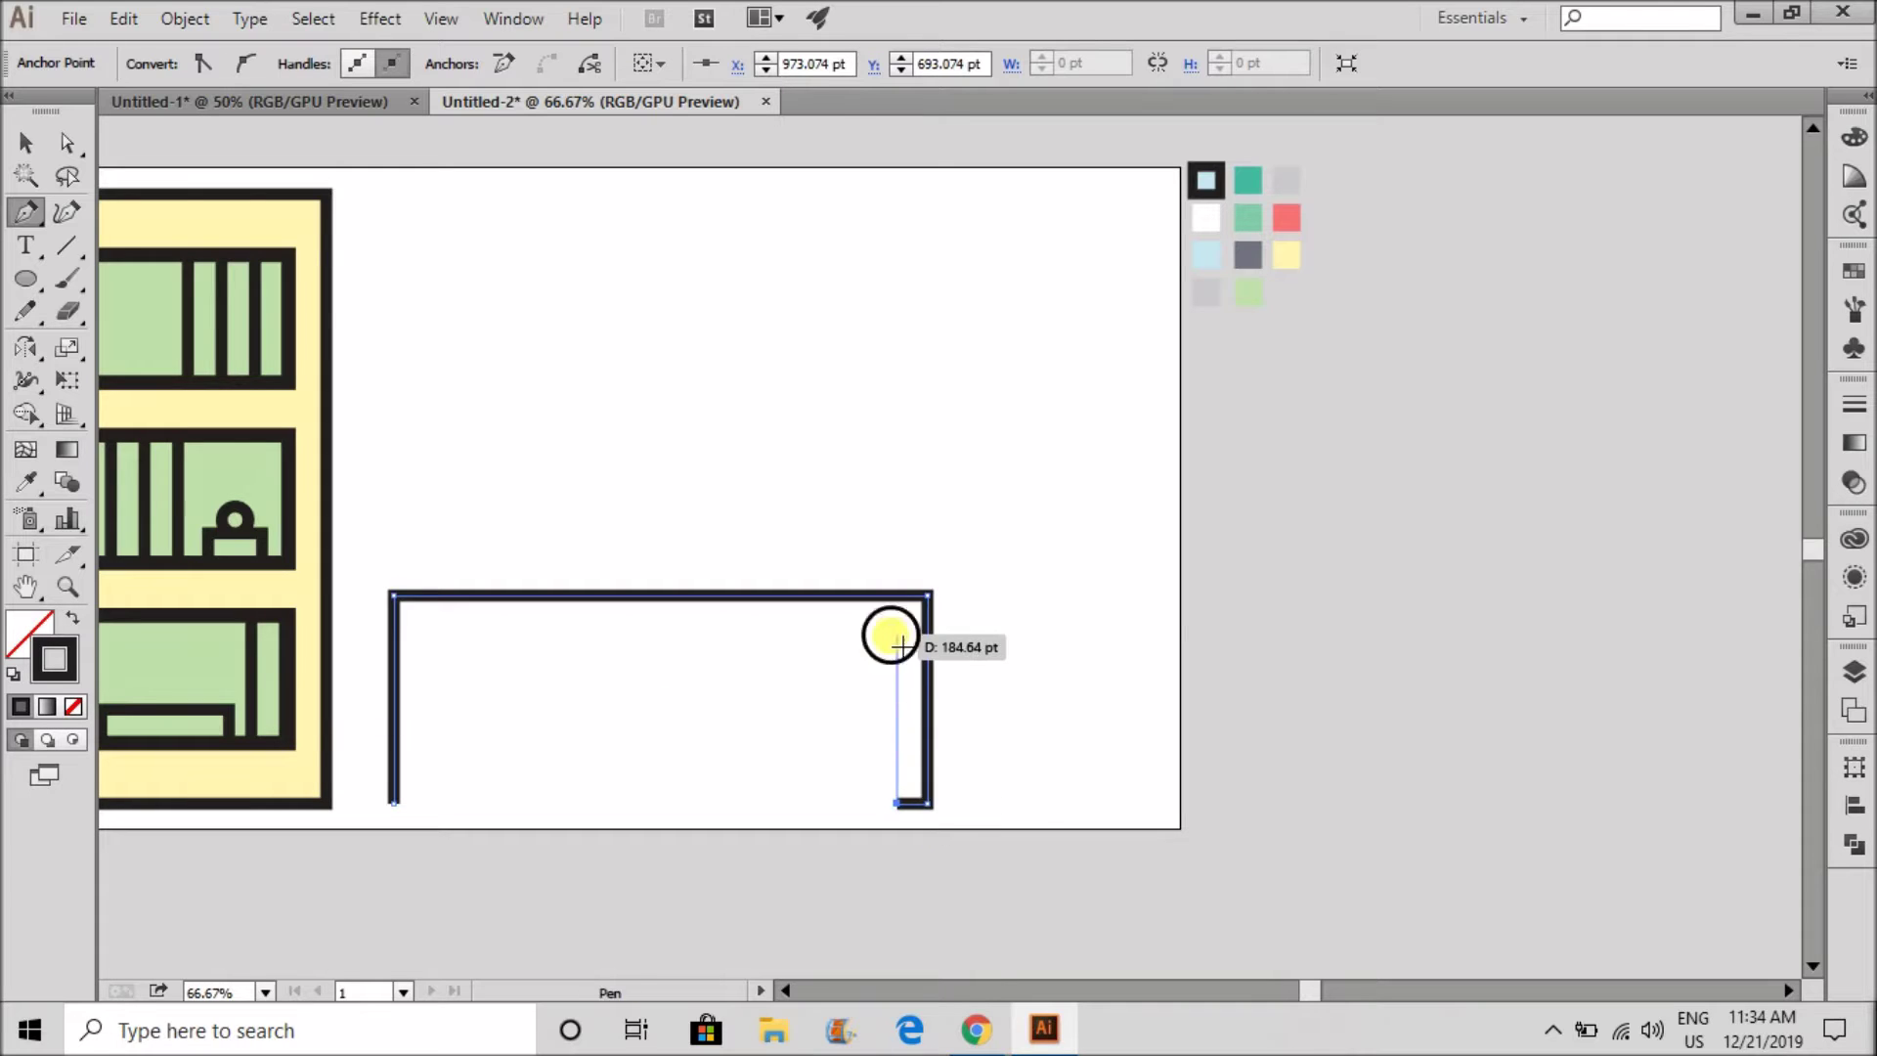
click(898, 634)
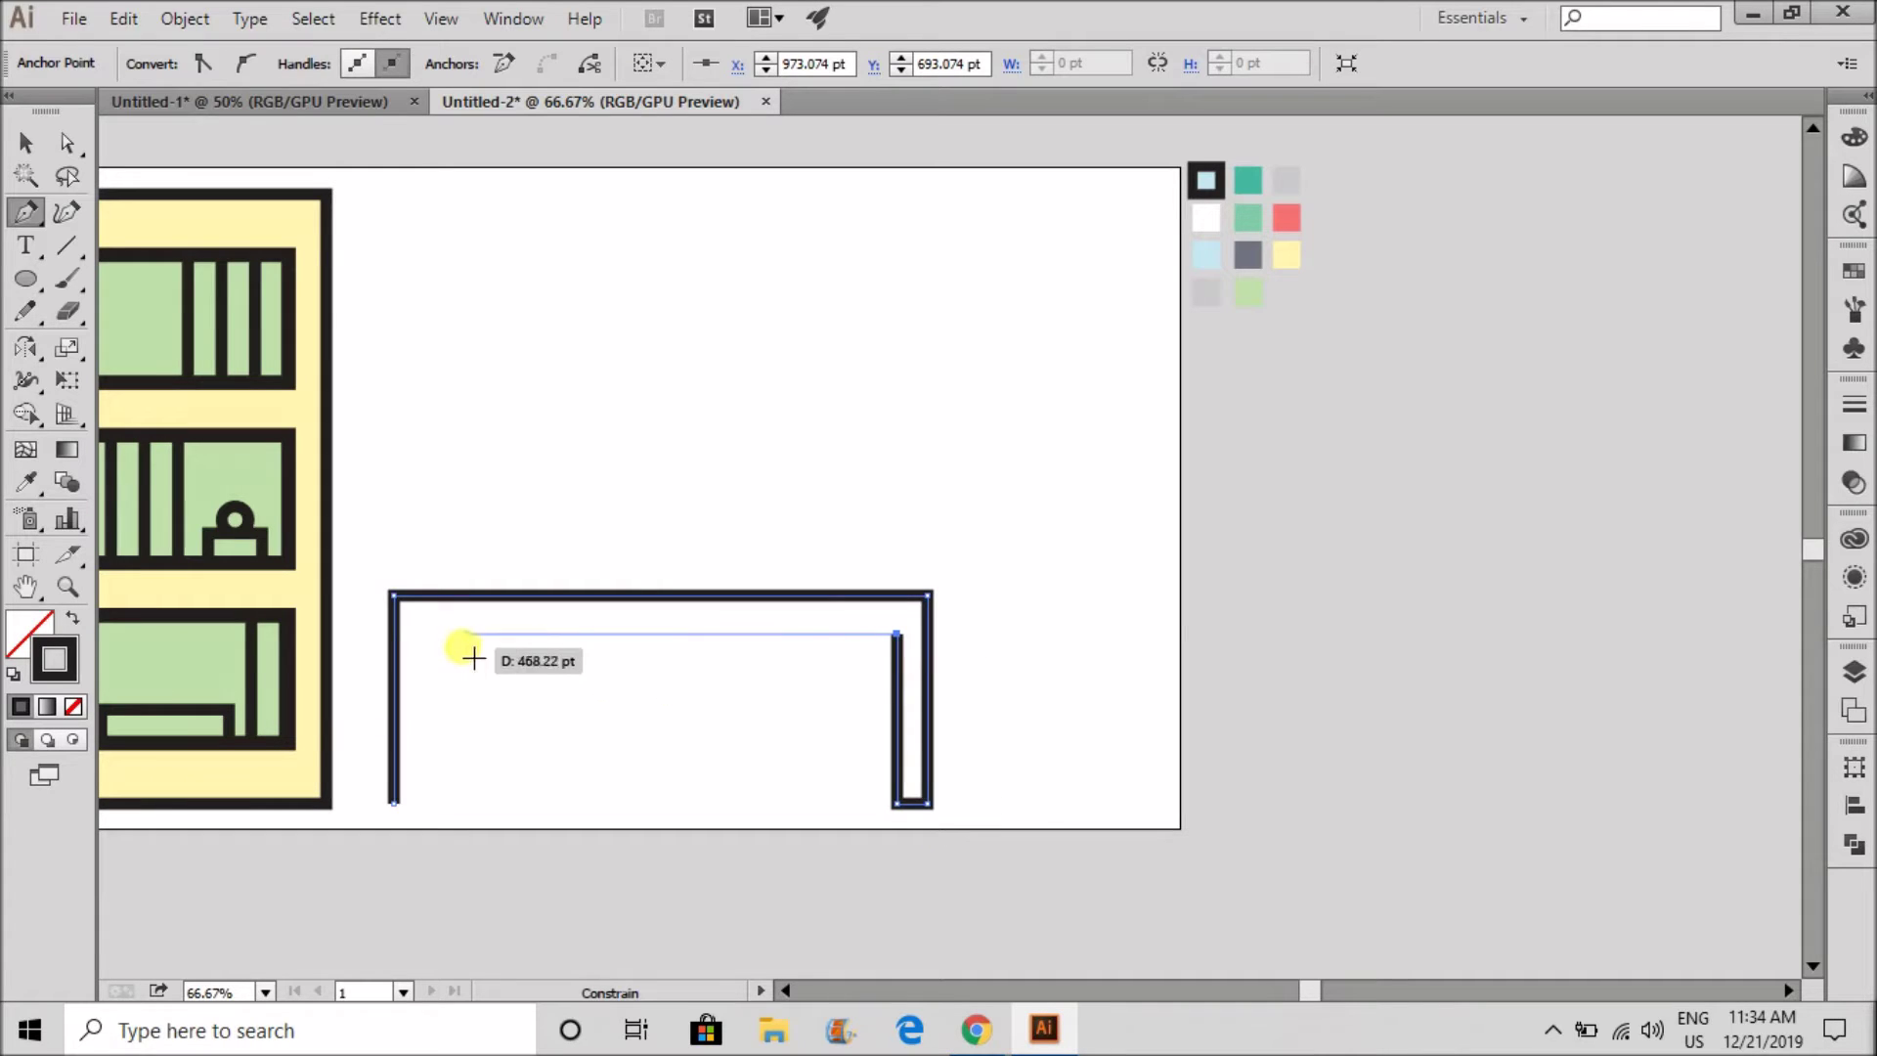
click(424, 635)
click(388, 806)
key(ctrl+z)
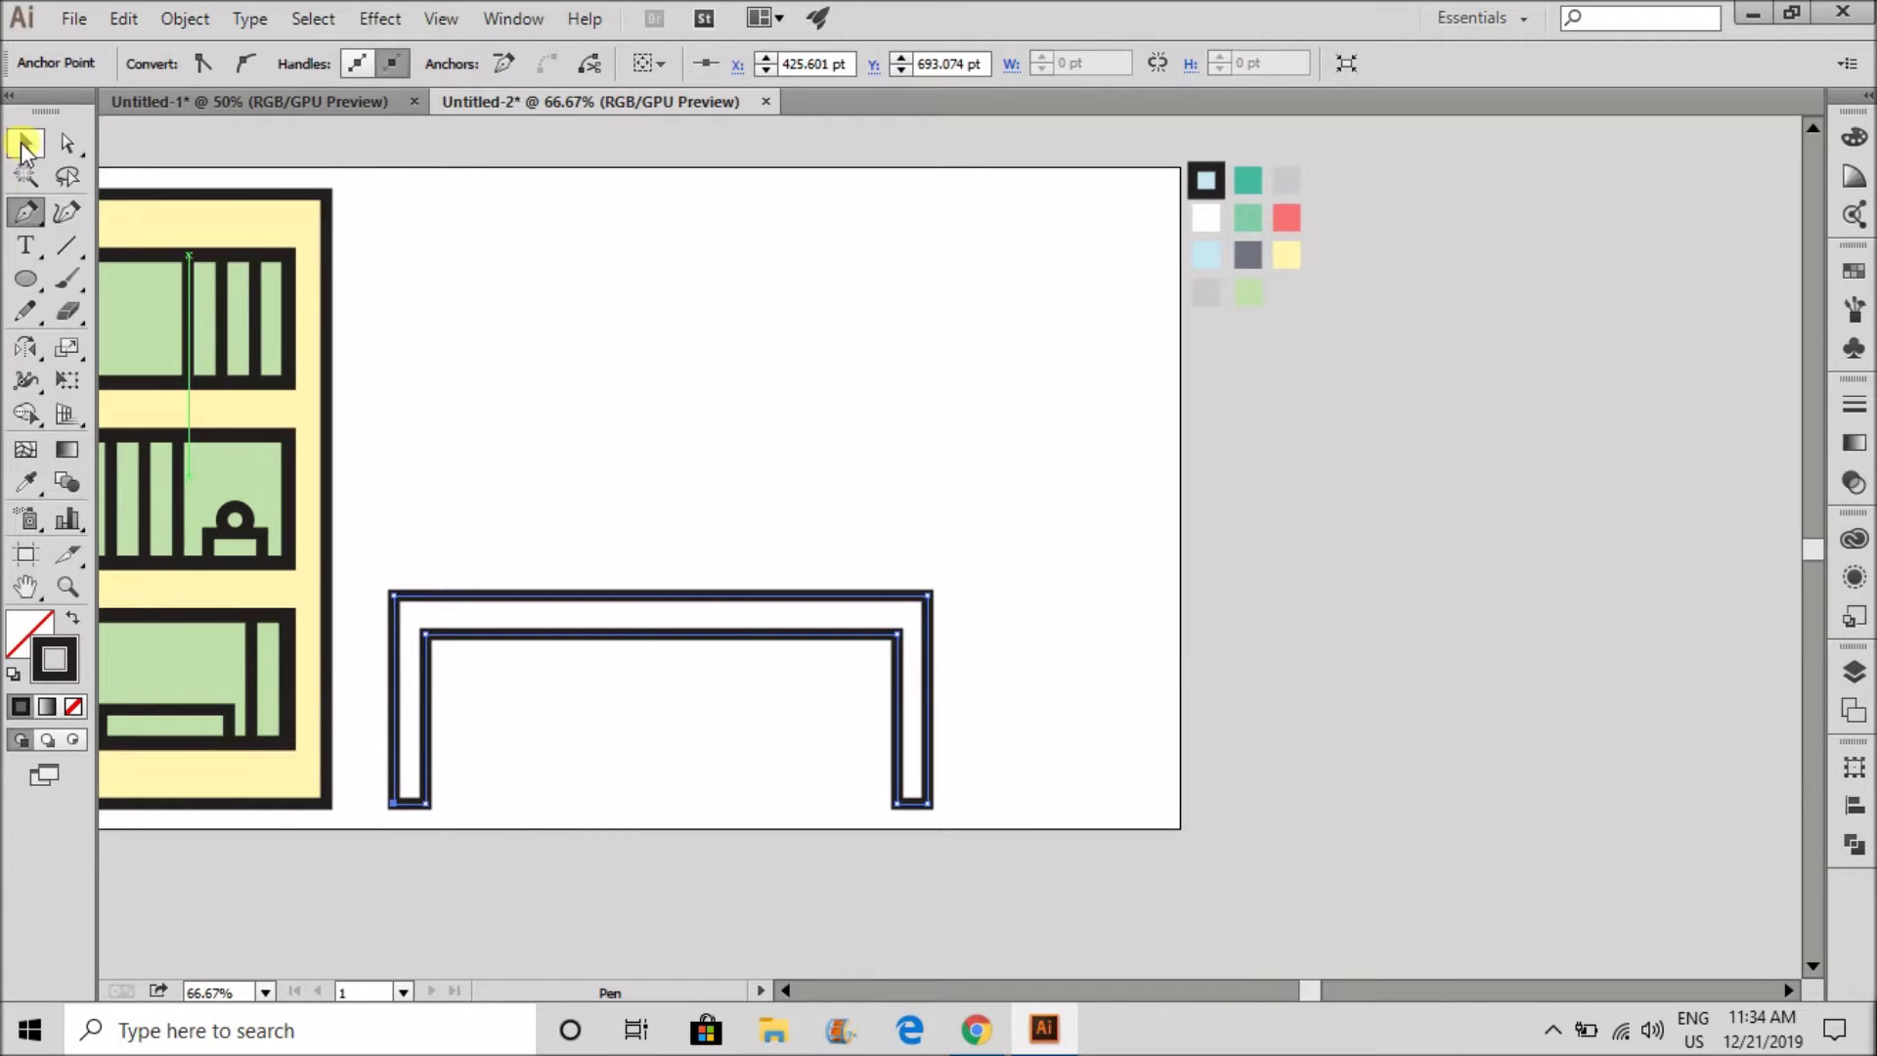
click(24, 145)
click(602, 371)
- Nudge the two inner corner points under the tabletop up slightly to make the tabletop thinner
scroll(647, 665, down, 3)
scroll(658, 596, up, 4)
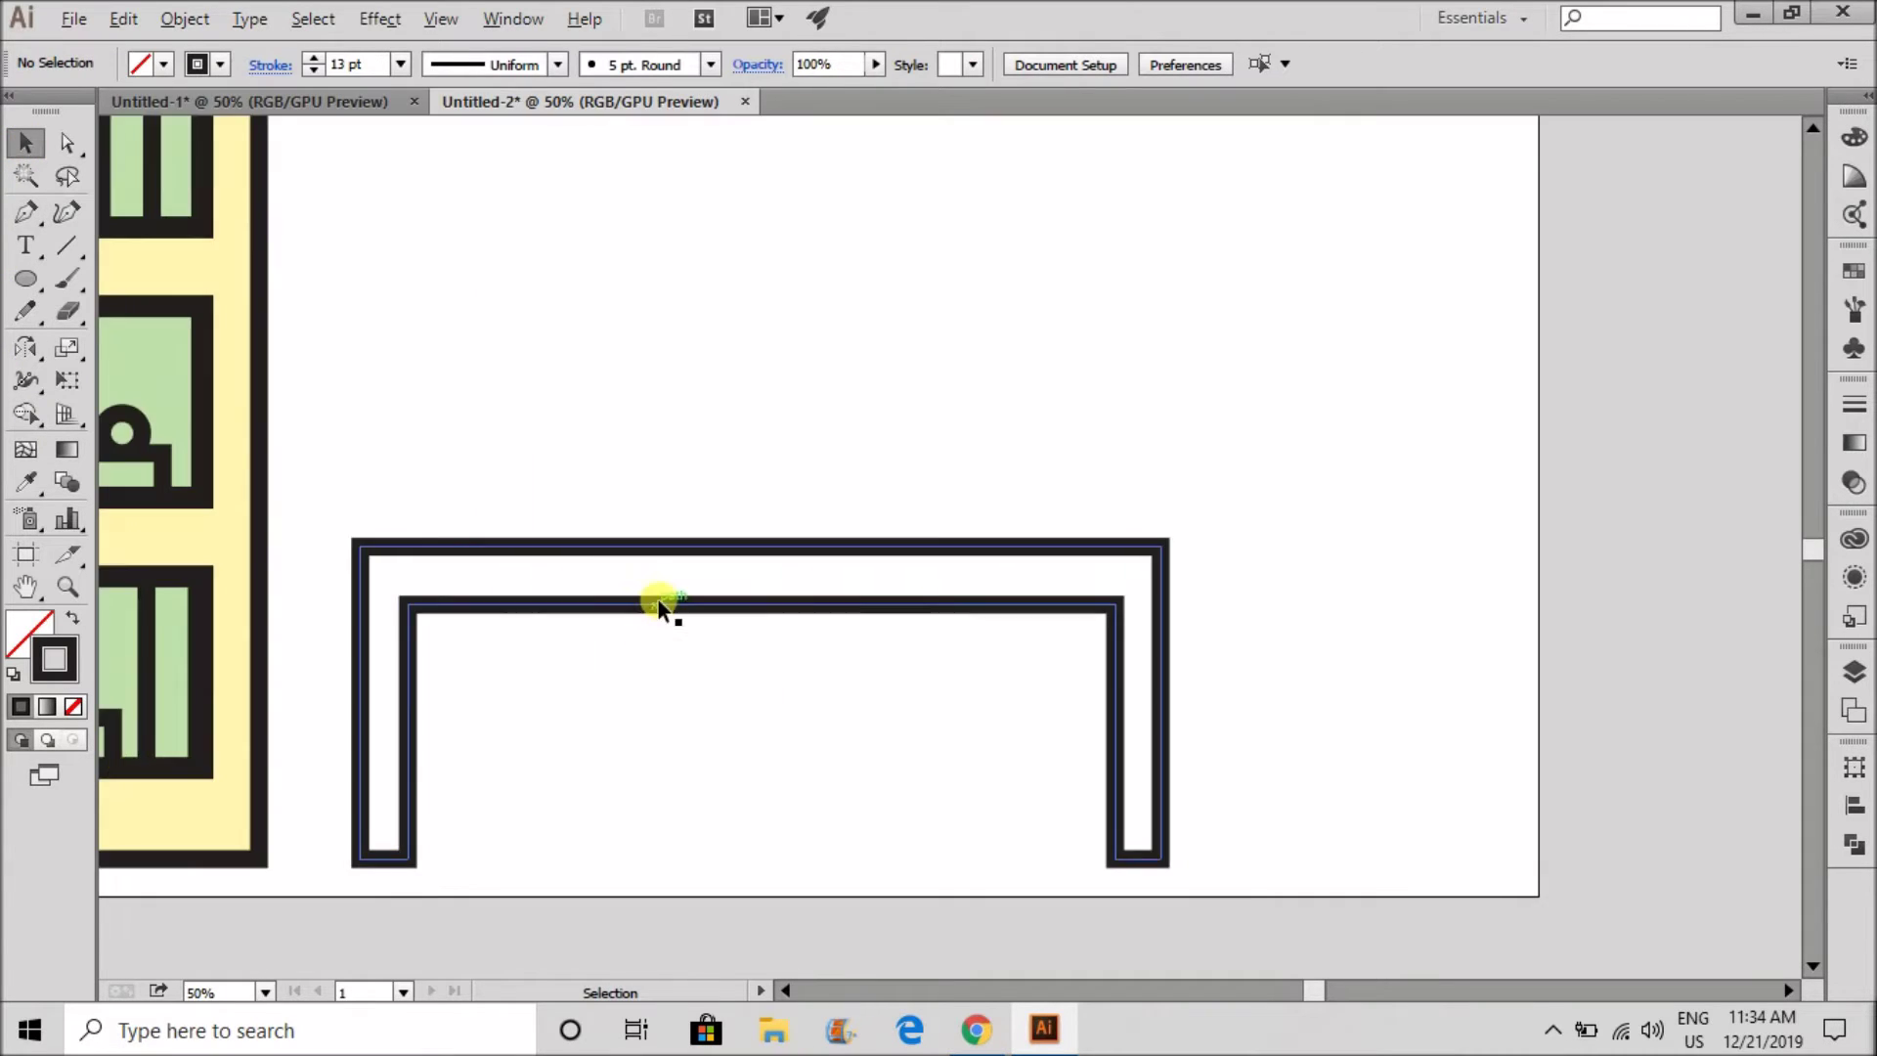
key(a)
click(657, 604)
click(415, 616)
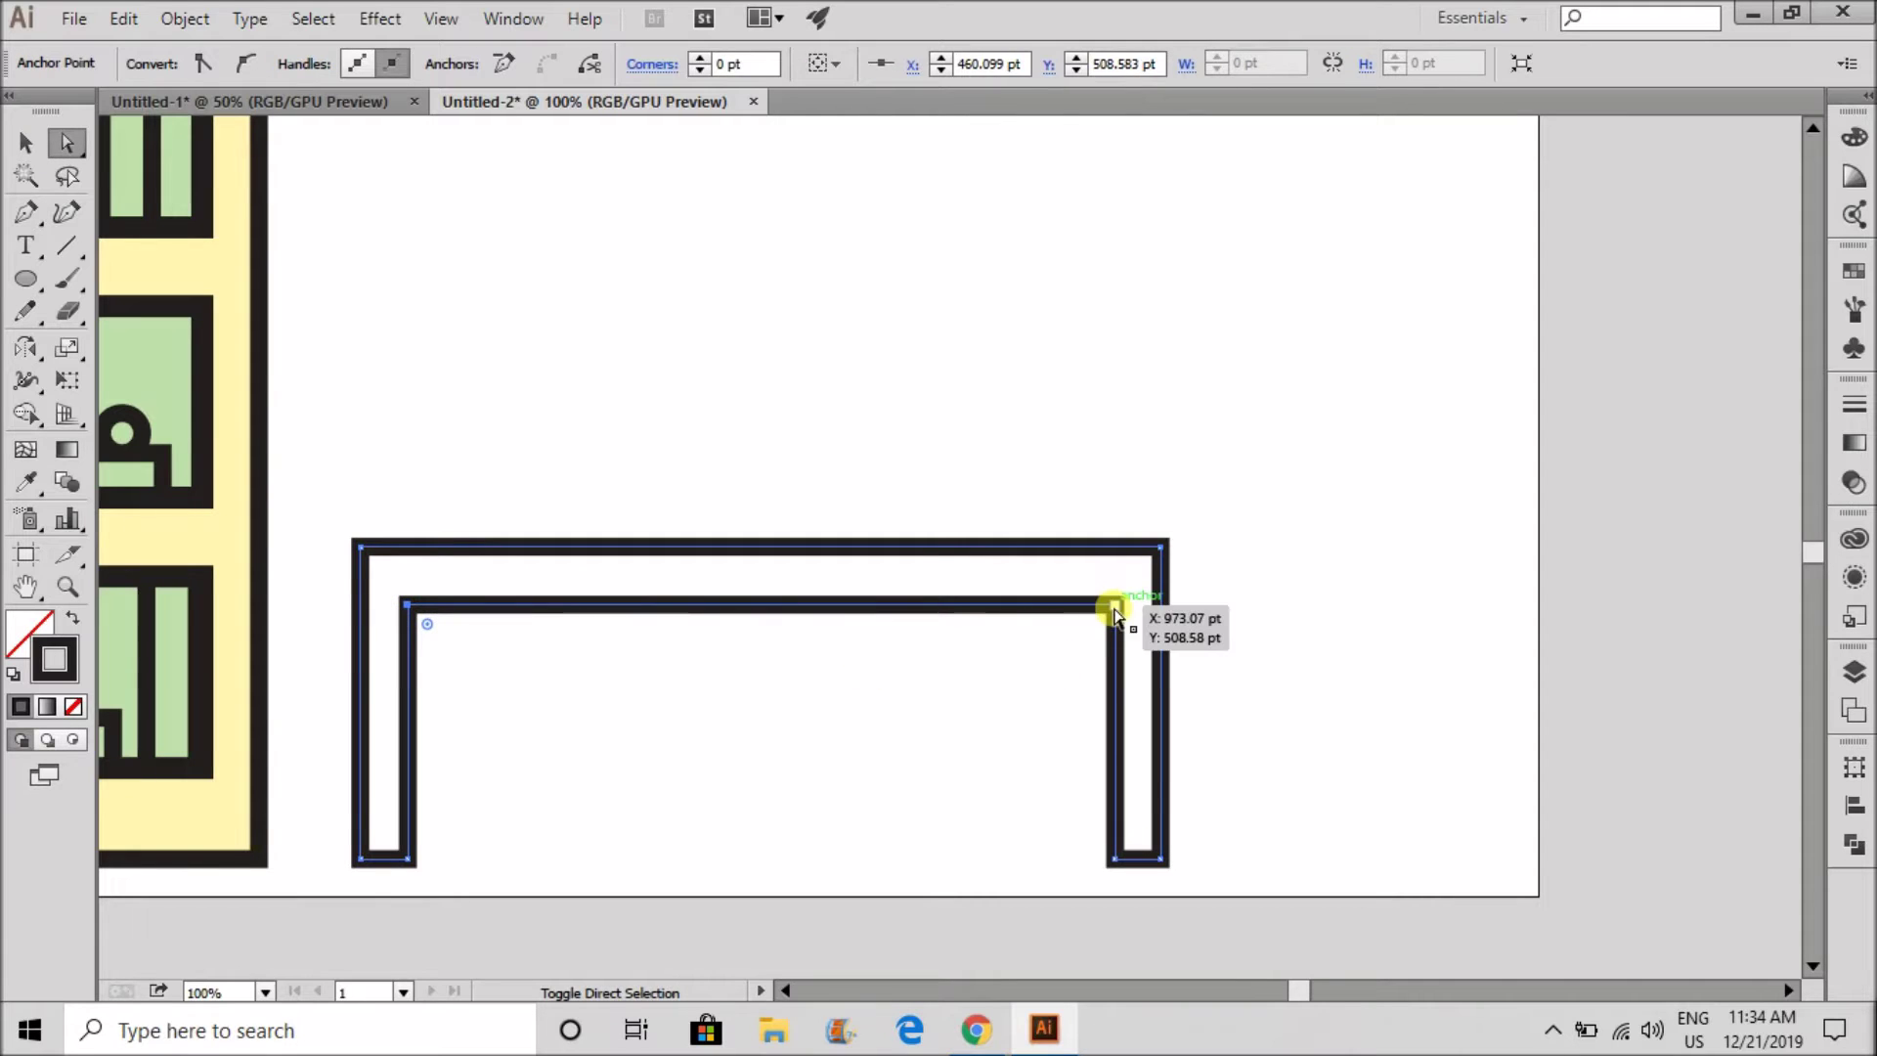
shift+click(1115, 611)
key(Up)
key(Up)
key(Up)
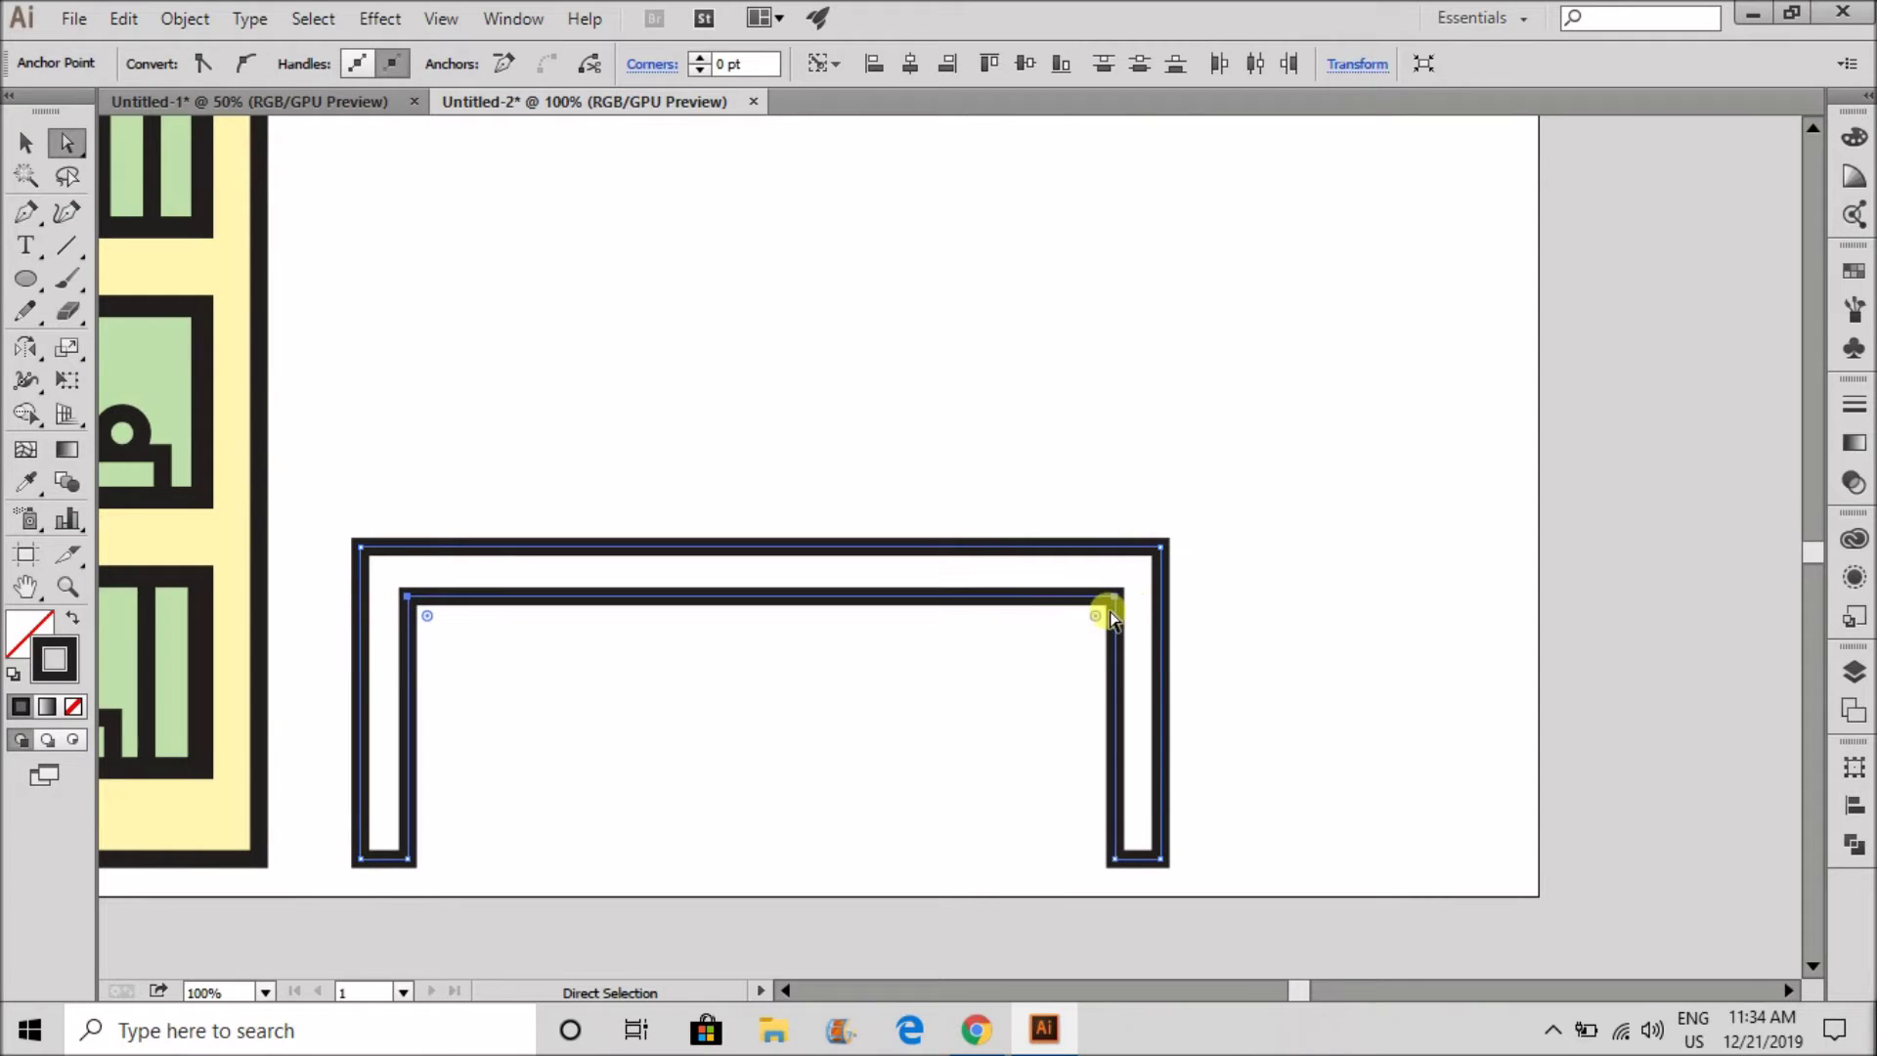
key(Up)
key(Up)
key(Up)
key(Up)
key(Down)
key(Down)
key(Down)
key(Down)
key(Down)
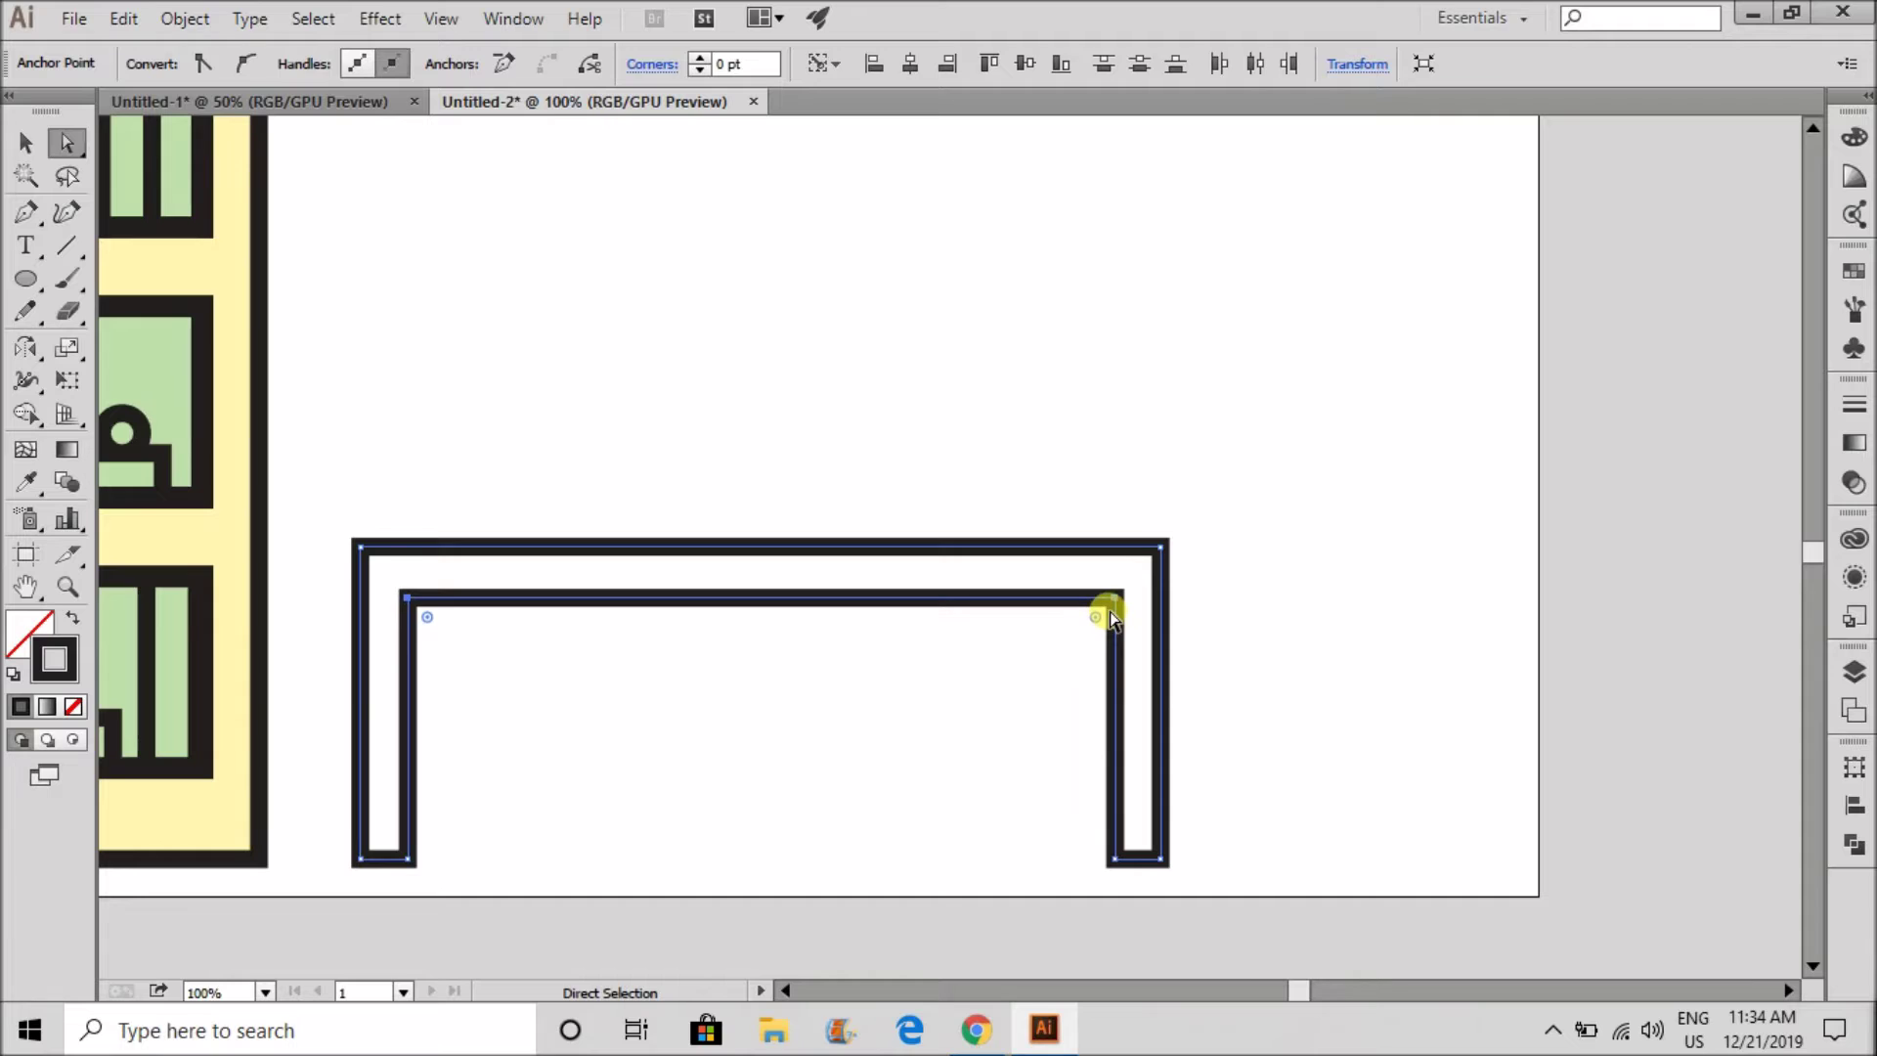
key(v)
click(1282, 343)
- Fill the table with the dark grey swatch from the palette beside the artboard using the Eyedropper
scroll(748, 389, down, 2)
scroll(706, 415, up, 1)
drag(712, 422, 812, 586)
scroll(734, 643, down, 2)
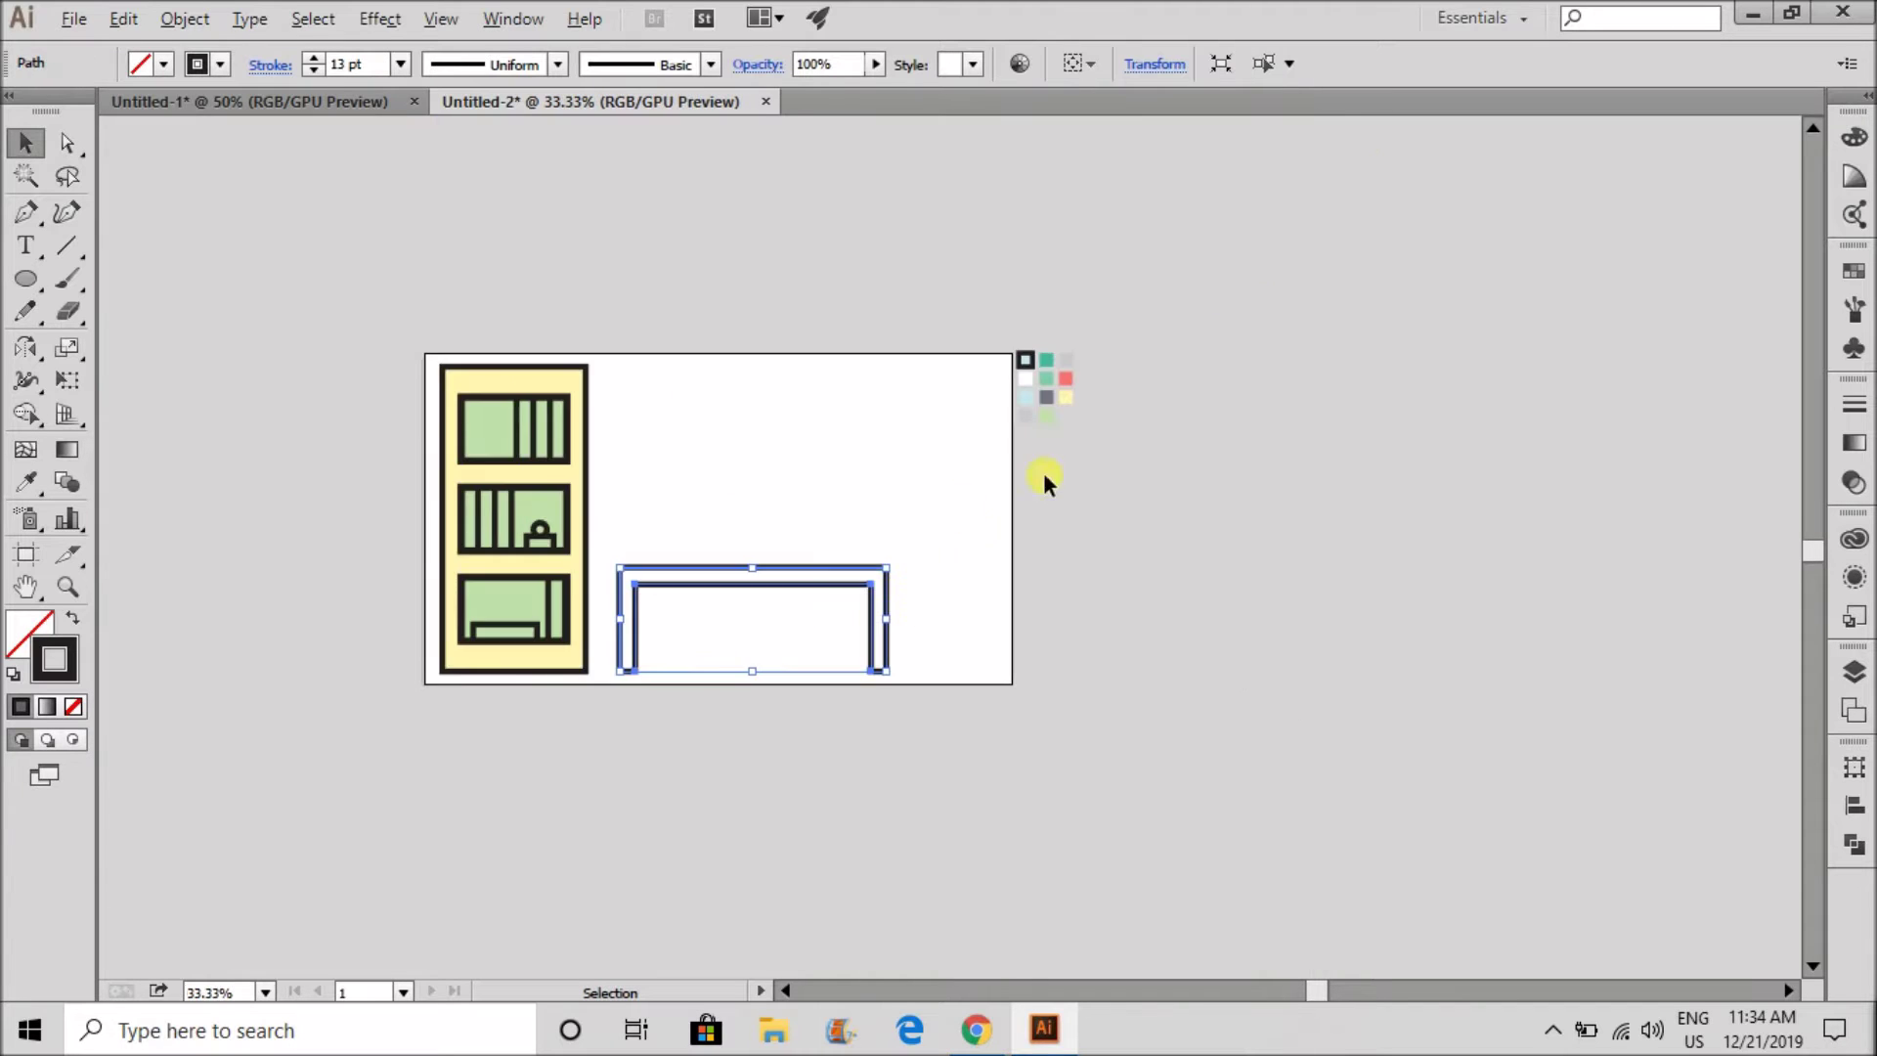
scroll(1083, 389, up, 2)
key(i)
click(1013, 405)
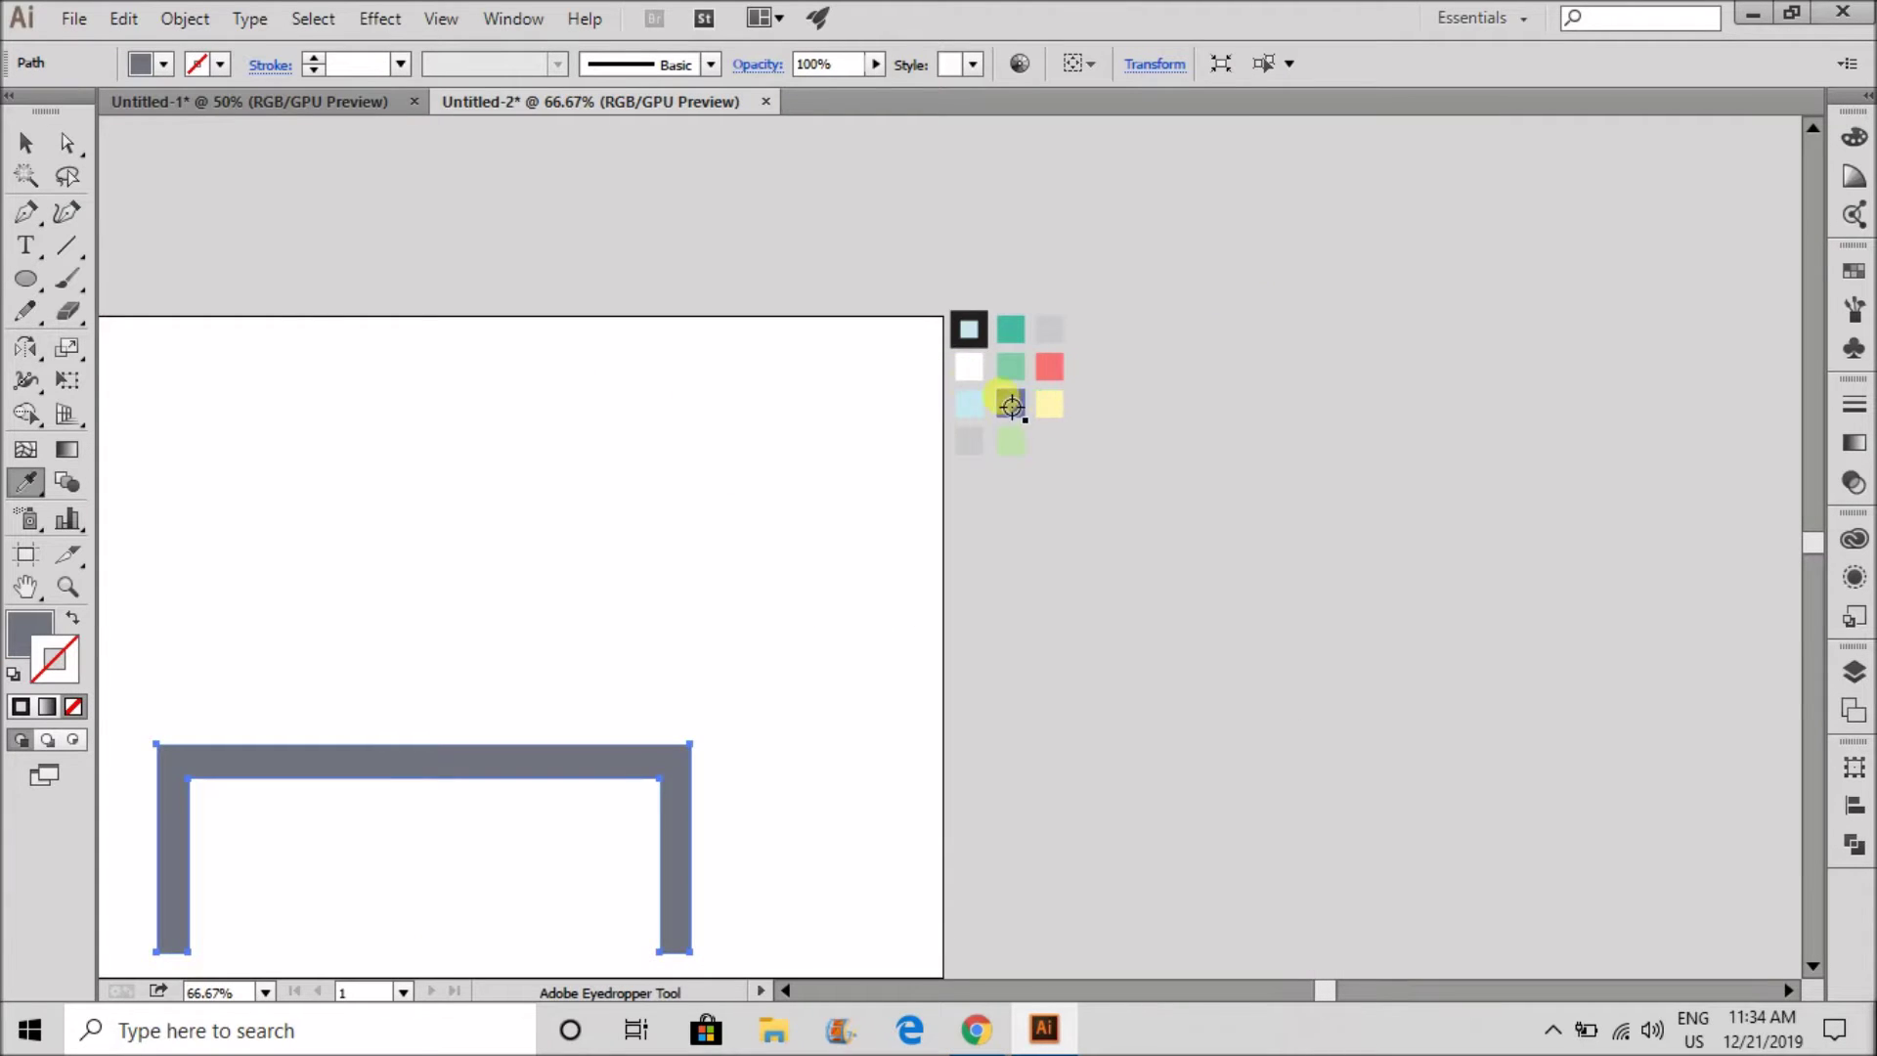
scroll(860, 354, down, 2)
scroll(653, 589, up, 2)
key(v)
click(606, 381)
- Give the table a dark outline with an 11 pt stroke
click(542, 521)
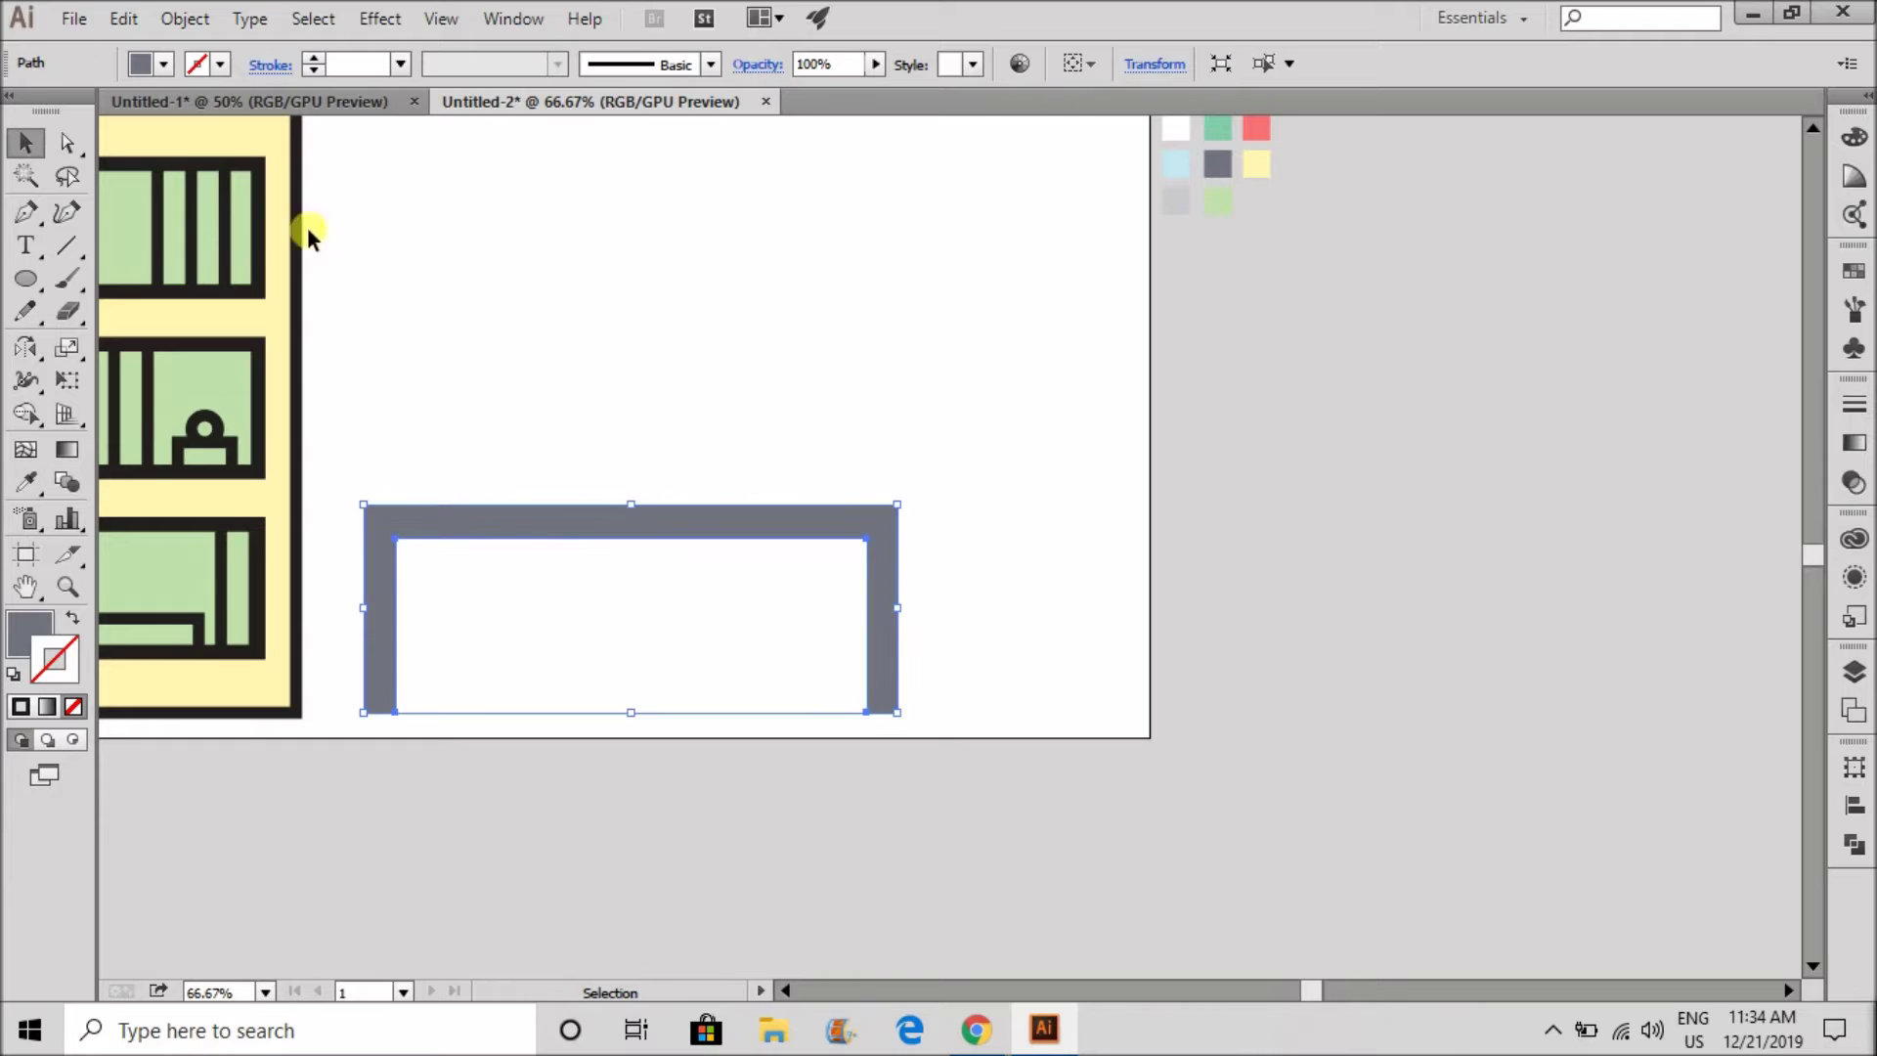
click(312, 58)
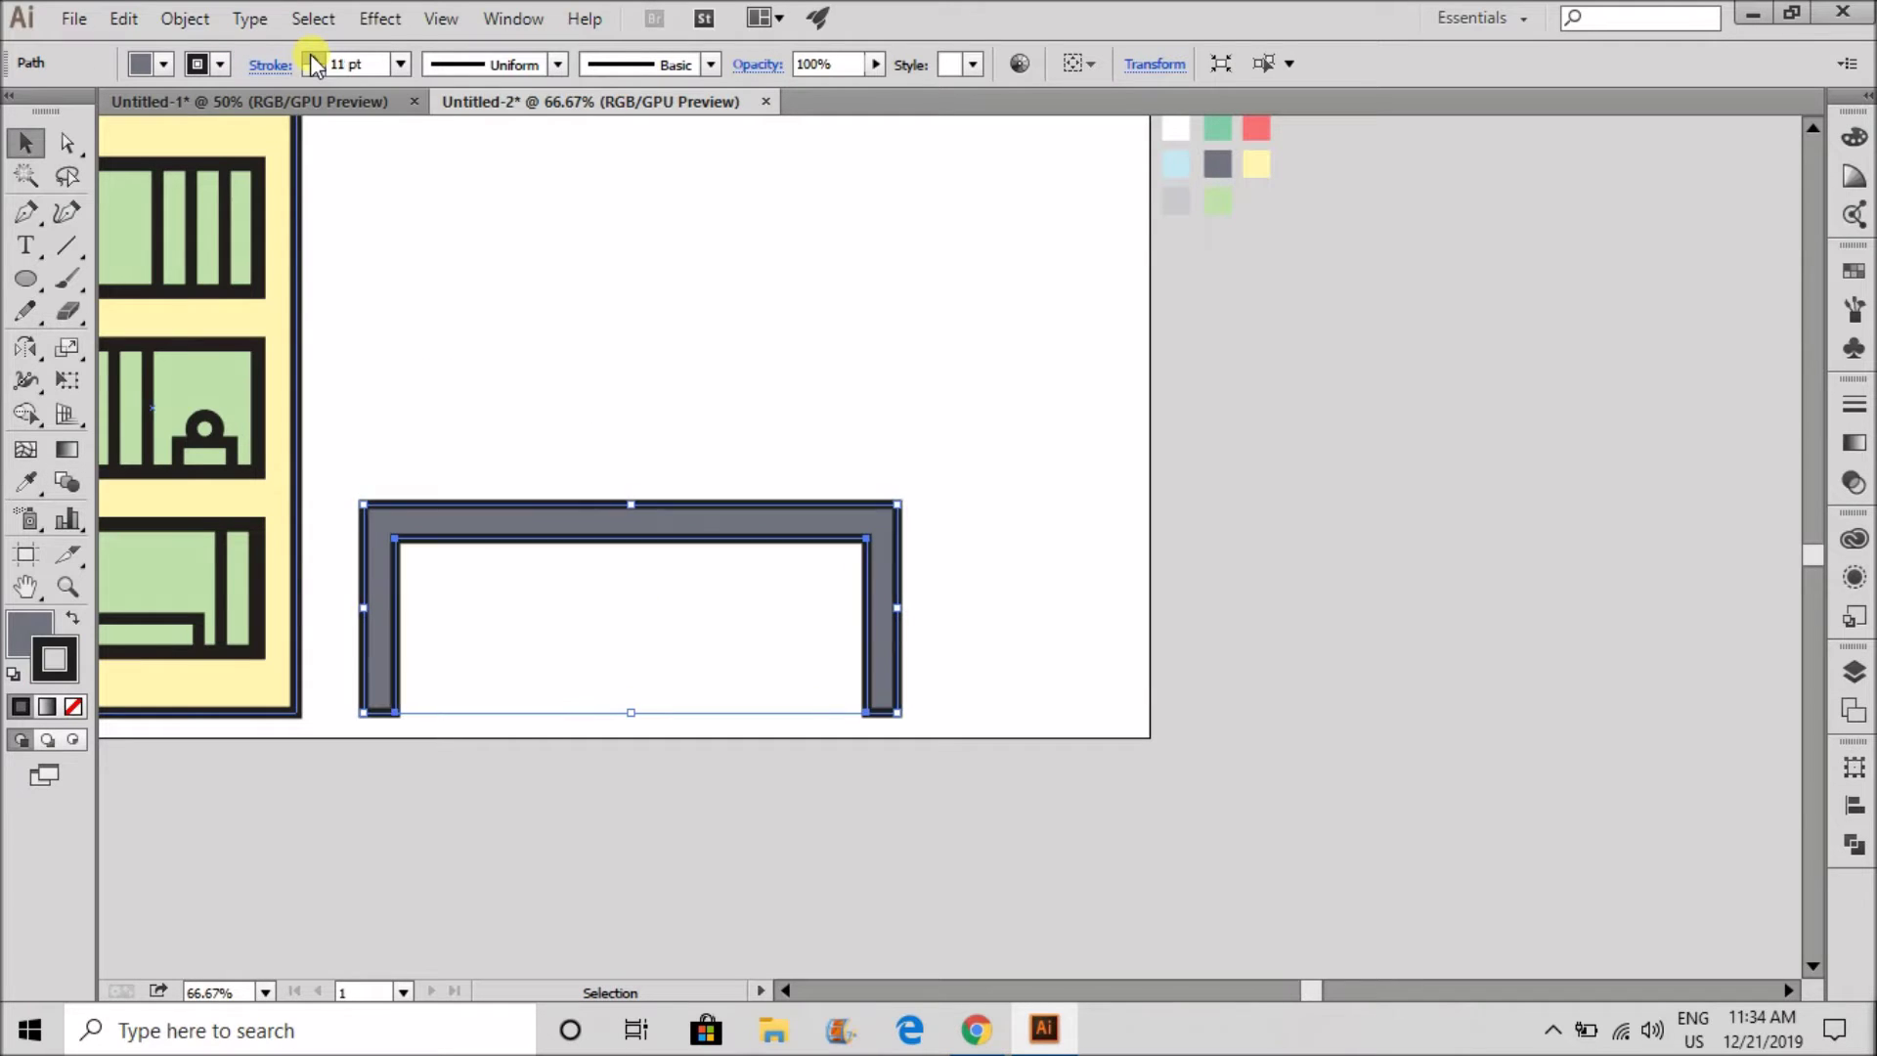
click(313, 71)
click(313, 70)
click(313, 71)
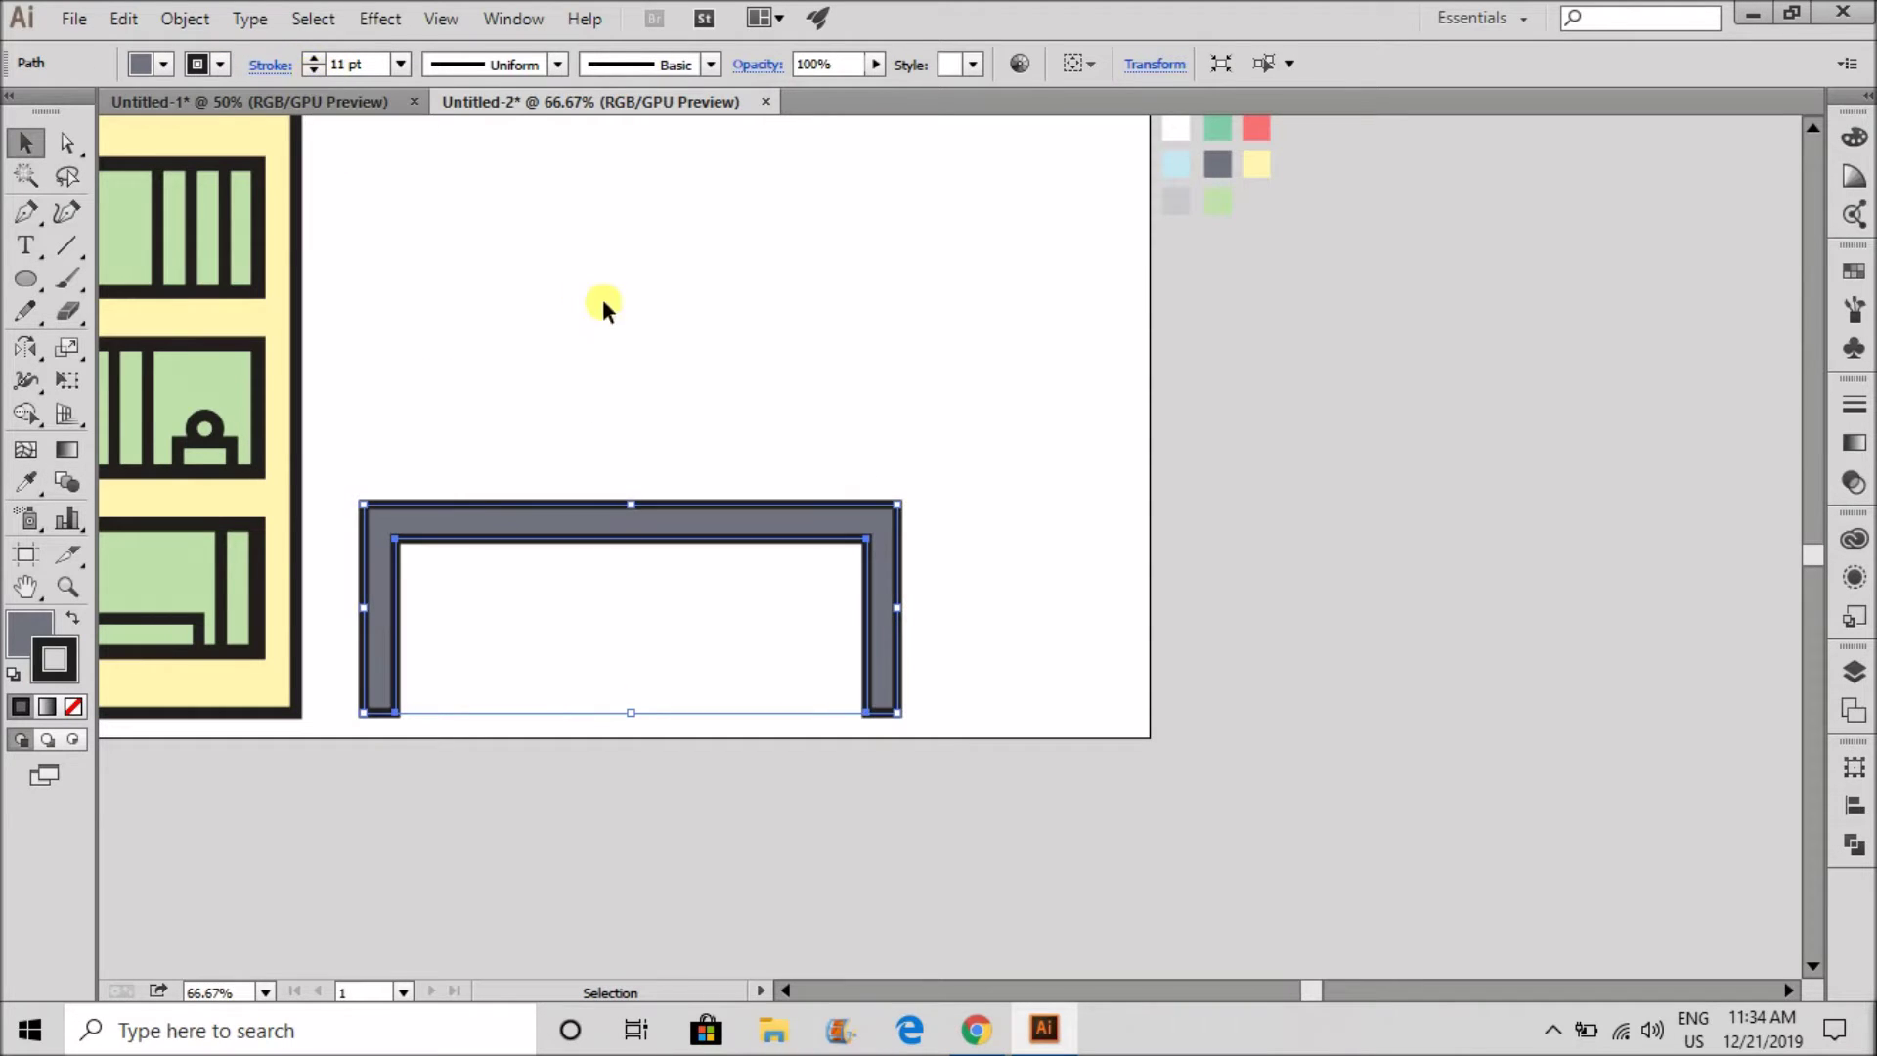
click(599, 301)
- Draw a drawer rectangle in the corner of the tabletop and right leg, and duplicate it directly below
scroll(599, 301, down, 2)
scroll(672, 401, up, 4)
key(m)
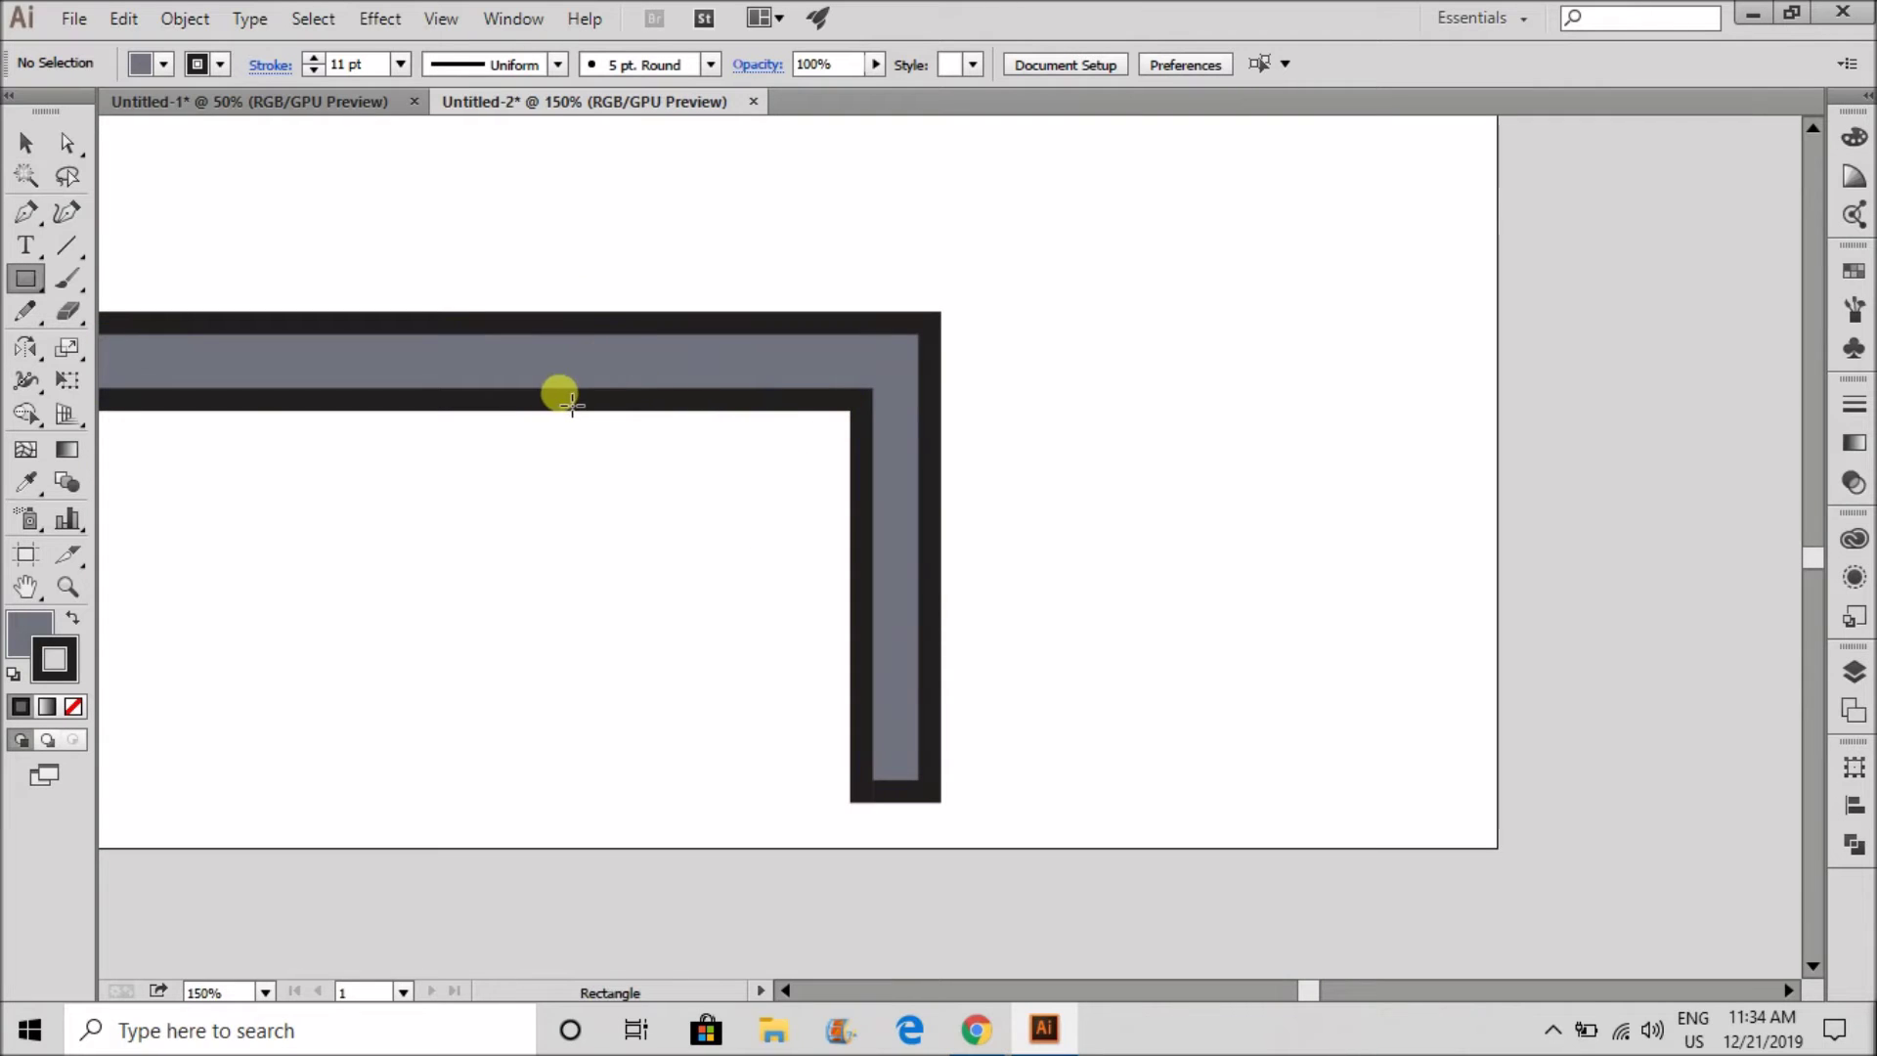
drag(468, 400, 861, 530)
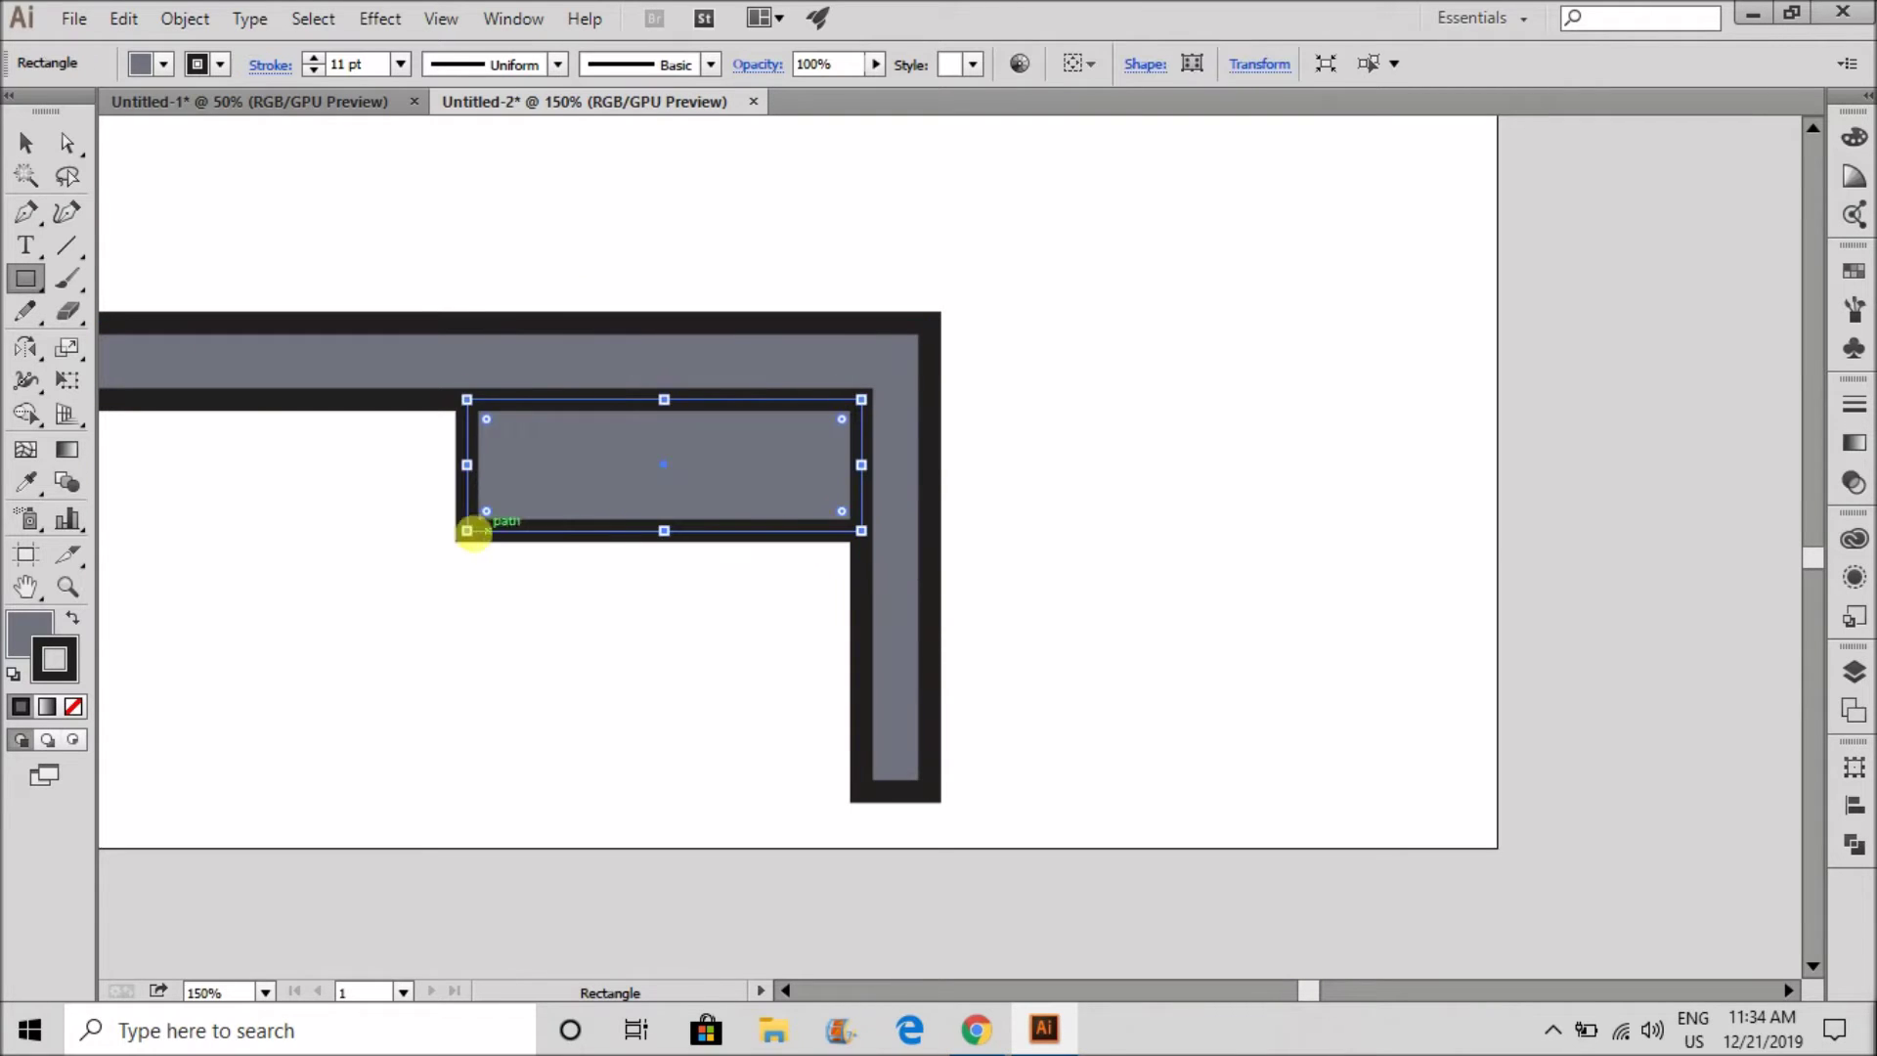
click(25, 142)
drag(666, 489, 670, 614)
click(1228, 524)
- Draw a thin drawer rectangle under the tabletop from the left leg to the upper drawer
scroll(1228, 524, down, 5)
scroll(796, 548, up, 3)
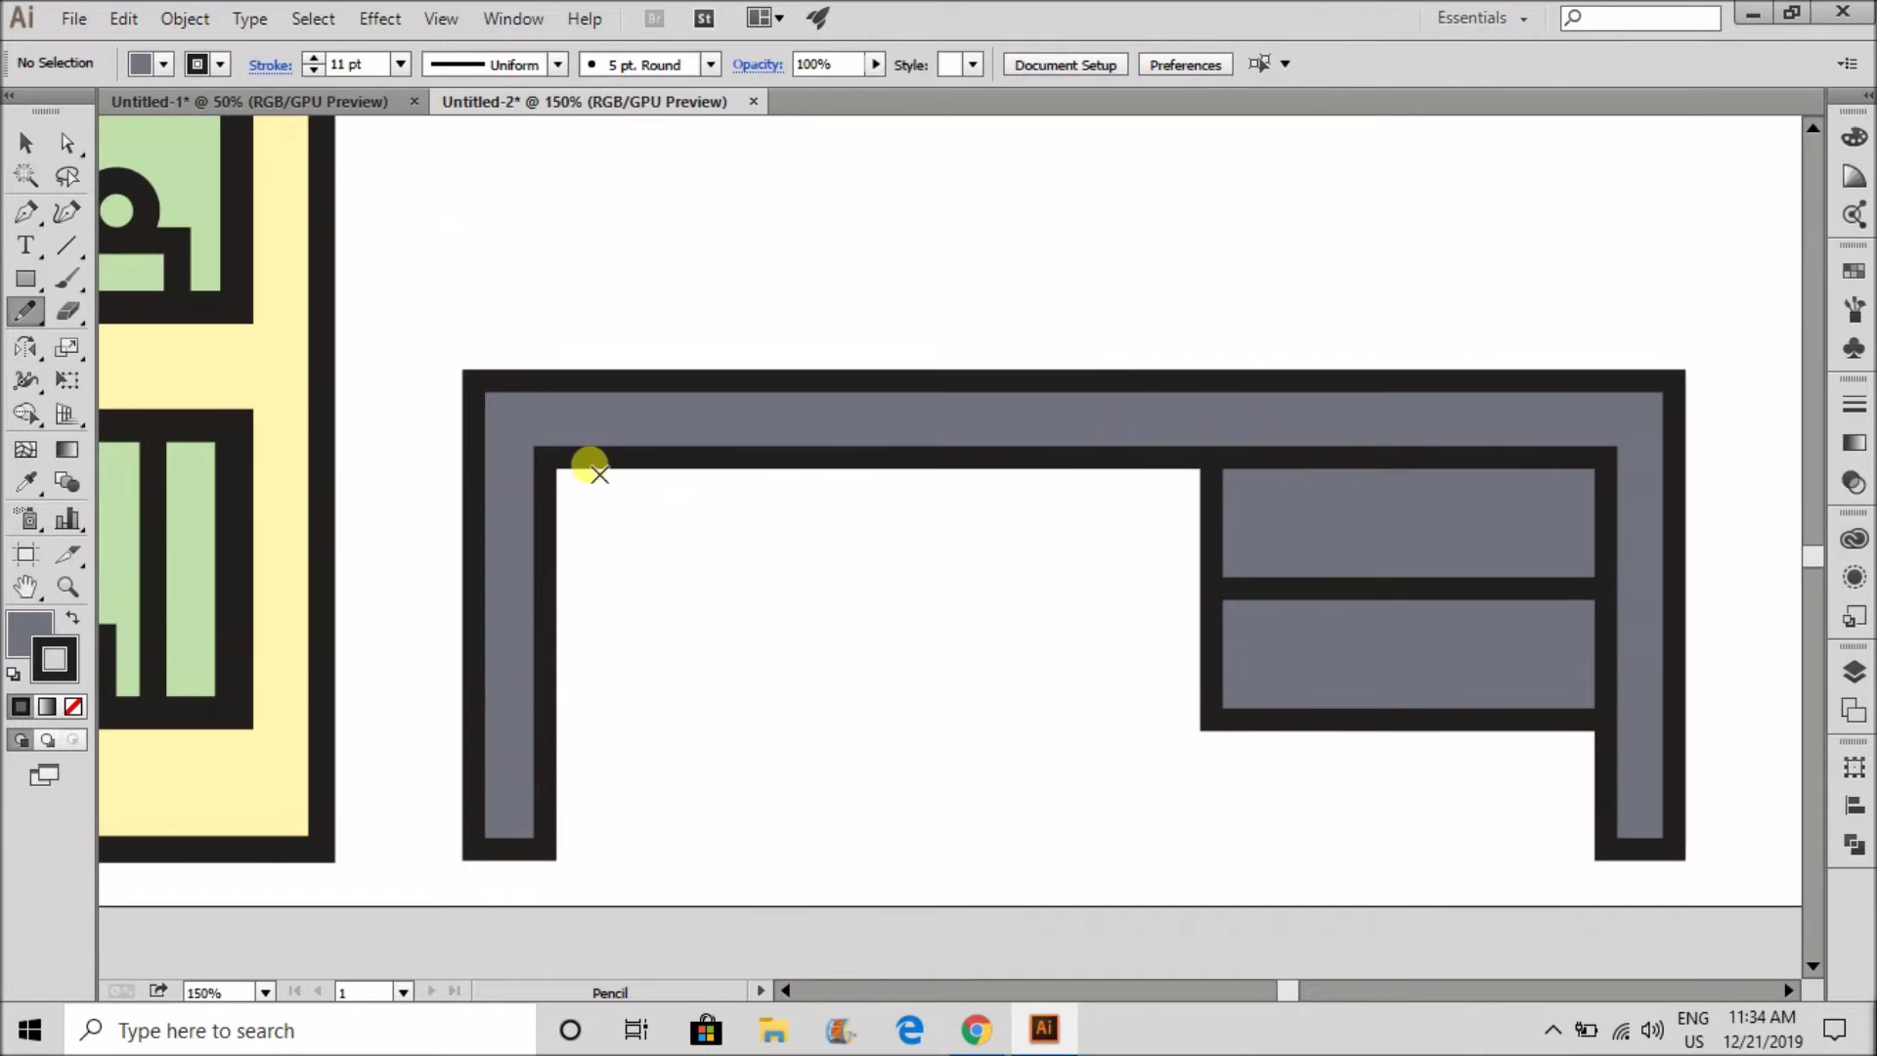
key(m)
mouse_move(545, 457)
mouse_down()
mouse_move(769, 546)
mouse_move(920, 542)
mouse_move(977, 642)
mouse_move(960, 607)
mouse_move(929, 620)
mouse_move(1140, 516)
mouse_move(1217, 506)
mouse_up()
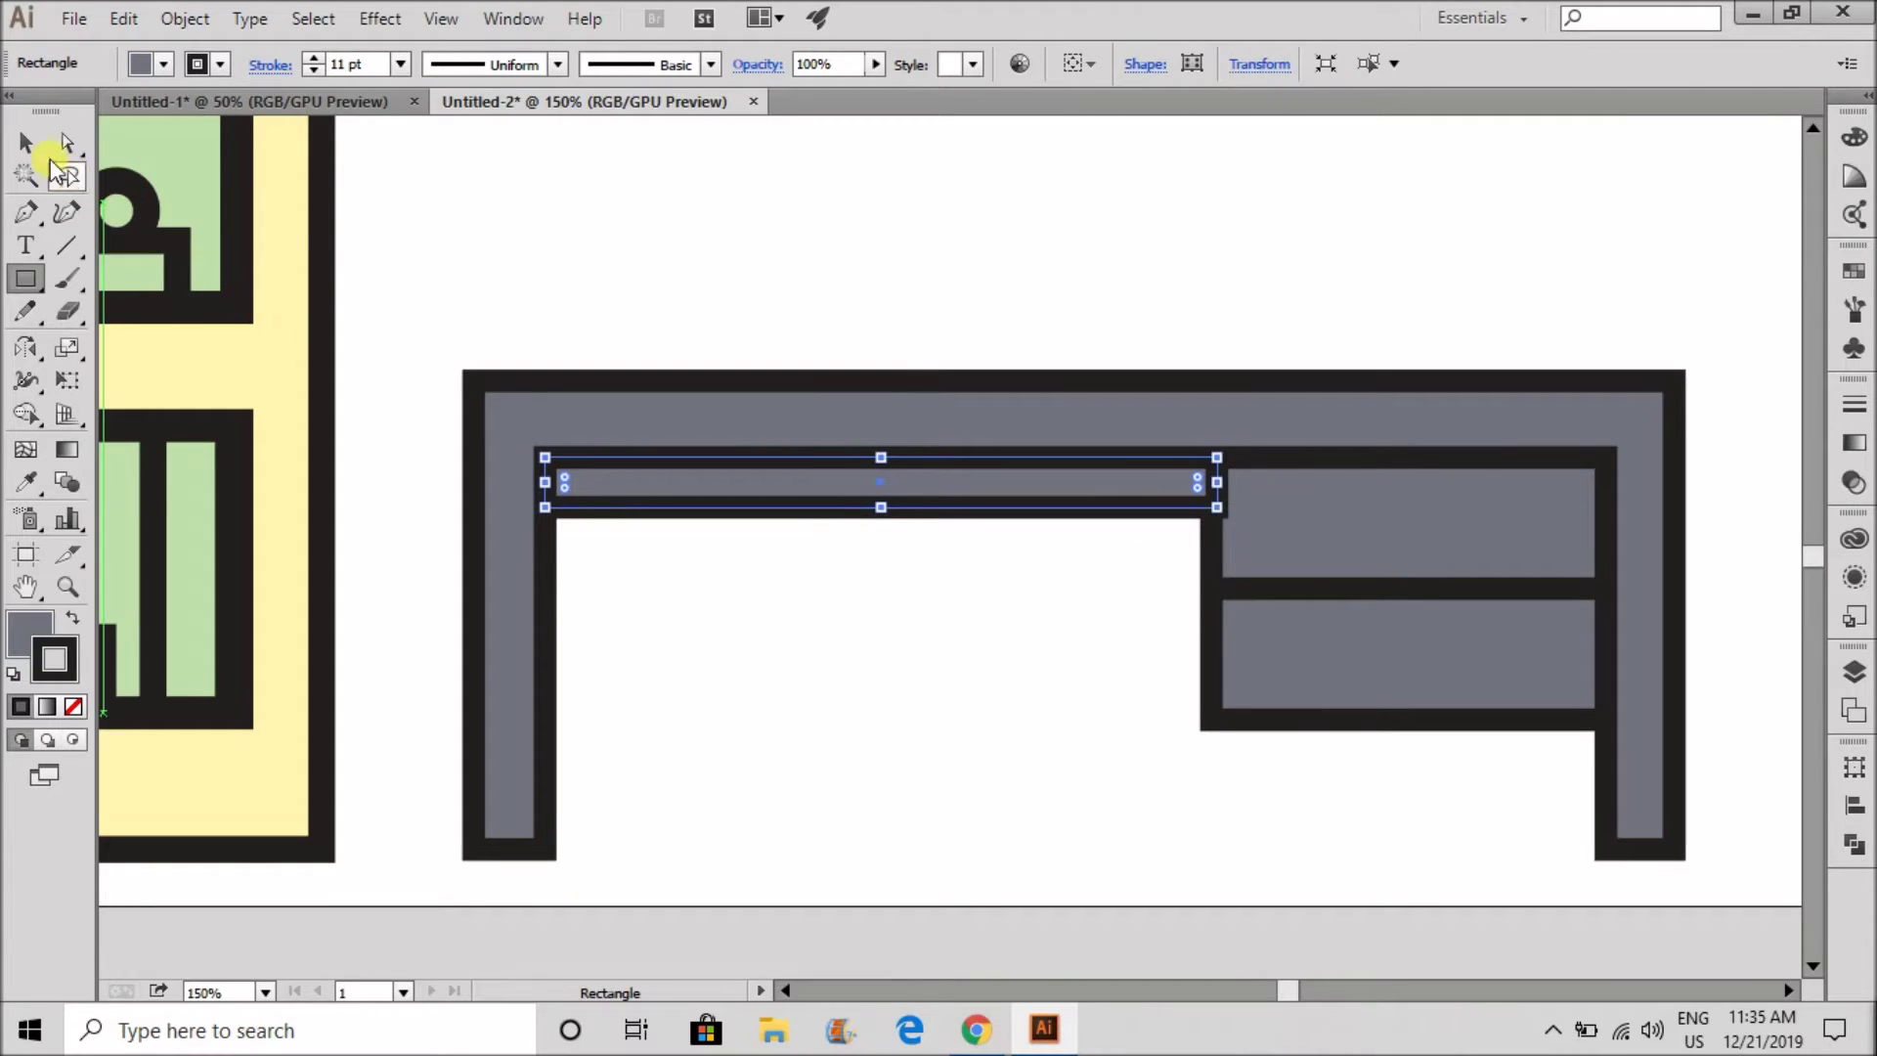
click(26, 144)
click(653, 311)
- Shift the thin drawer's right end slightly left to line up with the edge of the stacked drawers
scroll(645, 416, down, 2)
scroll(1001, 519, up, 4)
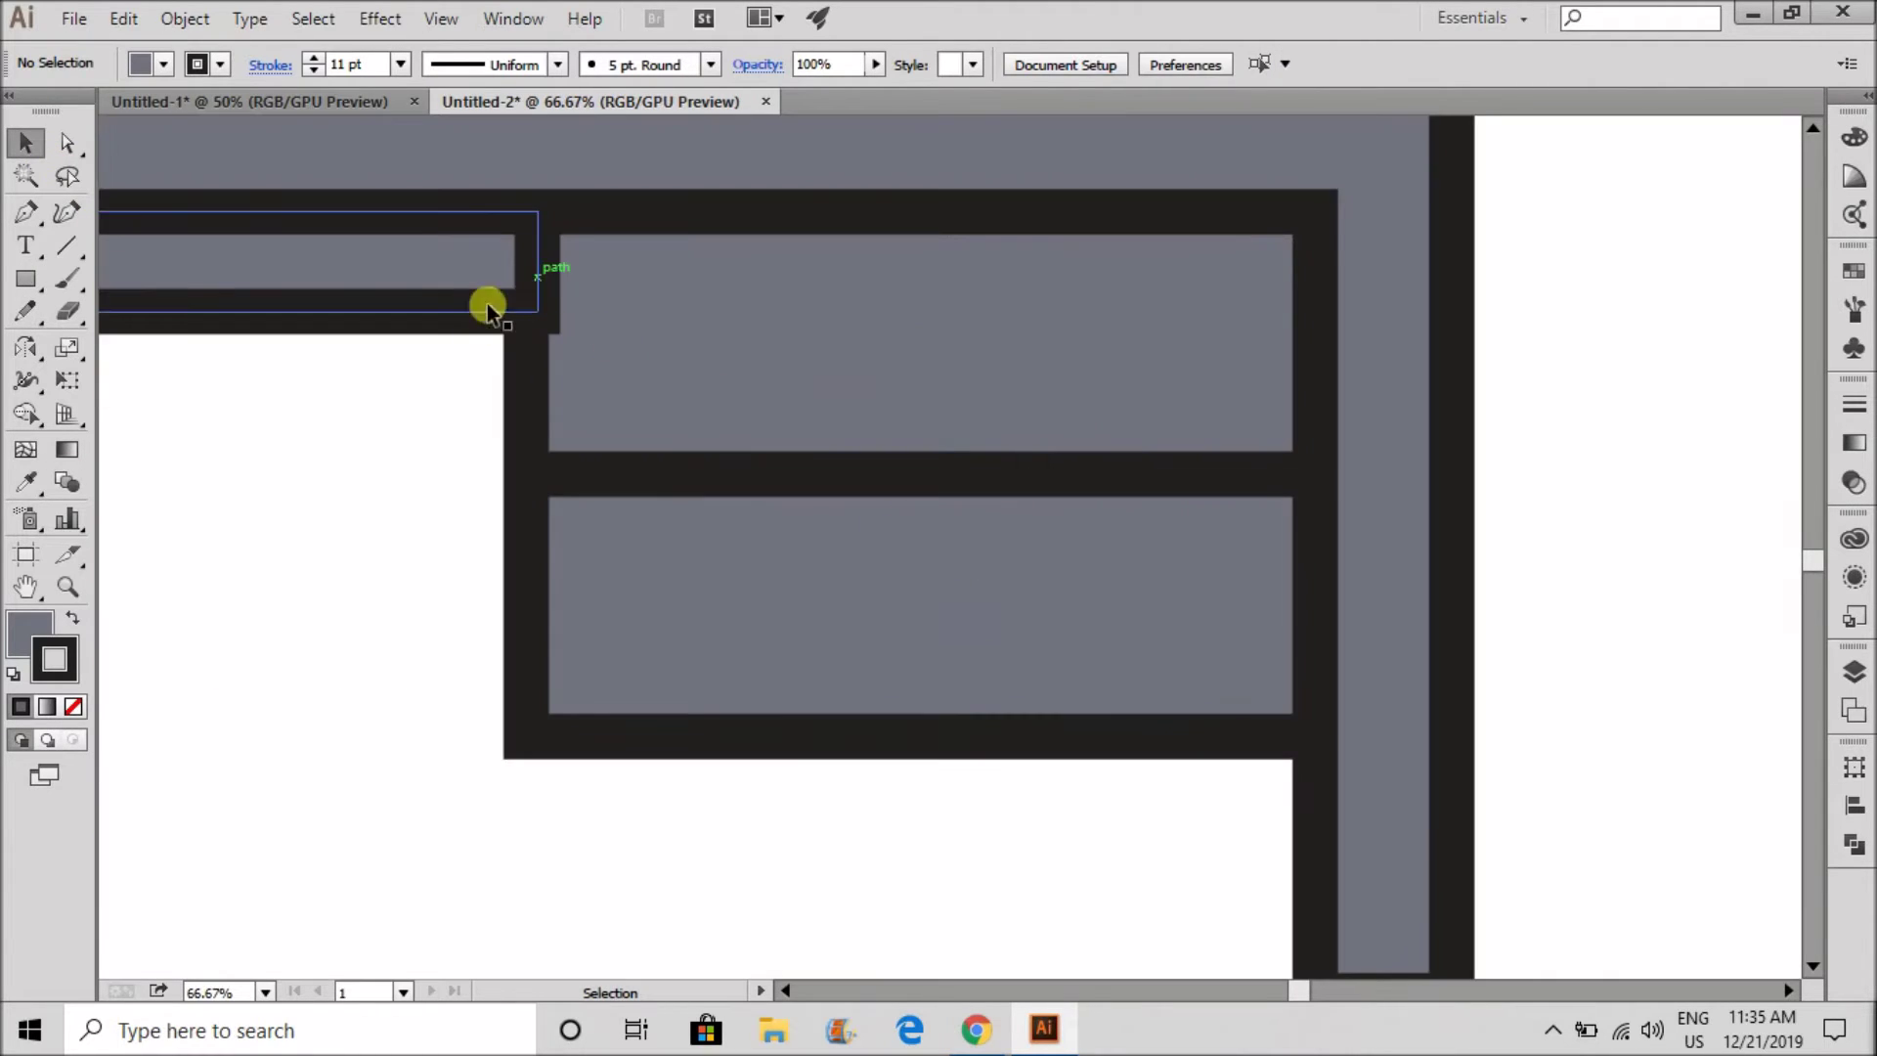
click(539, 270)
drag(538, 264, 527, 272)
click(353, 598)
- Draw a small circle as a knob in the middle of the lower drawer and fill it with black
scroll(533, 550, down, 2)
scroll(726, 634, up, 3)
key(l)
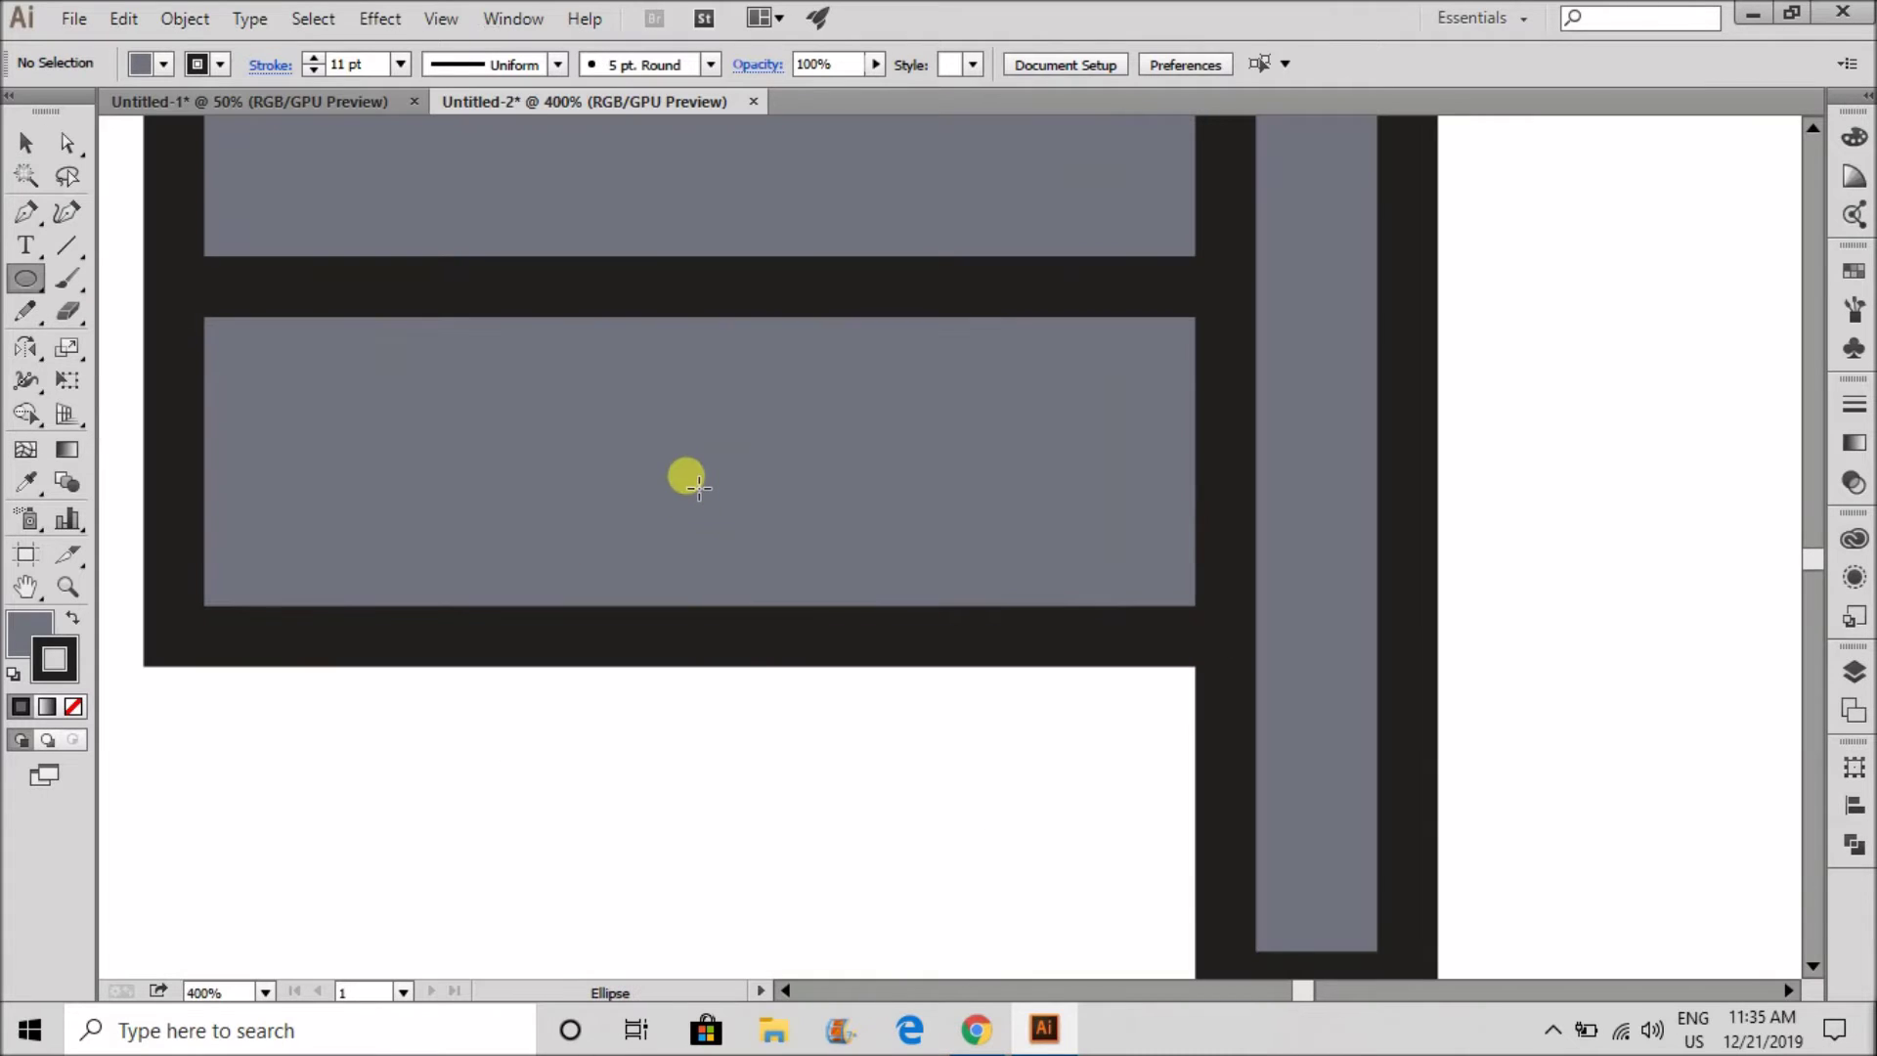
drag(718, 486, 714, 505)
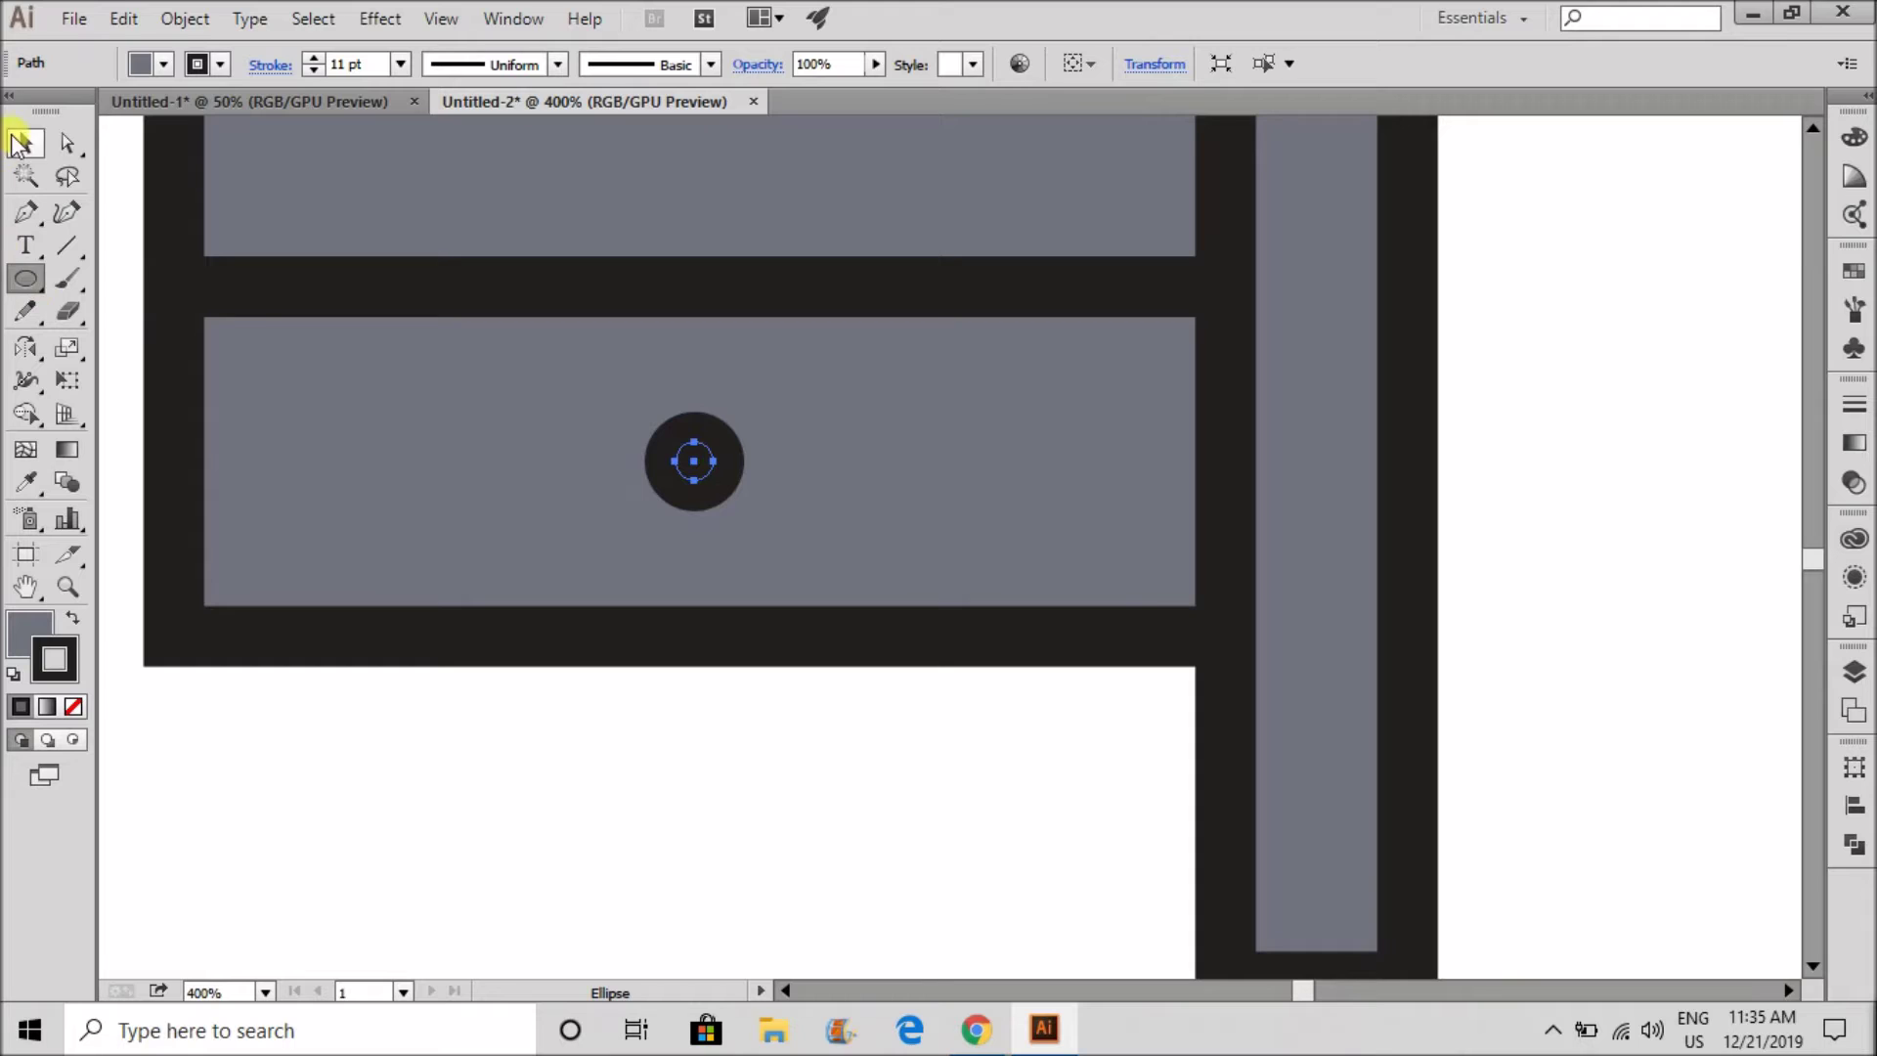
click(20, 143)
click(163, 65)
click(34, 190)
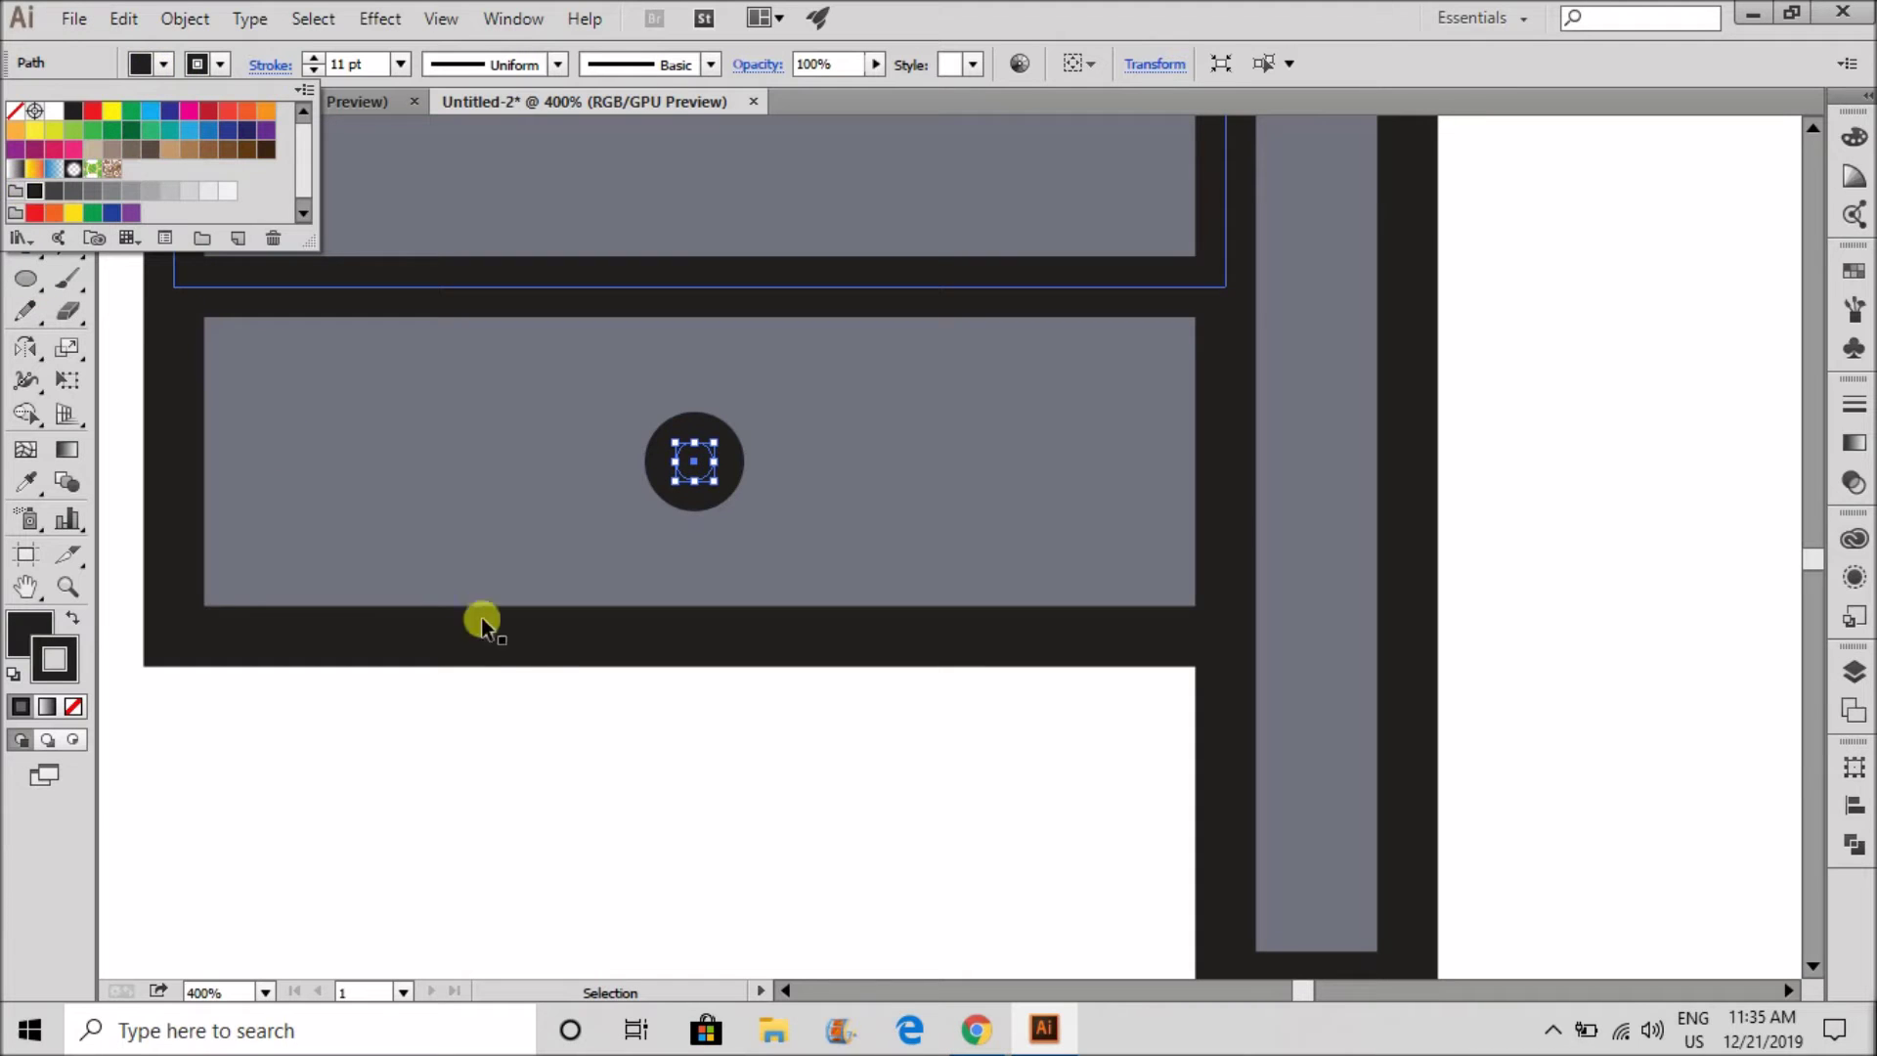
click(522, 591)
click(606, 751)
- Reduce the knob's stroke to 0 pt
click(675, 477)
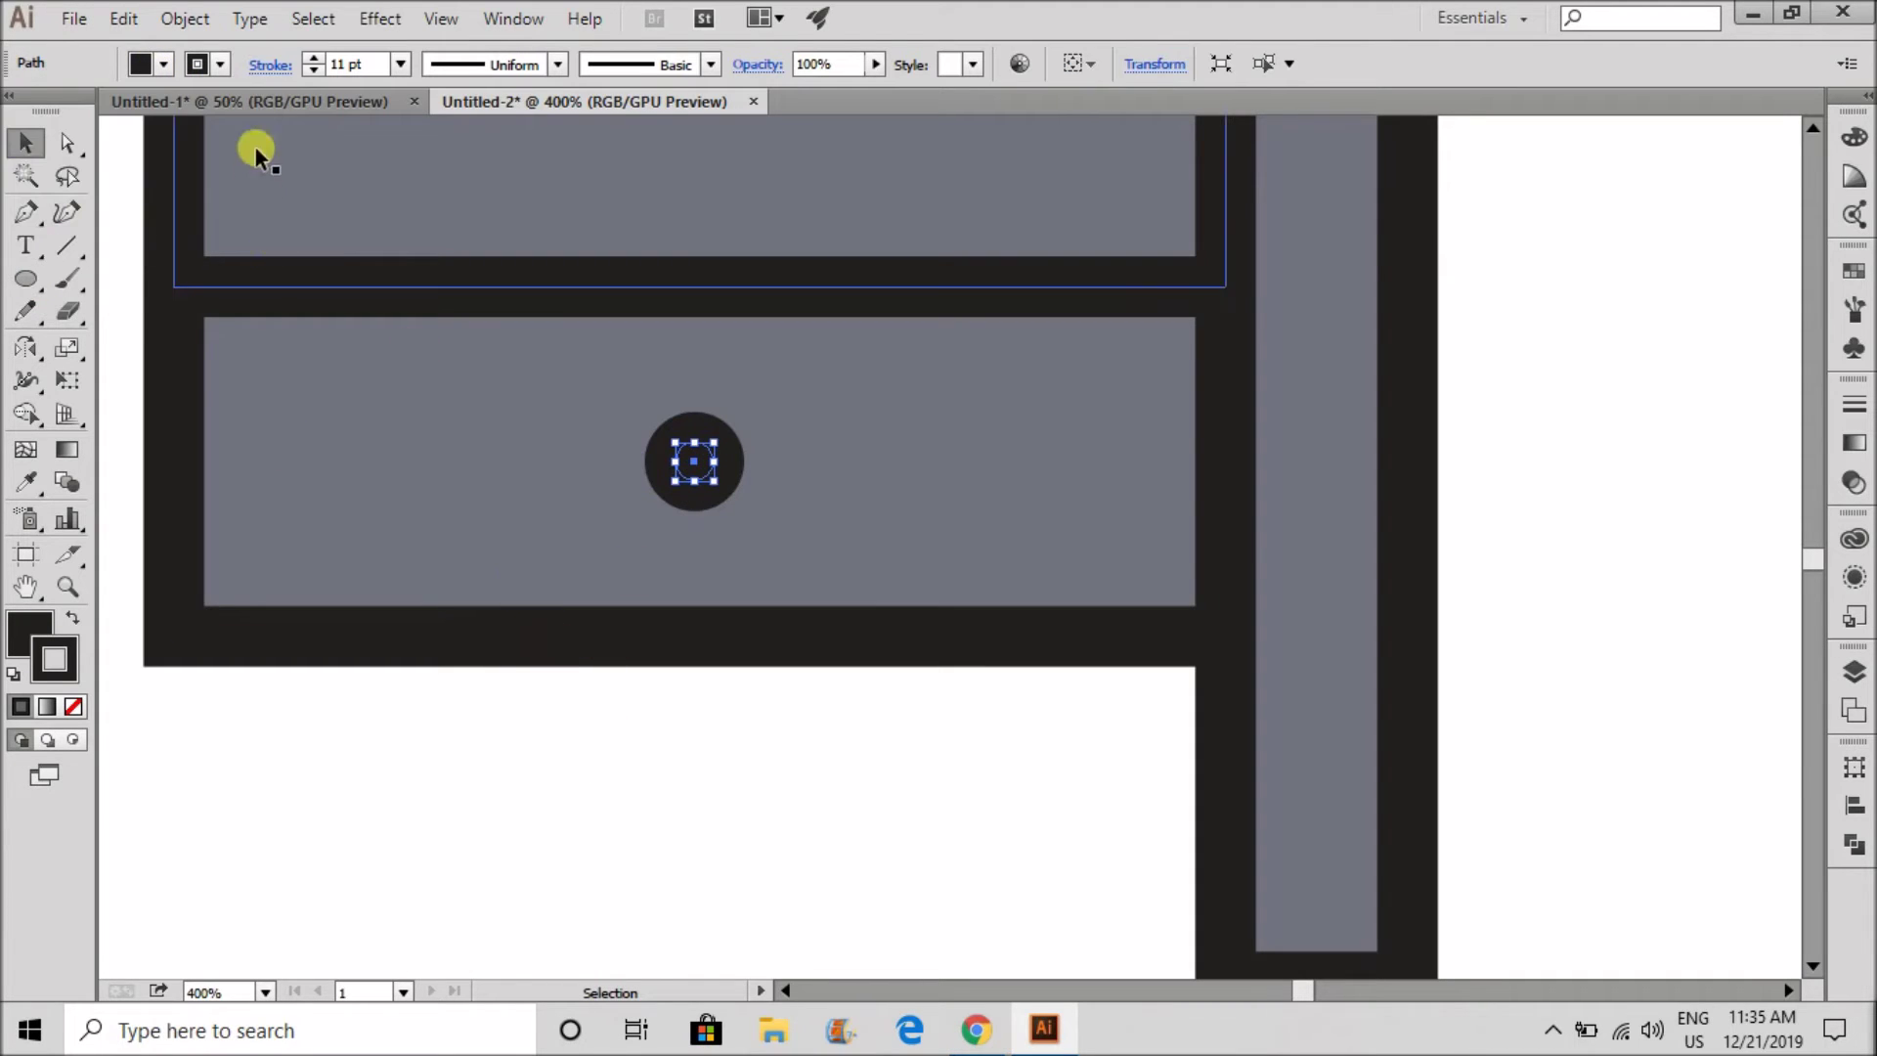
click(318, 68)
click(317, 69)
click(318, 68)
click(318, 69)
click(570, 693)
- Copy the knob to the middle of the upper drawer and of the thin drawer
scroll(570, 693, down, 1)
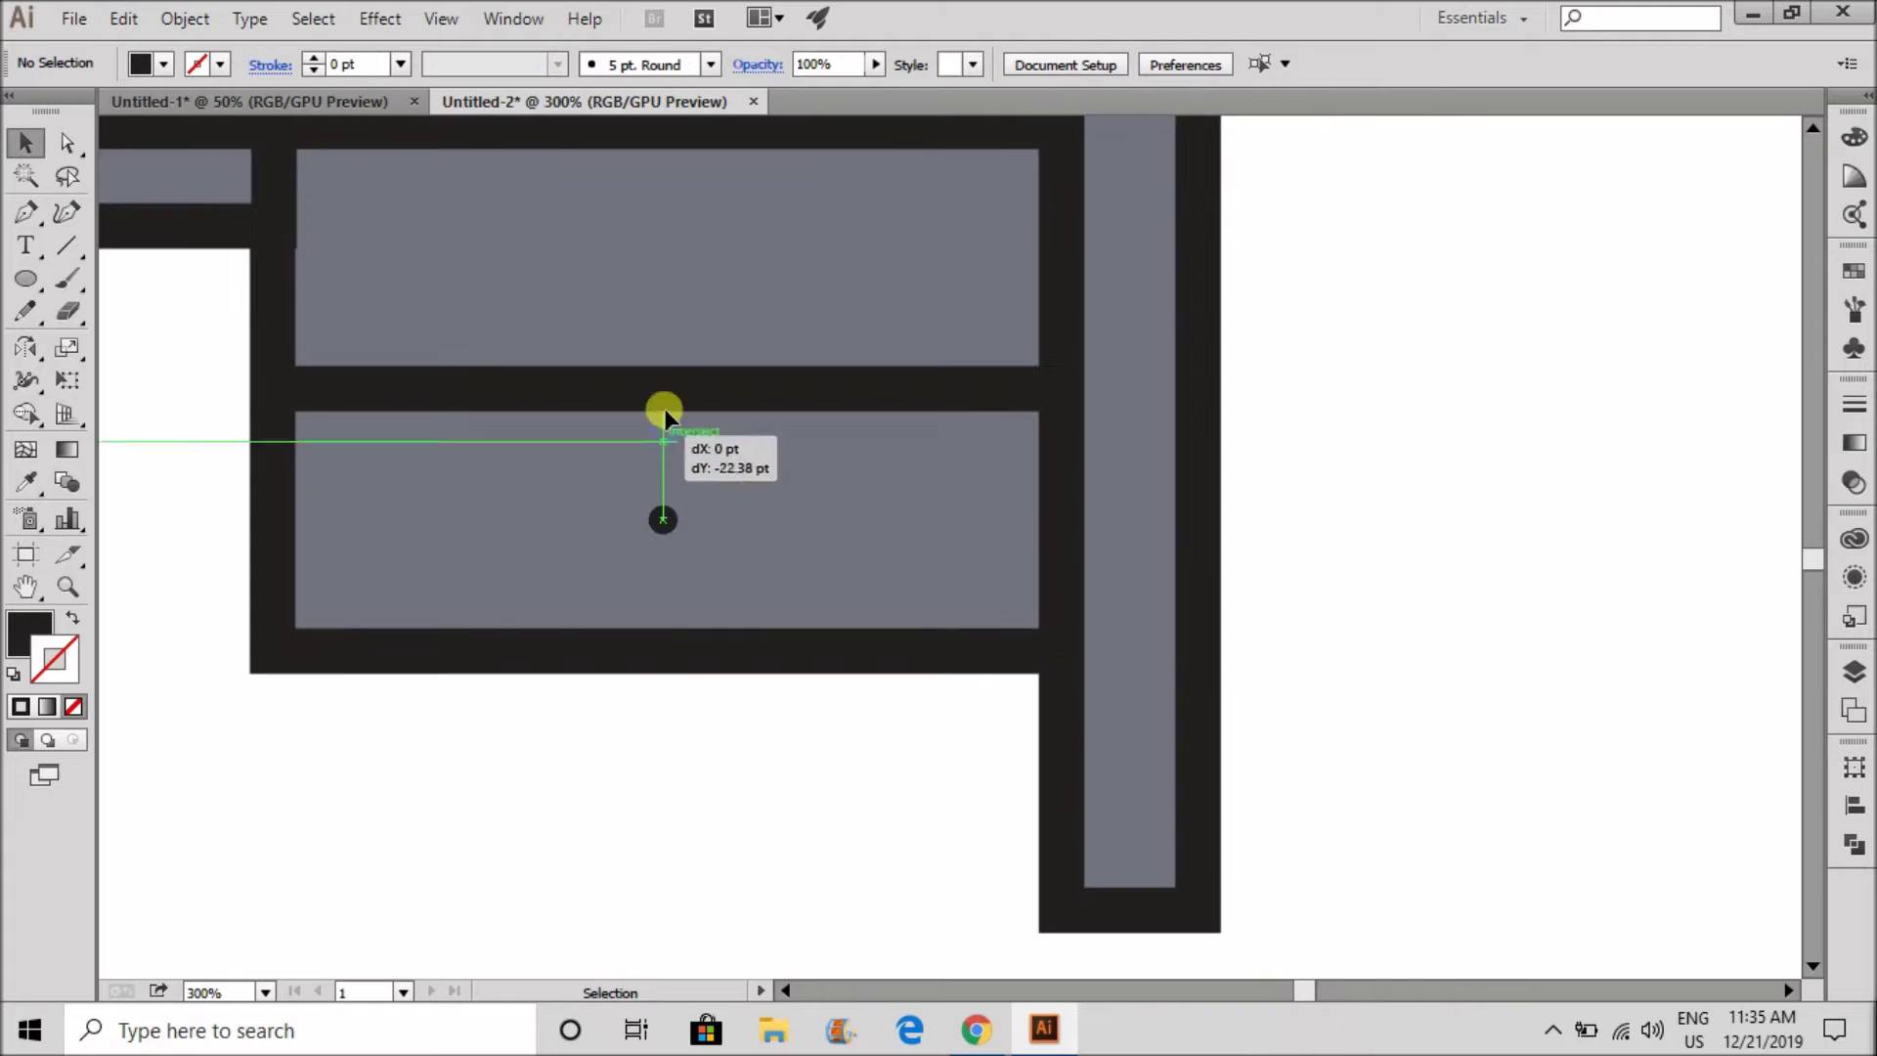
drag(665, 416, 671, 262)
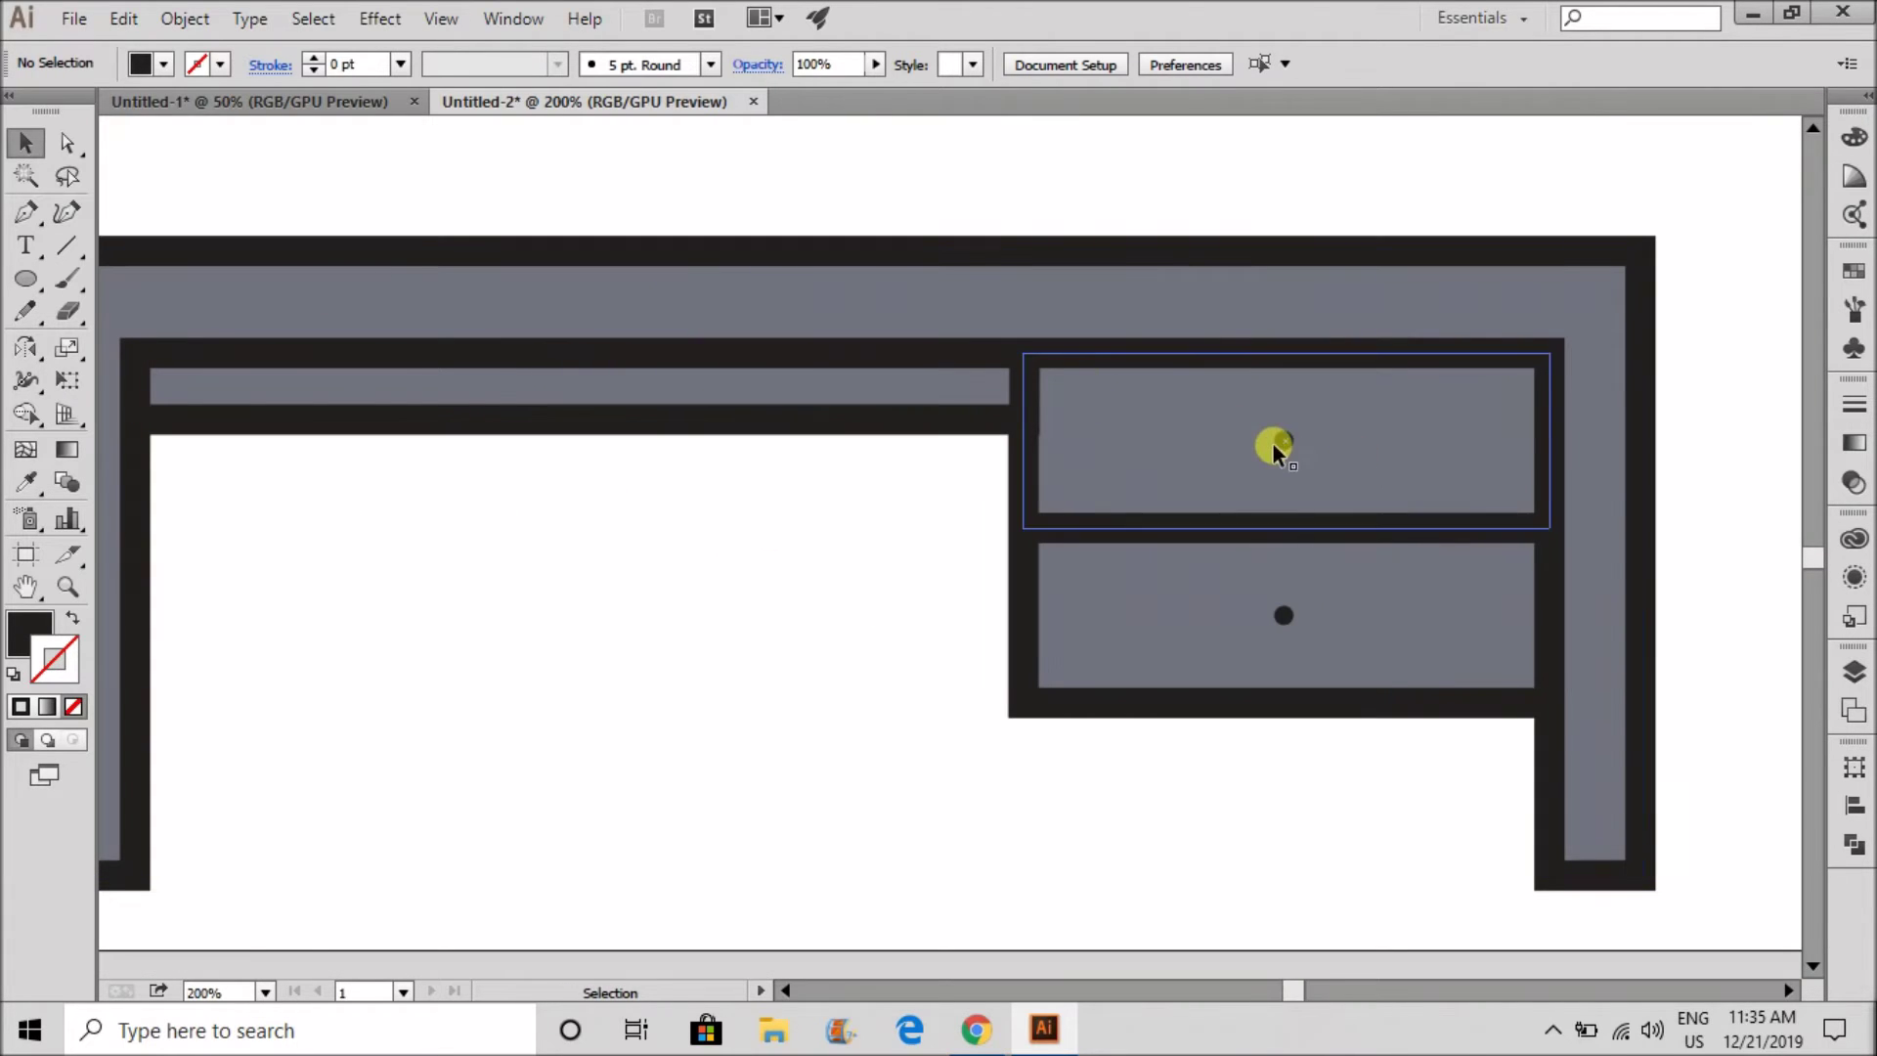
drag(1273, 444, 580, 386)
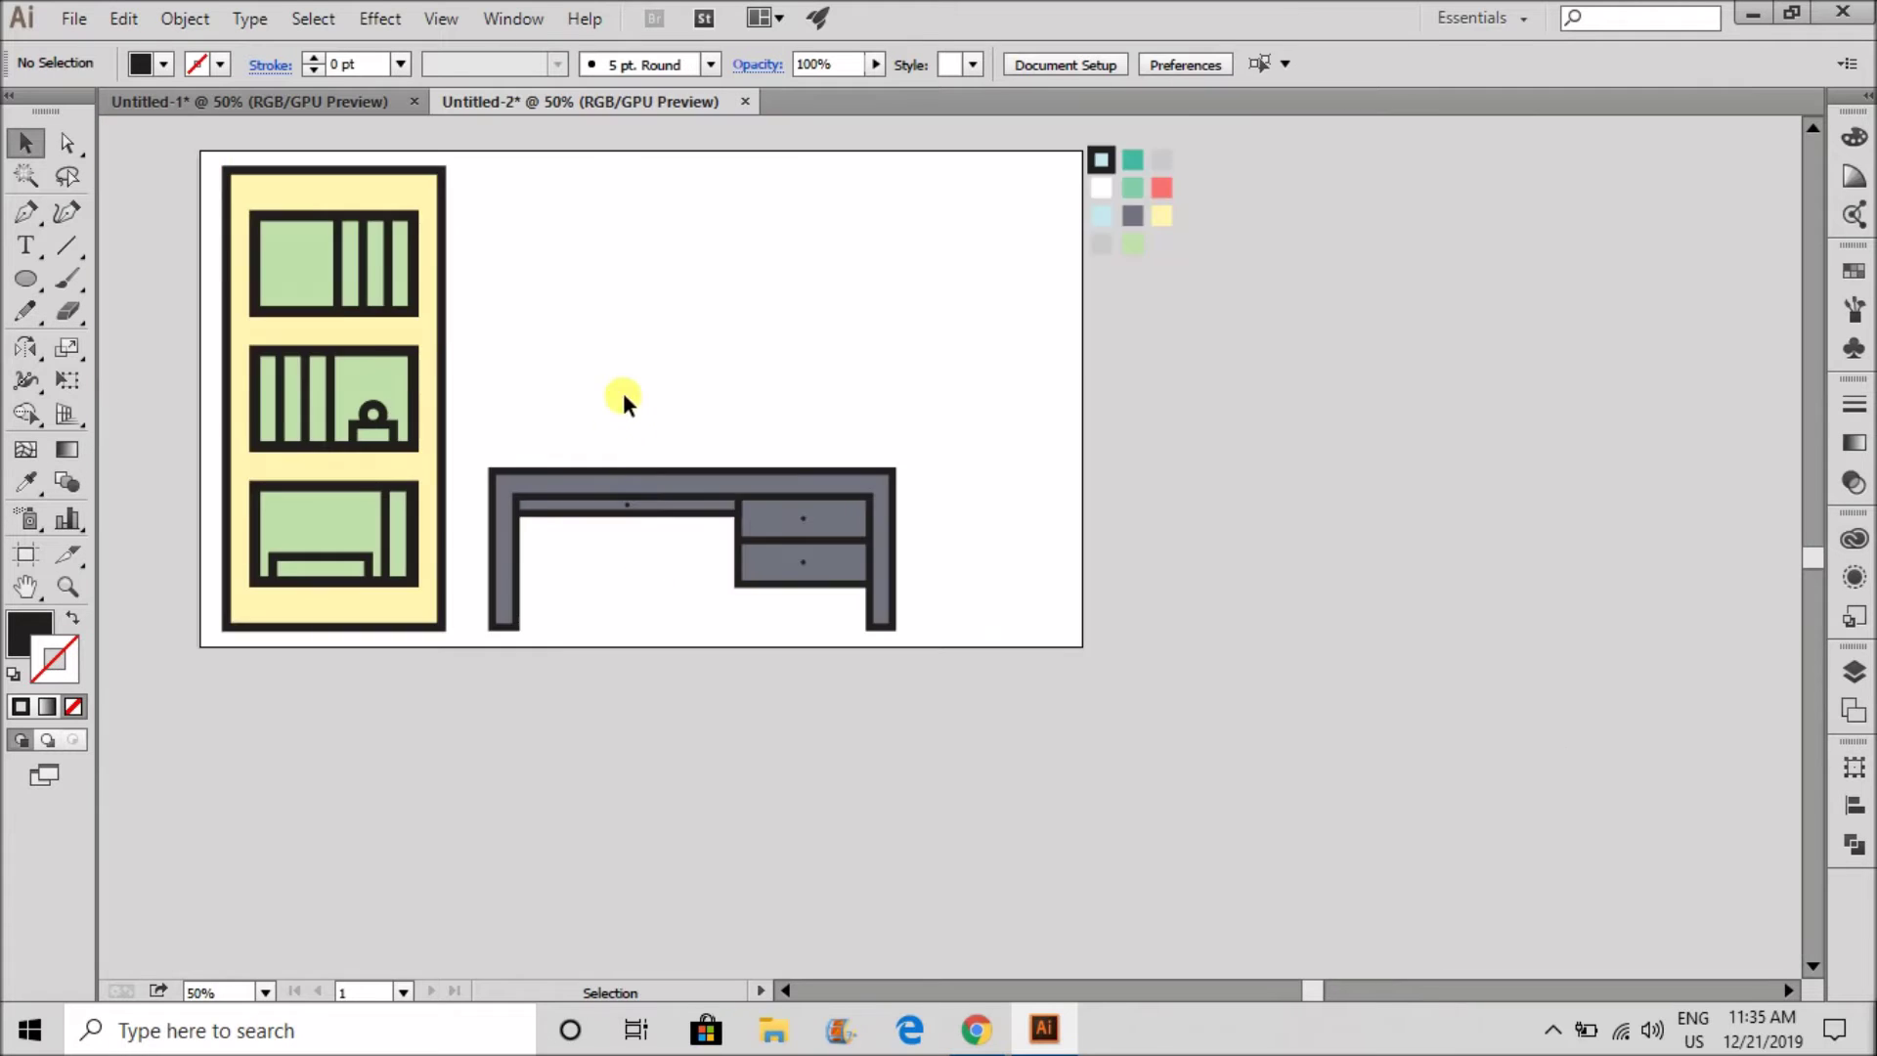
- Draw a monitor base rectangle about 173 by 36 pt on the tabletop and move it left above the thin drawer's knob
scroll(640, 438, up, 2)
key(m)
drag(625, 472, 809, 536)
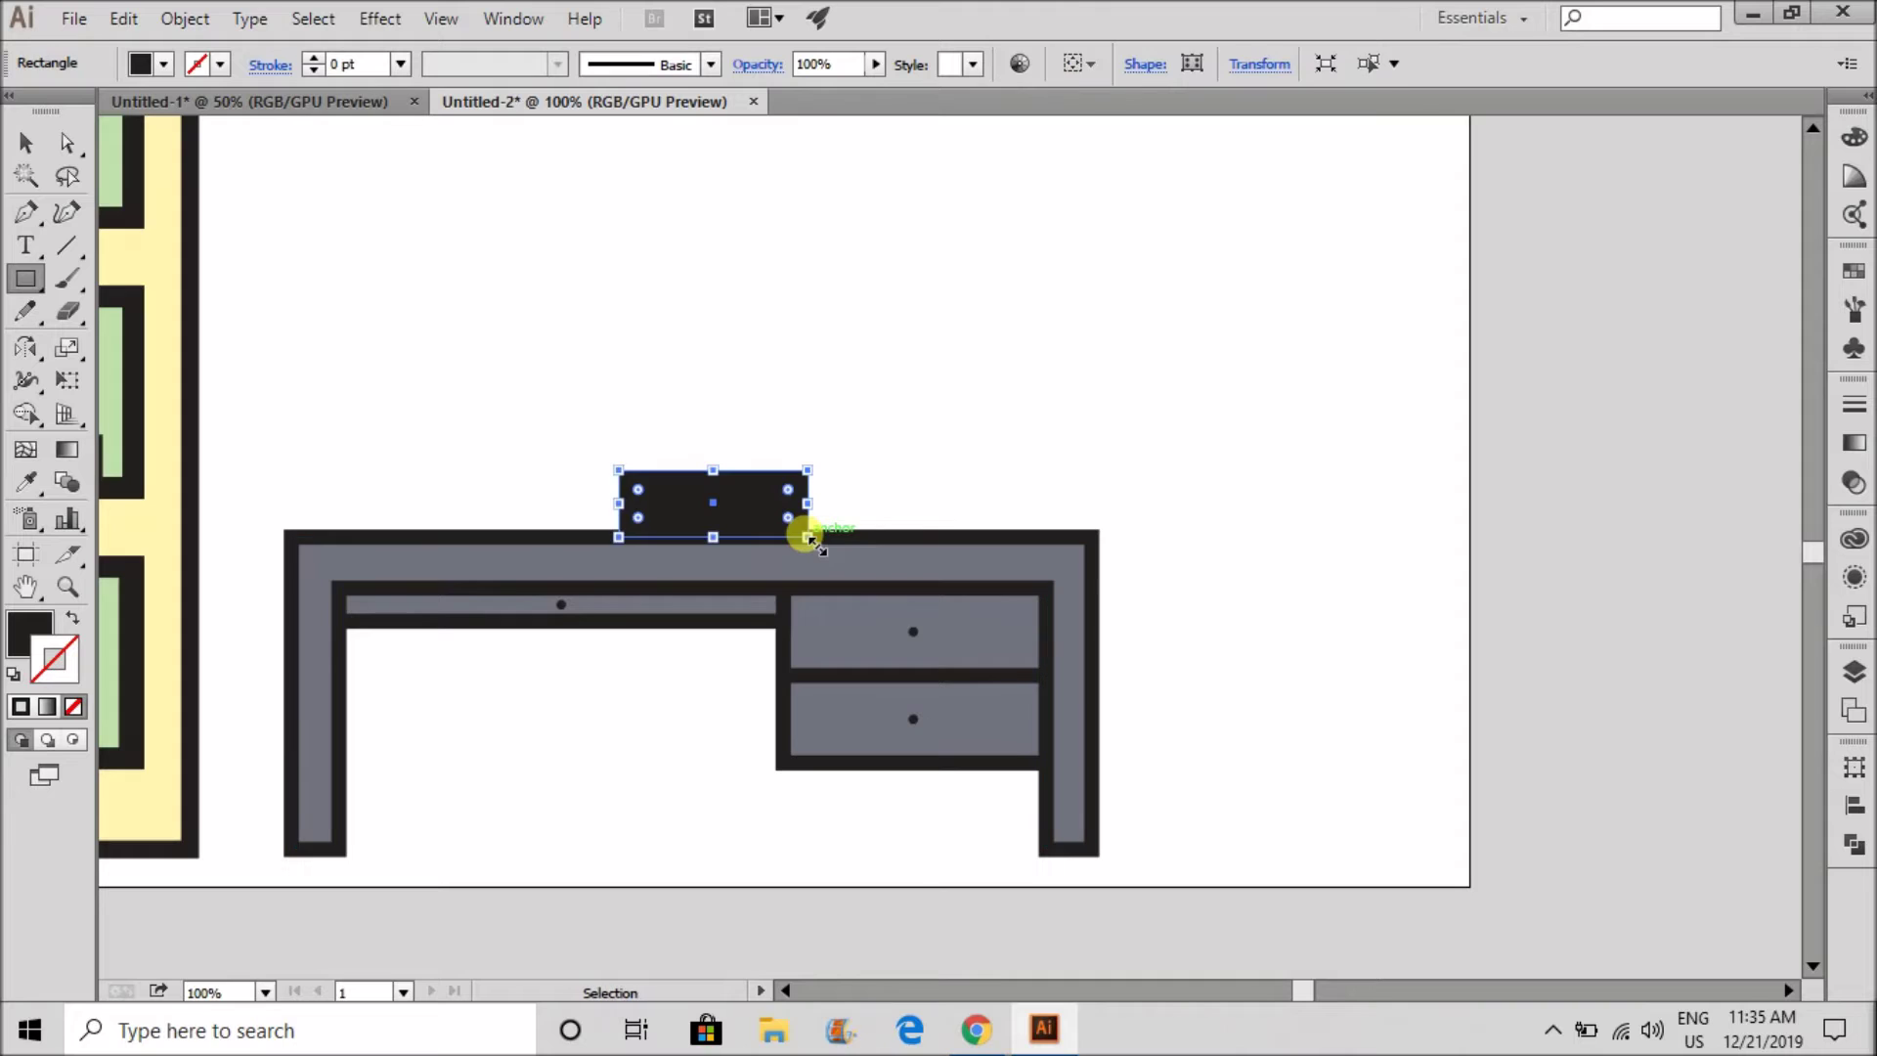
key(ctrl+z)
drag(514, 488, 752, 536)
key(v)
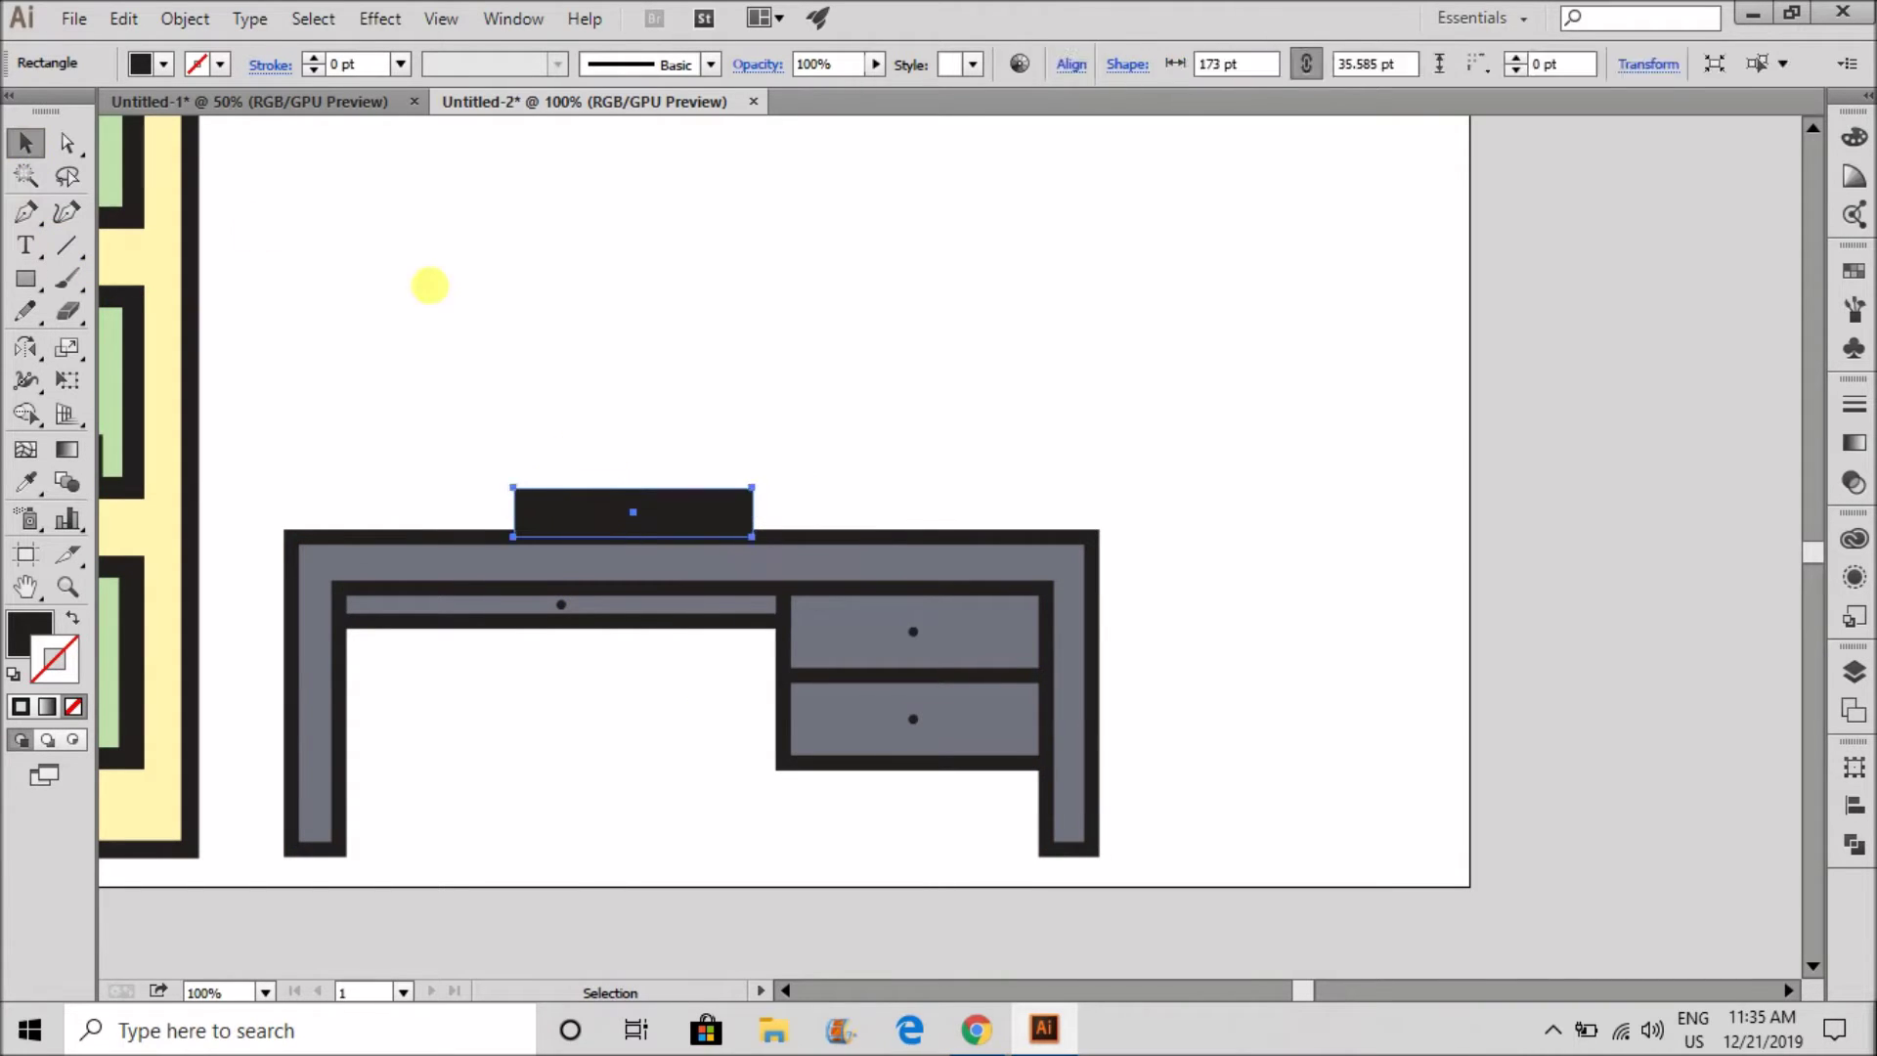
click(431, 286)
drag(607, 503, 539, 515)
click(563, 482)
- Fill the monitor base with the light grey palette swatch using the Eyedropper
scroll(564, 484, up, 3)
click(542, 568)
scroll(543, 568, down, 5)
key(i)
click(1017, 356)
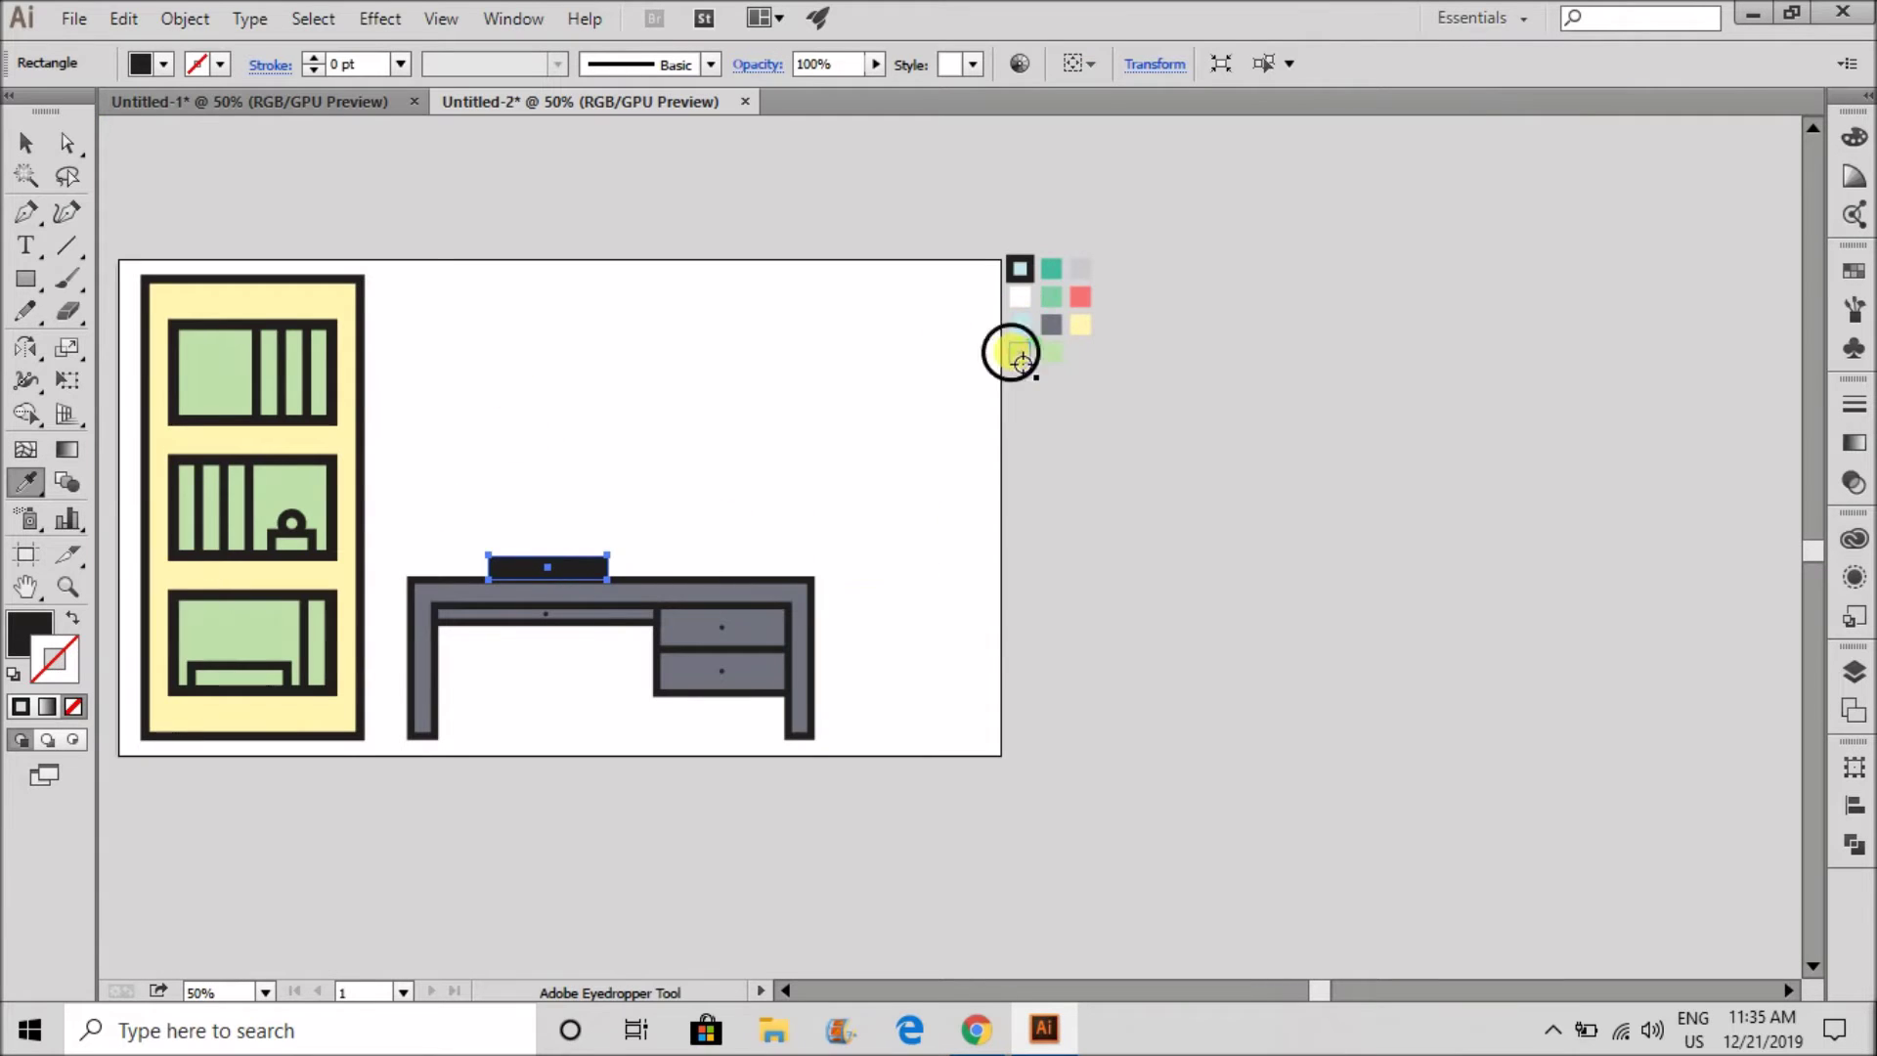
scroll(544, 543, up, 3)
key(v)
click(610, 405)
- Give the monitor base a dark outline with a 10 pt stroke
scroll(601, 412, down, 1)
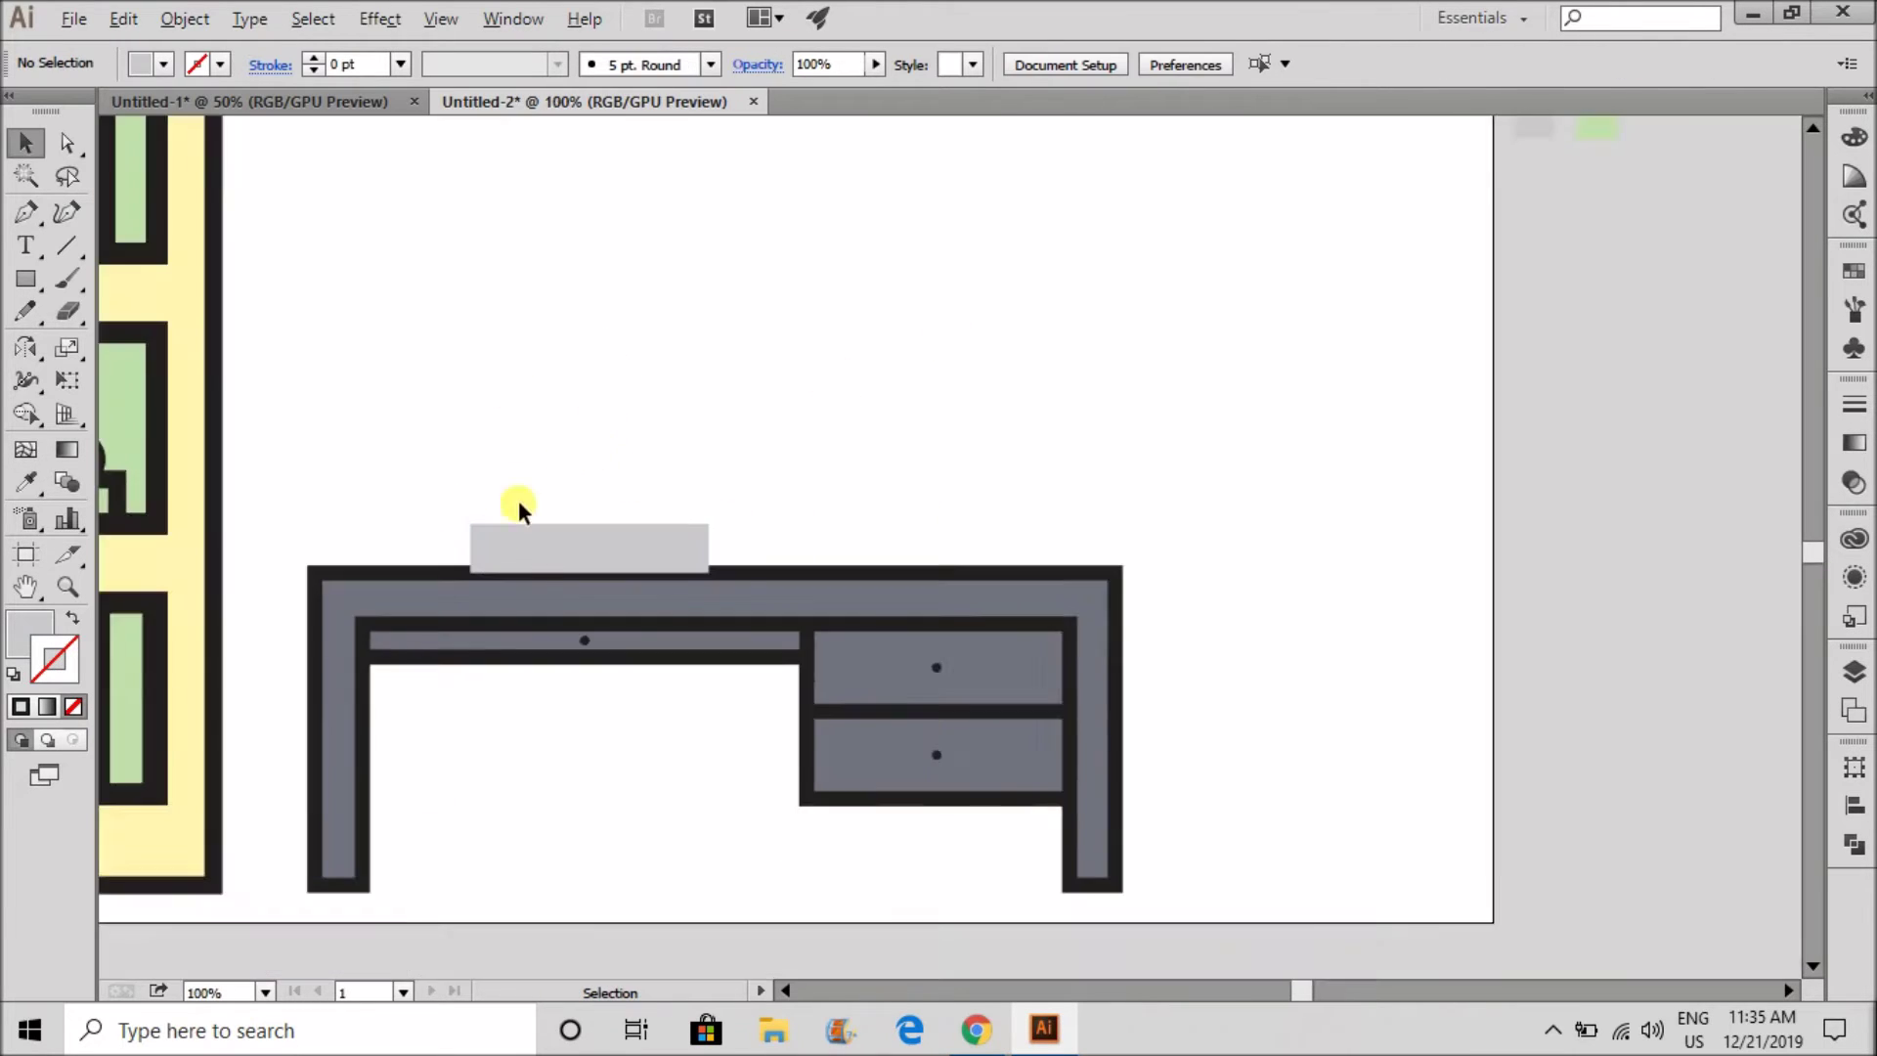
scroll(526, 552, up, 2)
click(527, 552)
click(314, 59)
click(314, 59)
click(314, 59)
click(314, 70)
click(314, 70)
click(394, 159)
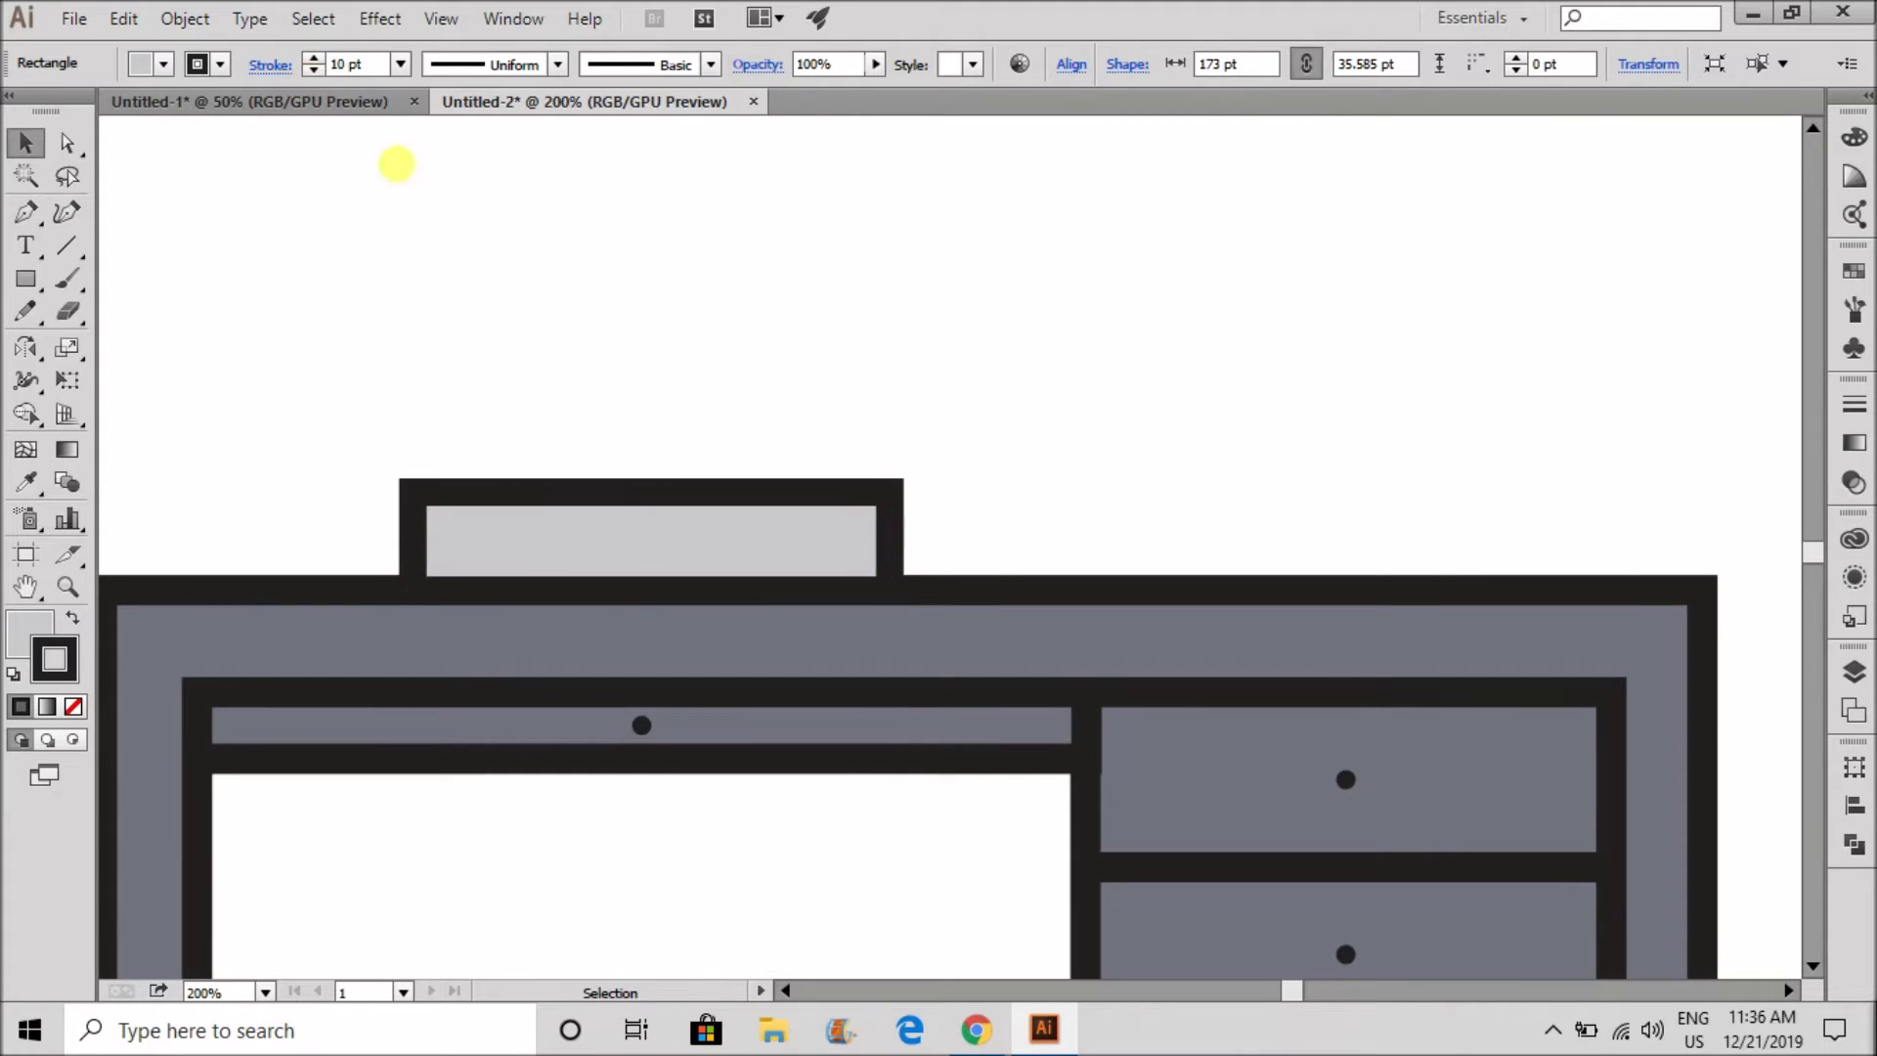
- Draw a smaller rectangle on top of the monitor base as the stand's neck
scroll(612, 515, up, 1)
key(m)
drag(524, 335, 804, 479)
click(25, 143)
key(ctrl+shift+a)
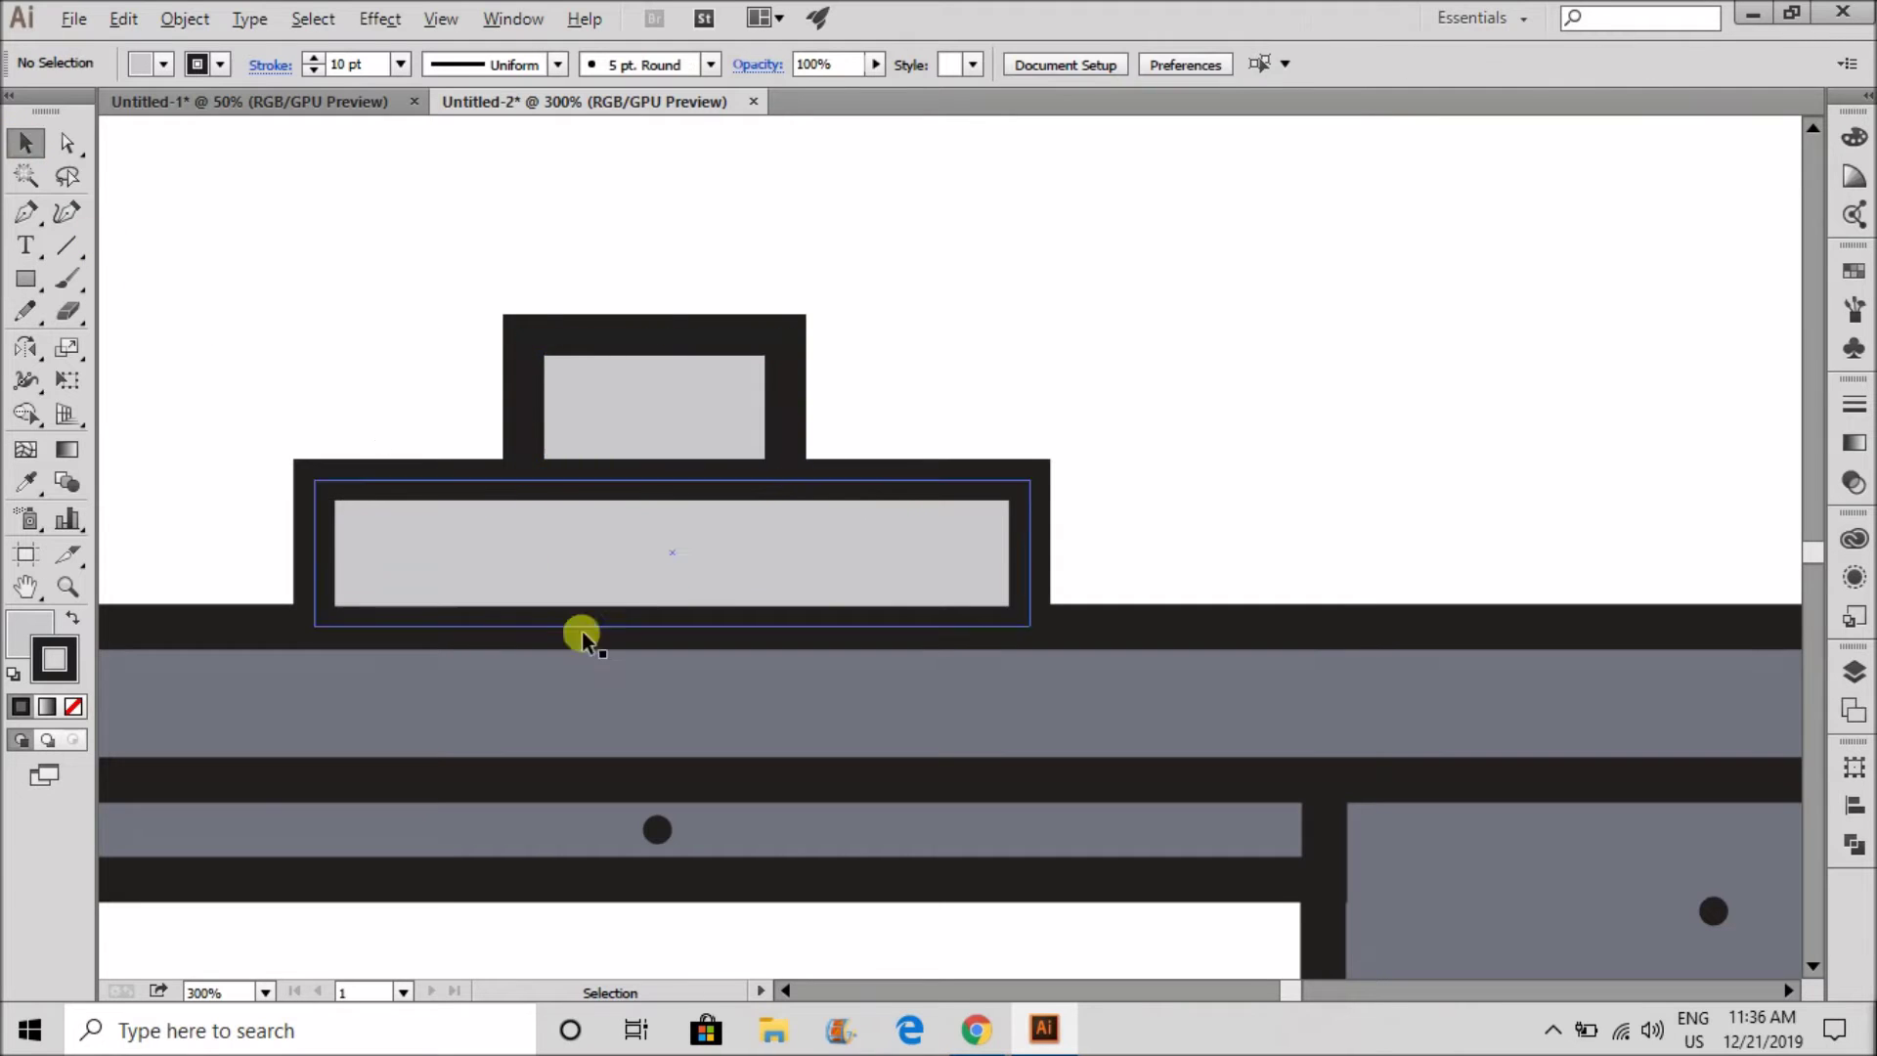
- Draw a wide monitor screen rectangle about 414 by 169 pt above the stand's neck
scroll(578, 632, down, 4)
key(m)
drag(407, 447, 795, 592)
drag(788, 600, 790, 602)
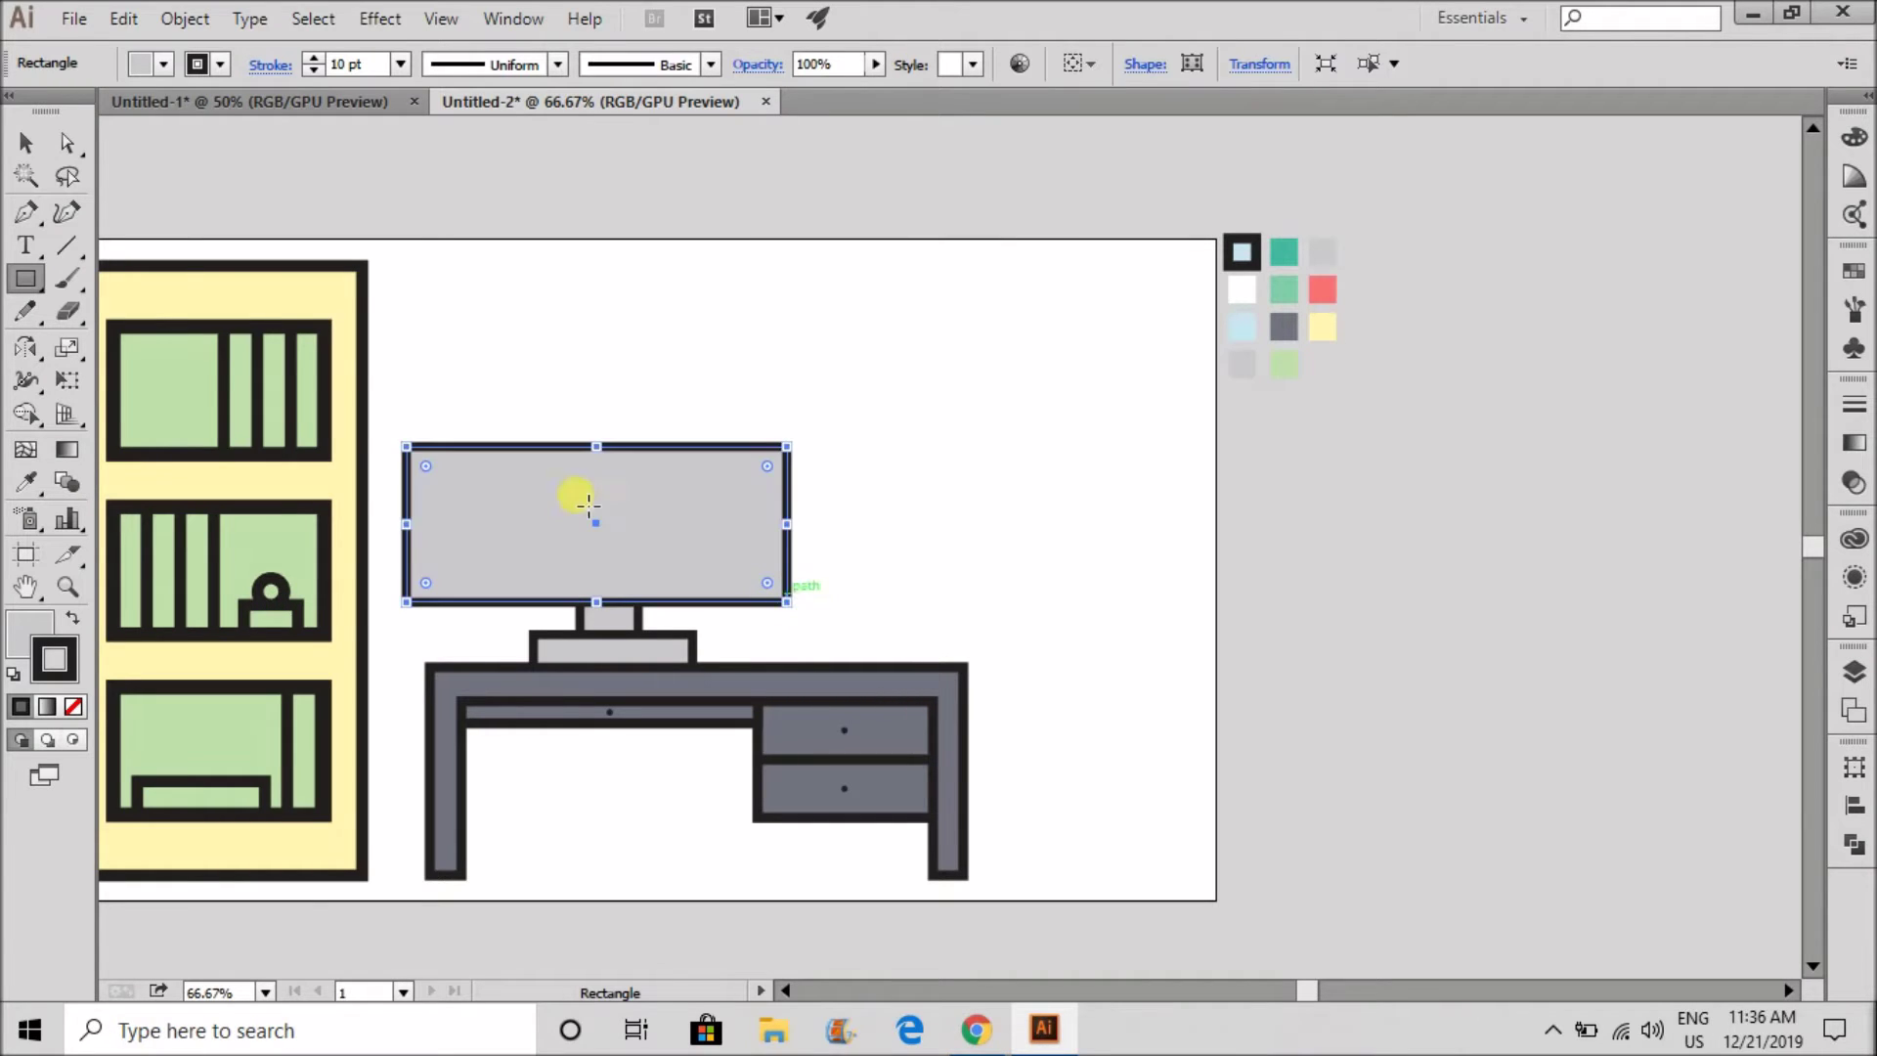
click(25, 143)
click(749, 268)
scroll(603, 444, up, 1)
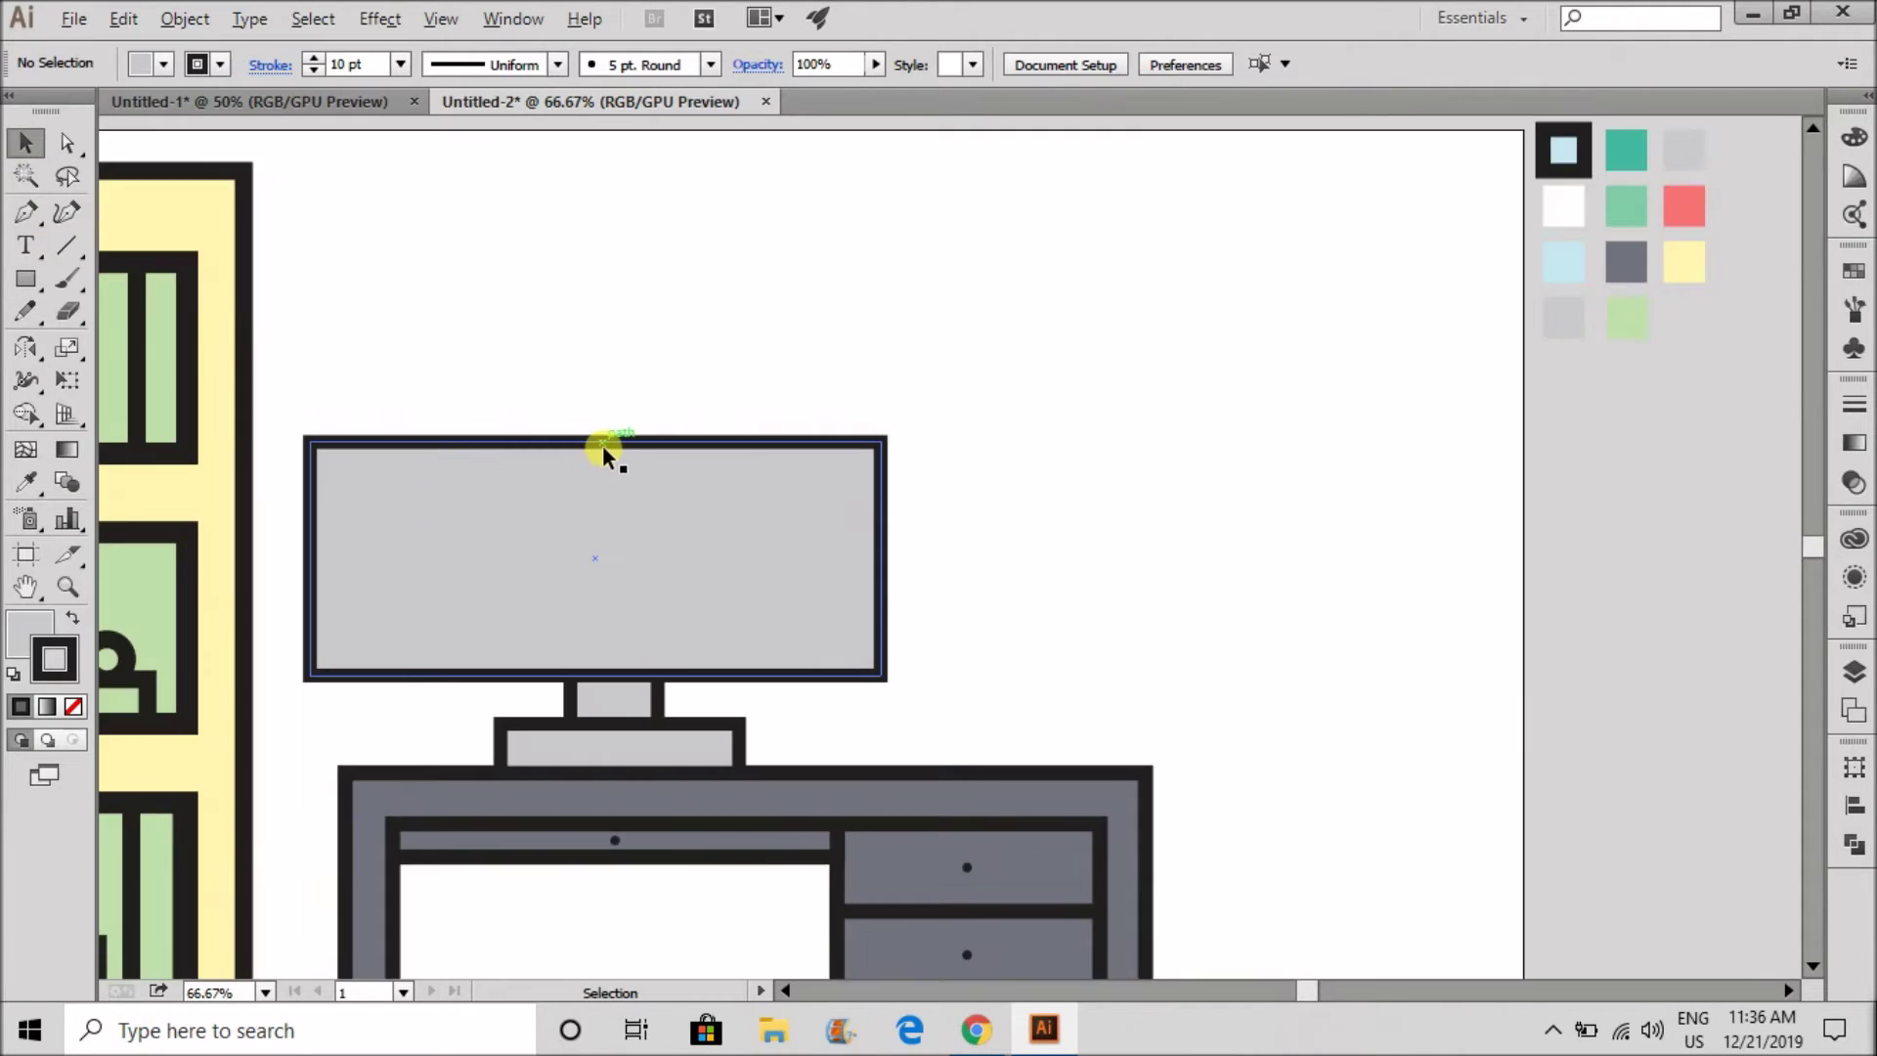
- Nudge the monitor rectangle to the right so it sits more centrally over the stand's neck
click(603, 445)
key(Right)
key(Right)
key(Right)
key(Right)
key(Right)
key(Right)
key(Right)
key(Right)
key(Right)
key(Right)
key(Right)
key(Right)
key(Right)
key(Right)
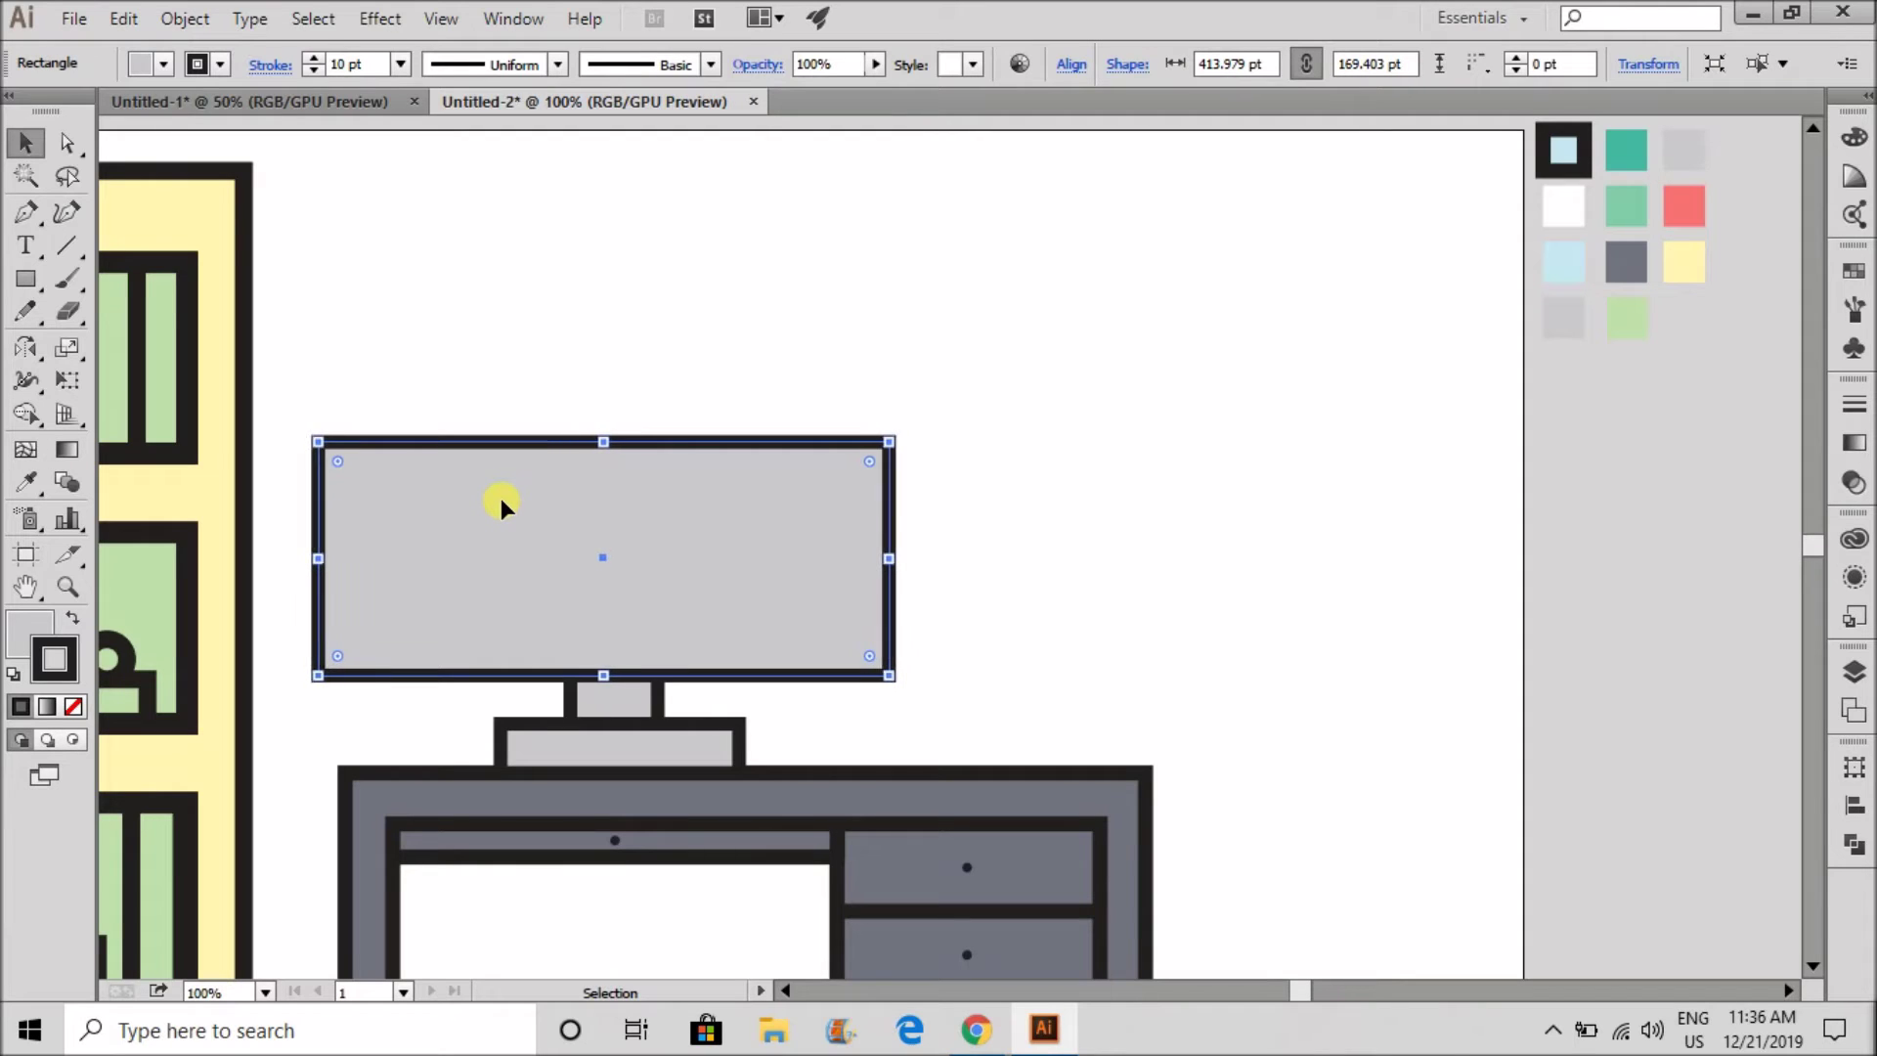
- Scale the monitor rectangle down proportionally to about 373 by 153 pt and nudge it up on the neck
mouse_move(889, 470)
mouse_down()
mouse_move(889, 444)
mouse_move(876, 463)
mouse_up()
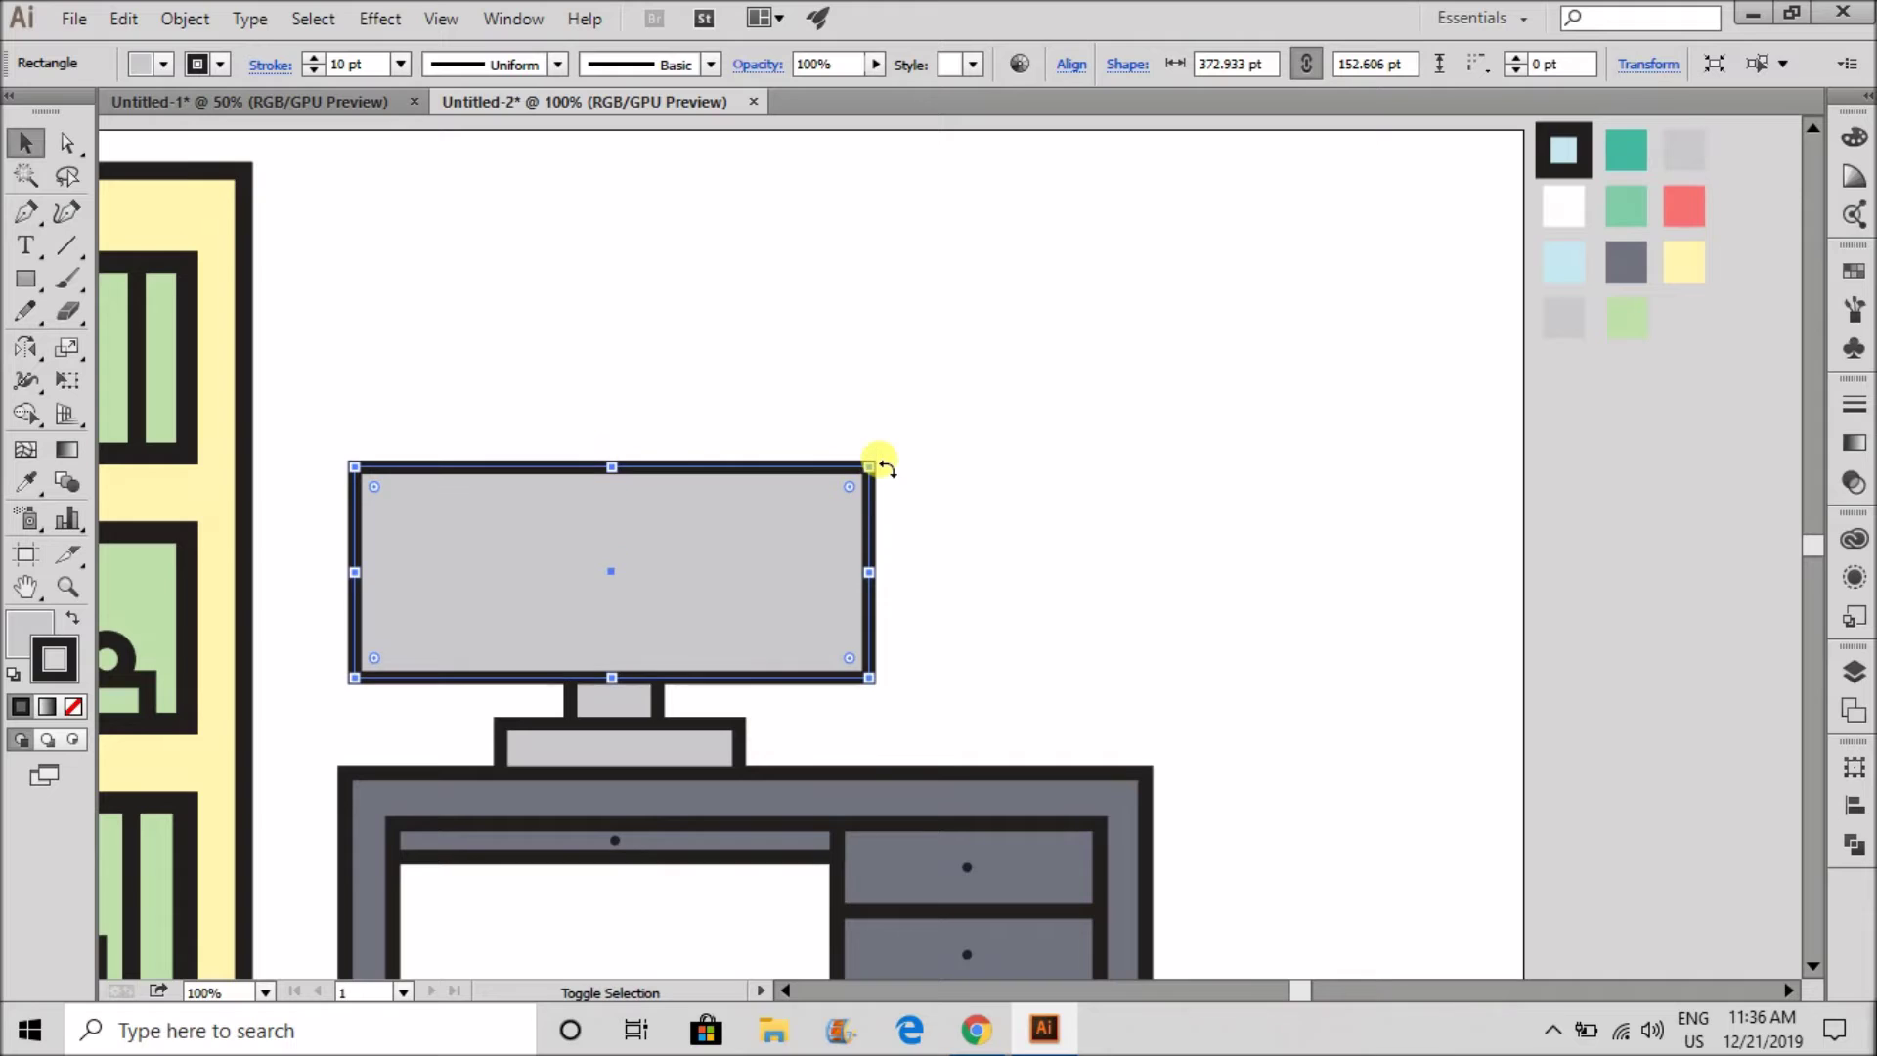
key(Up)
key(Up)
key(Up)
click(1000, 520)
- Duplicate the monitor rectangle in place and resize the copy to about 326 by 111 pt as the inner display
click(809, 559)
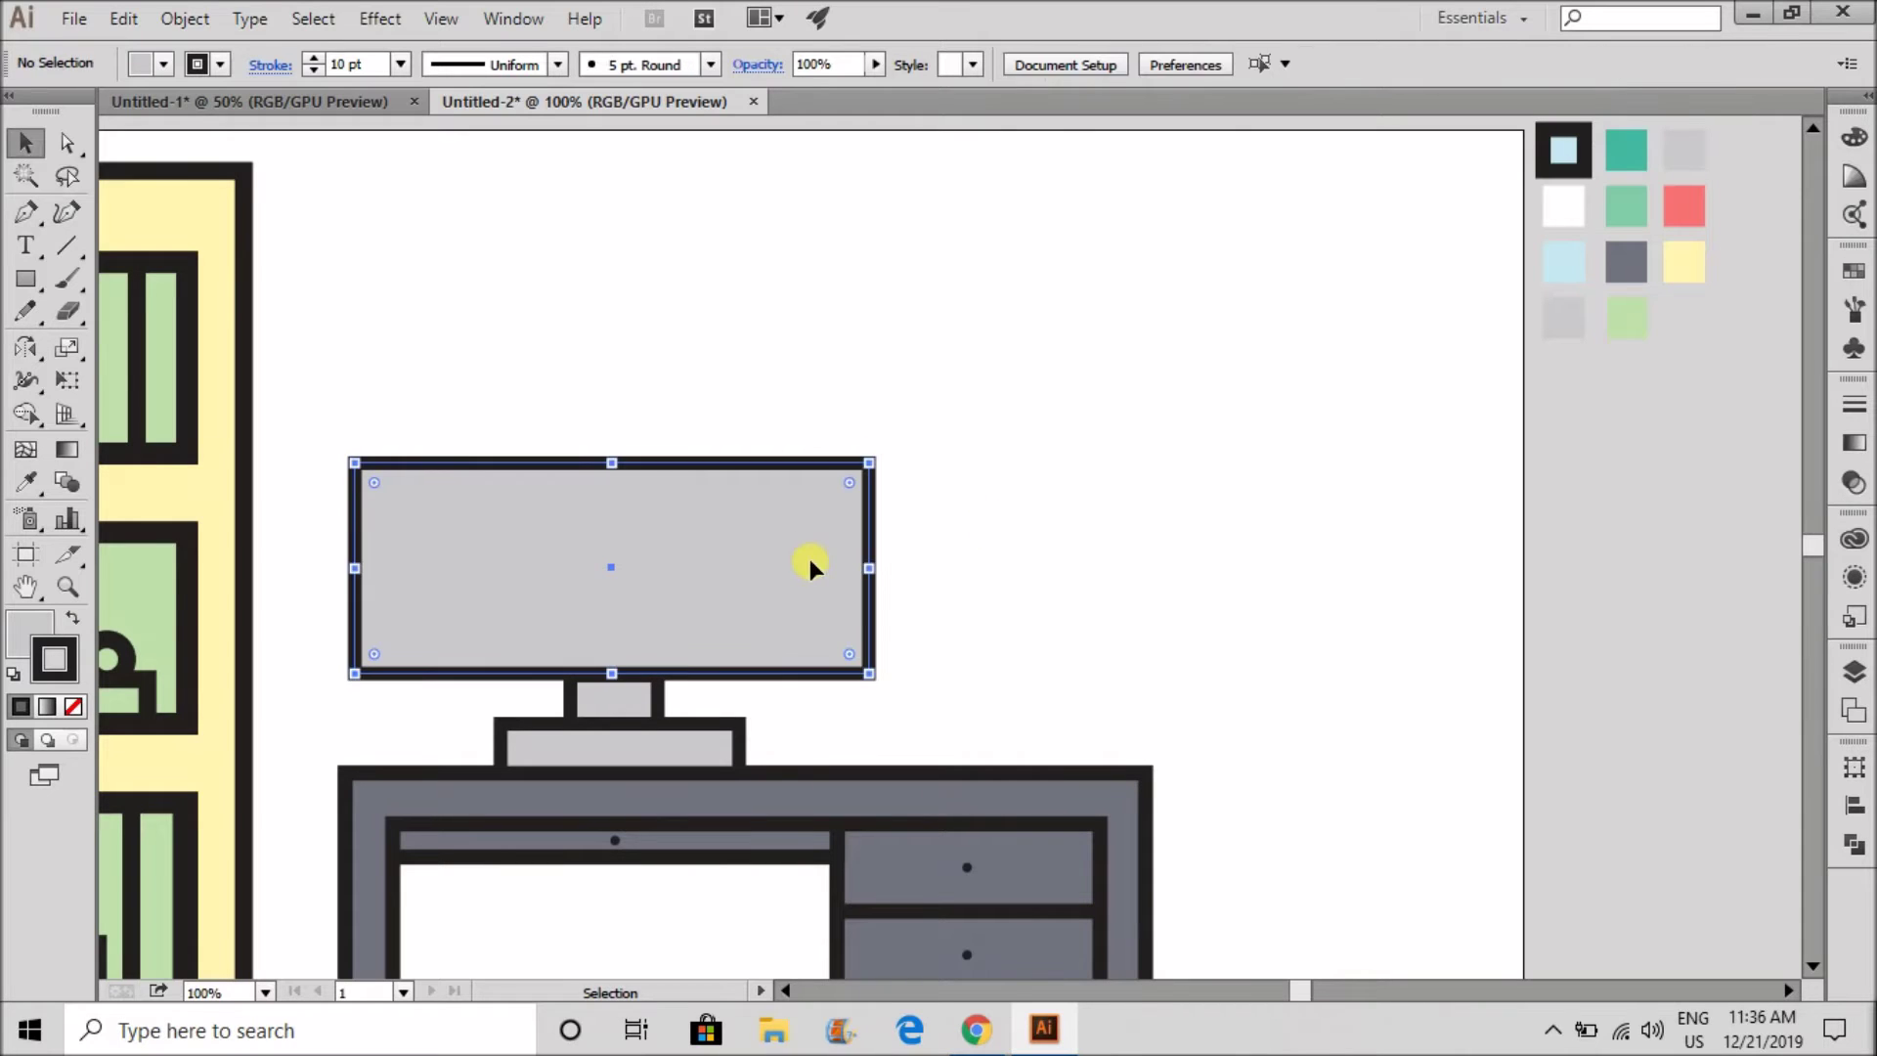
key(ctrl)
drag(868, 674, 806, 647)
drag(804, 574, 834, 561)
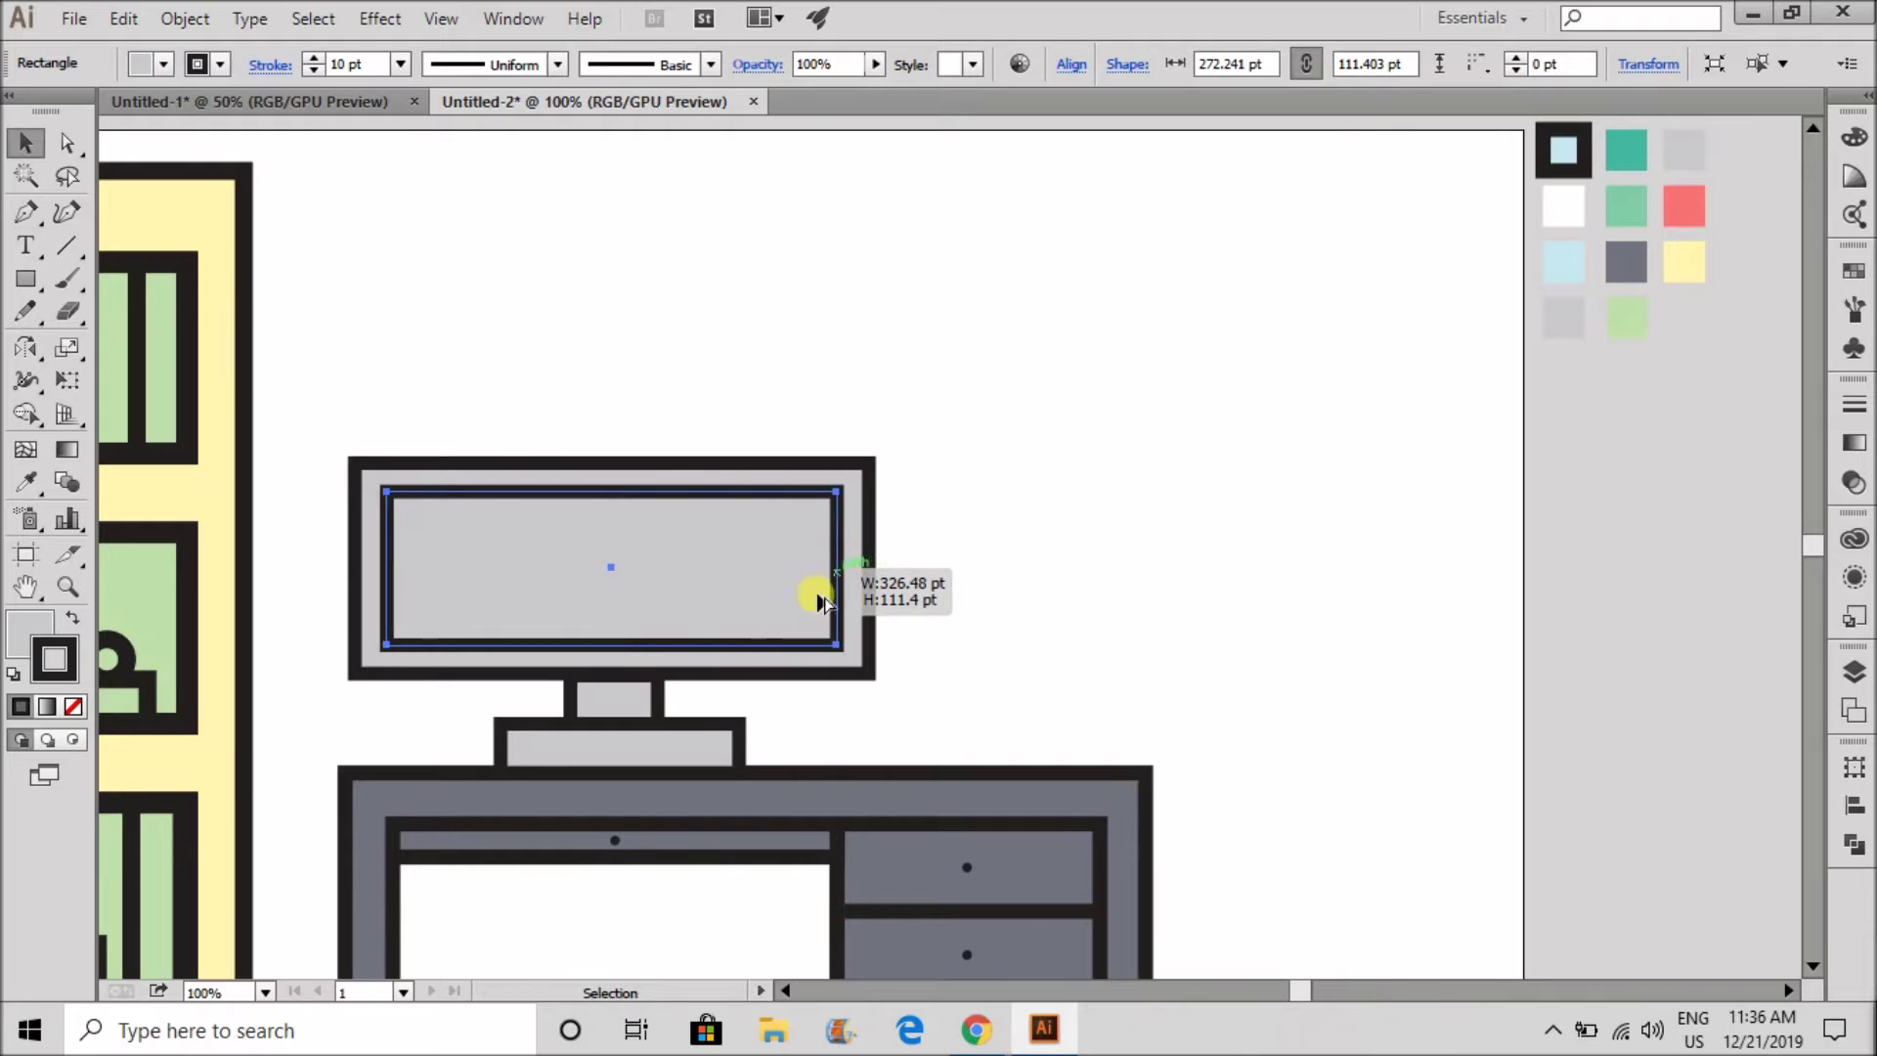
- Fill the inner display with the light blue palette swatch using the Eyedropper
key(ctrl+minus)
key(i)
click(1152, 452)
key(ctrl+plus)
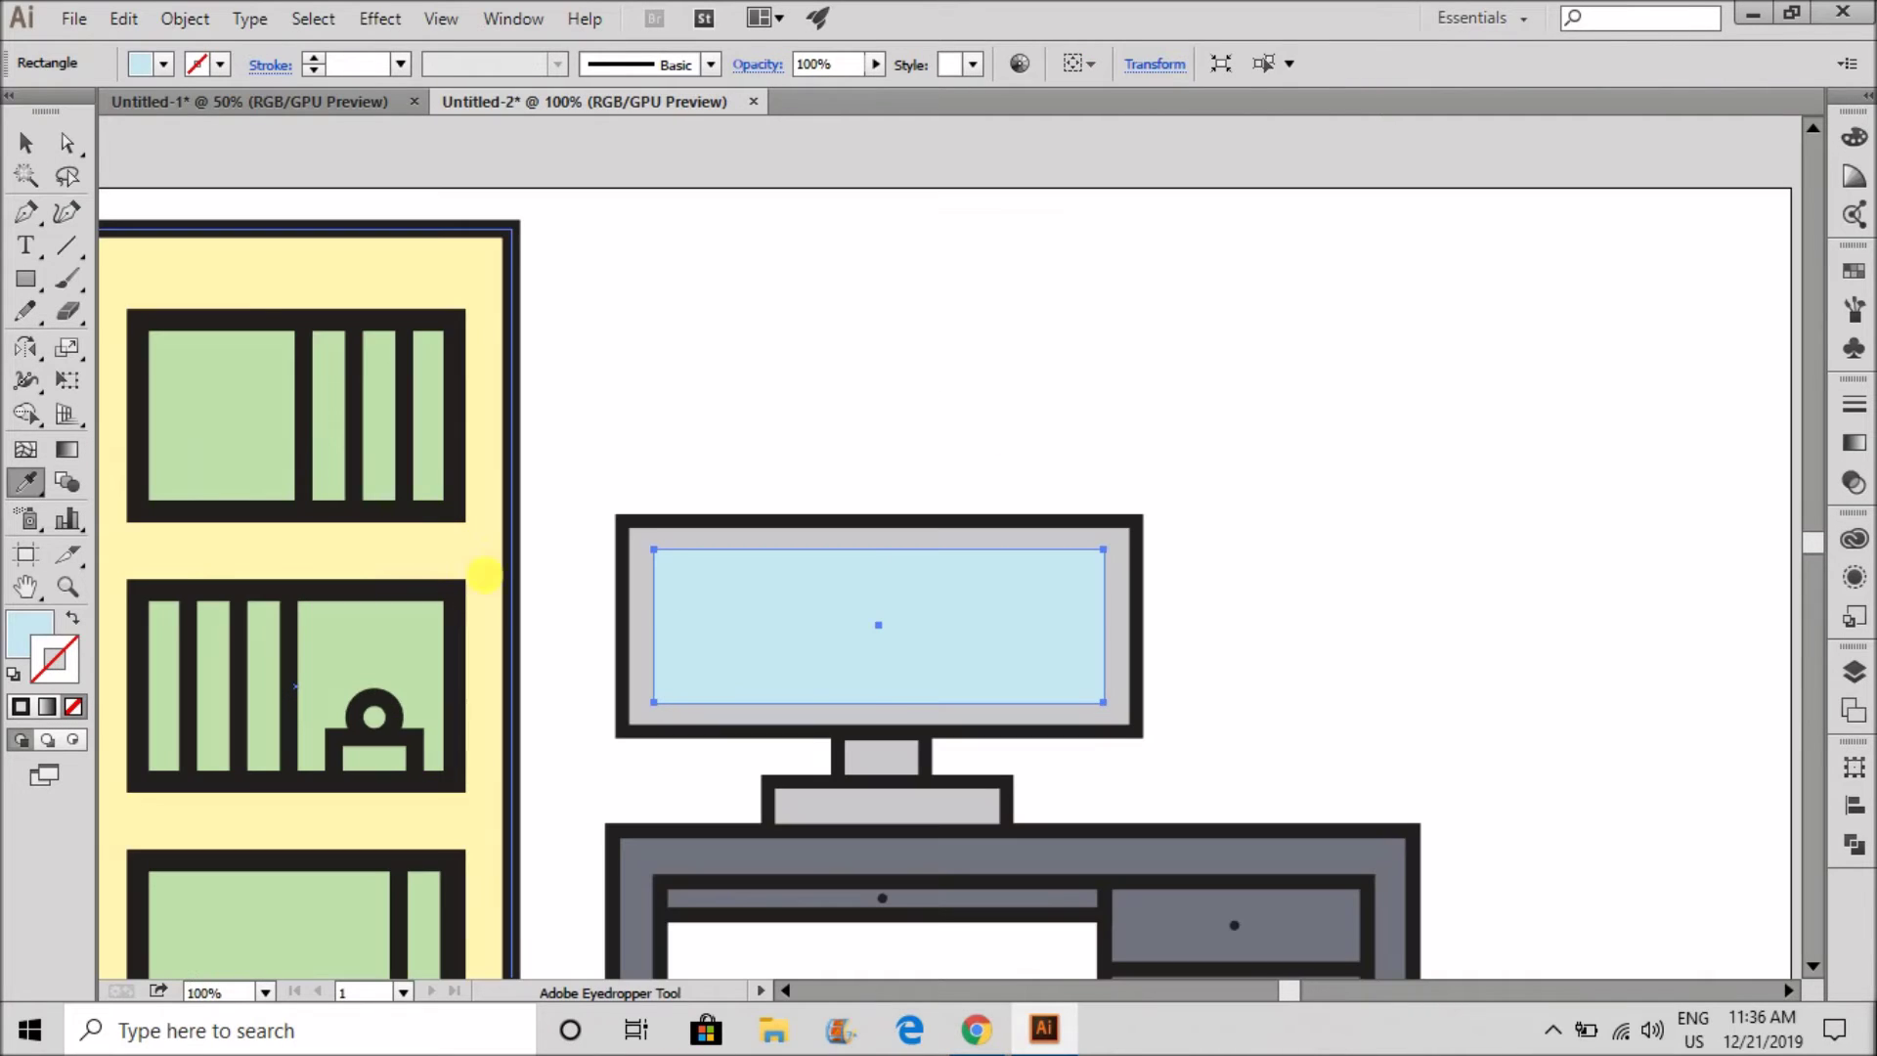
- Give the inner display a dark outline with an 8 pt stroke
key(v)
click(312, 58)
click(967, 378)
scroll(803, 445, down, 3)
key(alt+space)
key(Escape)
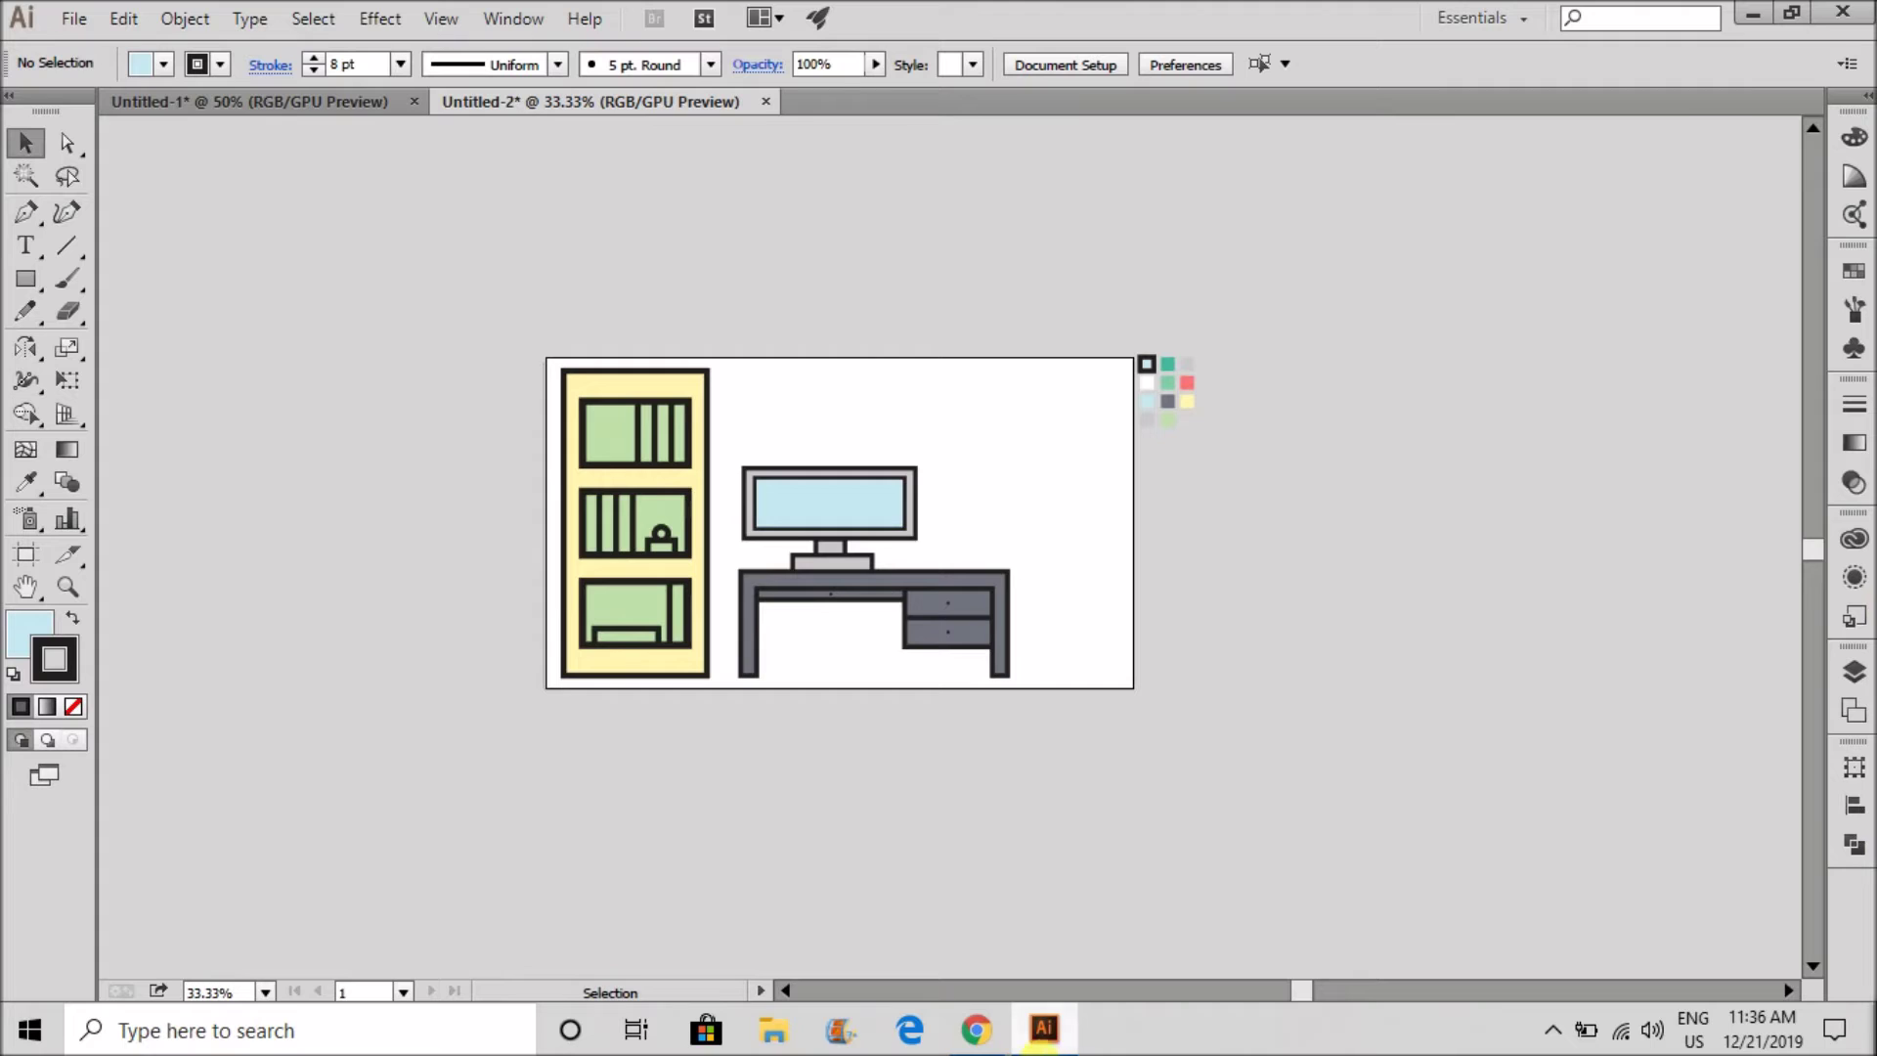
- Draw a tall rectangle for the computer tower standing on the desk to the right of the monitor and select it
scroll(962, 589, up, 2)
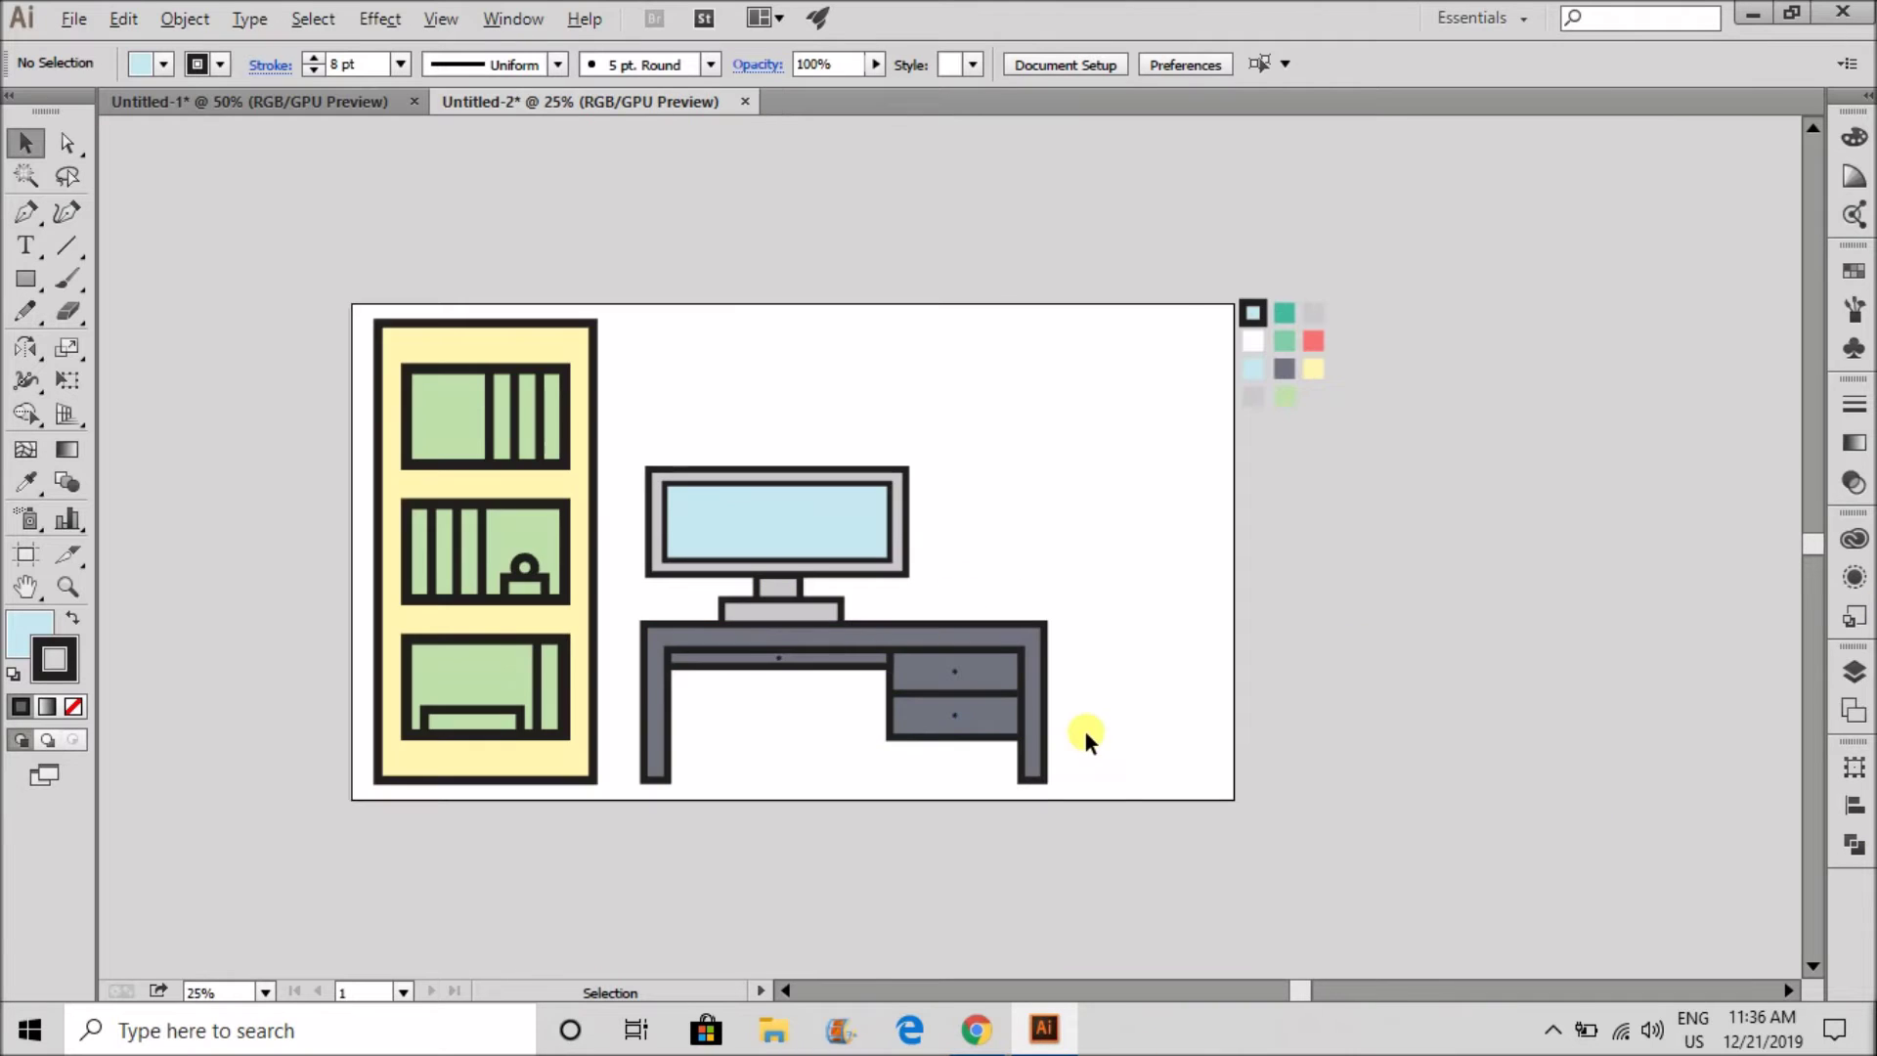
scroll(982, 547, up, 4)
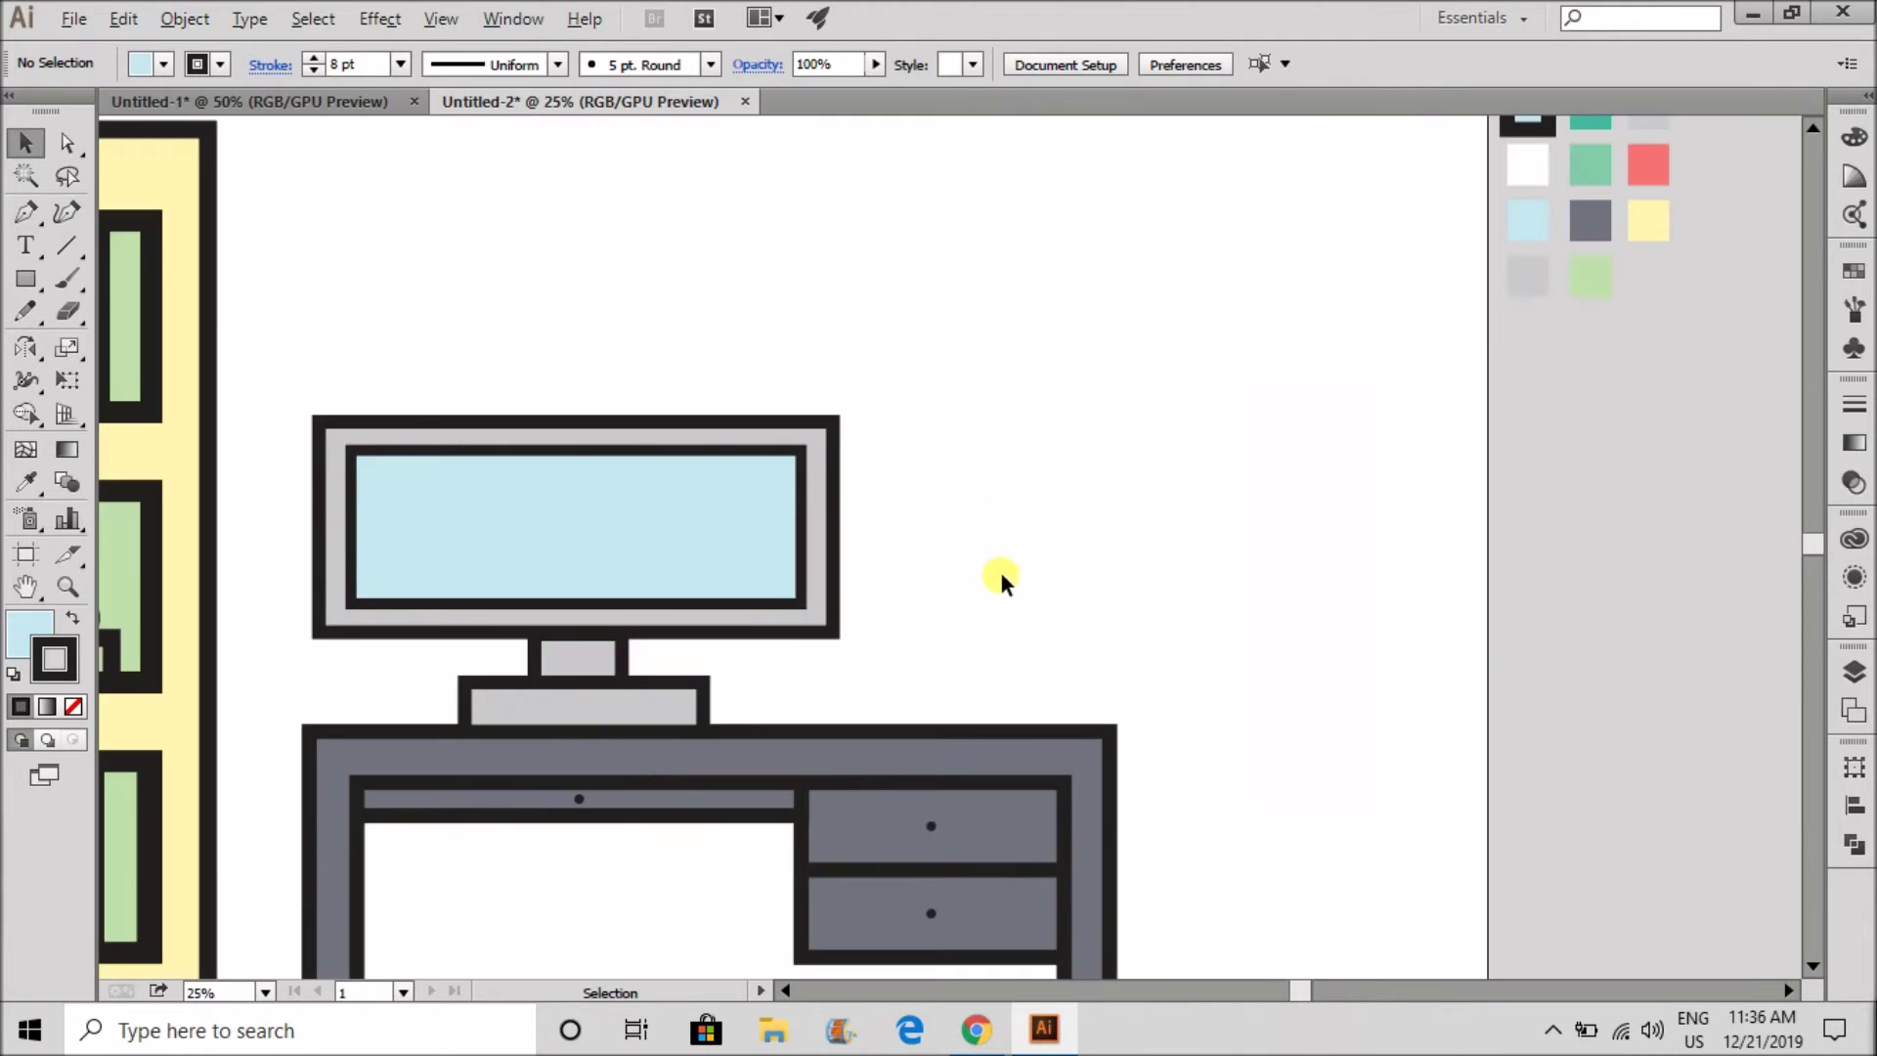
key(m)
drag(908, 412, 1063, 725)
key(v)
click(1164, 603)
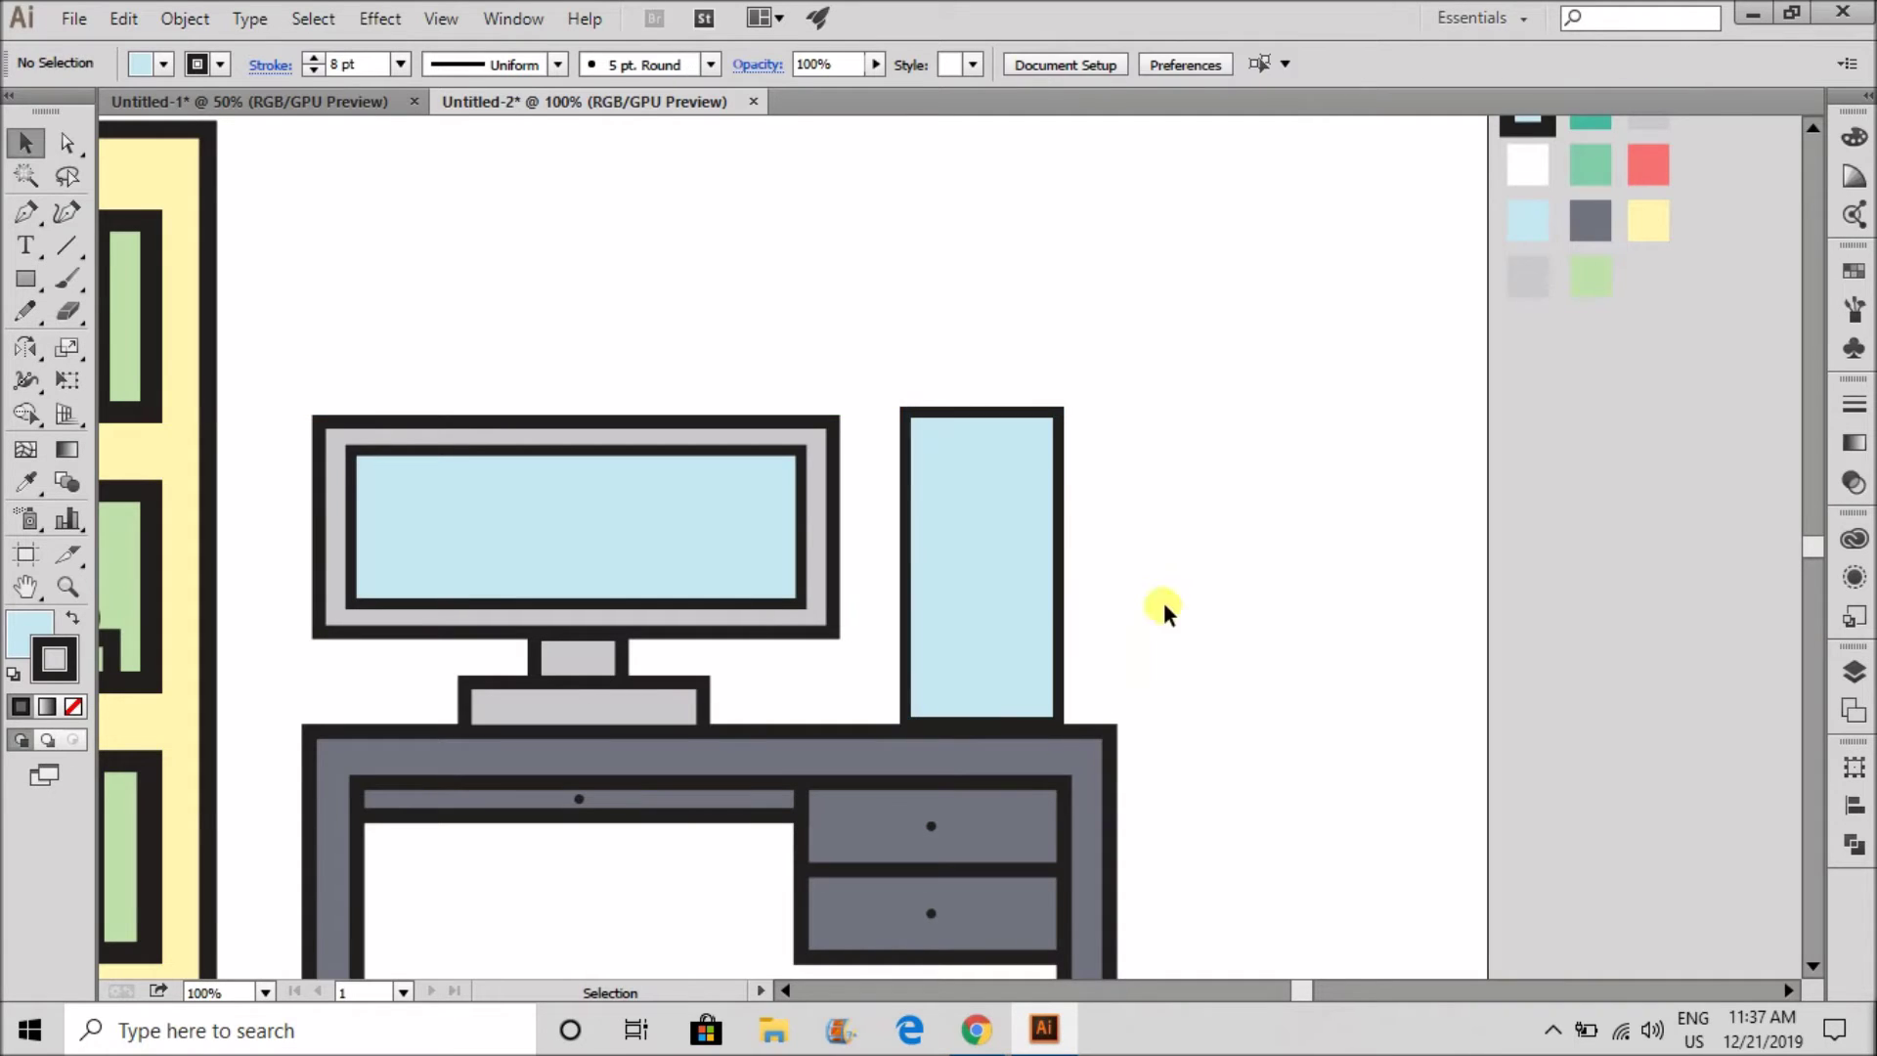
click(1017, 584)
key(u)
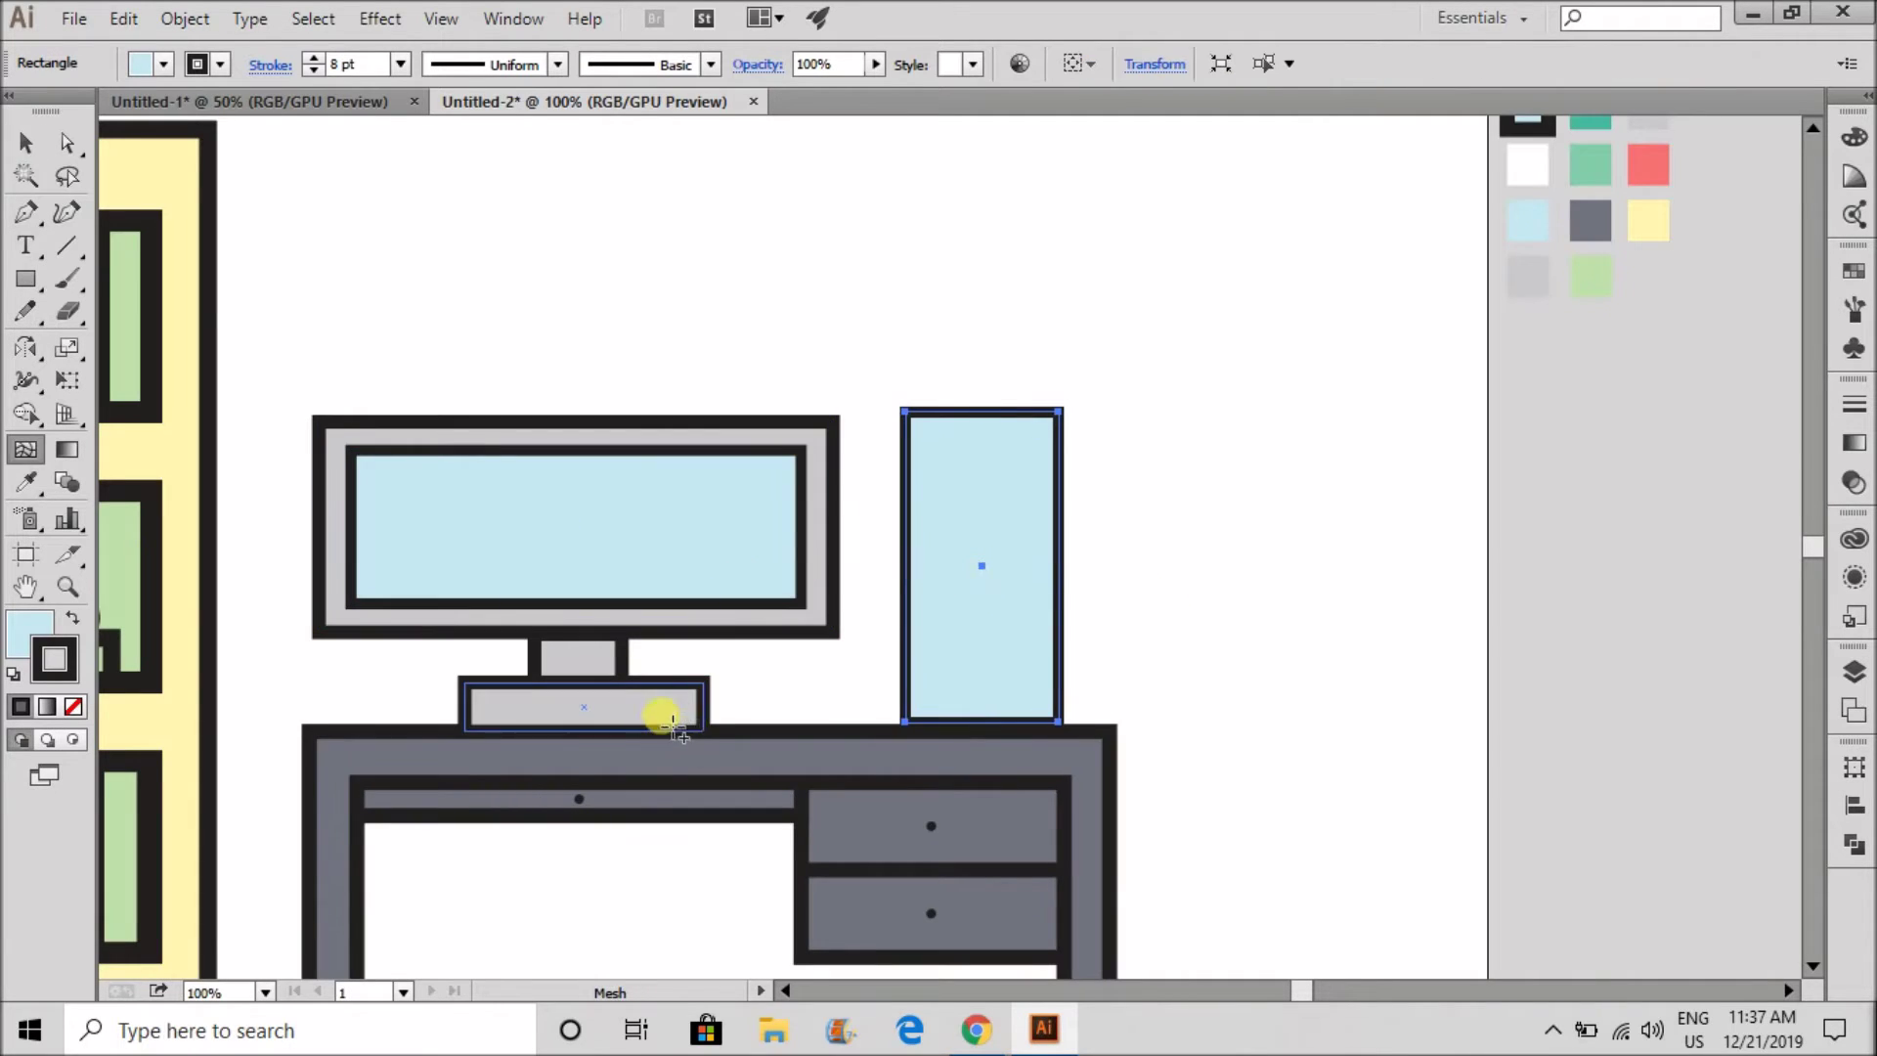
click(661, 714)
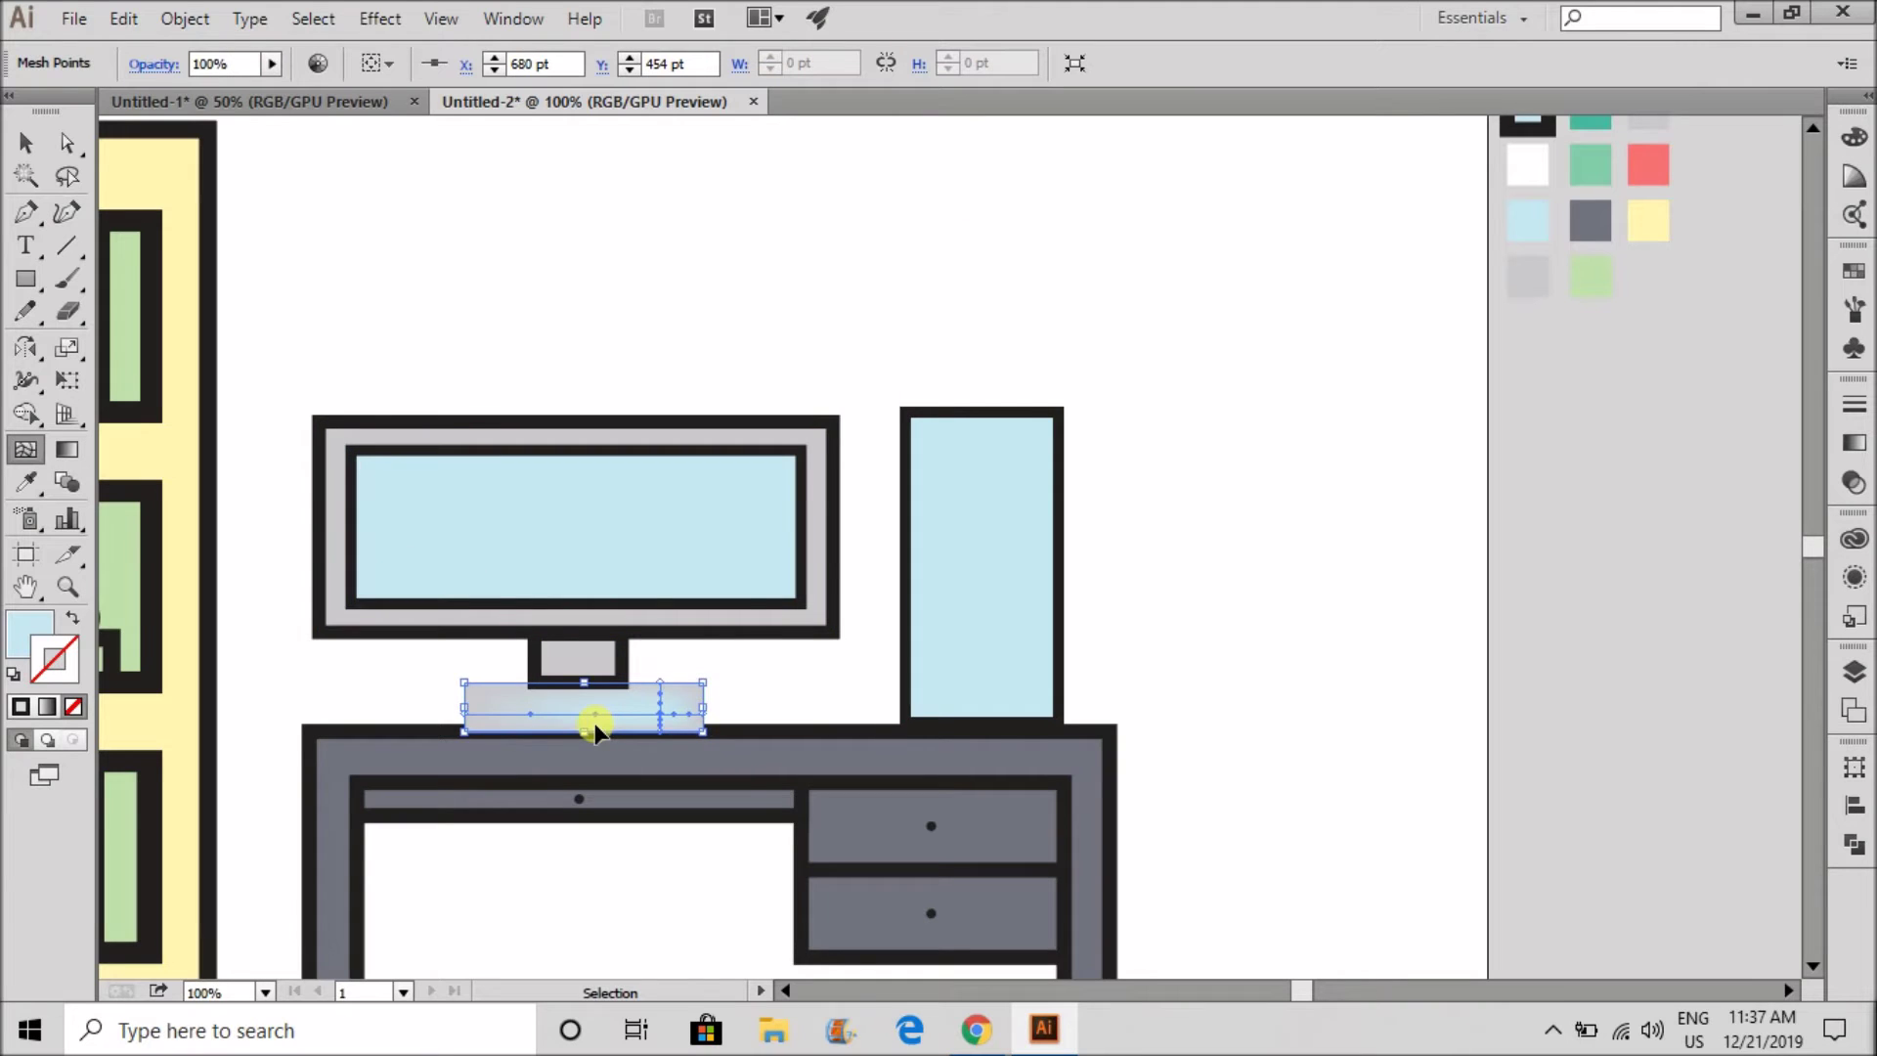
key(ctrl+z)
- Match the tower to the monitor stand's light grey fill and 10 pt dark stroke using the Eyedropper
key(i)
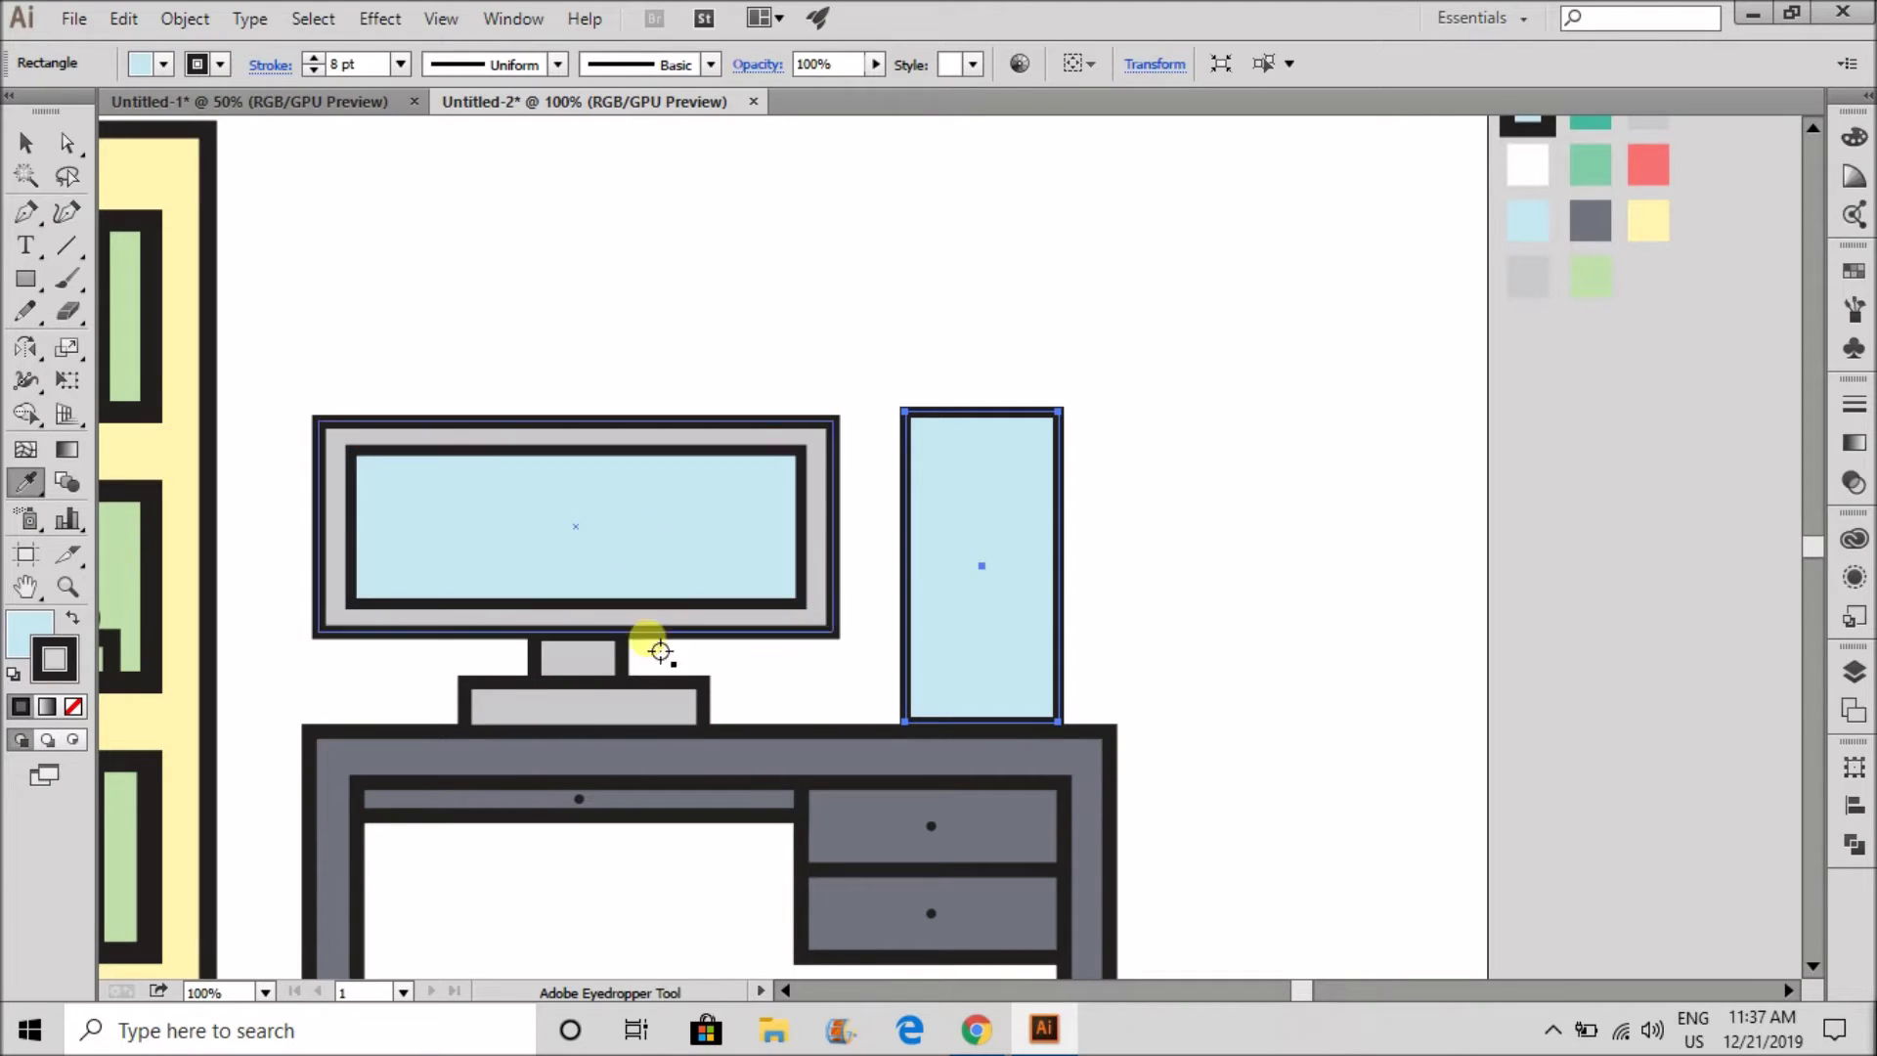
click(607, 663)
click(25, 143)
click(1349, 244)
scroll(993, 542, down, 1)
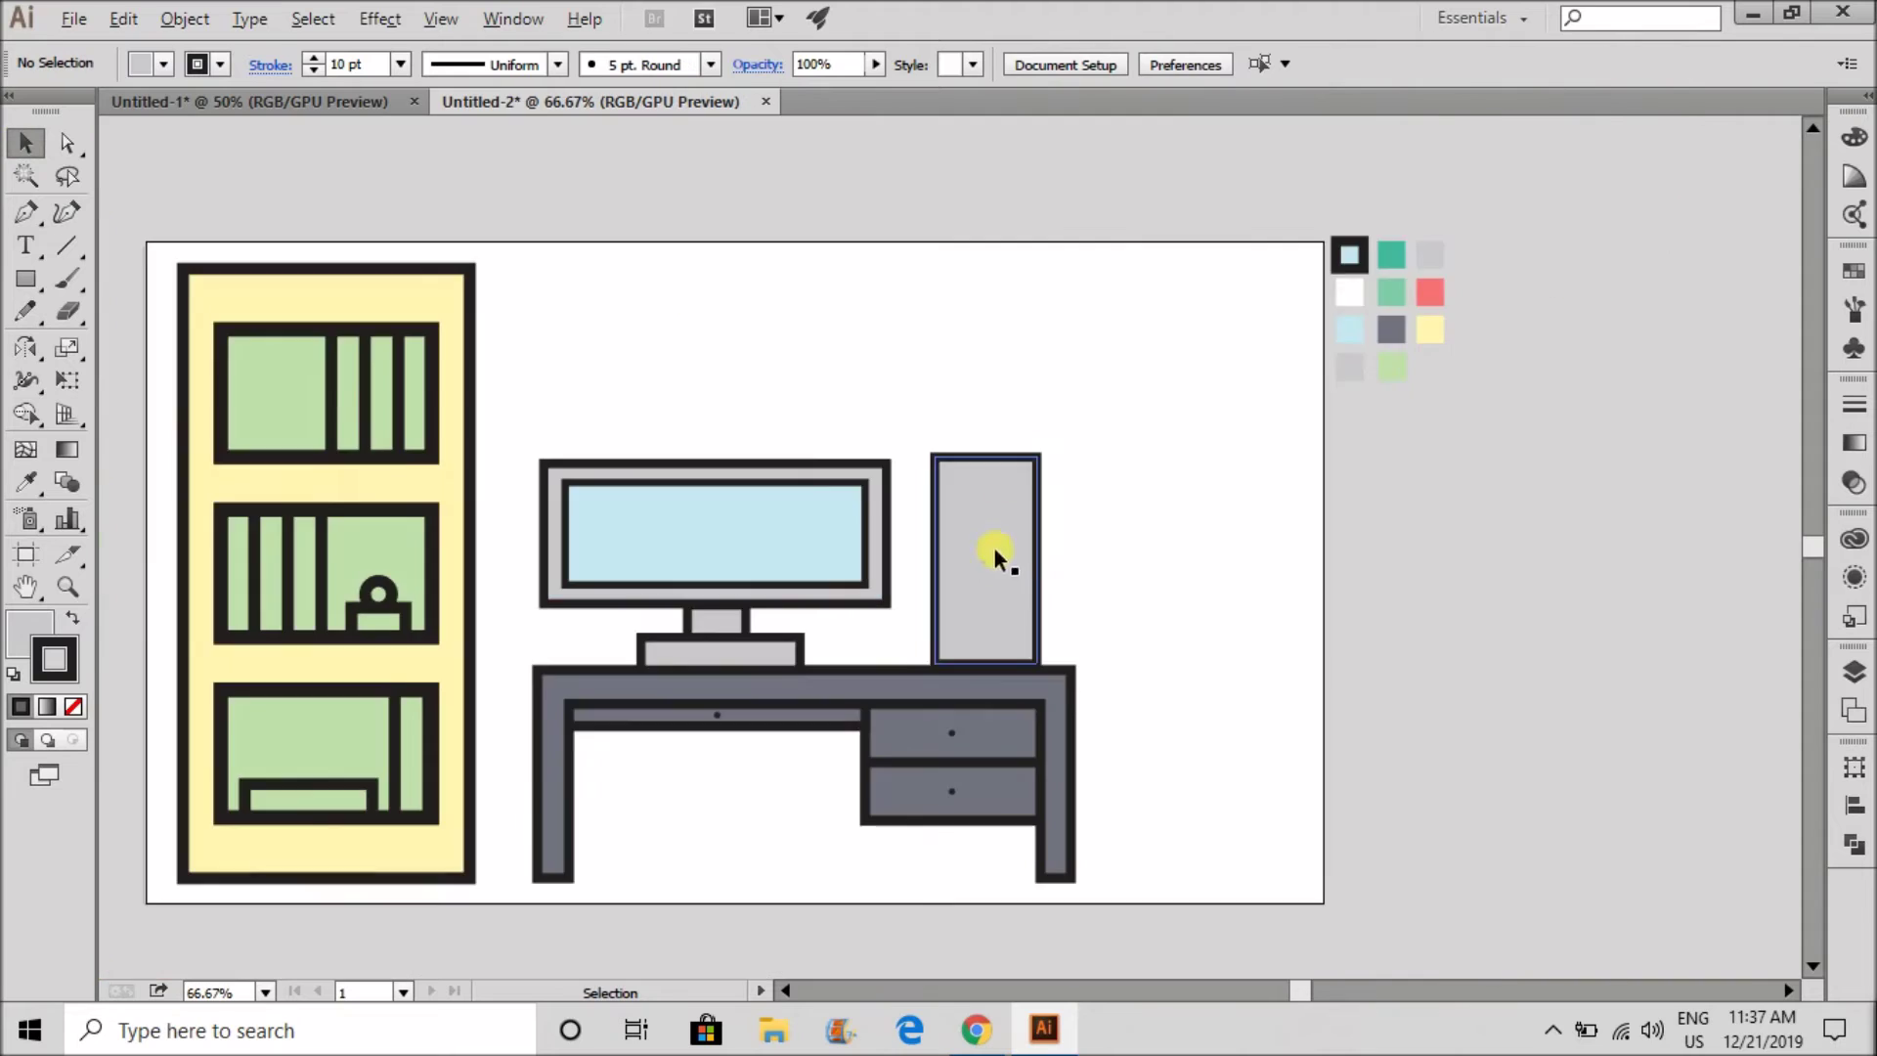
scroll(1076, 582, up, 3)
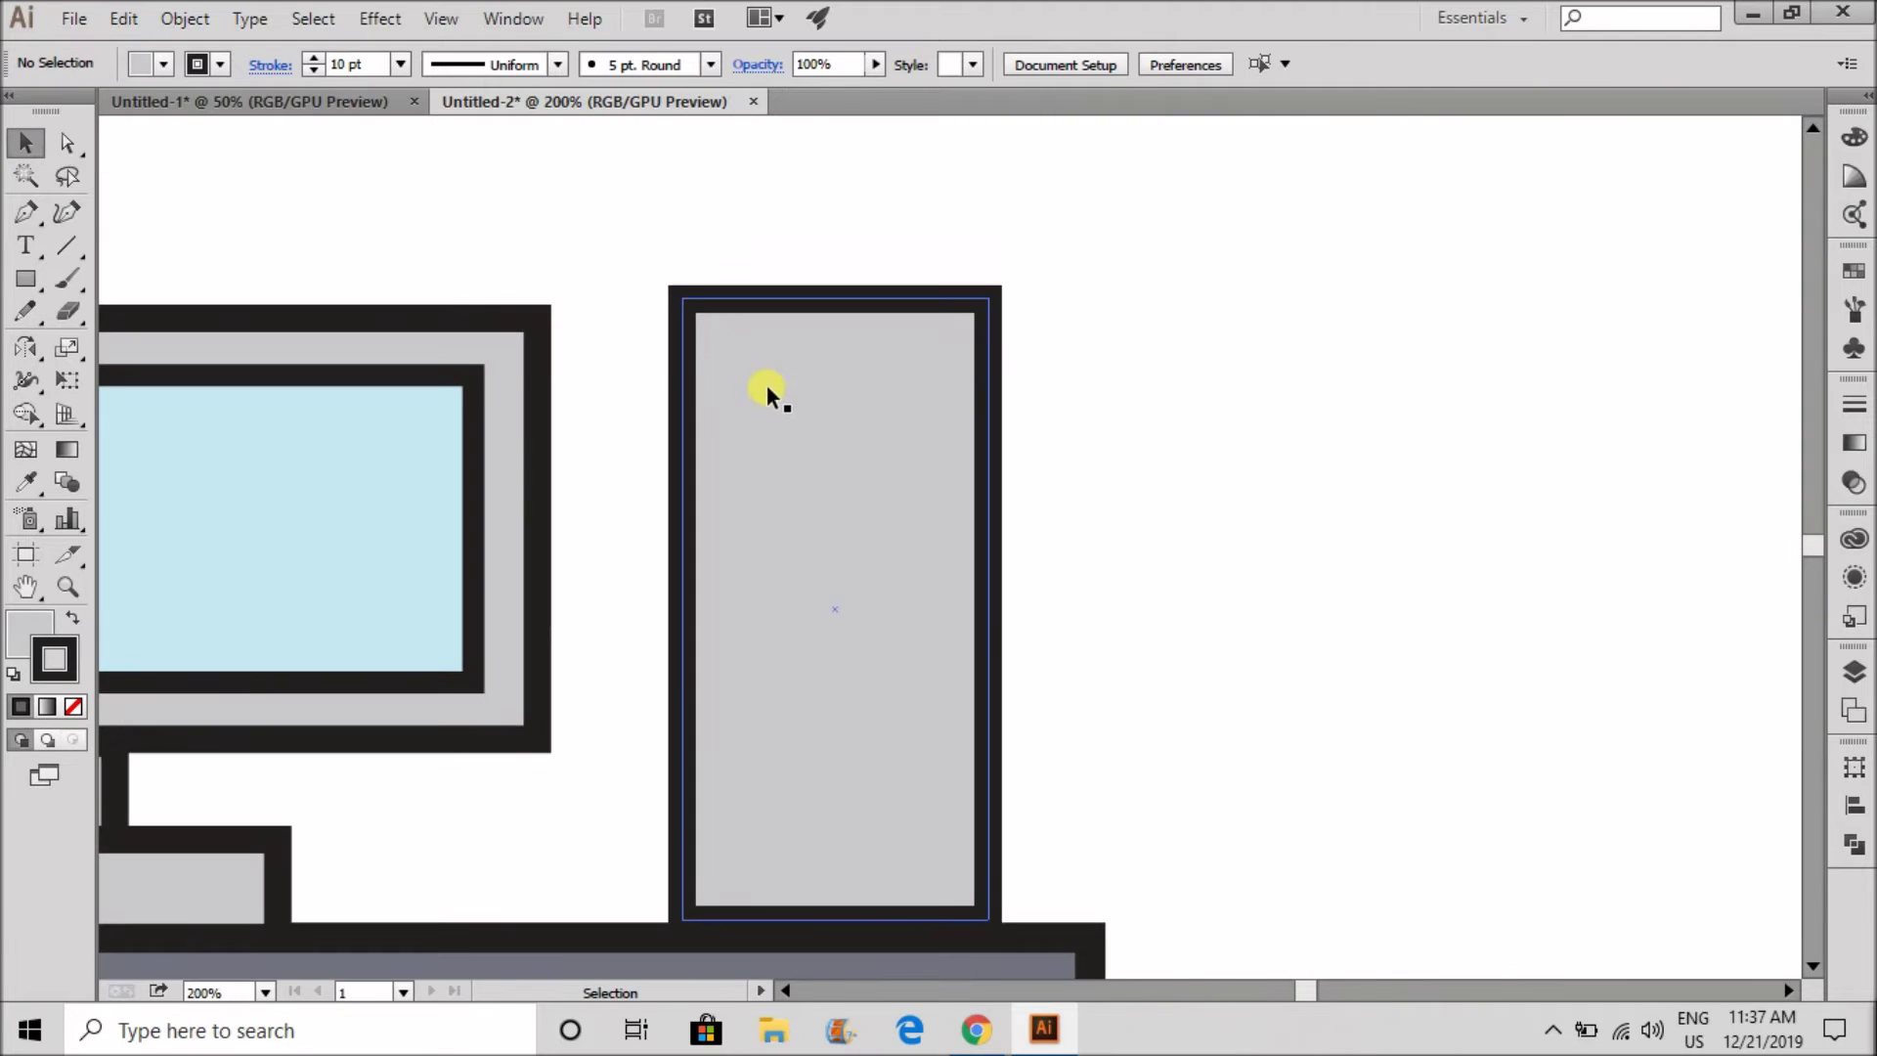
key(l)
drag(683, 392, 1000, 490)
key(ctrl+z)
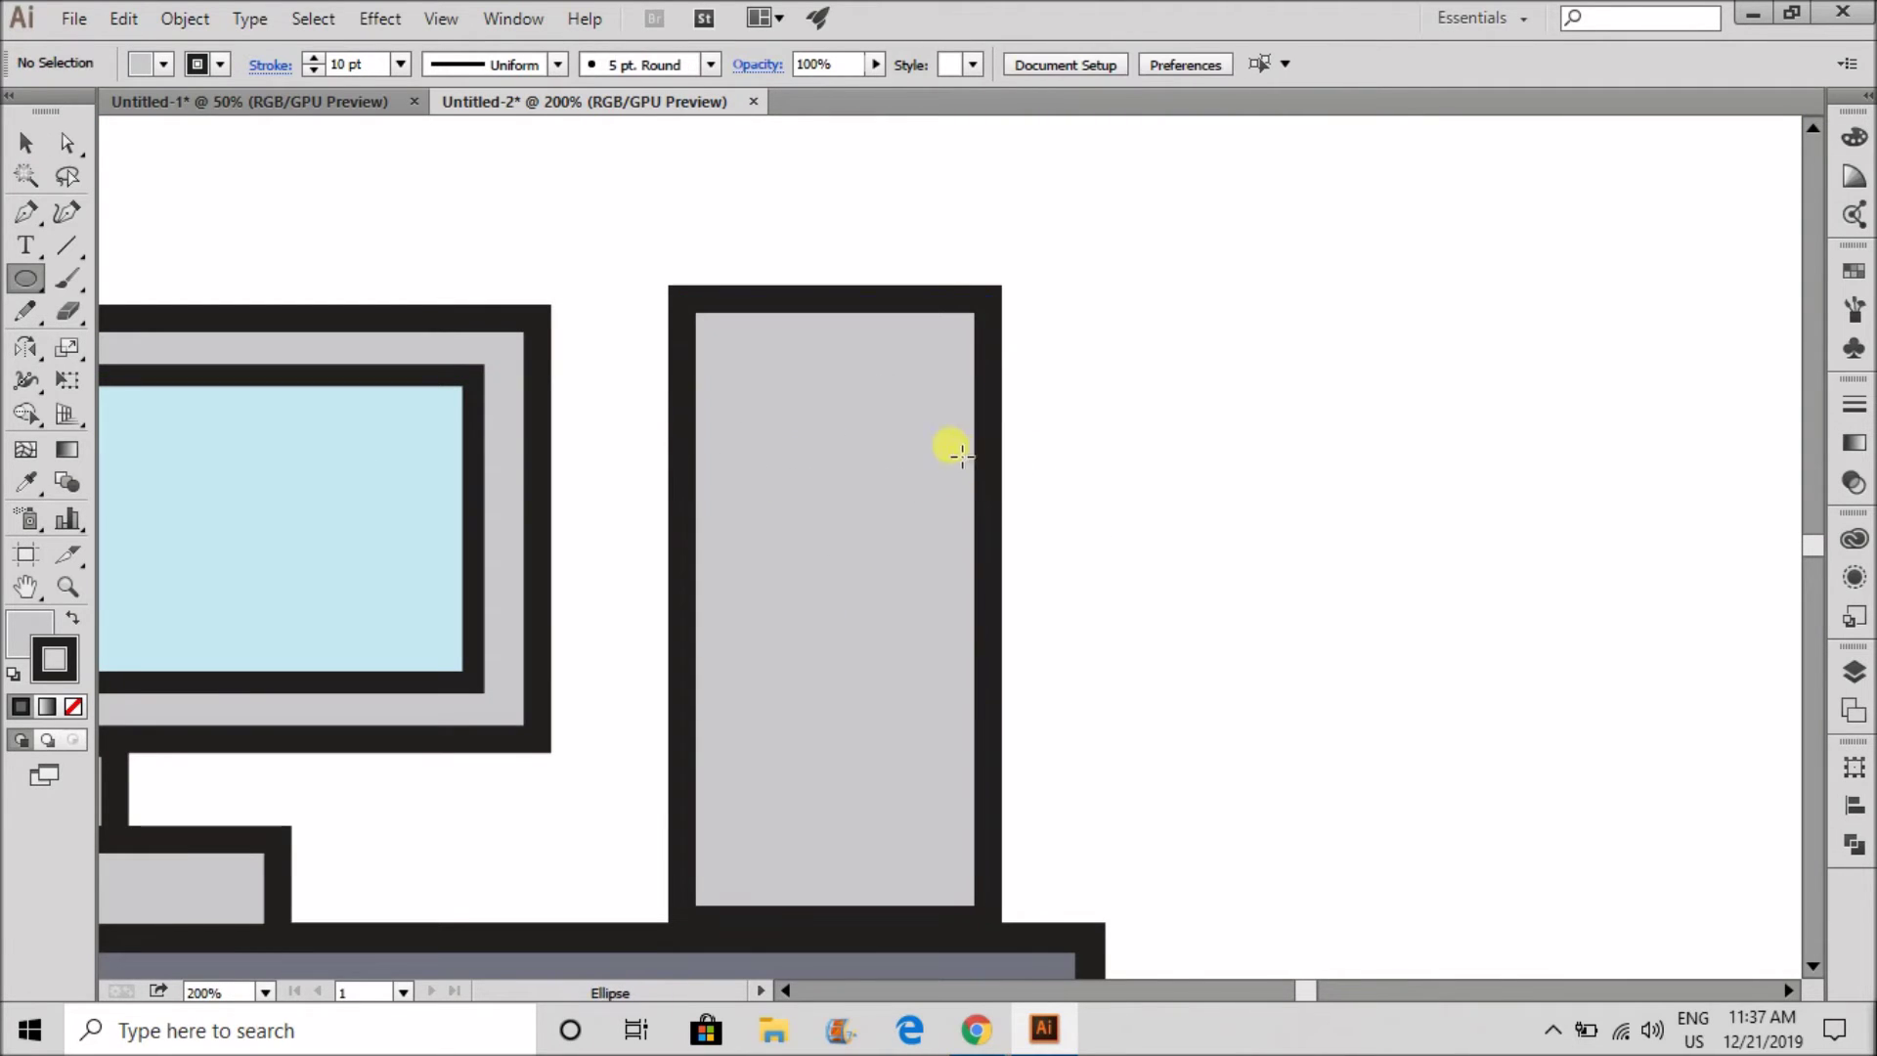
- Draw a horizontal strip about 111 by 22.5 pt across the full width of the tower's upper part
drag(683, 388, 988, 451)
click(37, 138)
click(486, 240)
scroll(587, 282, down, 3)
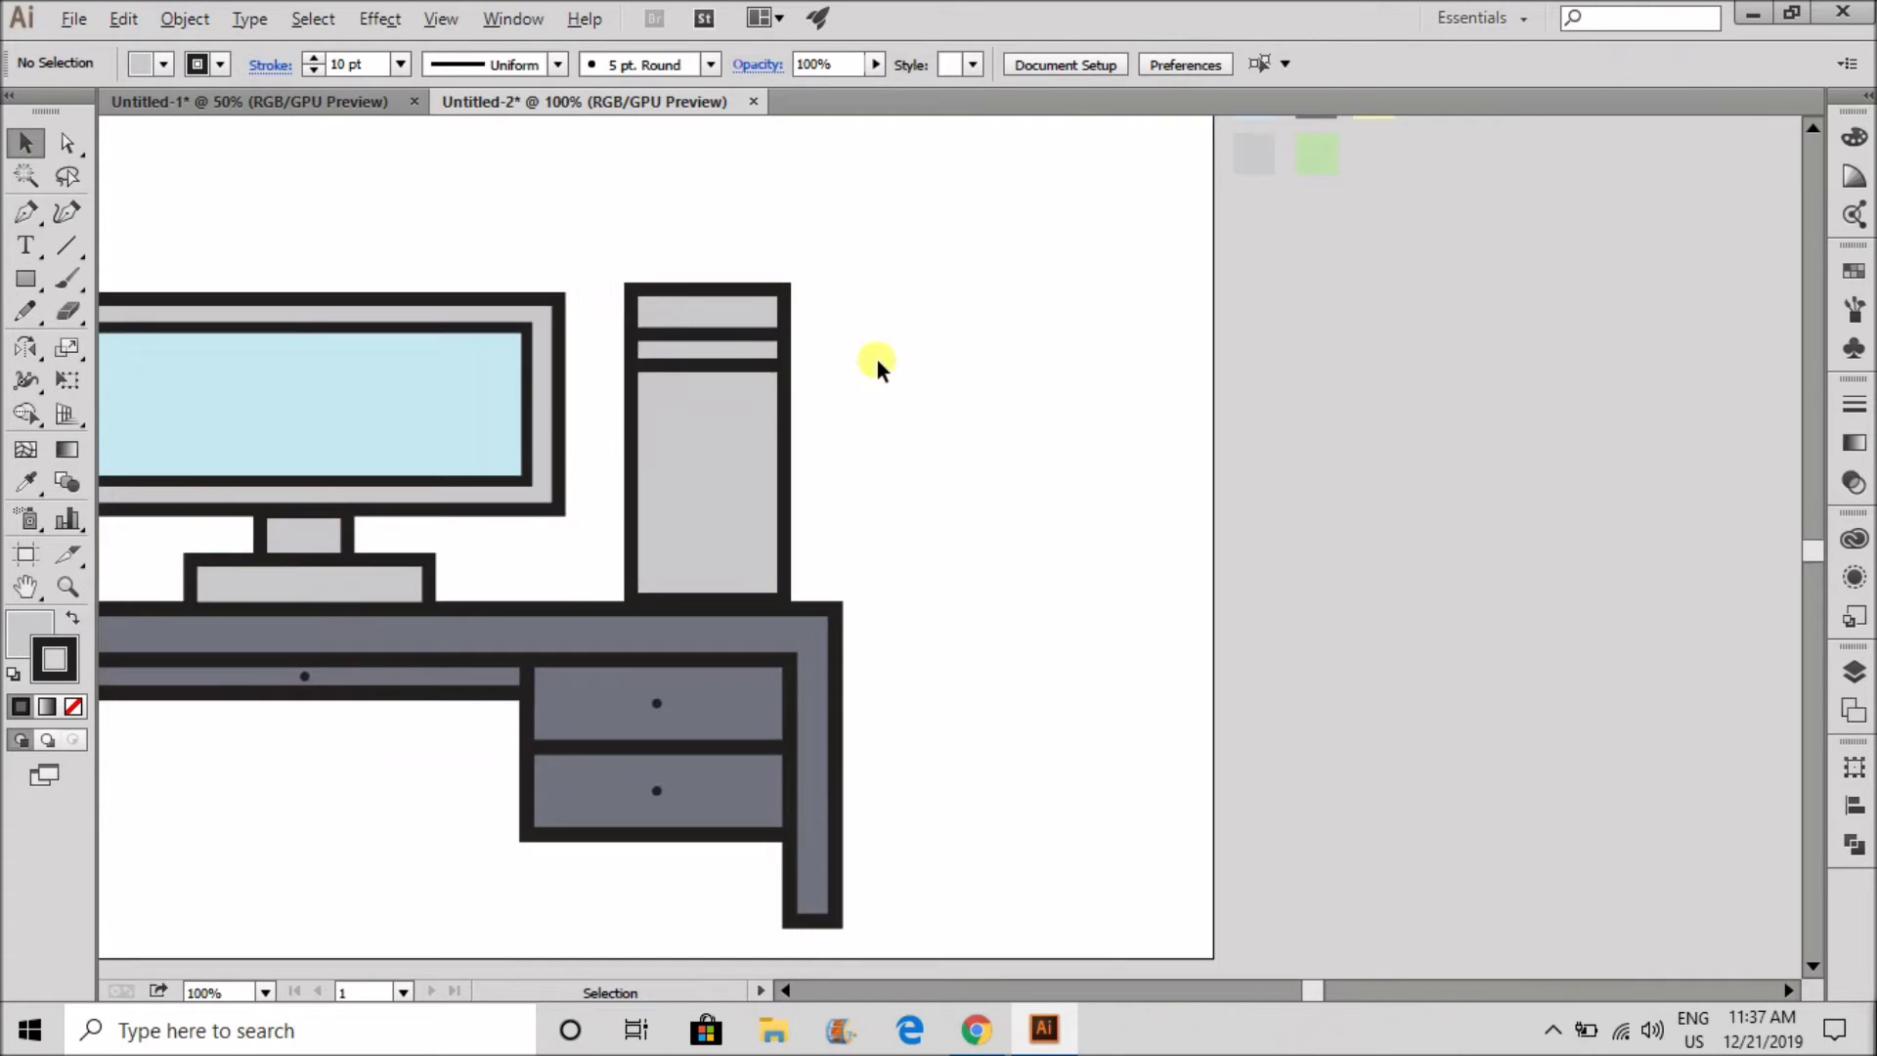
- Nudge the horizontal strip slightly upward on the tower
scroll(758, 411, up, 2)
click(778, 286)
key(Up)
key(Up)
key(Up)
key(Up)
key(Up)
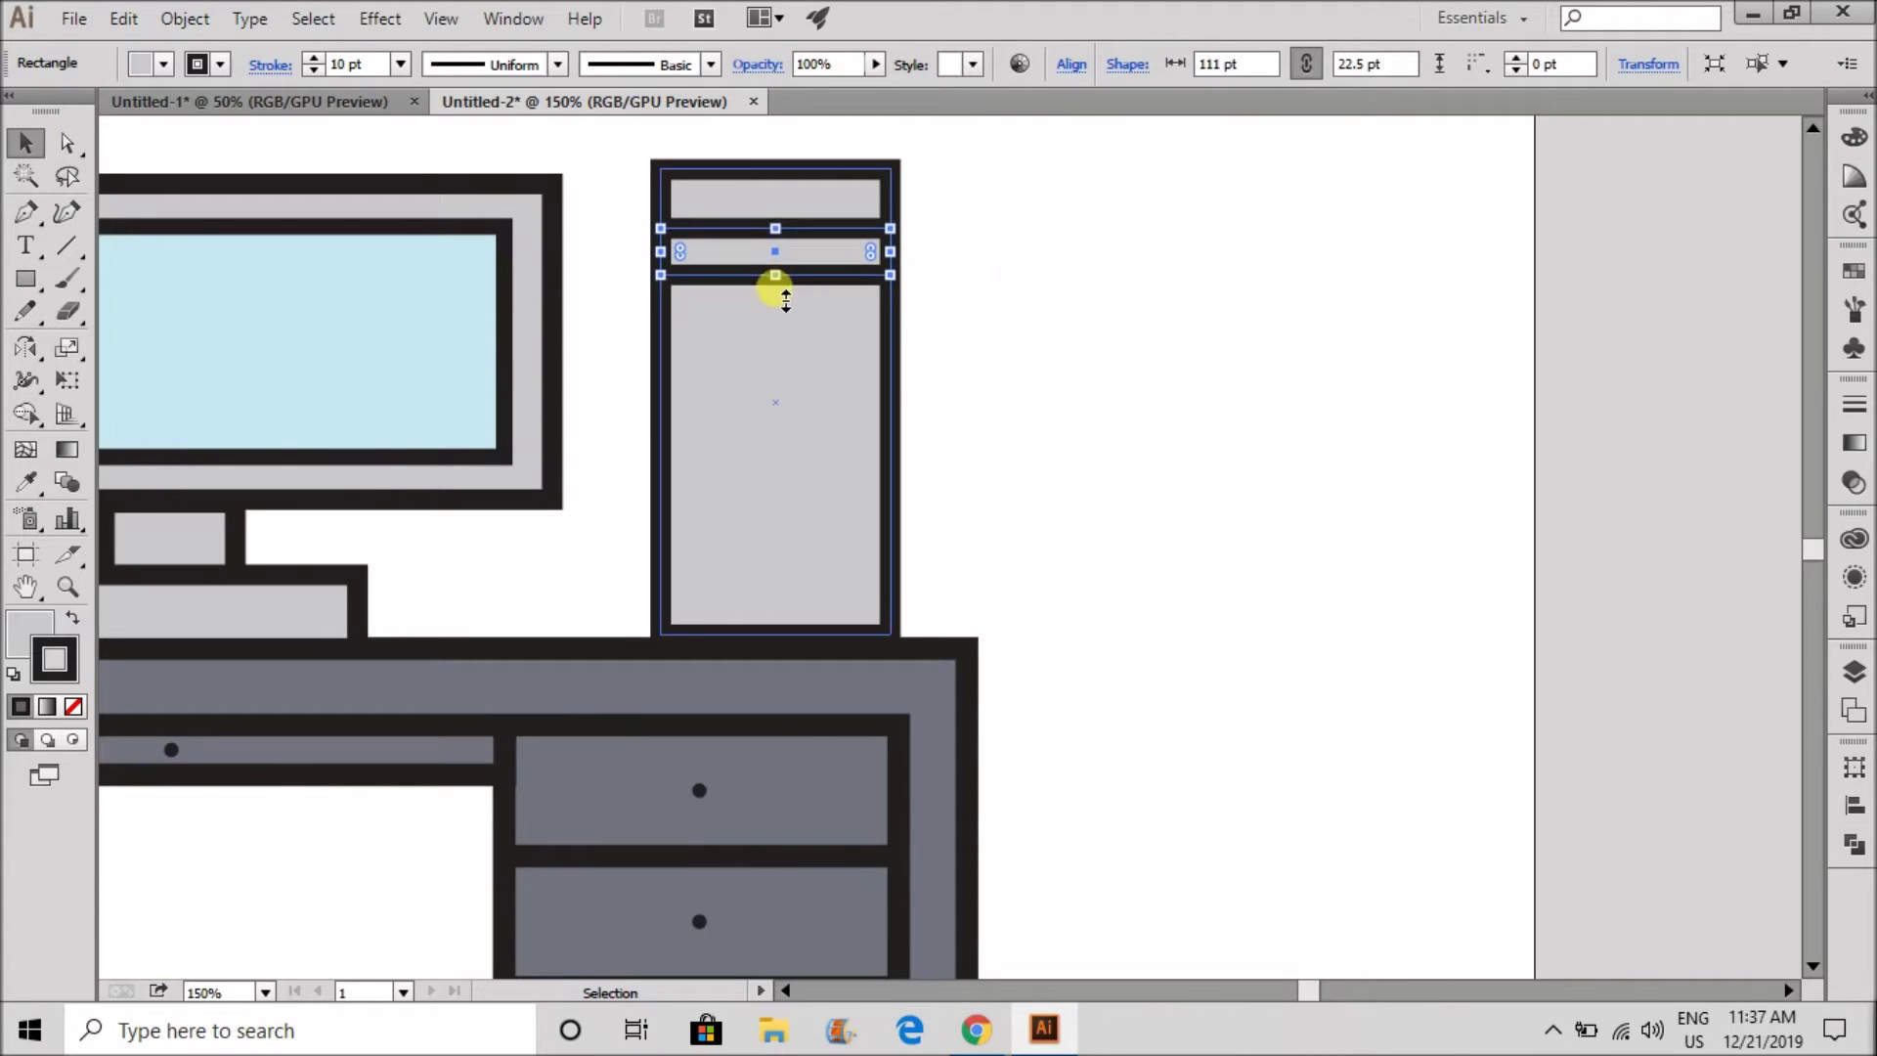
click(947, 313)
- Add a flattened copy of the strip a little below it as a thick dark band across the tower
drag(801, 277, 802, 547)
key(super)
click(1191, 432)
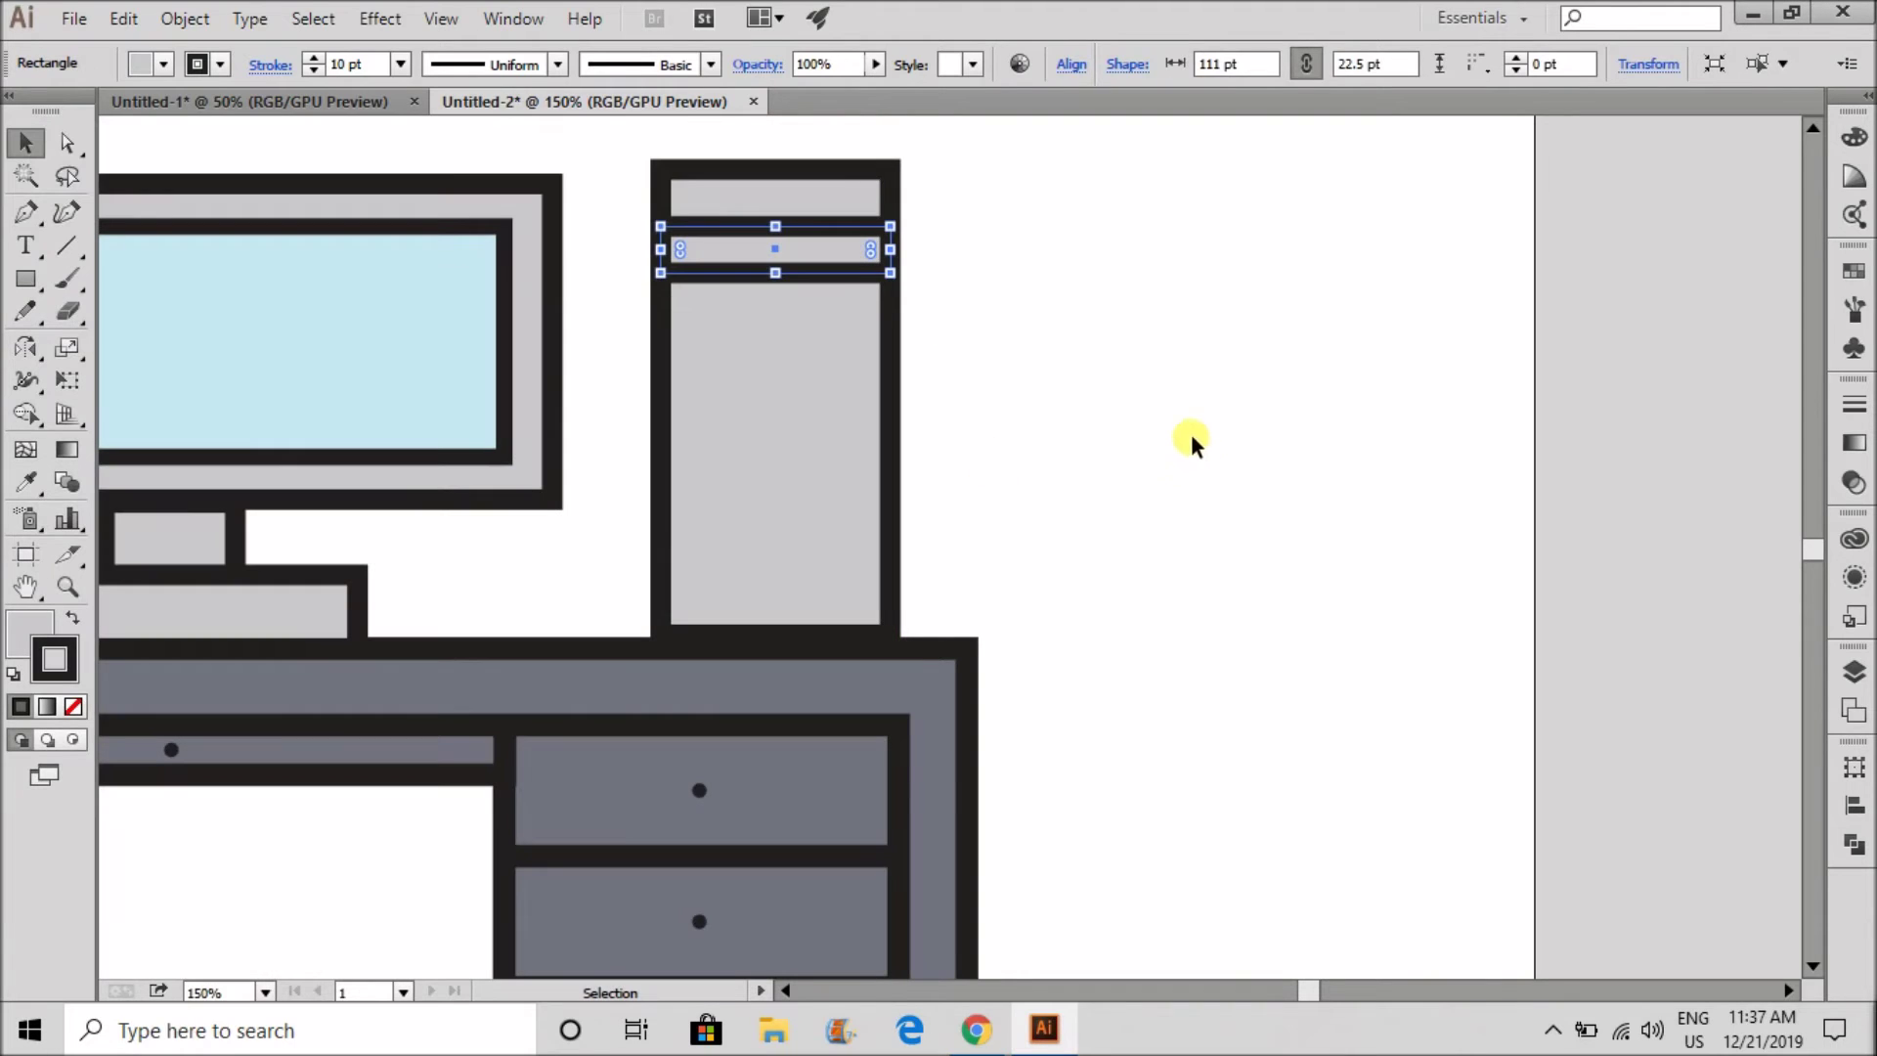
shift+click(818, 274)
click(1006, 293)
drag(830, 282, 827, 577)
click(1107, 428)
key(ctrl+z)
drag(723, 349, 823, 311)
scroll(724, 354, up, 2)
key(ctrl+z)
click(1269, 391)
scroll(1151, 421, down, 3)
scroll(1000, 430, up, 3)
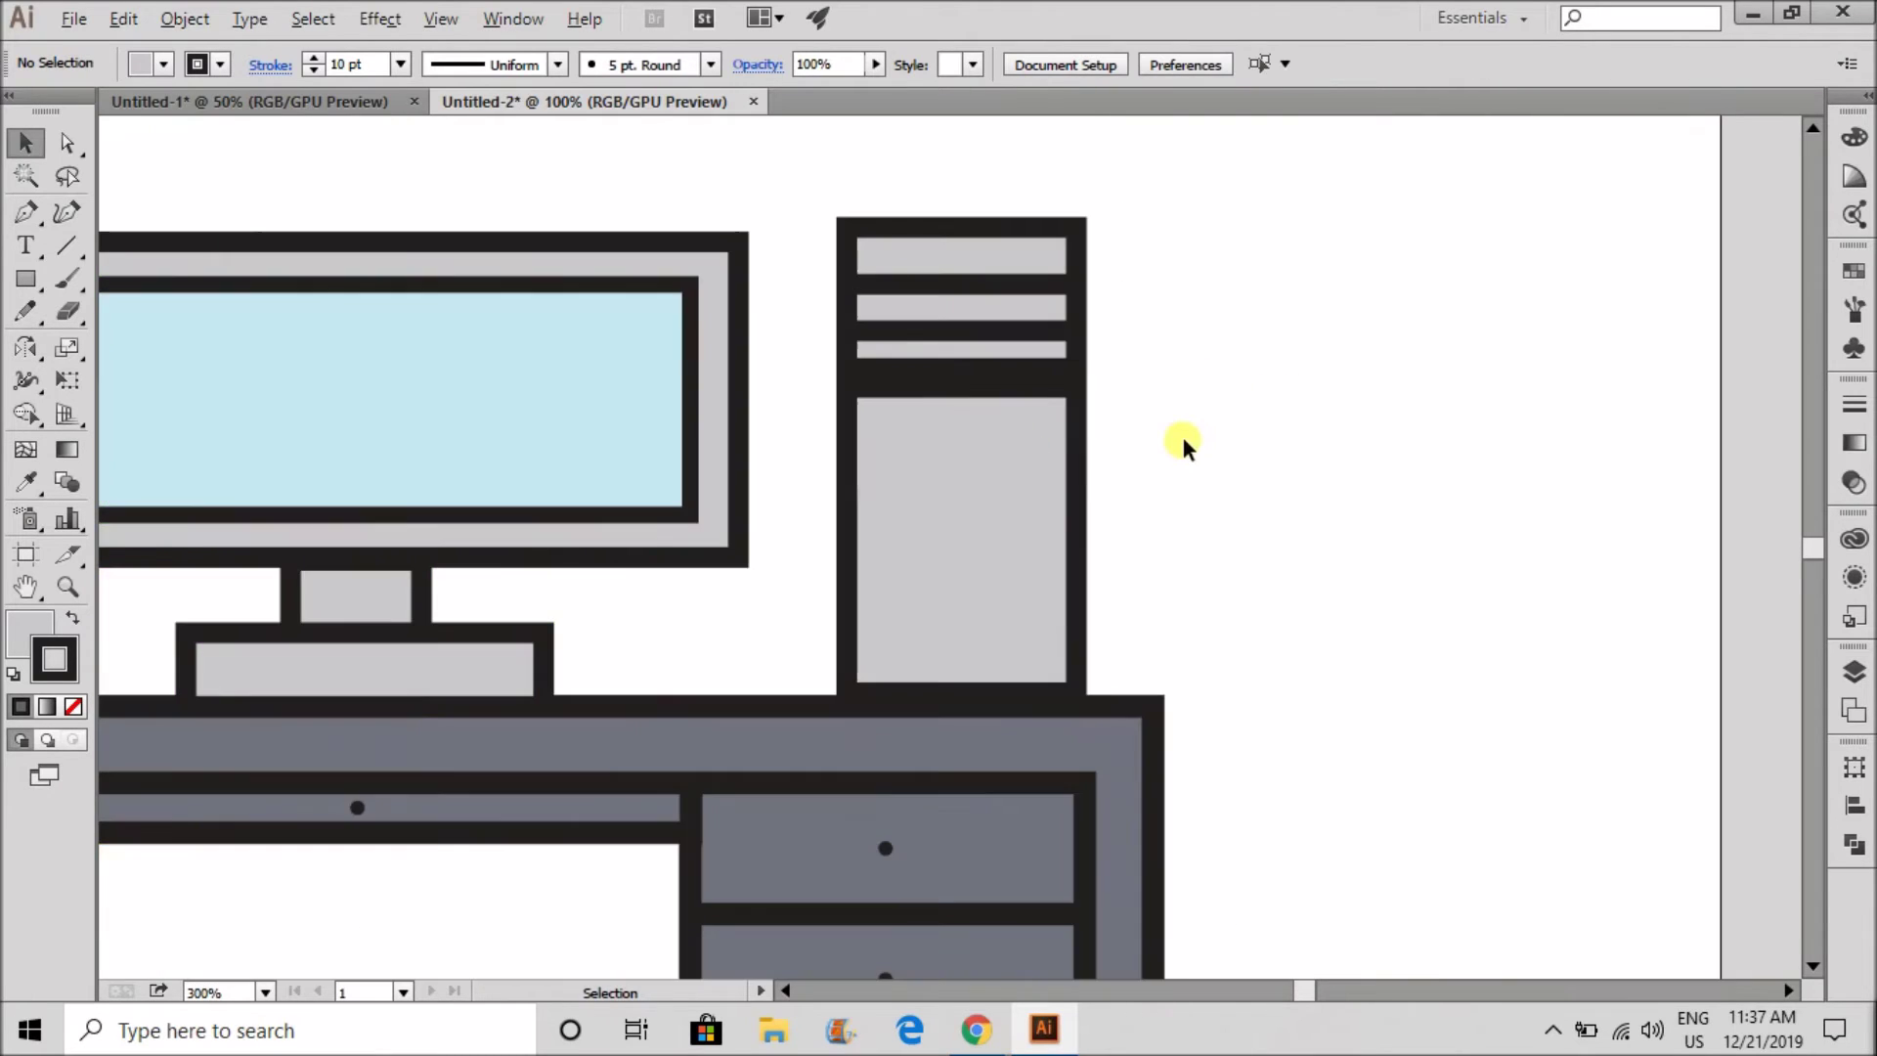
- Draw a small upright rectangle in the upper middle of the tower's large lower panel
key(m)
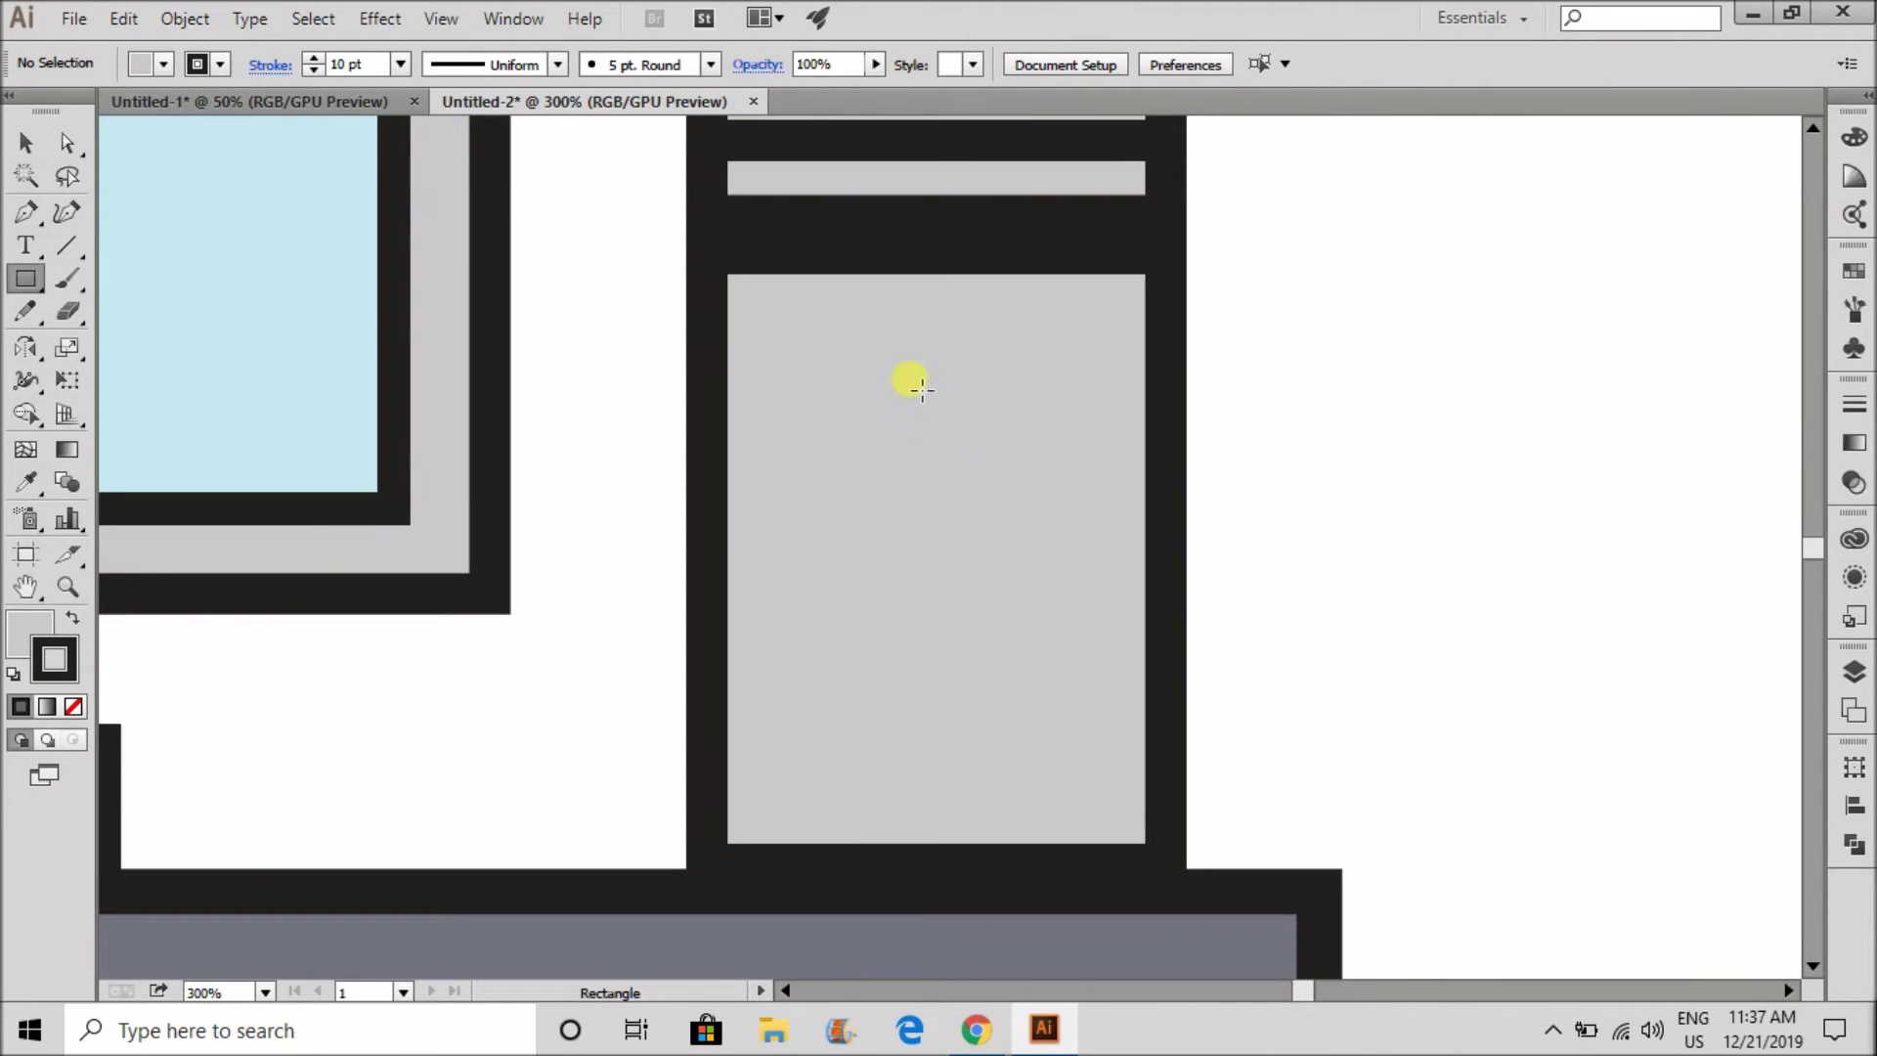
drag(890, 339, 990, 583)
click(26, 143)
click(597, 308)
- Draw a tiny circle at the upper end of the small upright rectangle's inner slot
scroll(931, 463, up, 3)
scroll(815, 529, down, 1)
key(l)
scroll(889, 426, up, 1)
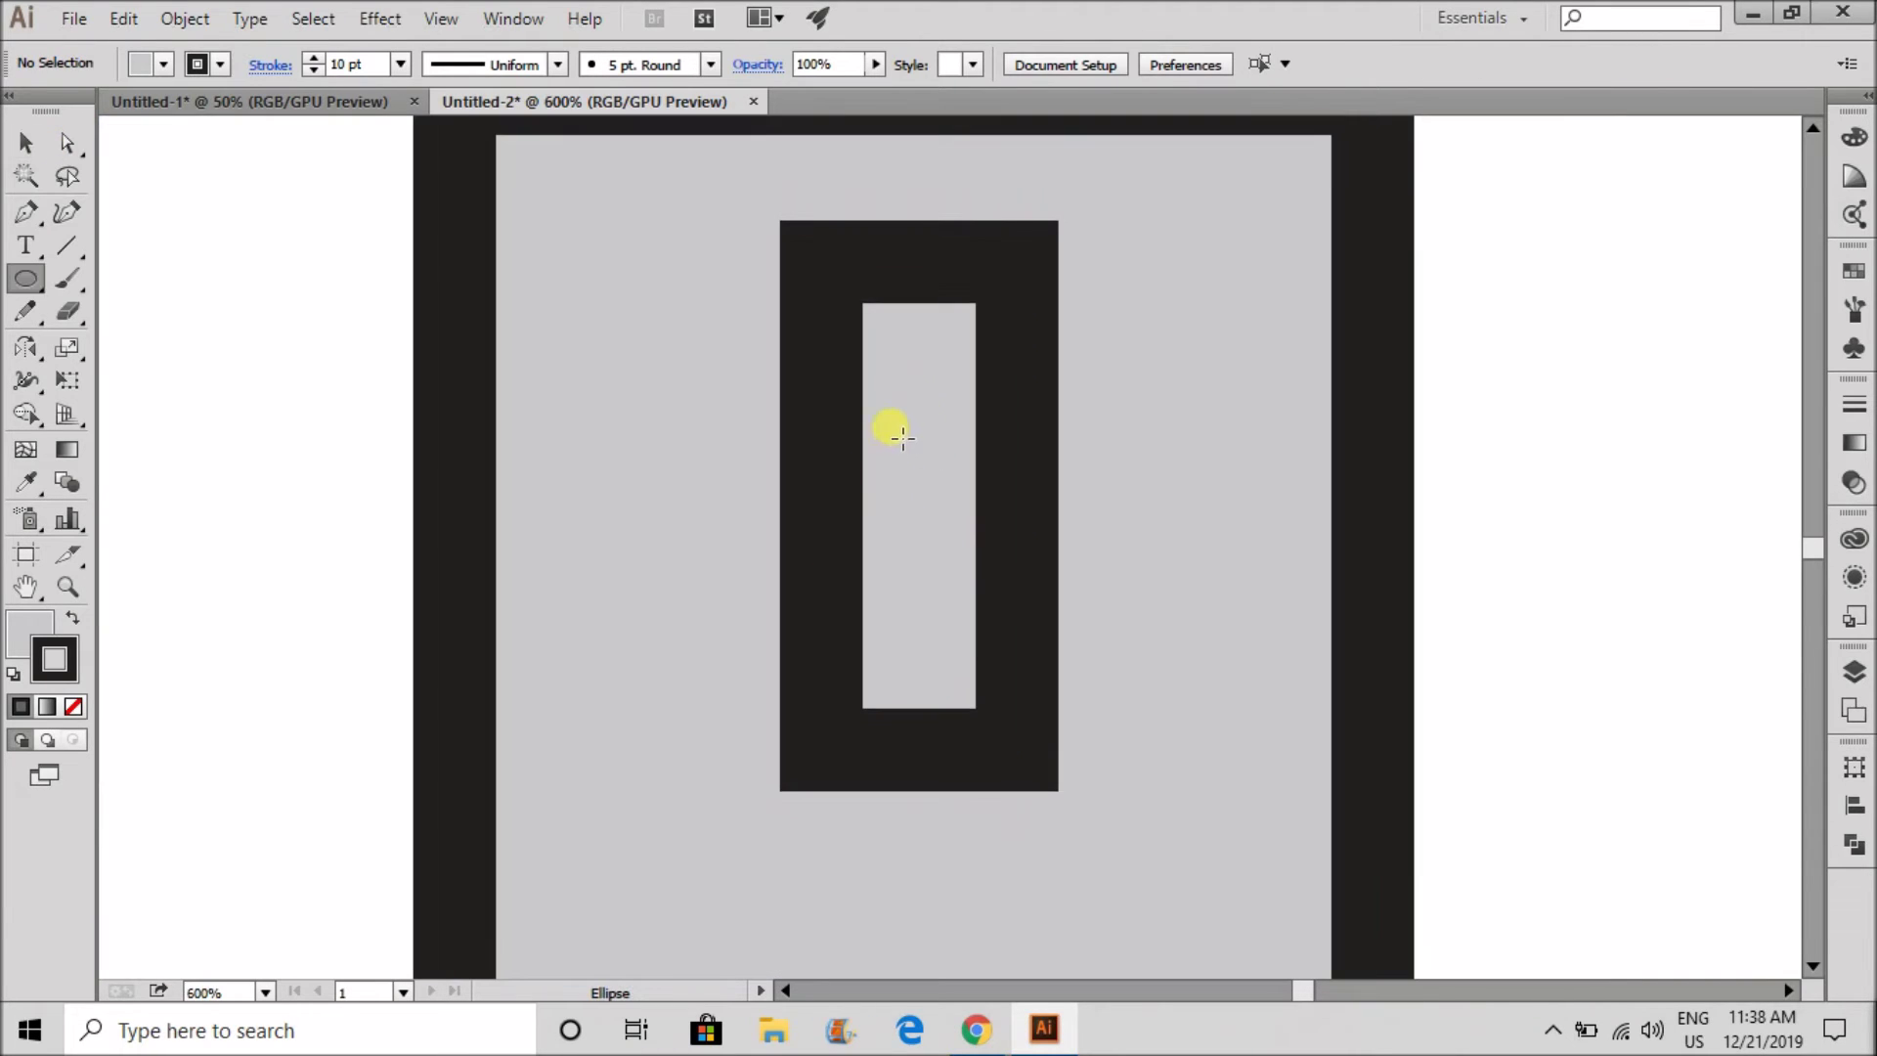
scroll(930, 368, up, 2)
drag(934, 354, 961, 350)
scroll(771, 425, down, 5)
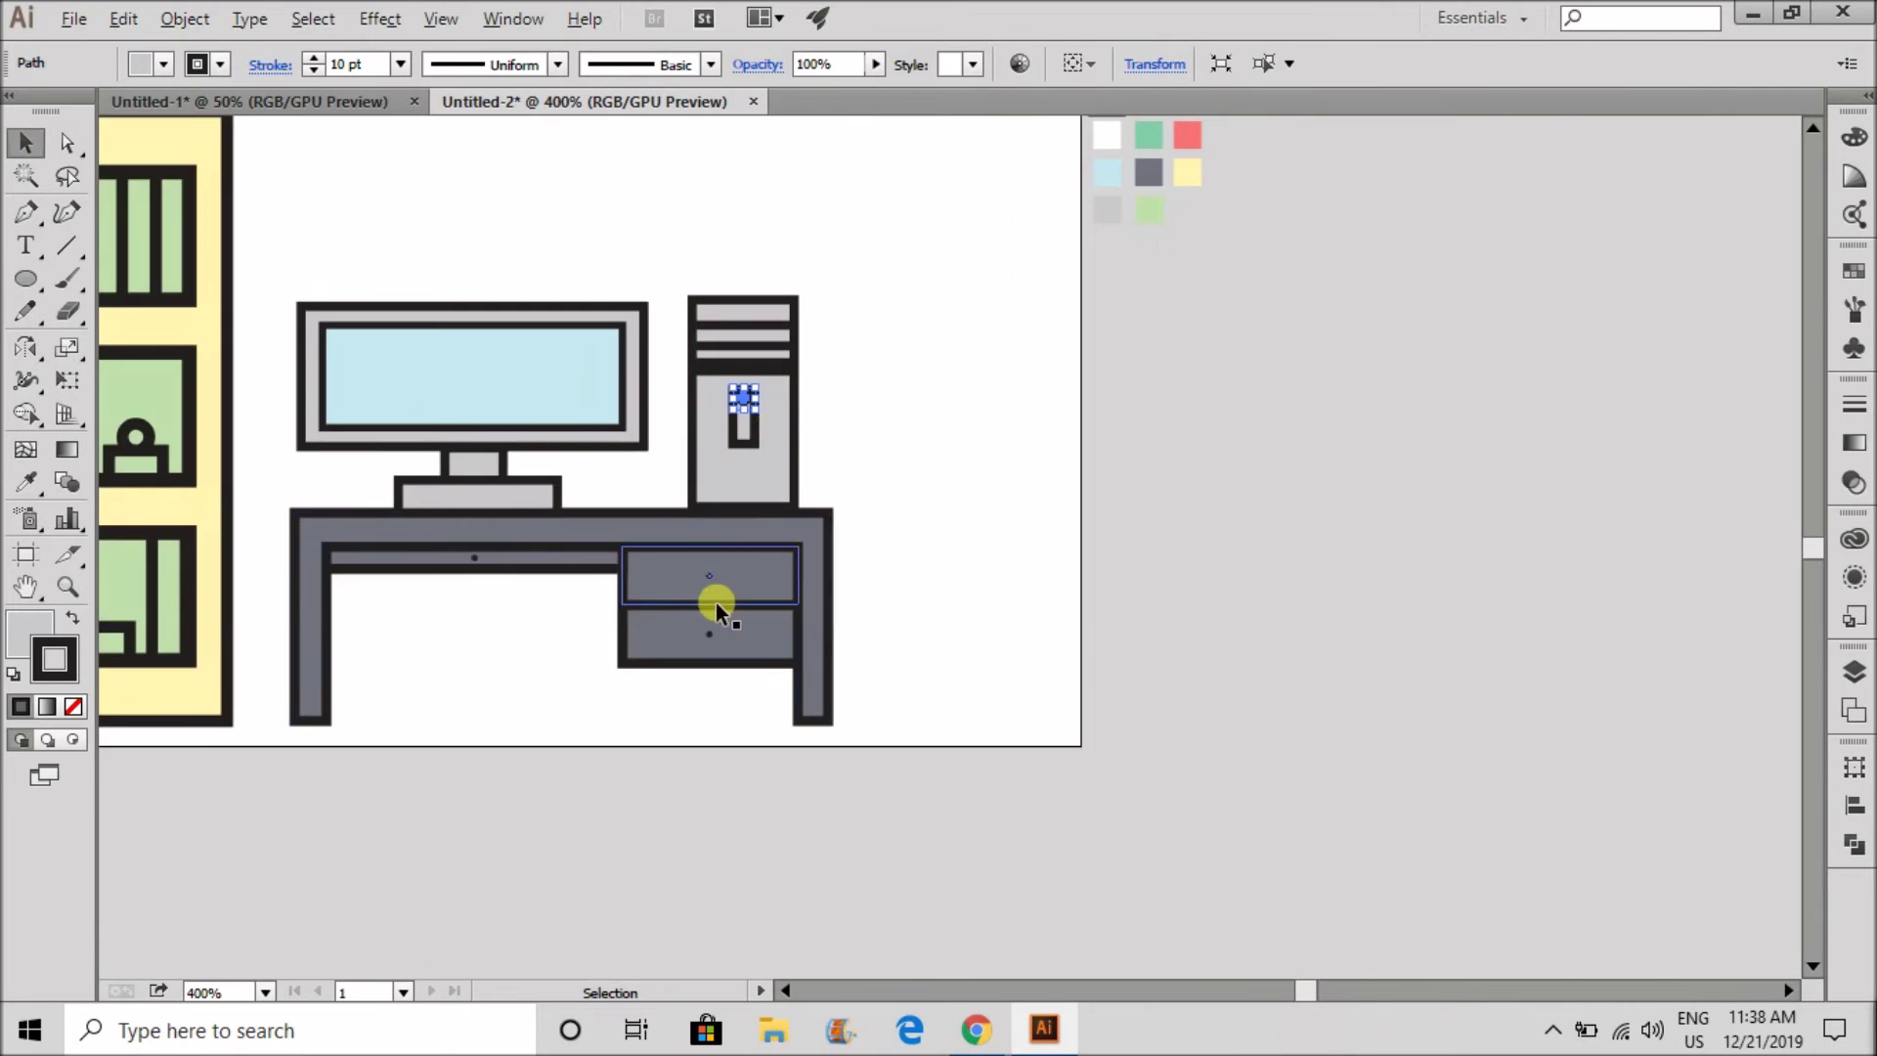
- Match the tiny circle to the drawer knob's solid dark fill without a stroke using the Eyedropper
scroll(735, 588, up, 3)
key(i)
click(766, 531)
scroll(773, 488, down, 3)
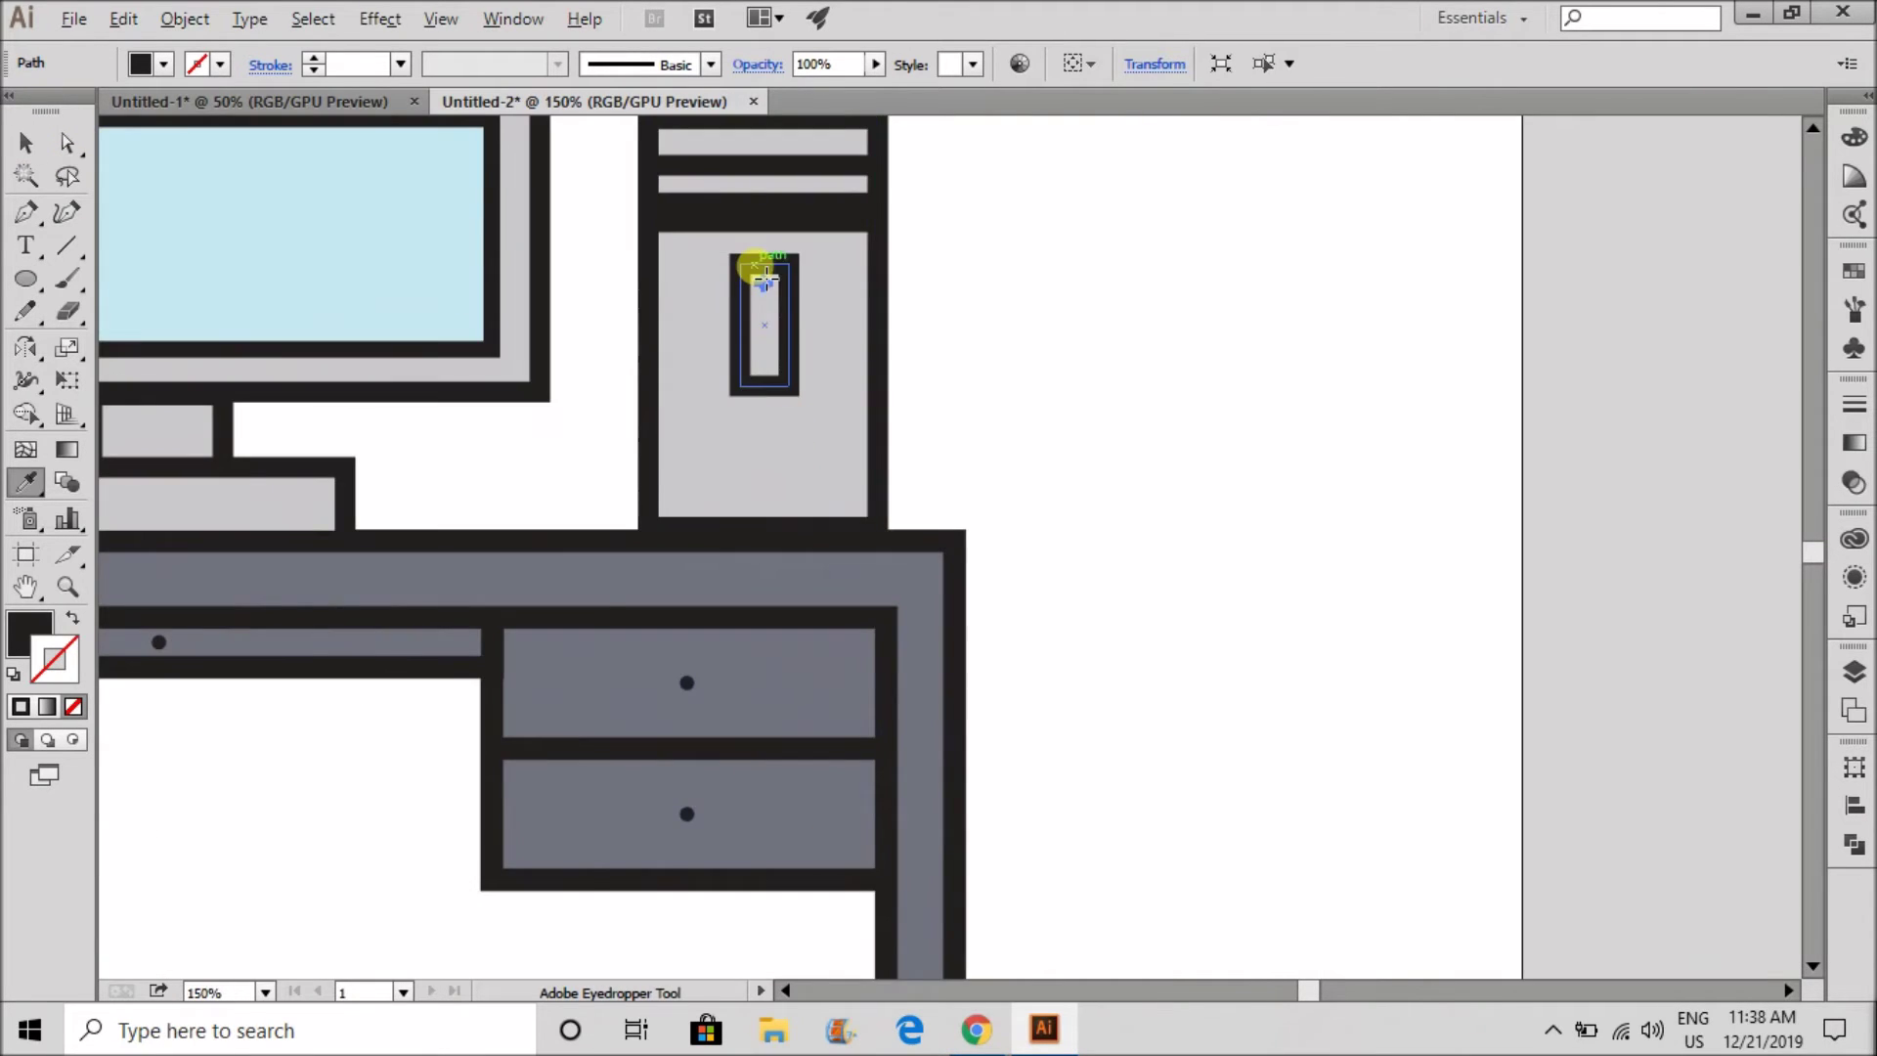
scroll(754, 264, up, 4)
key(v)
click(1619, 496)
- Try to copy the dot straight down the slot and repeat the copy into a column of five dots
scroll(885, 411, up, 2)
drag(697, 291, 700, 341)
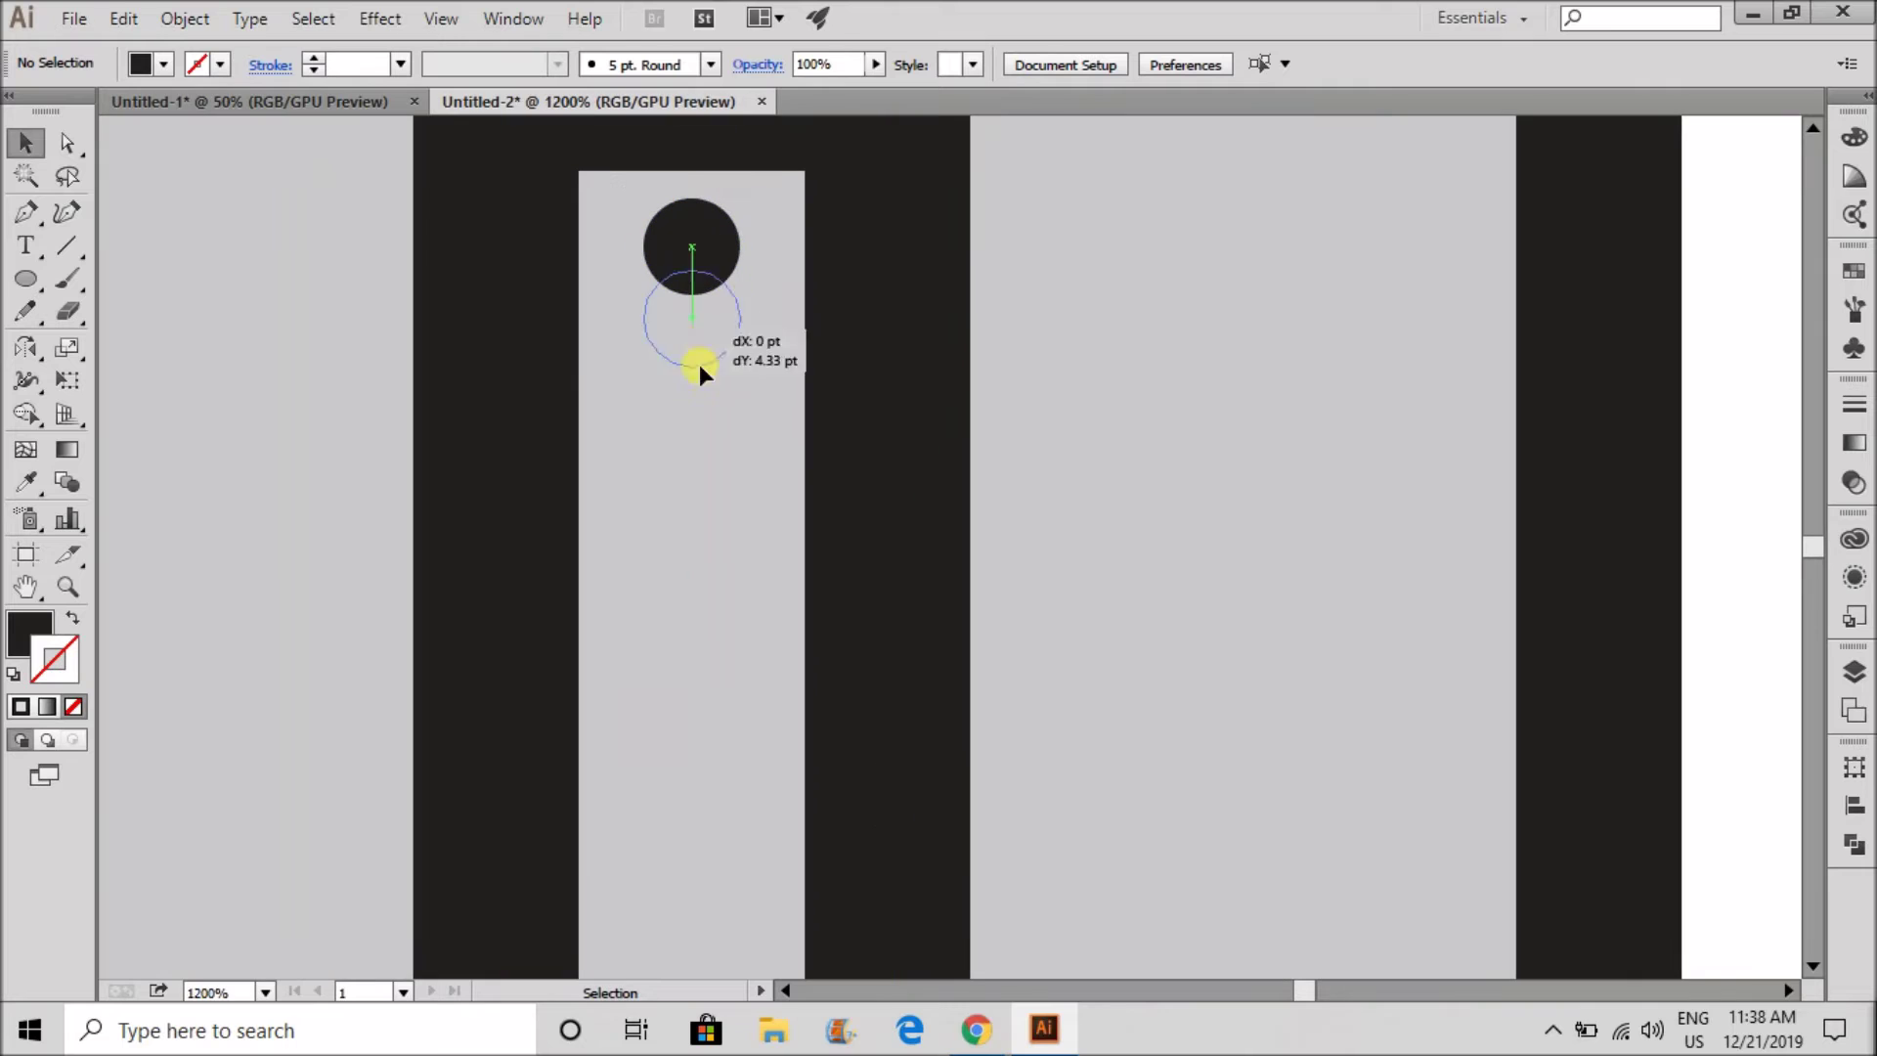
drag(694, 436, 695, 422)
key(ctrl+d)
key(ctrl+d)
scroll(694, 421, down, 3)
key(ctrl+d)
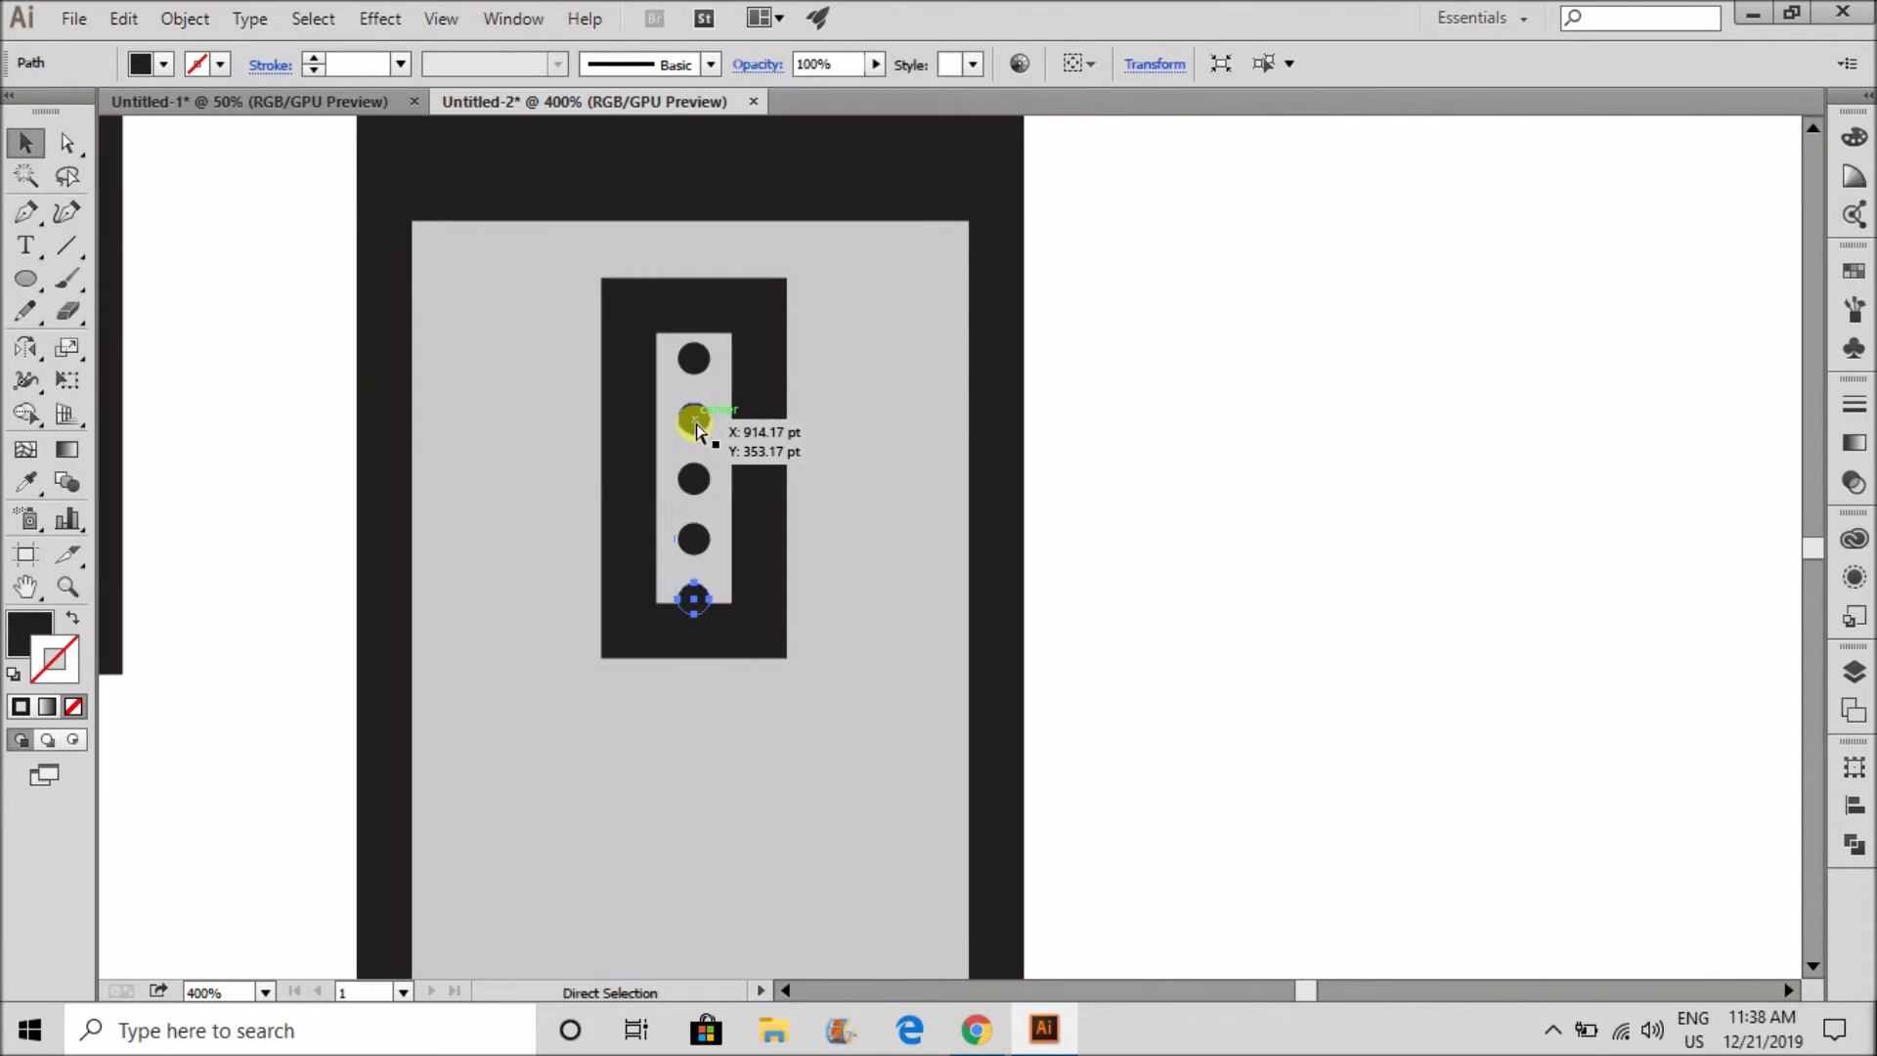
- Delete the four copied dots, keeping only the original dot at the slot's upper end
scroll(667, 538, up, 3)
scroll(667, 538, down, 3)
scroll(739, 326, up, 1)
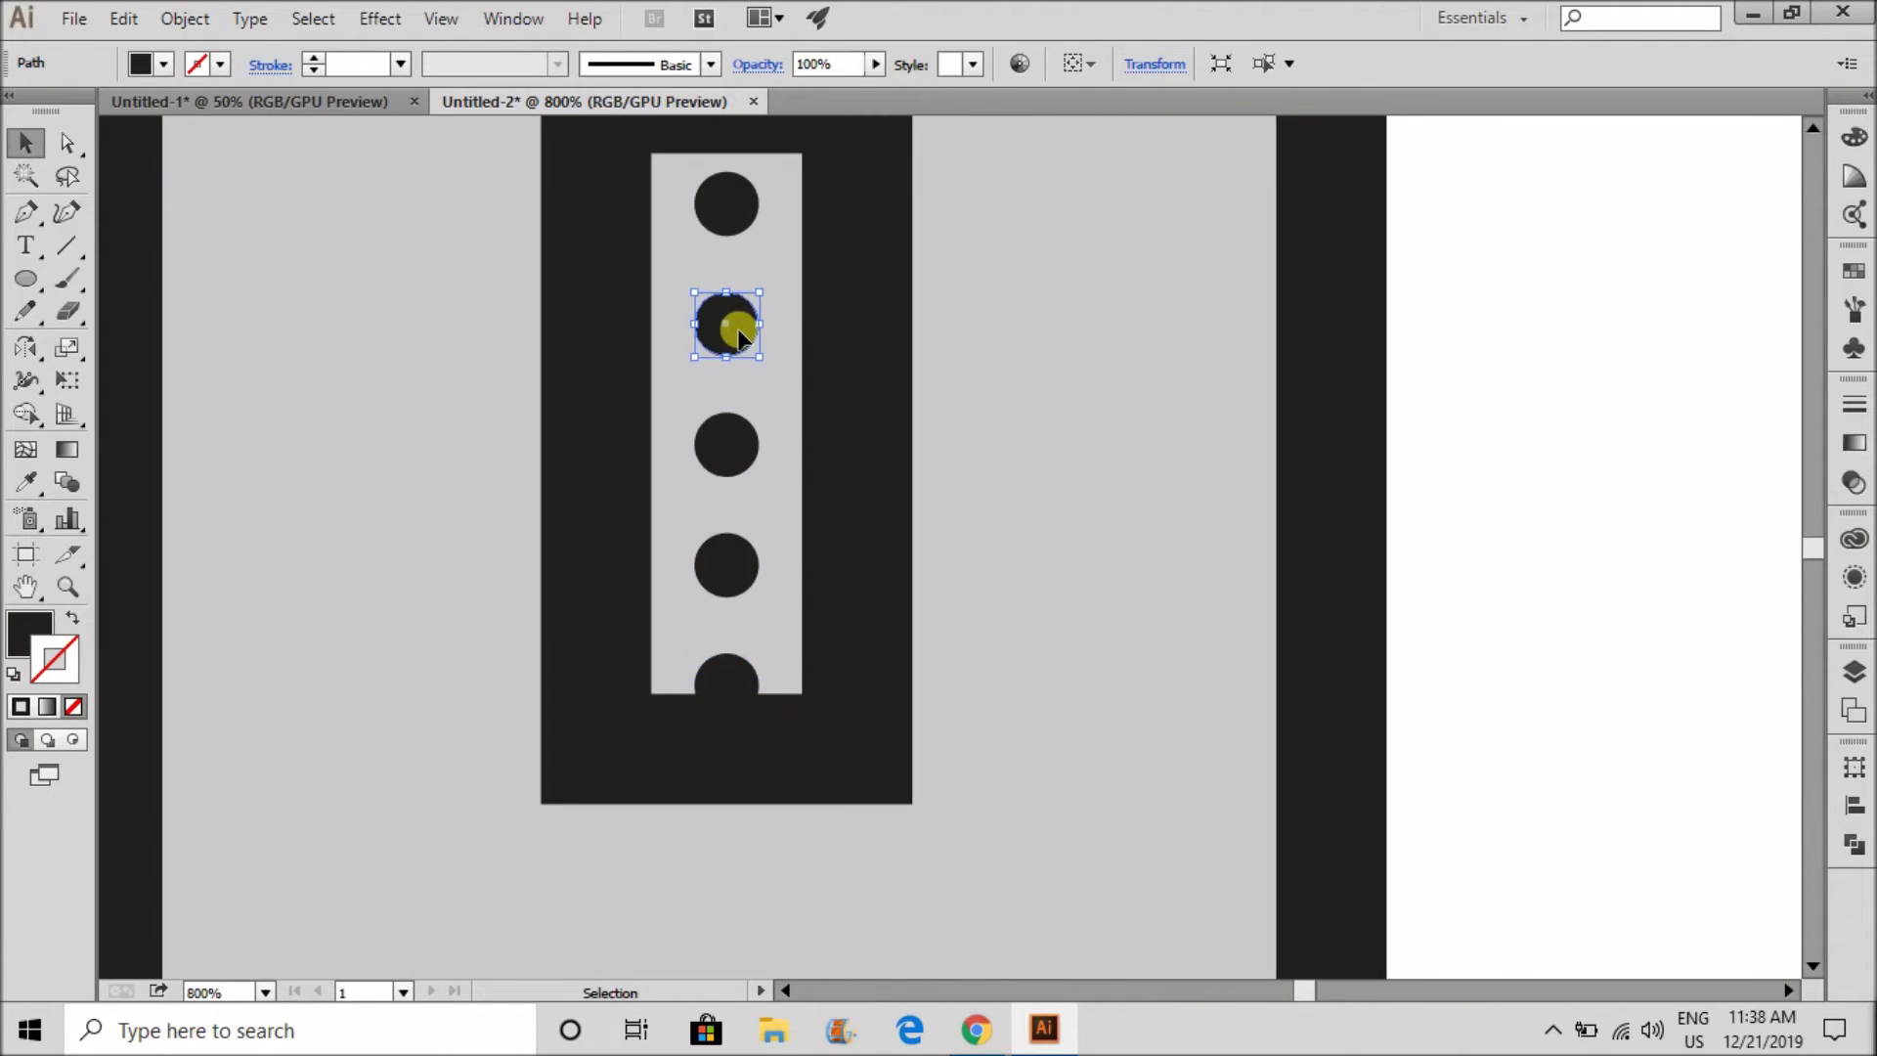
key(Delete)
click(728, 444)
key(Delete)
click(747, 569)
key(Delete)
click(735, 672)
key(Delete)
- Copy the remaining dot downward and repeat the copy to make a column of four evenly spaced dots inside the slot
drag(706, 192, 724, 342)
key(ctrl+d)
key(ctrl+d)
click(1626, 421)
scroll(1415, 483, down, 7)
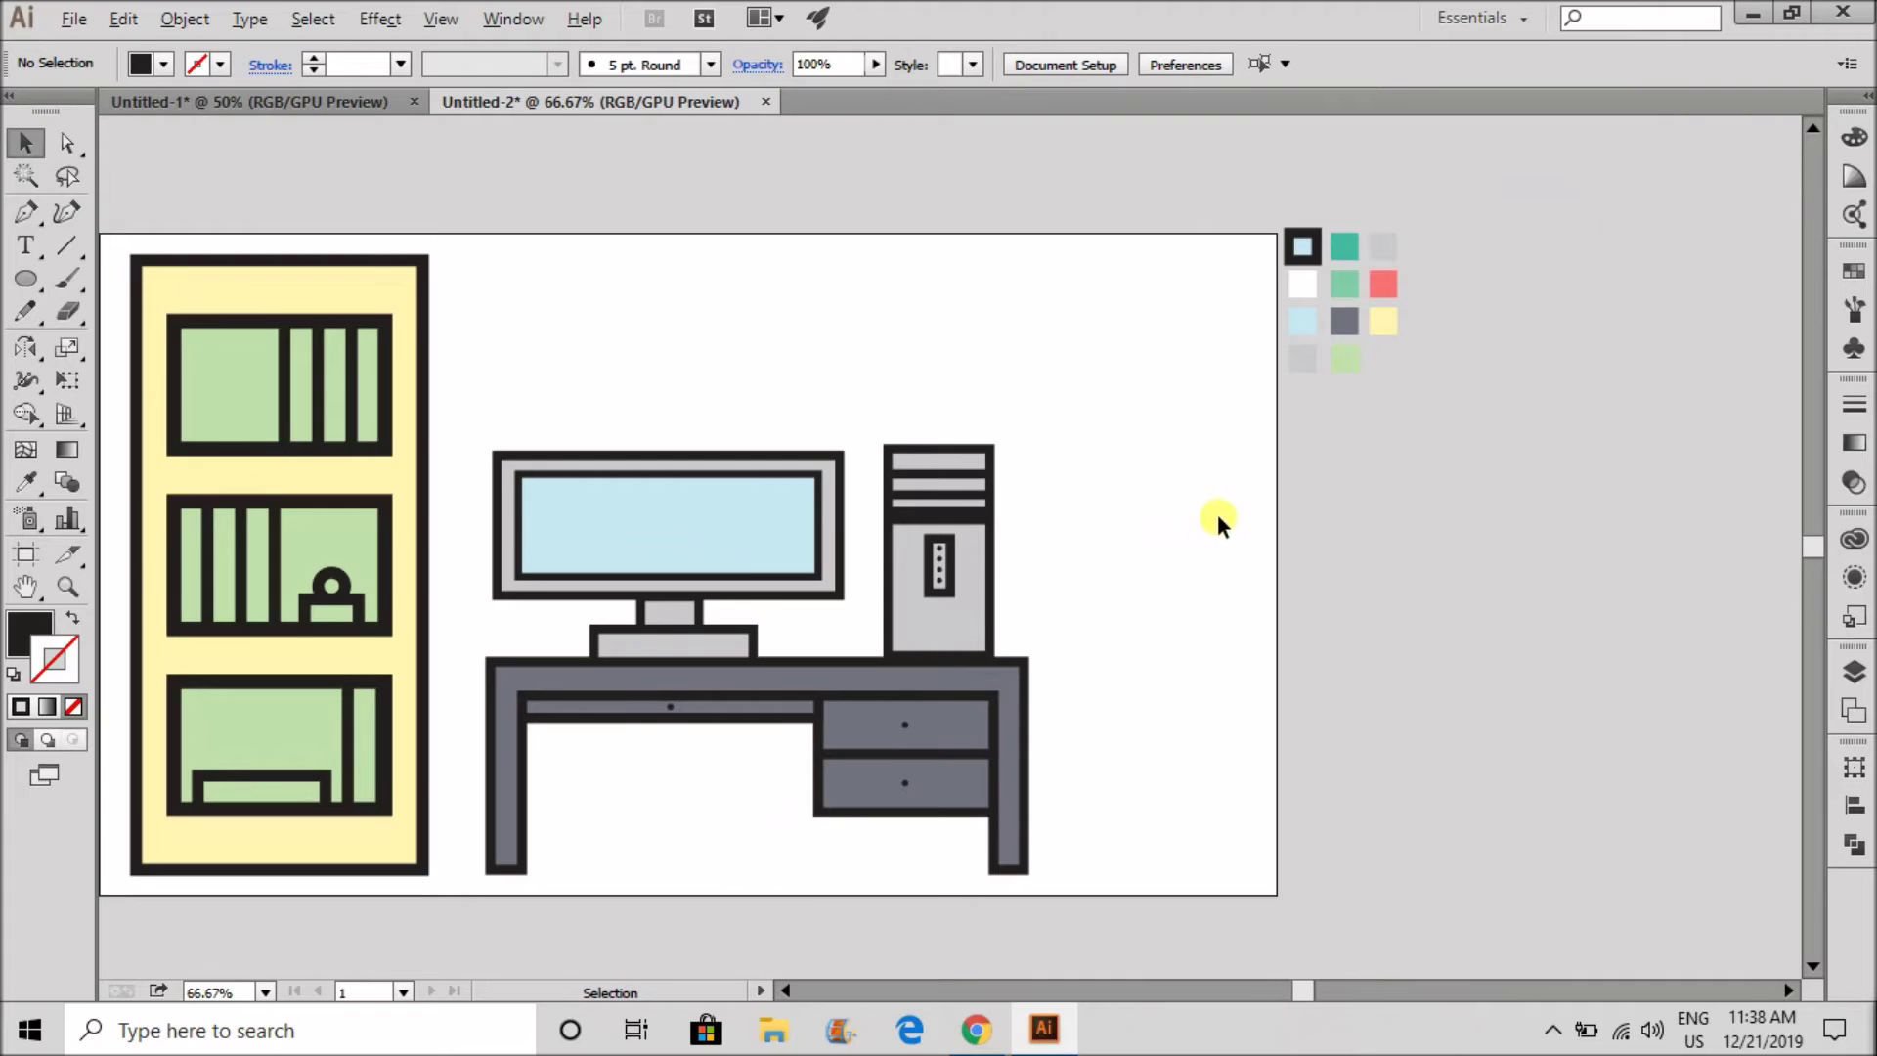
- Copy the thick dark band to the lower part of the tower, near its base
scroll(918, 641, up, 3)
drag(964, 264, 993, 616)
scroll(1527, 453, down, 1)
scroll(618, 596, down, 1)
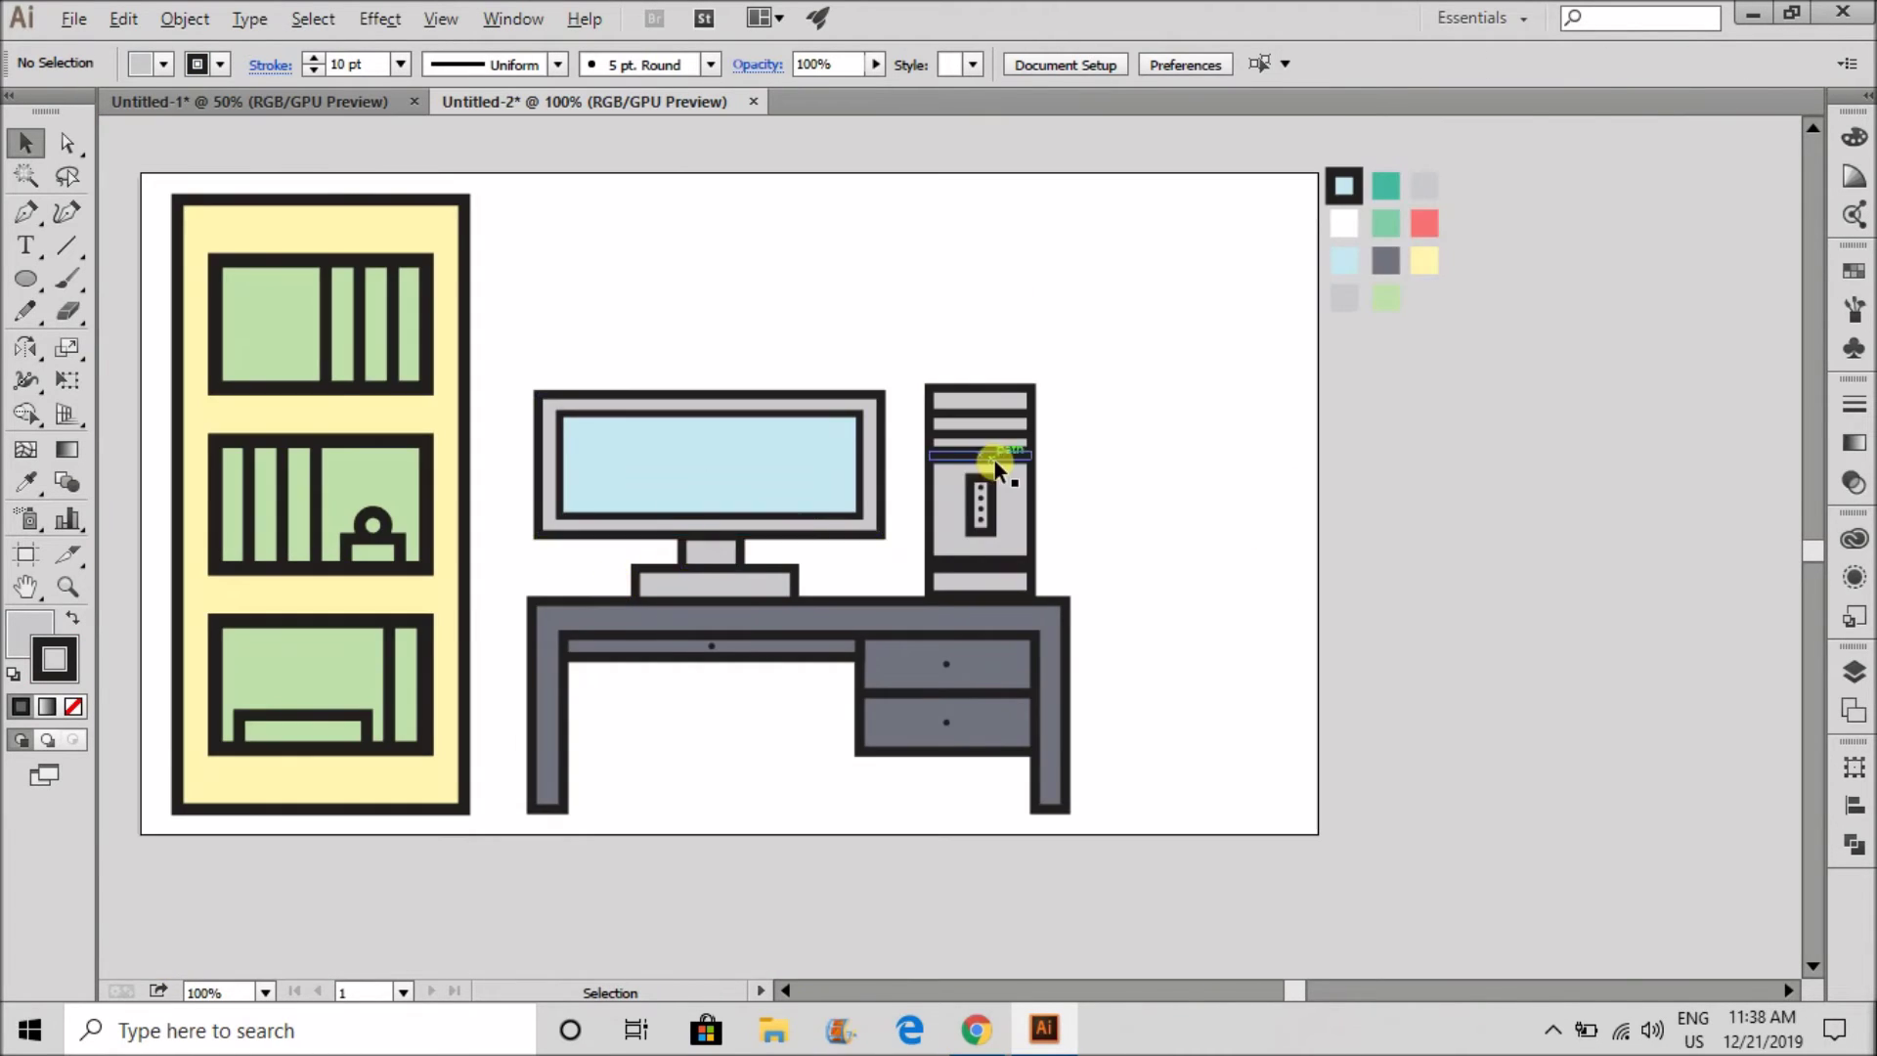
- Copy one of the slot's dots into the left part of the tower's second light strip
scroll(994, 460, up, 3)
scroll(959, 305, up, 2)
drag(956, 771, 769, 391)
click(1372, 409)
scroll(1130, 358, up, 1)
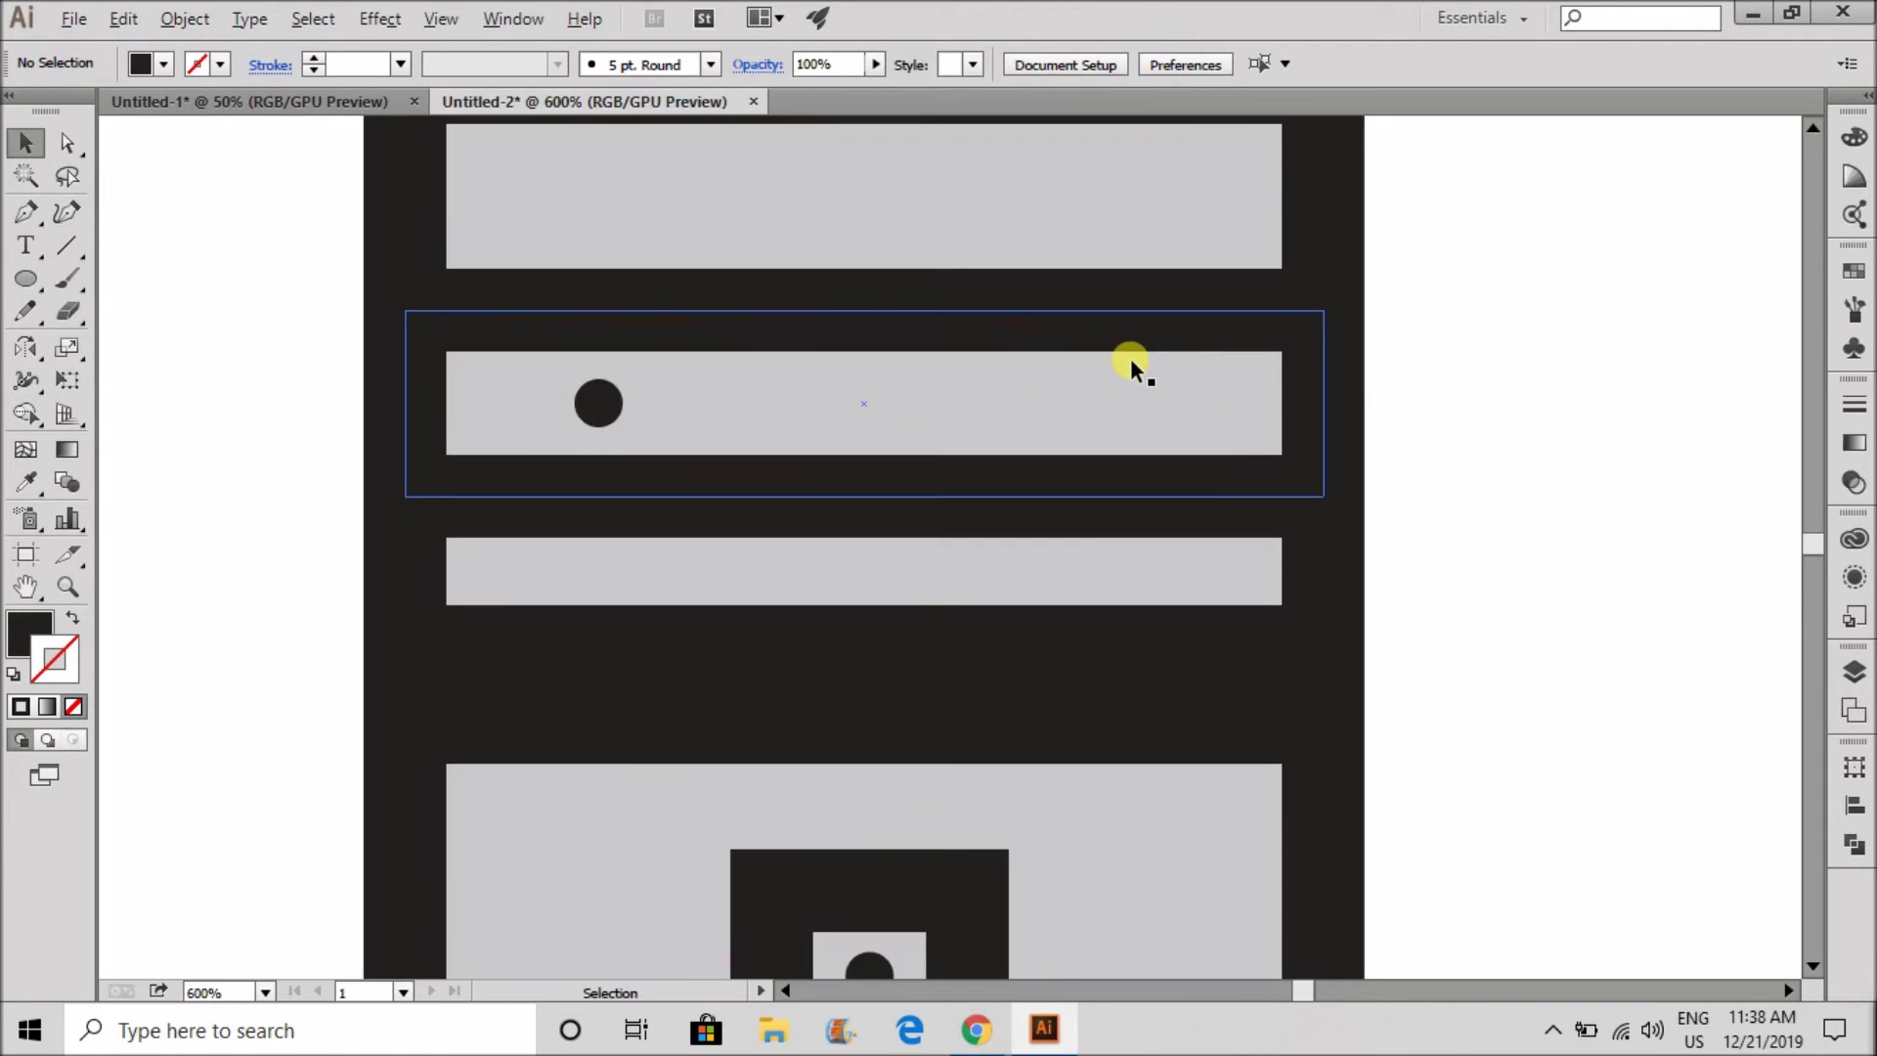
- Draw a dark bar about 52 by 7 pt beside the dot in the right half of the second strip
scroll(1130, 358, up, 1)
key(m)
drag(694, 382, 1265, 461)
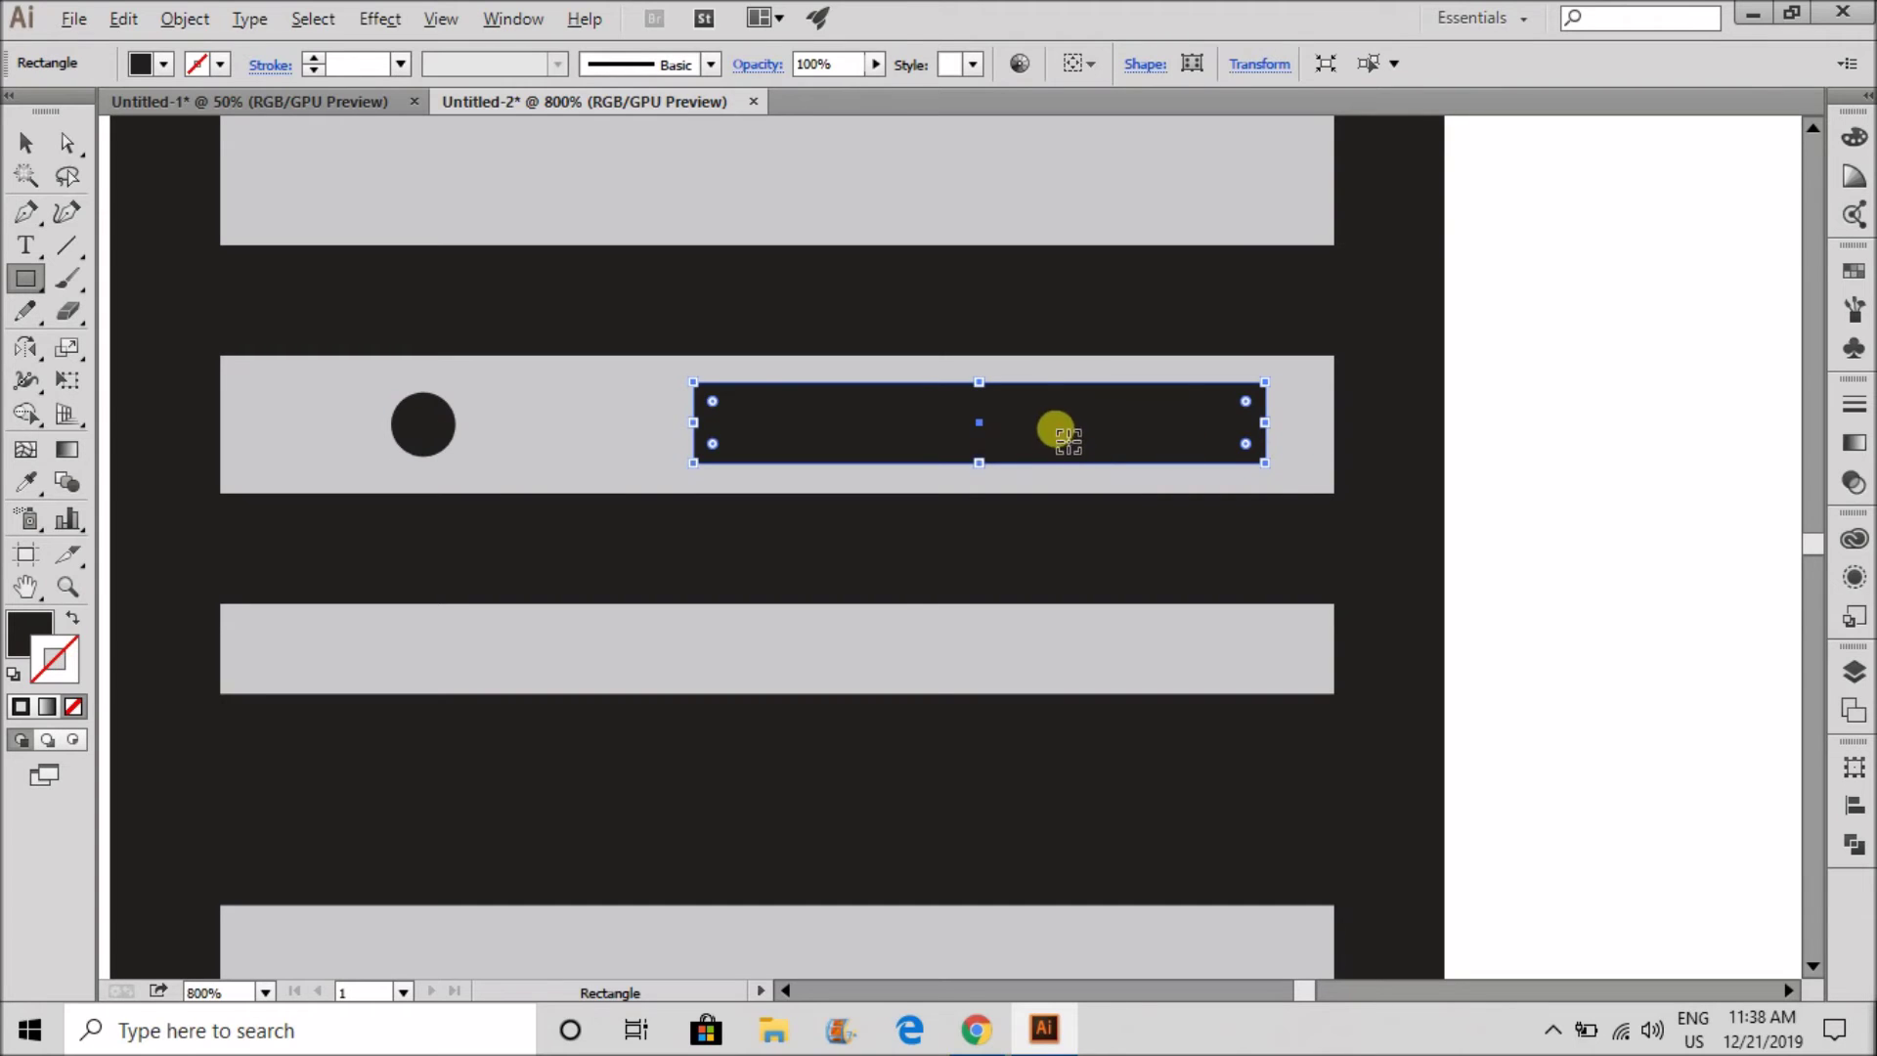
click(1555, 367)
text(VV)
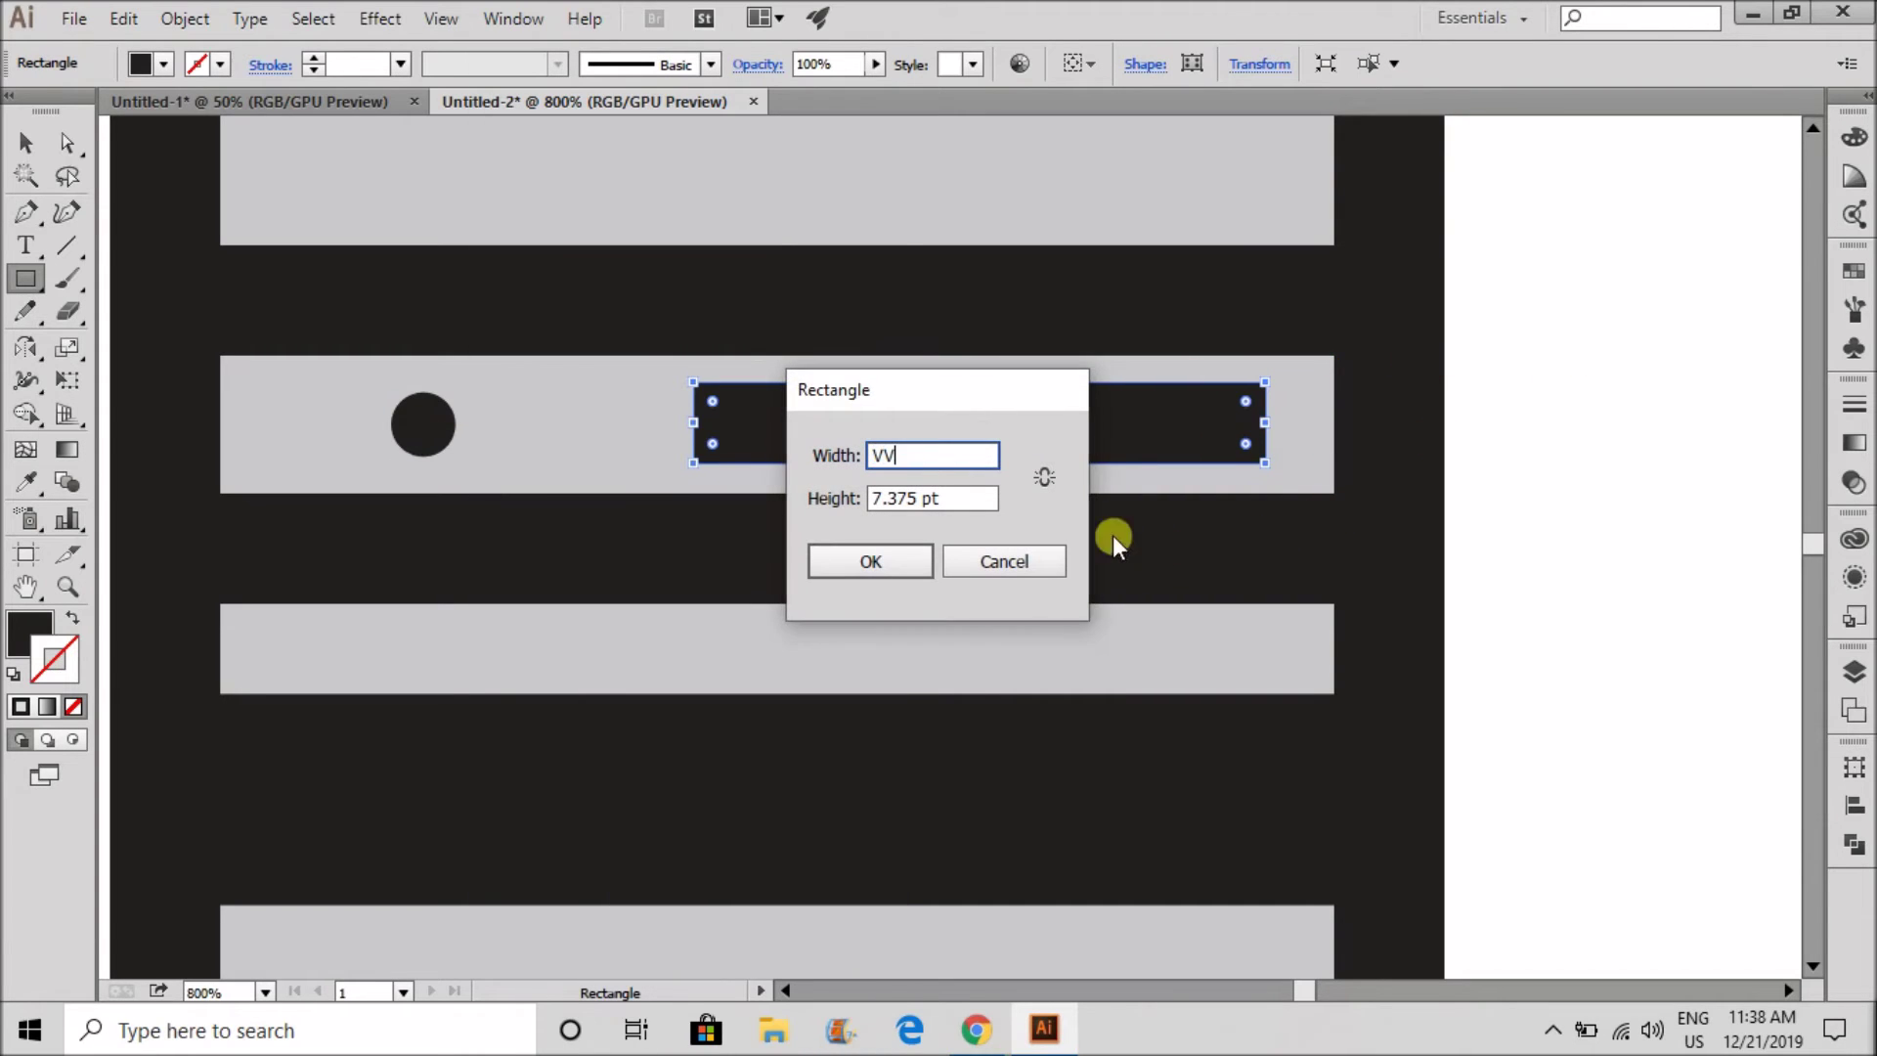
click(1027, 562)
- Shift the dark bar slightly right, closer to the strip's right end, and deselect it
key(v)
click(1511, 396)
scroll(1044, 492, down, 3)
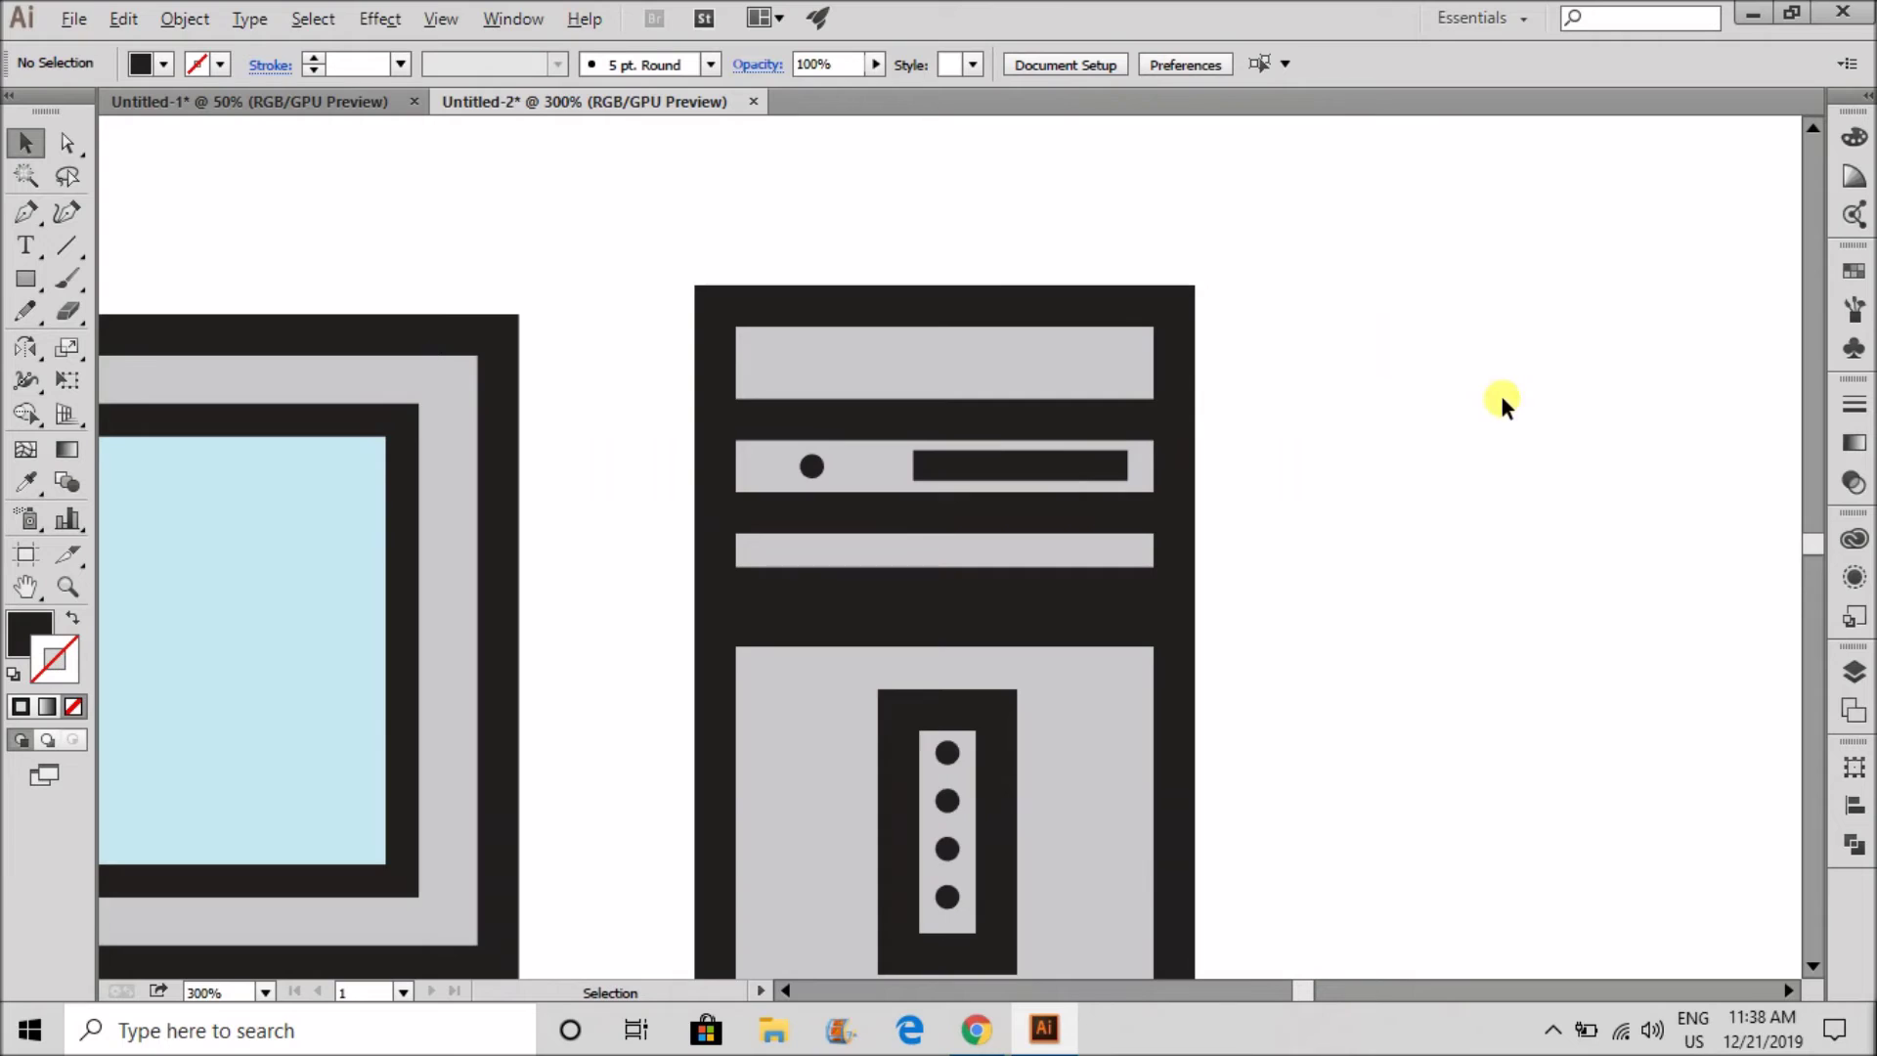
scroll(1058, 479, up, 3)
drag(1056, 490, 1100, 482)
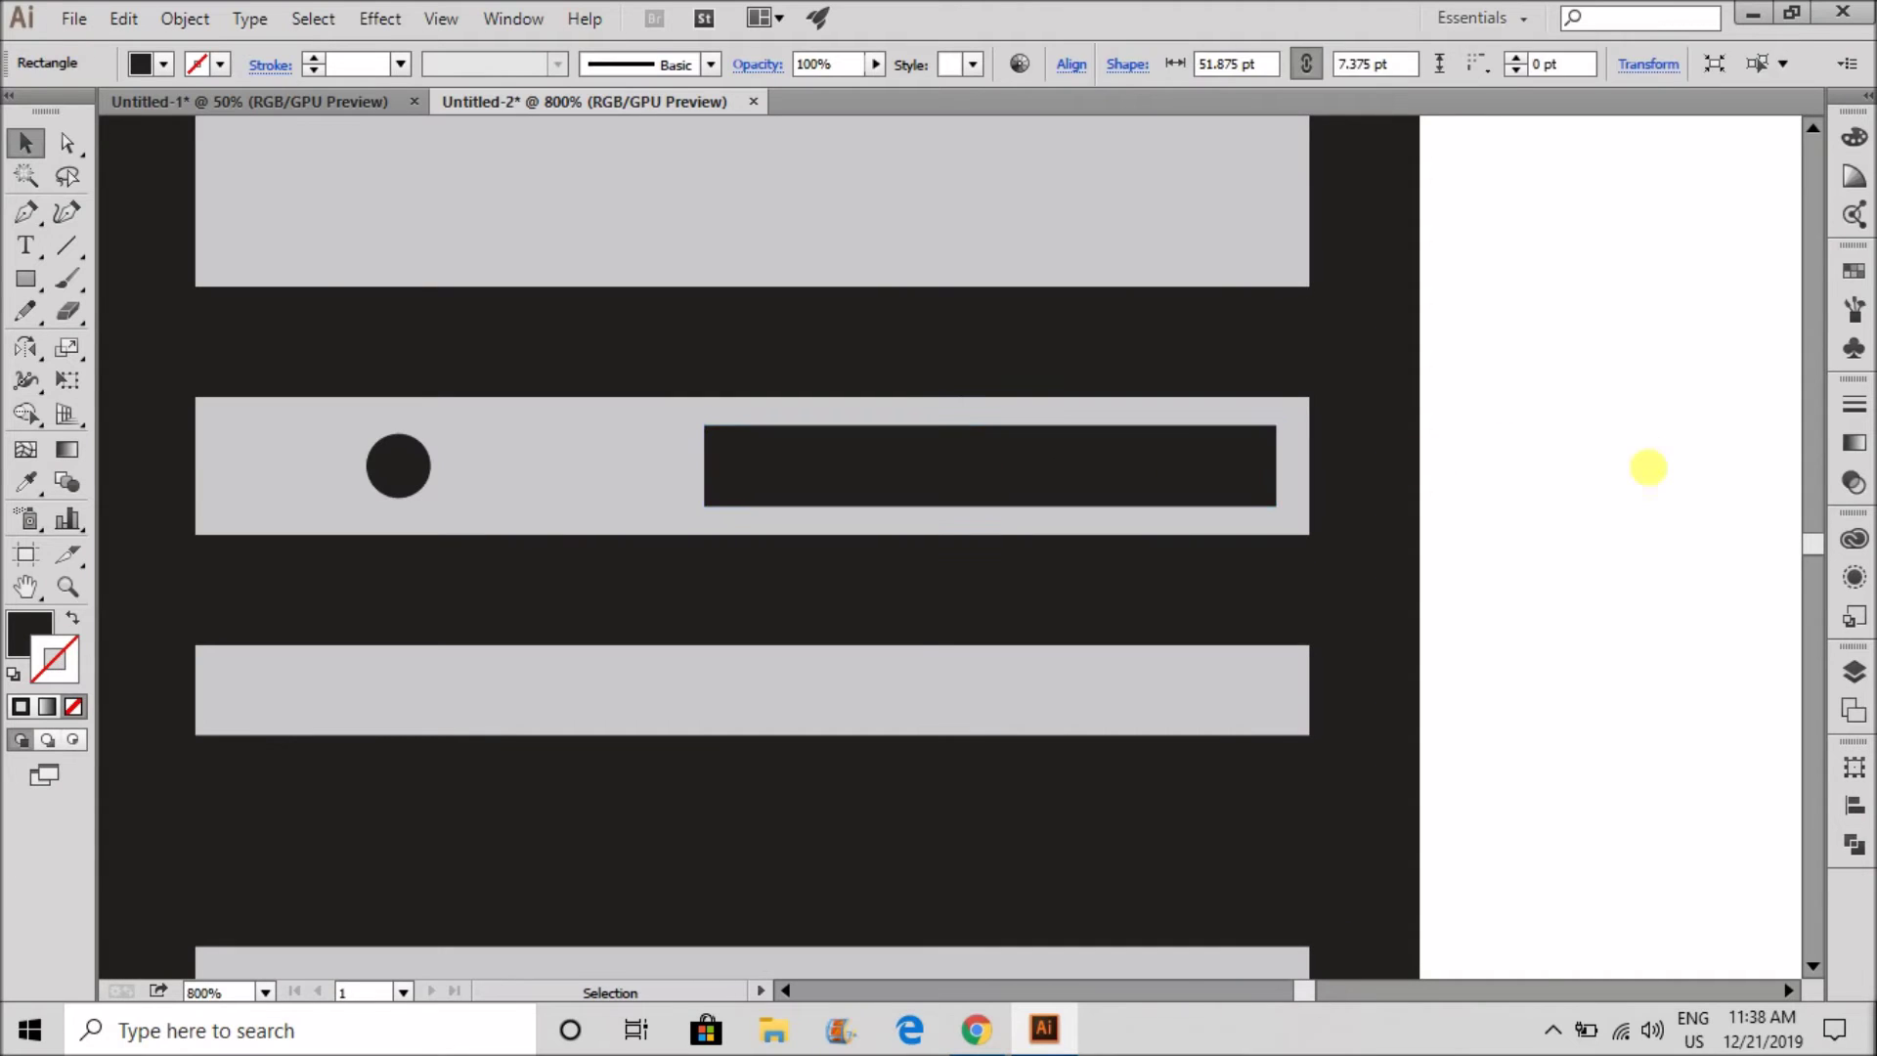
click(1646, 465)
scroll(958, 405, down, 2)
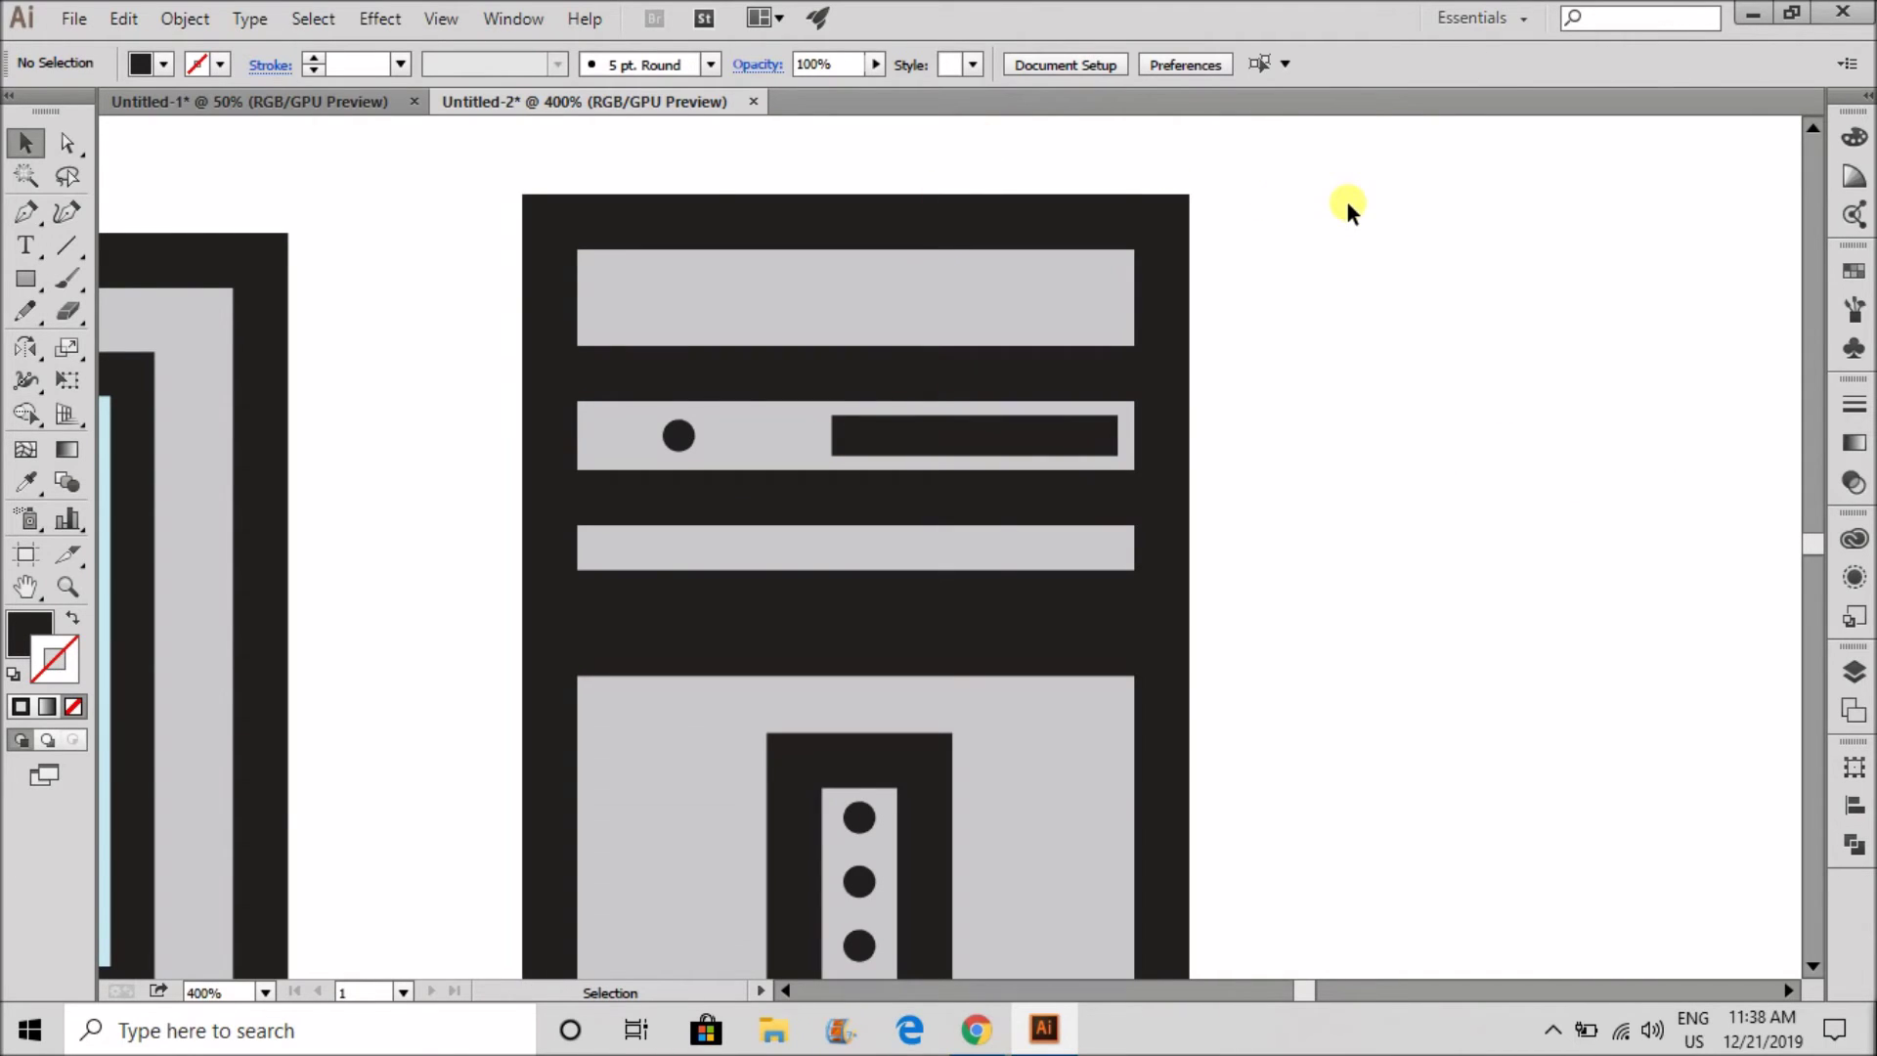
scroll(1388, 286, down, 4)
key(alt+shift)
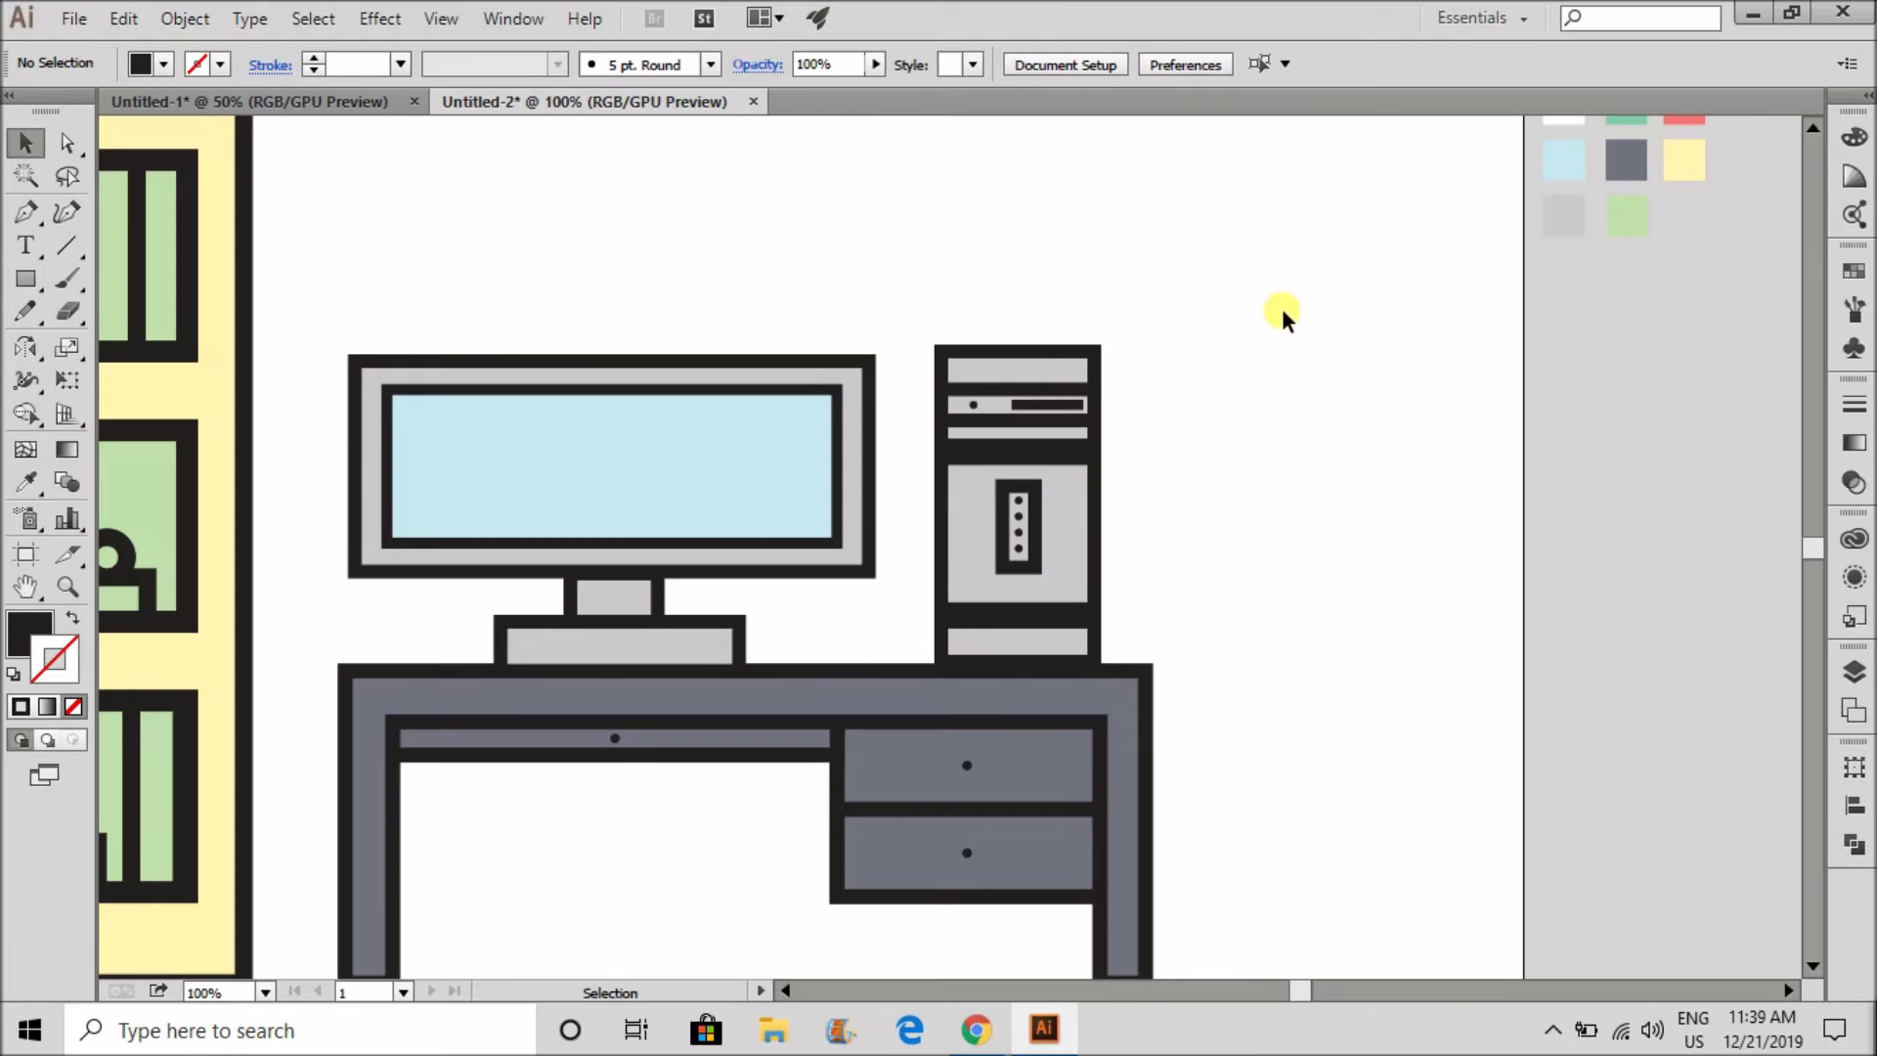
- Copy the four dots from the tower's slot onto the right edge of the monitor's frame
scroll(1282, 308, down, 1)
scroll(1036, 480, up, 2)
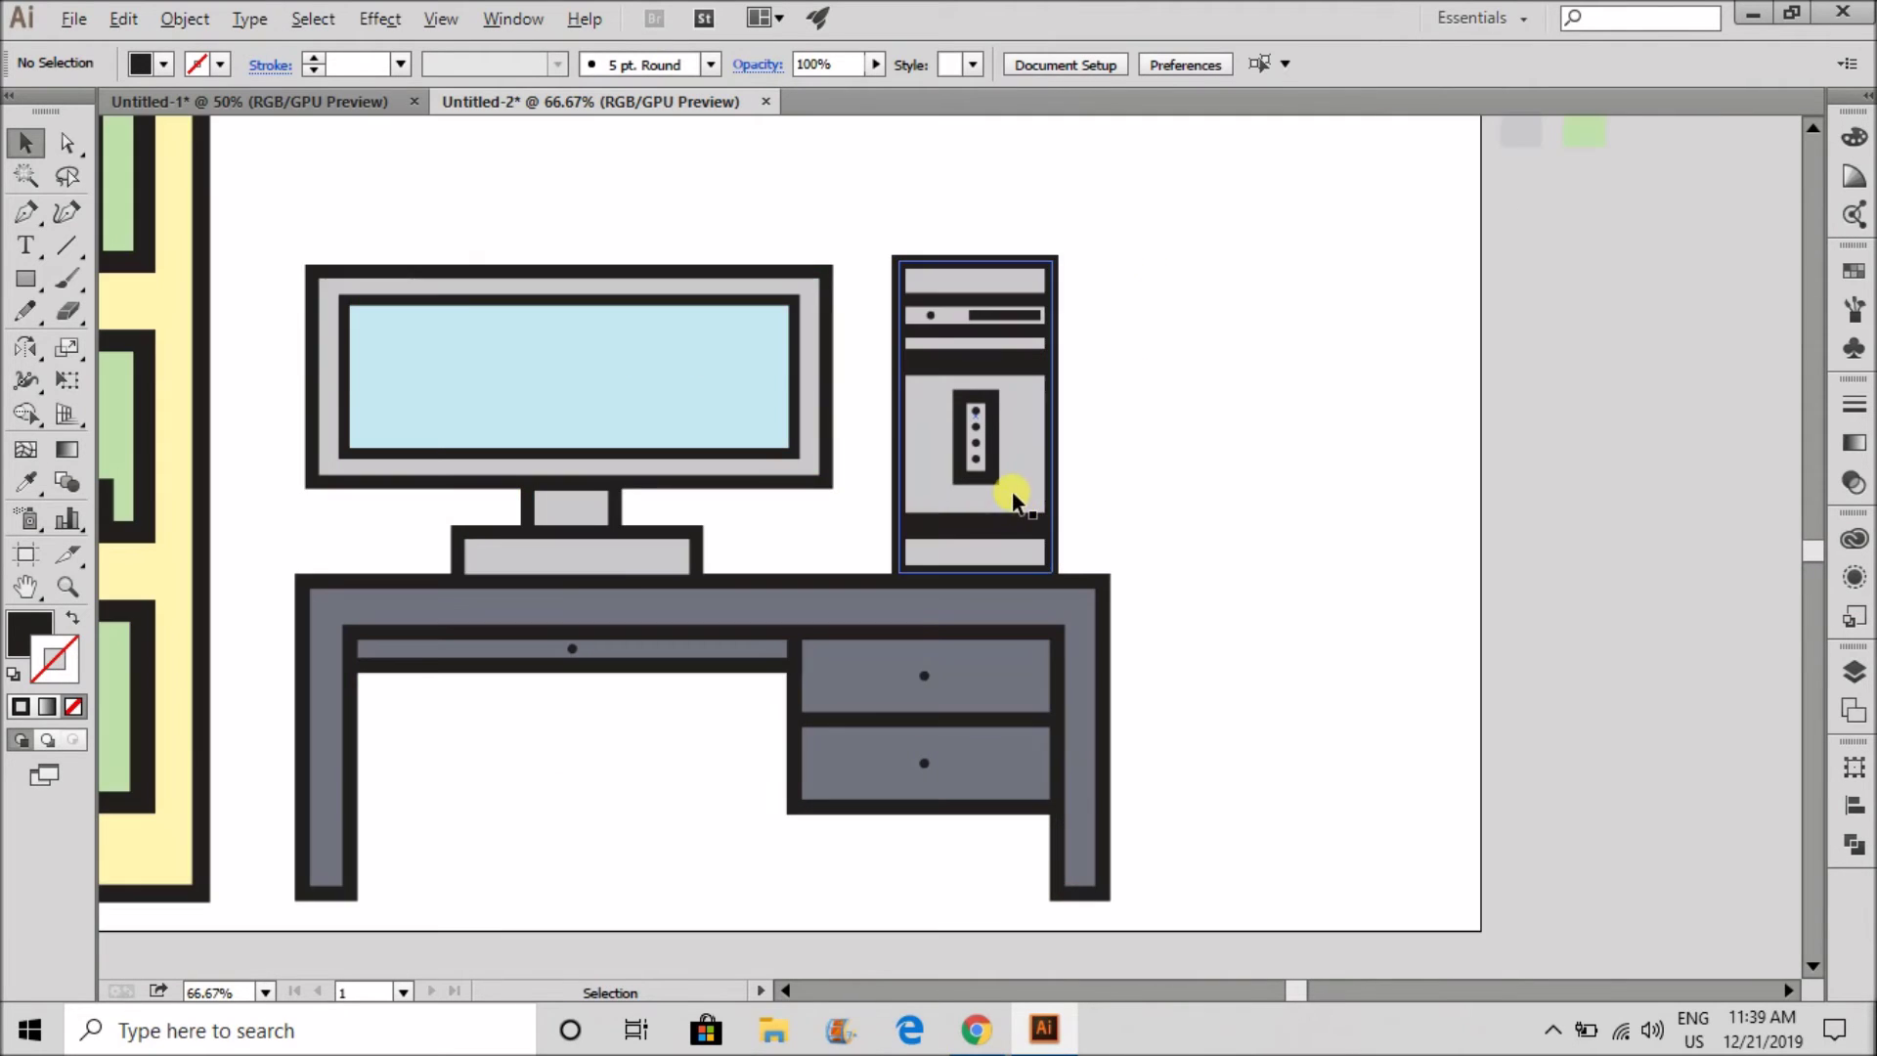
scroll(1216, 478, down, 2)
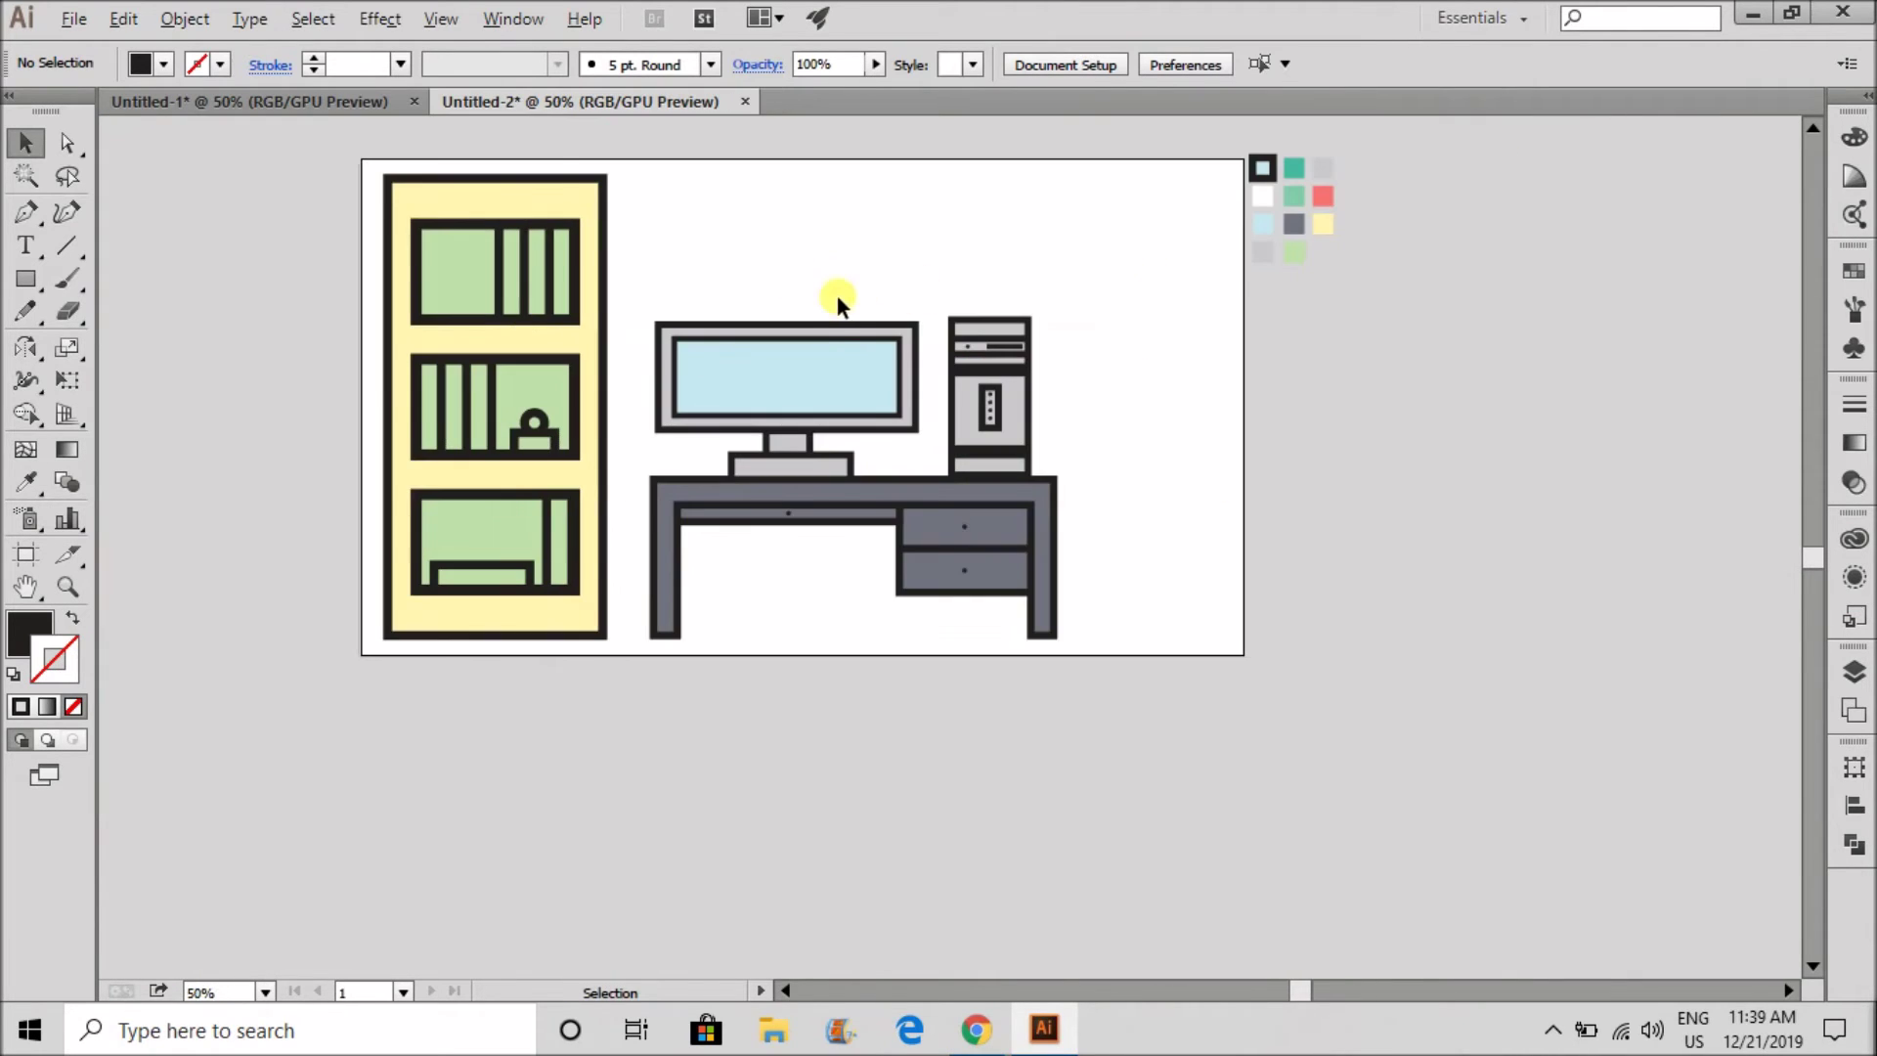
scroll(972, 390, up, 4)
click(1364, 364)
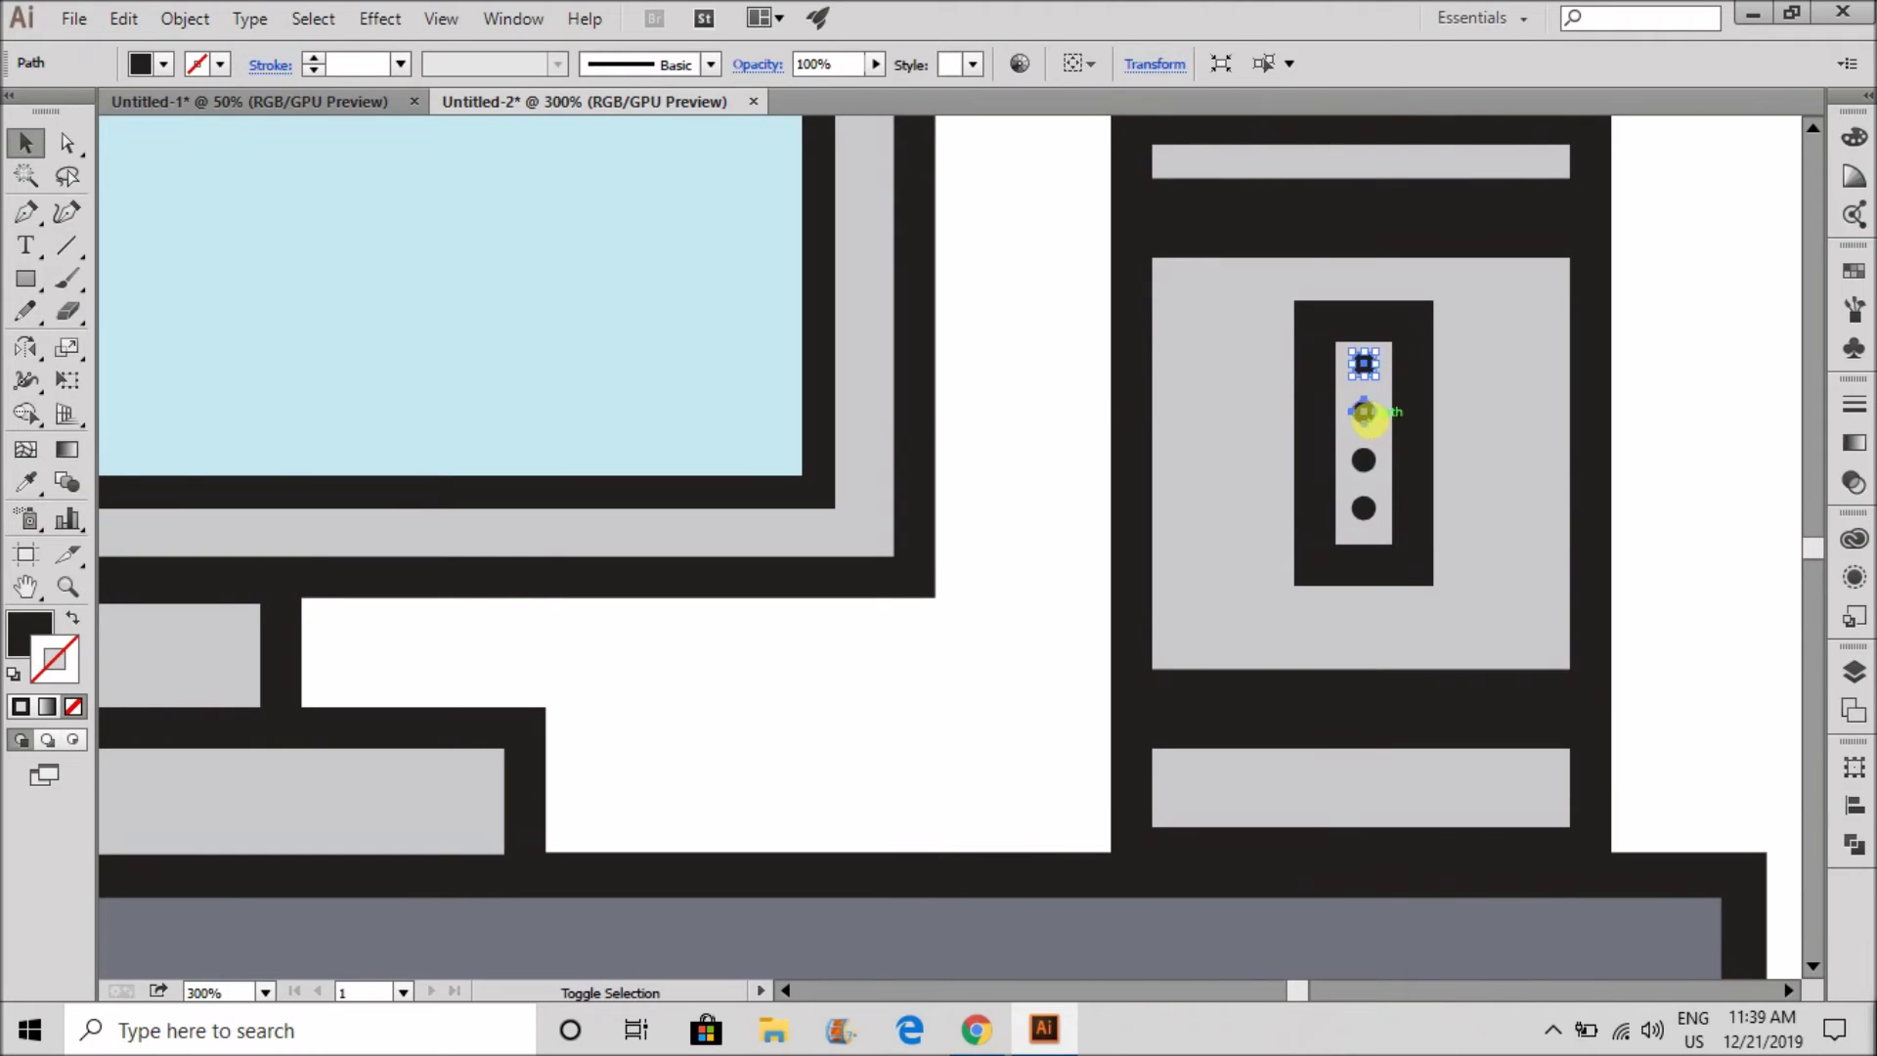
shift+click(1364, 412)
shift+click(1364, 460)
shift+click(1364, 507)
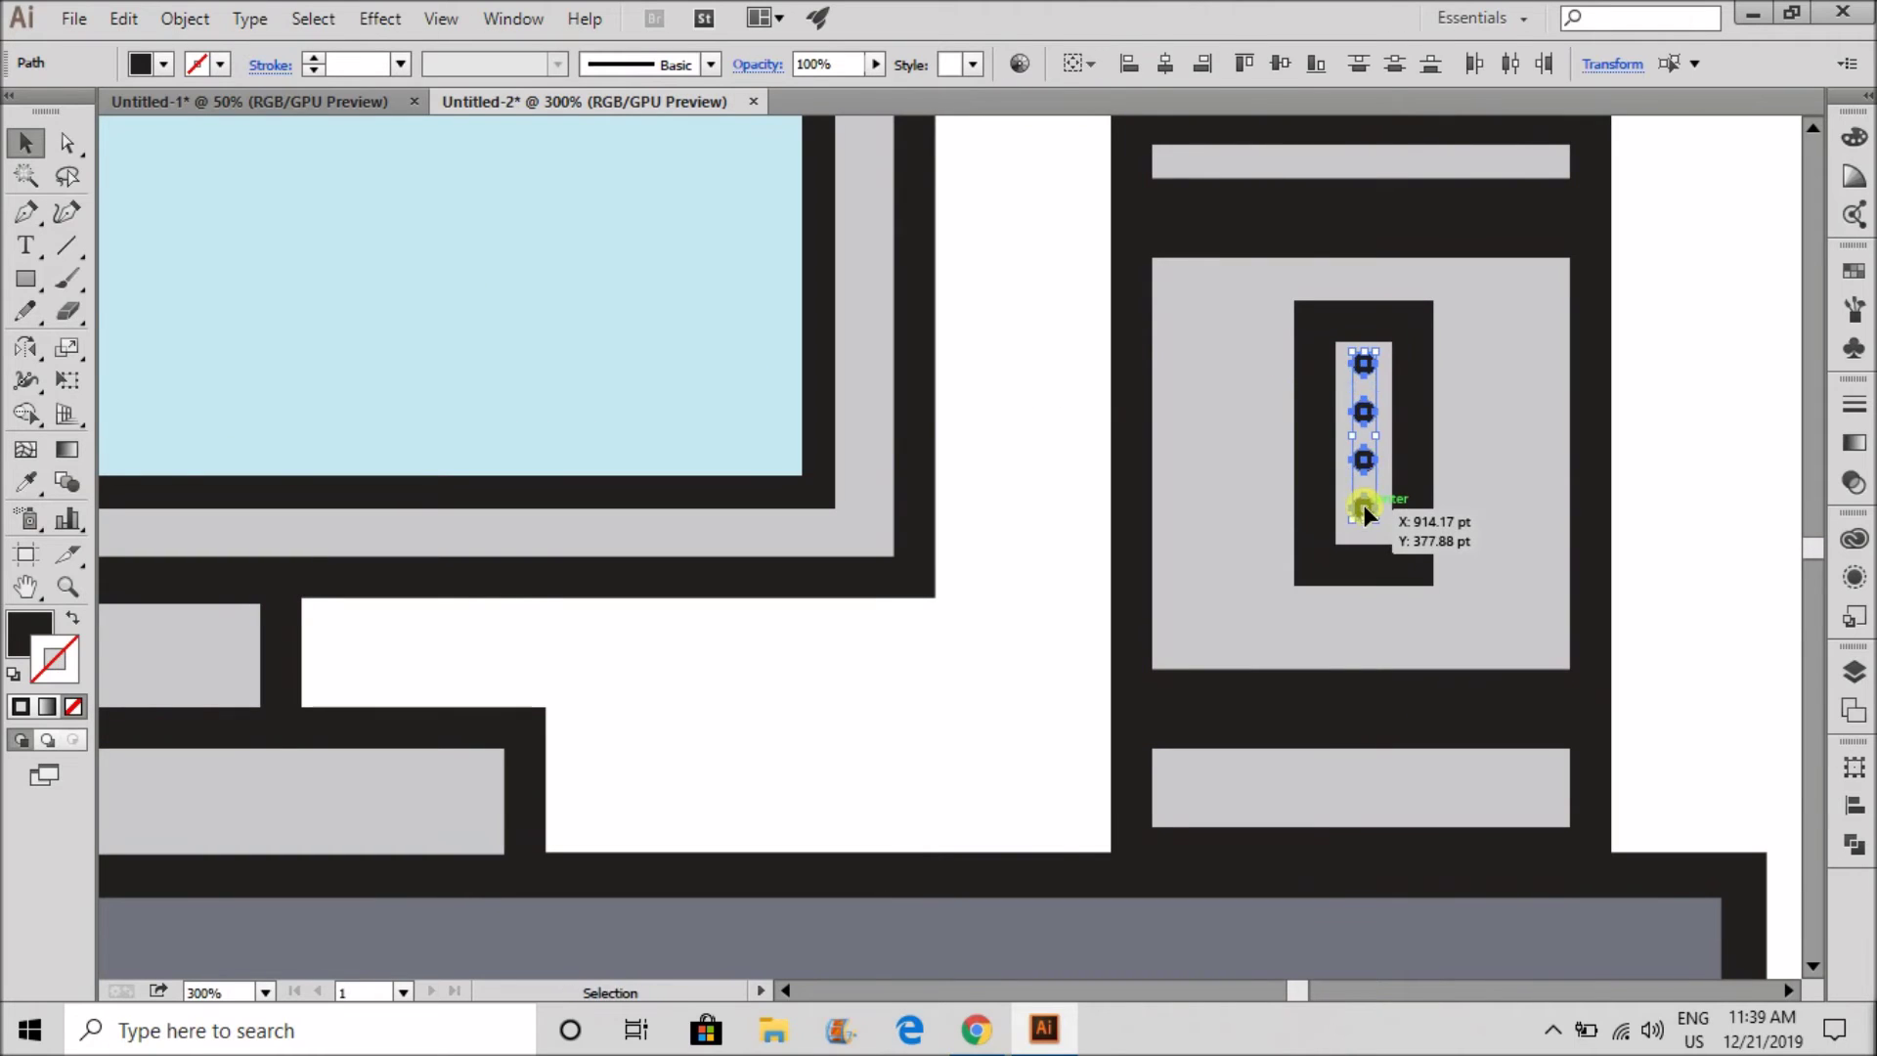
shift+click(1363, 414)
shift+click(1358, 415)
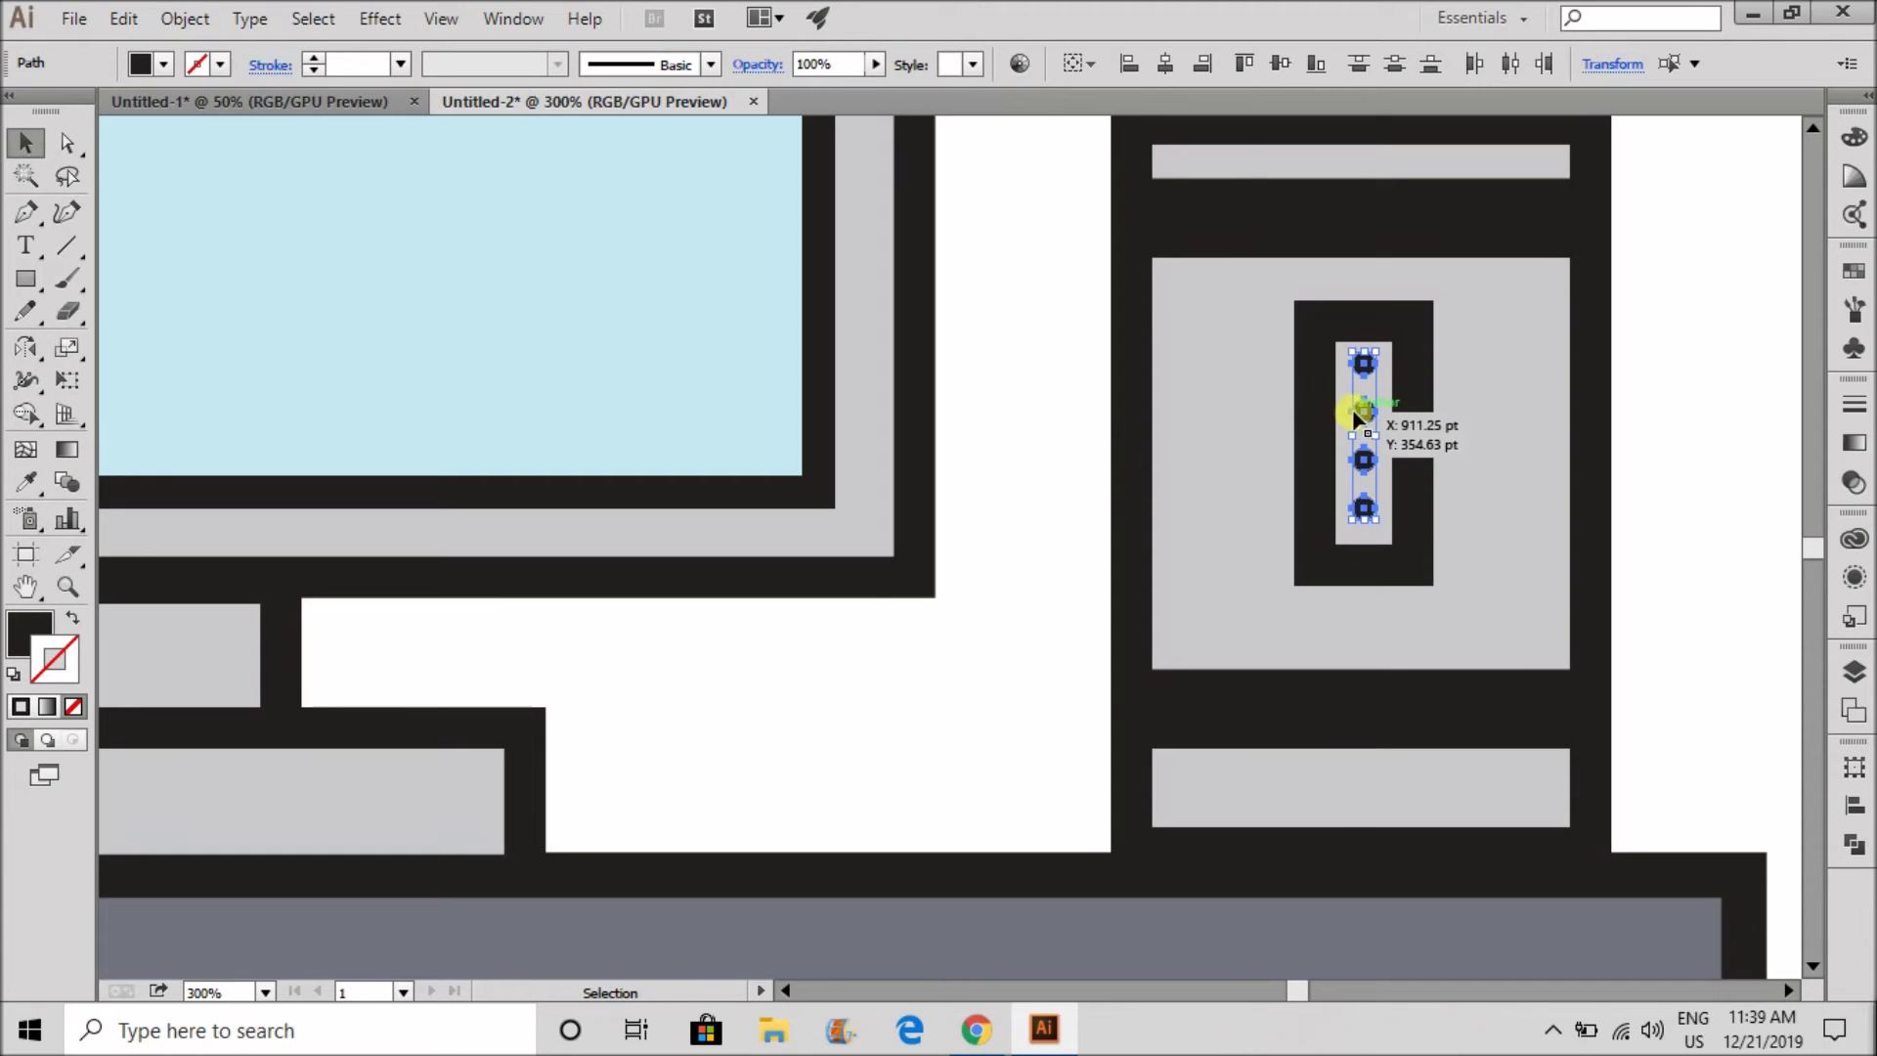
drag(1366, 419, 821, 419)
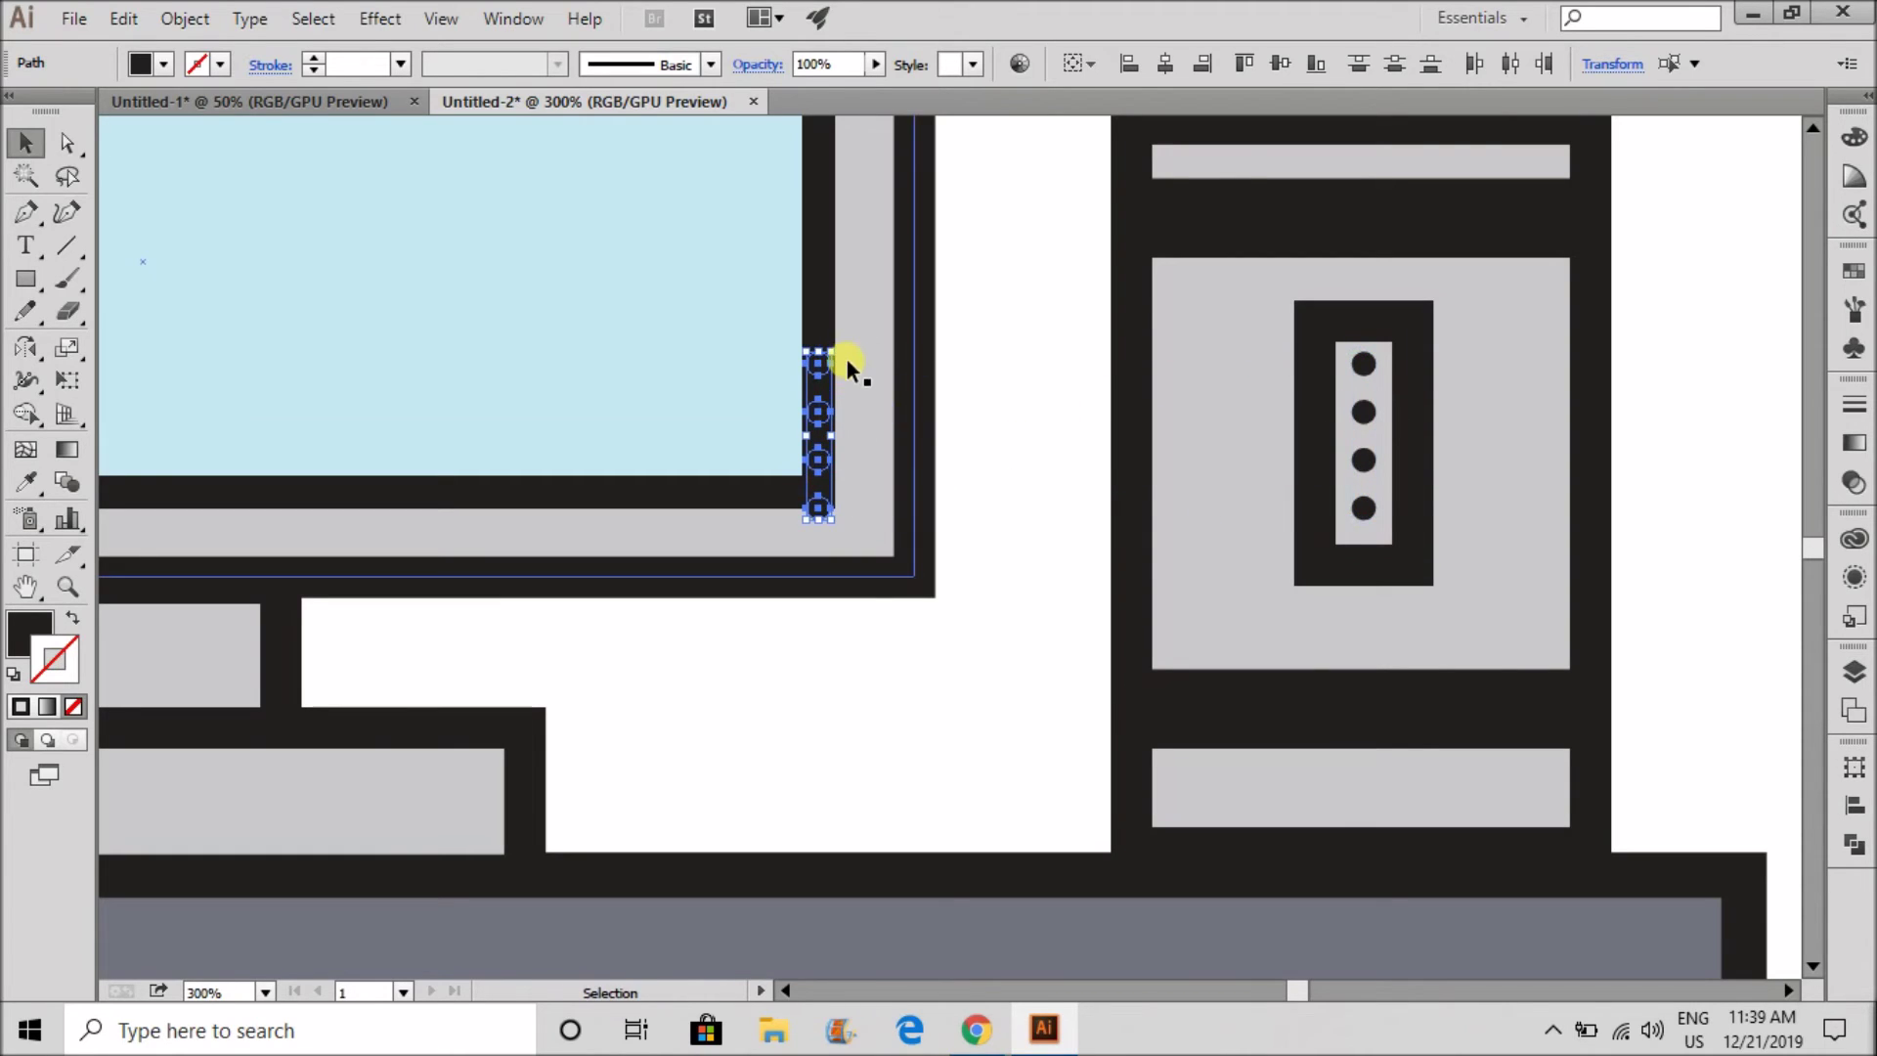
- Rotate the copied dots into a horizontal row in the lower-right corner of the monitor's grey frame and deselect them
drag(837, 345, 803, 536)
click(998, 591)
key(ctrl+0)
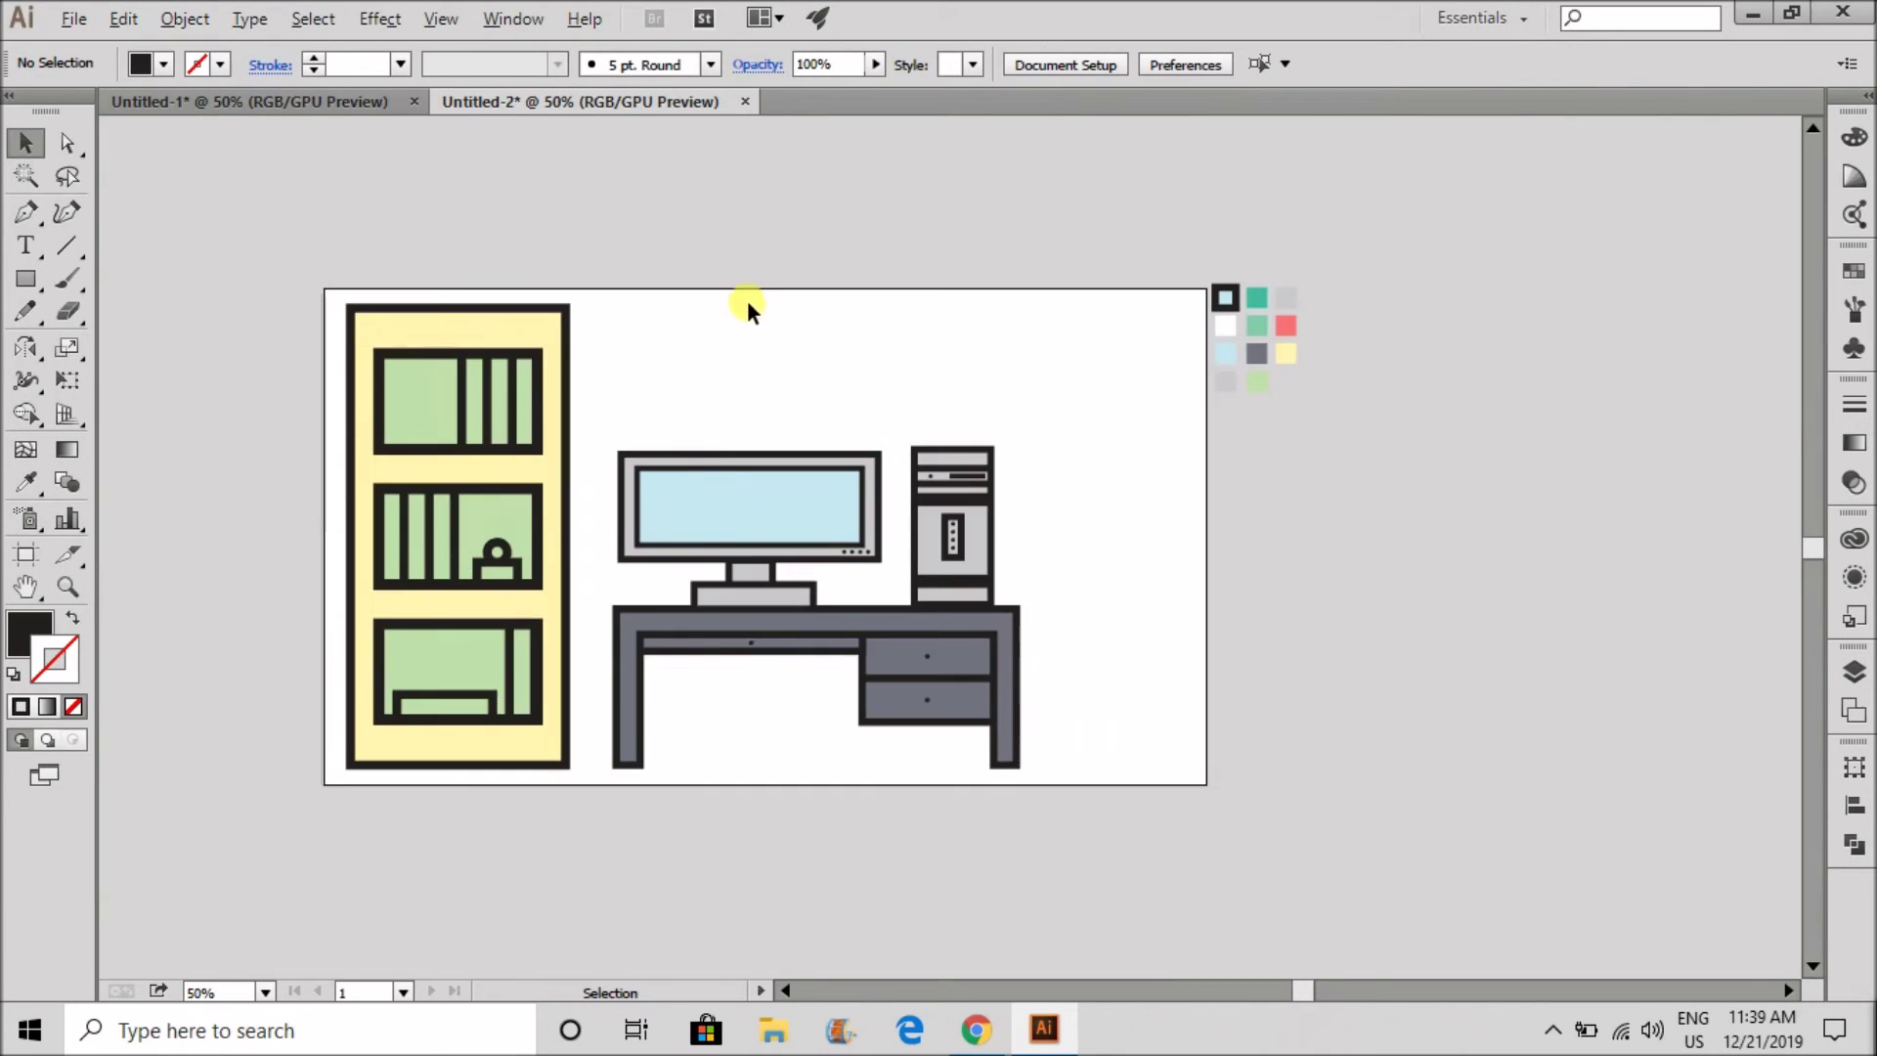
- Draw a rectangle about 201 by 126 pt on the floor beside the desk's right leg
scroll(753, 301, down, 1)
scroll(650, 474, down, 1)
scroll(852, 450, up, 1)
scroll(855, 450, up, 1)
scroll(591, 485, down, 1)
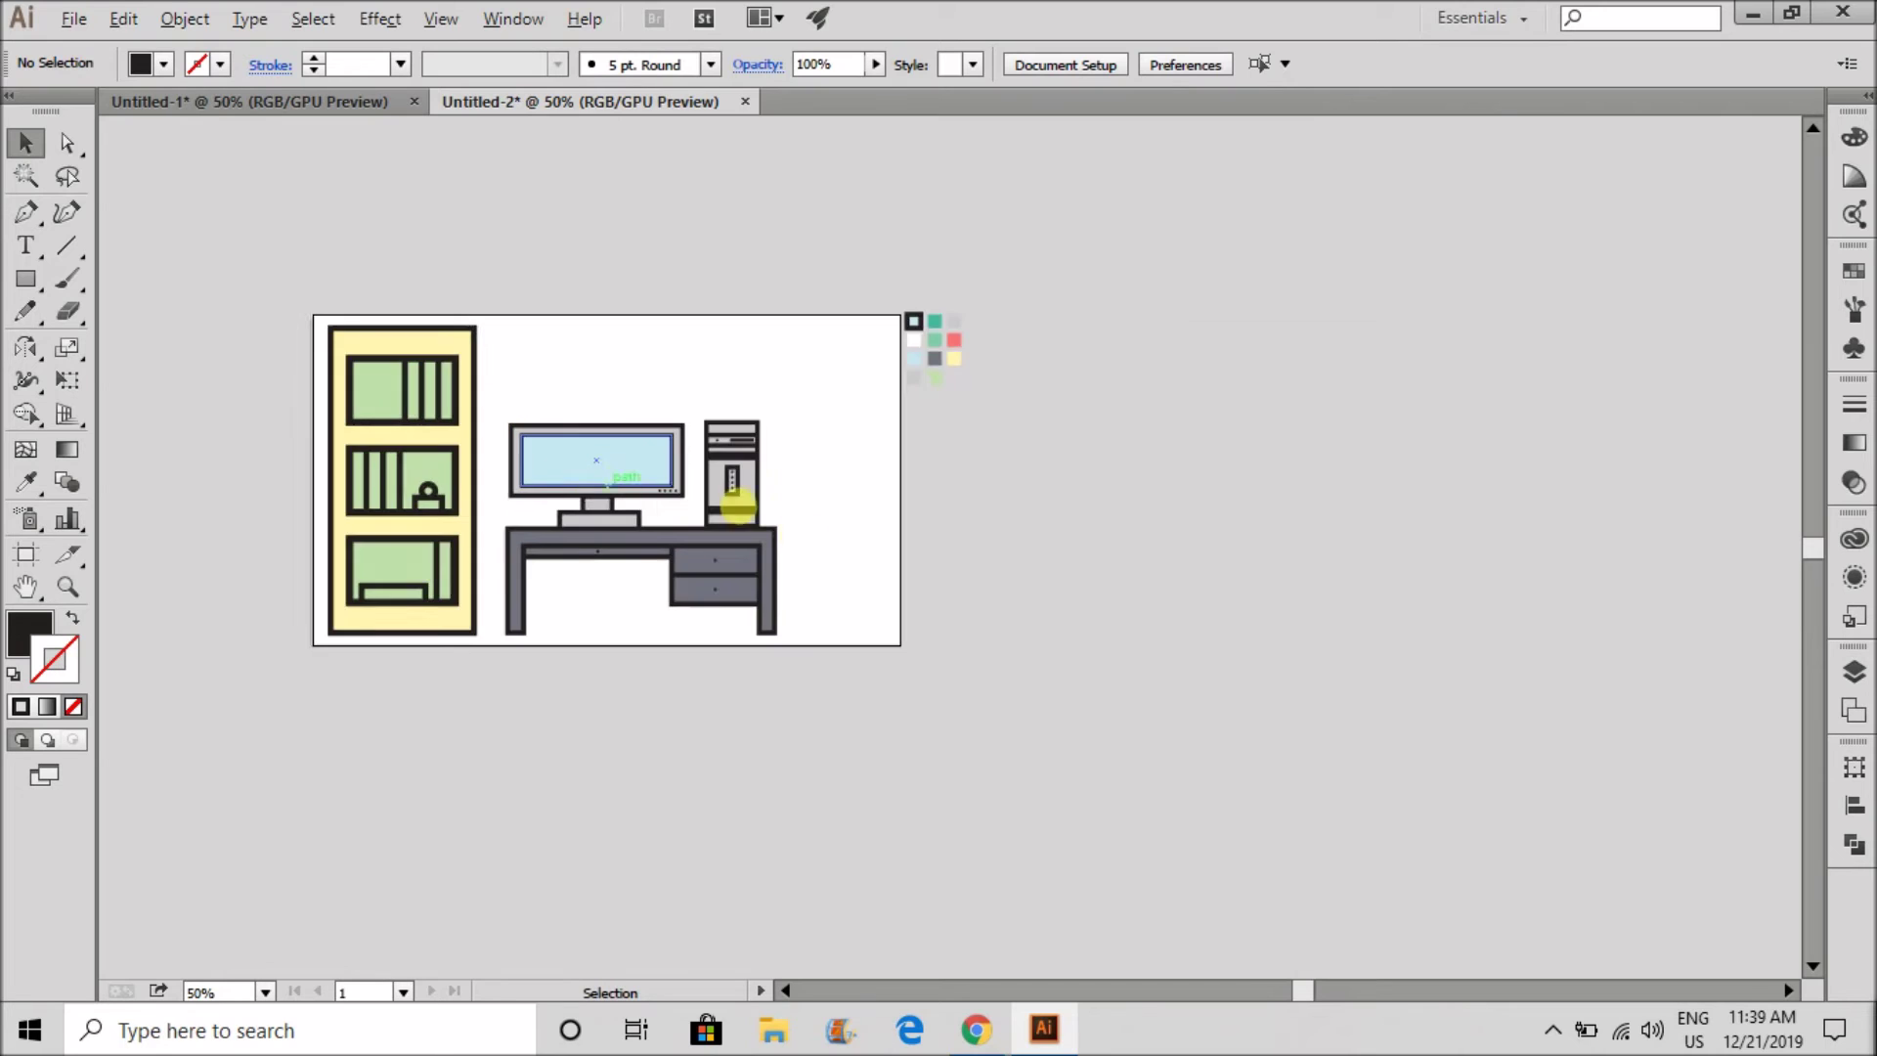
scroll(884, 631, up, 1)
scroll(802, 644, up, 1)
key(m)
drag(685, 630, 899, 724)
key(ctrl+z)
drag(654, 543, 930, 717)
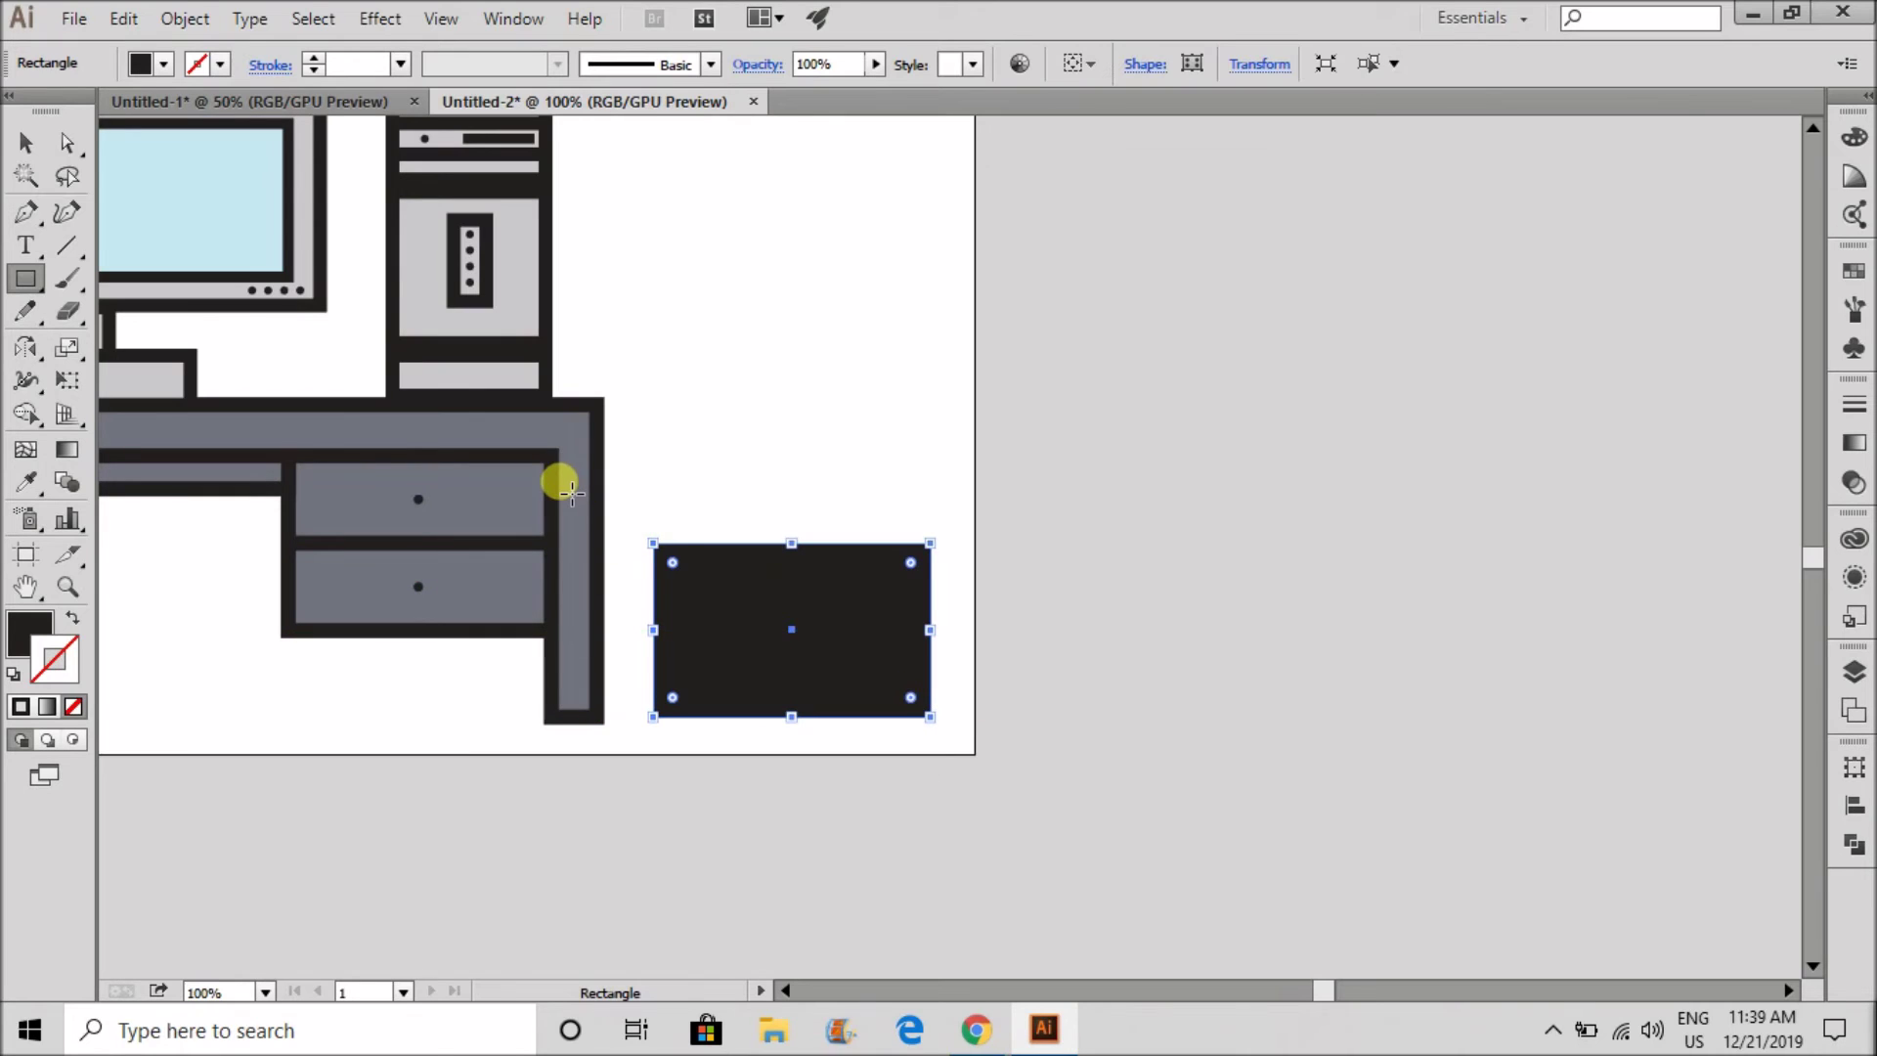
- Try the light green and light grey sample colours on the new rectangle
key(i)
scroll(548, 511, down, 3)
click(704, 340)
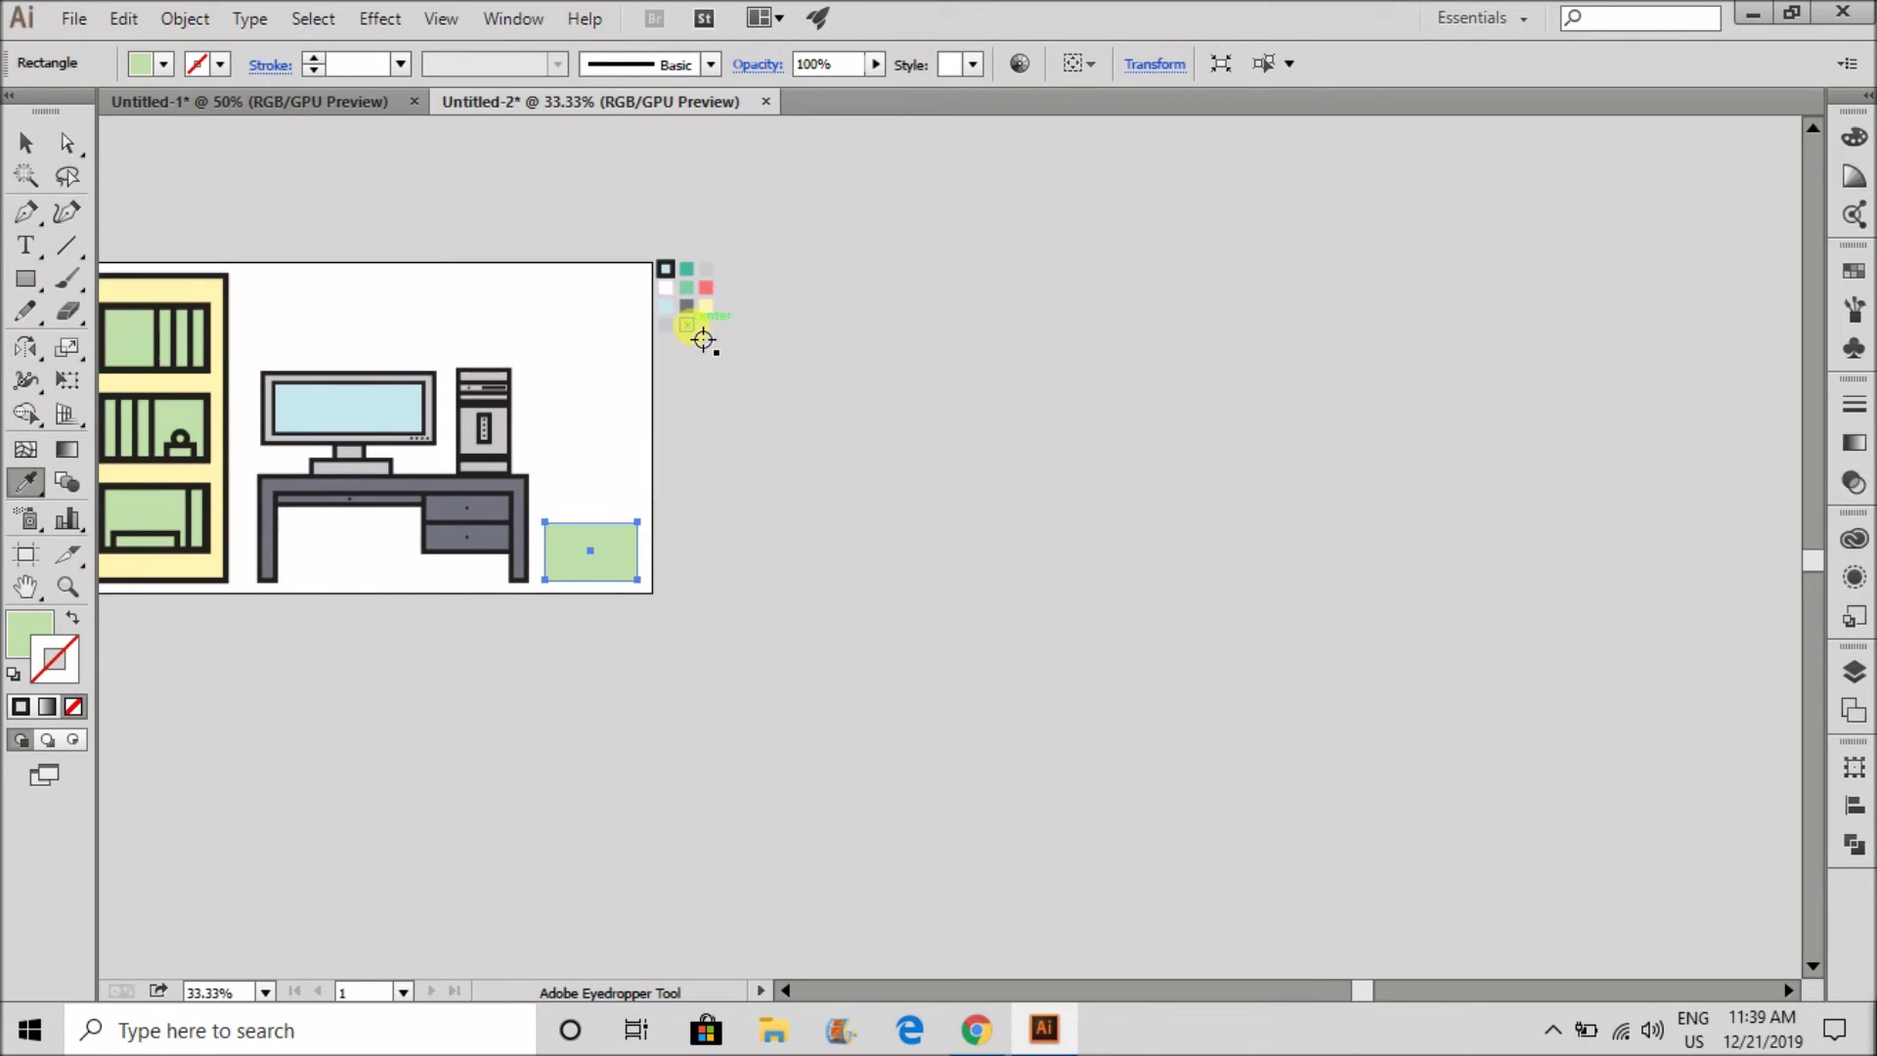
scroll(681, 325, up, 3)
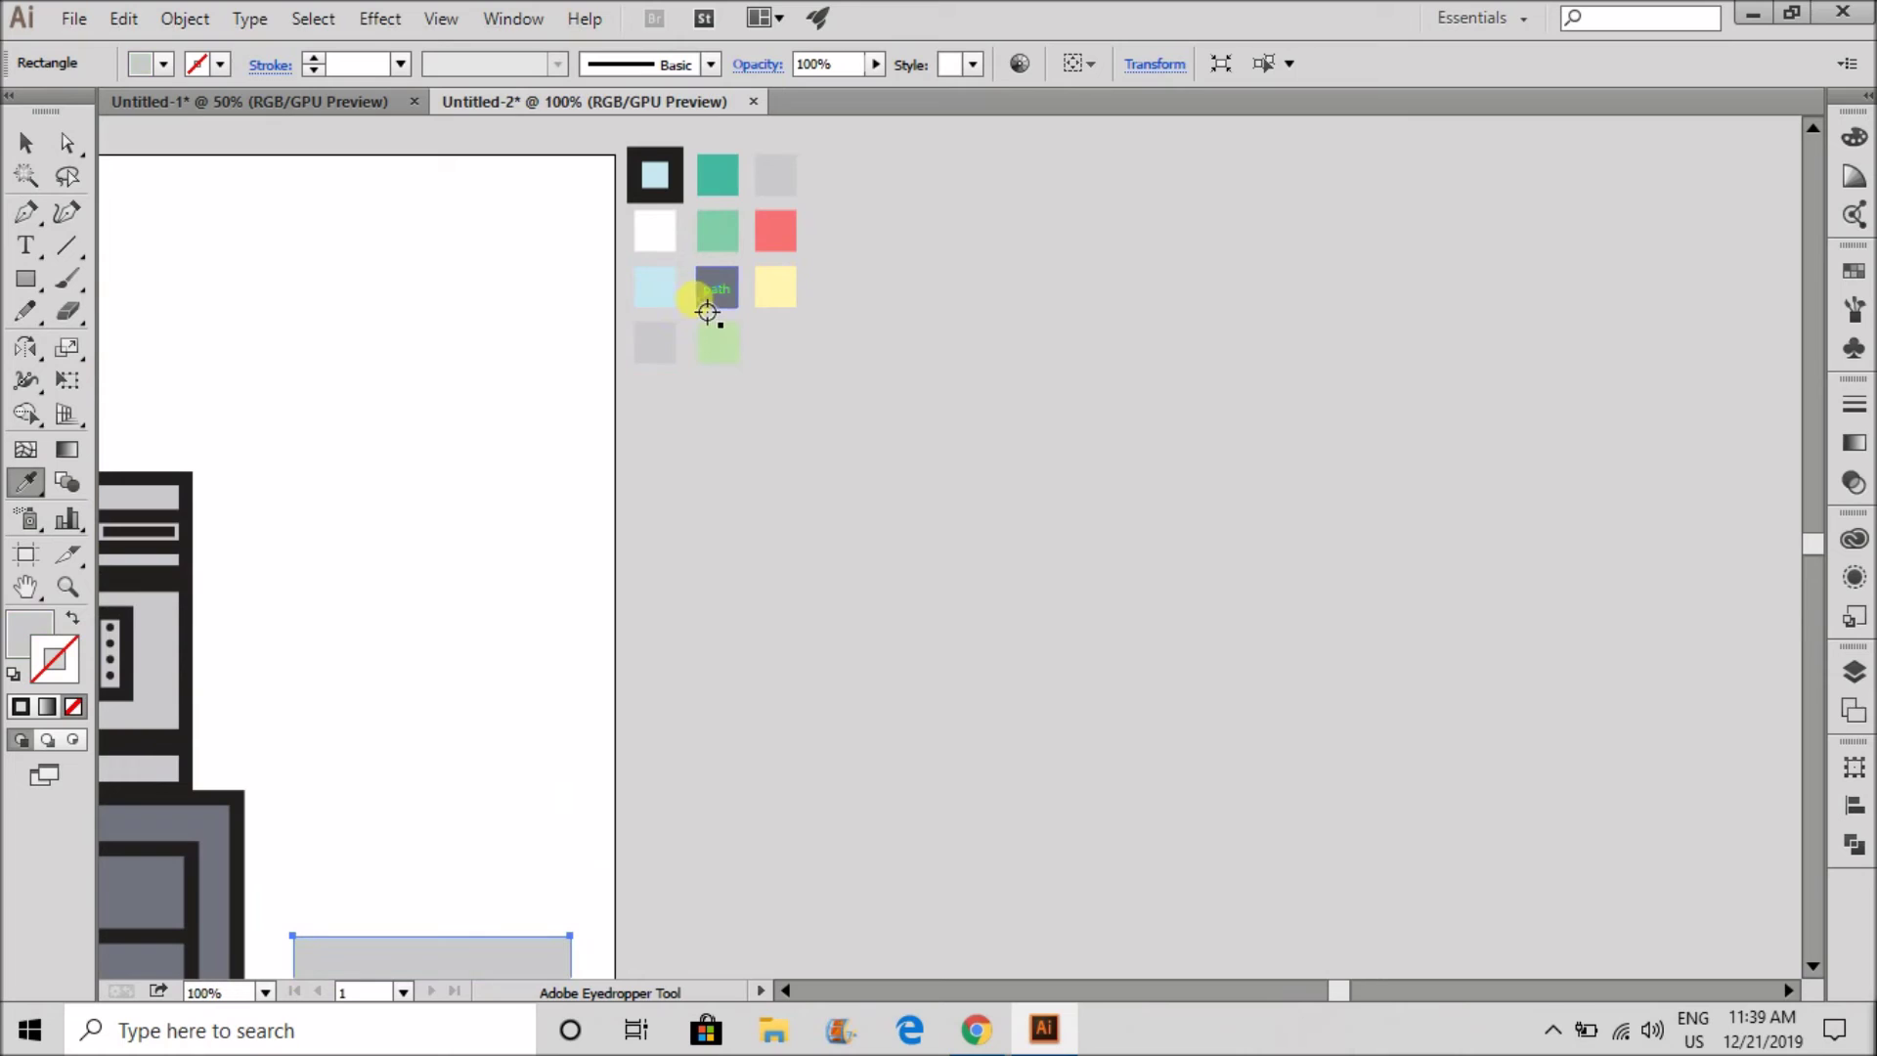
scroll(708, 311, down, 2)
scroll(671, 348, up, 1)
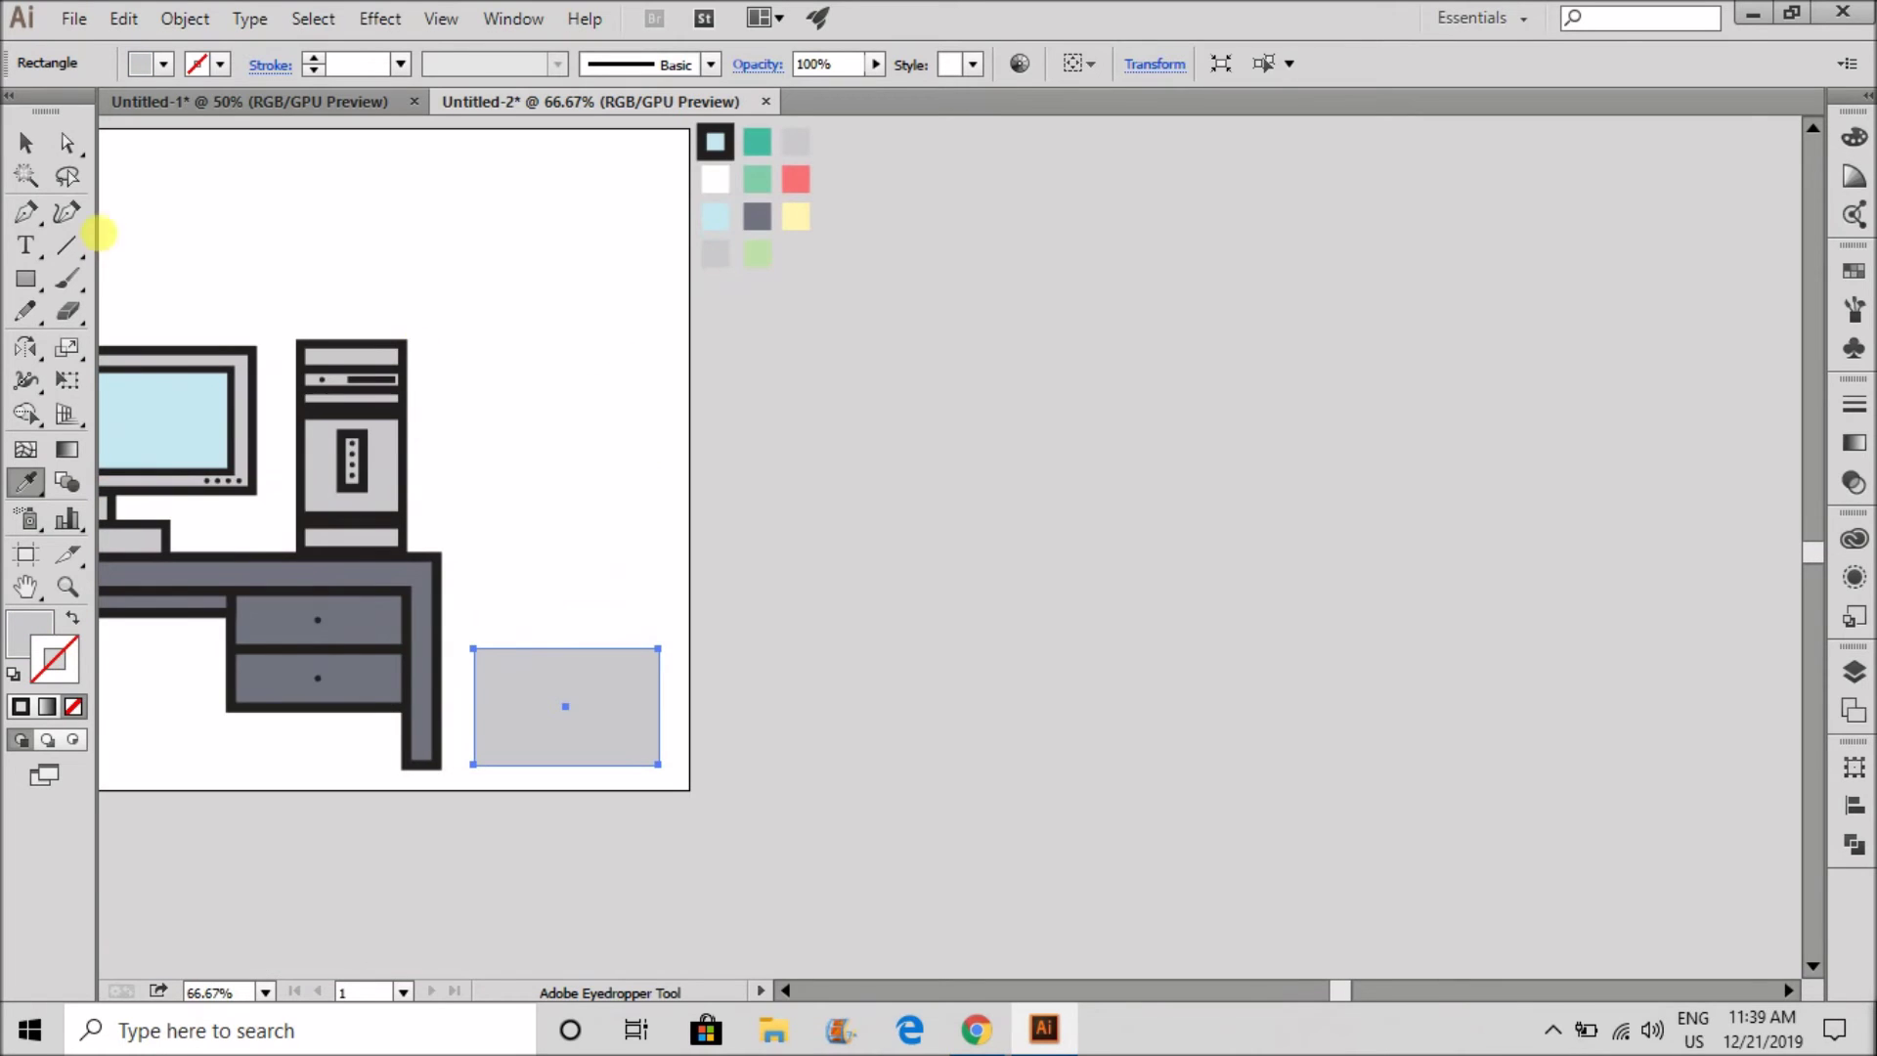
- Give the rectangle the light blue fill and 11 pt dark outline of the framed colour sample
click(714, 147)
click(32, 148)
scroll(532, 718, up, 2)
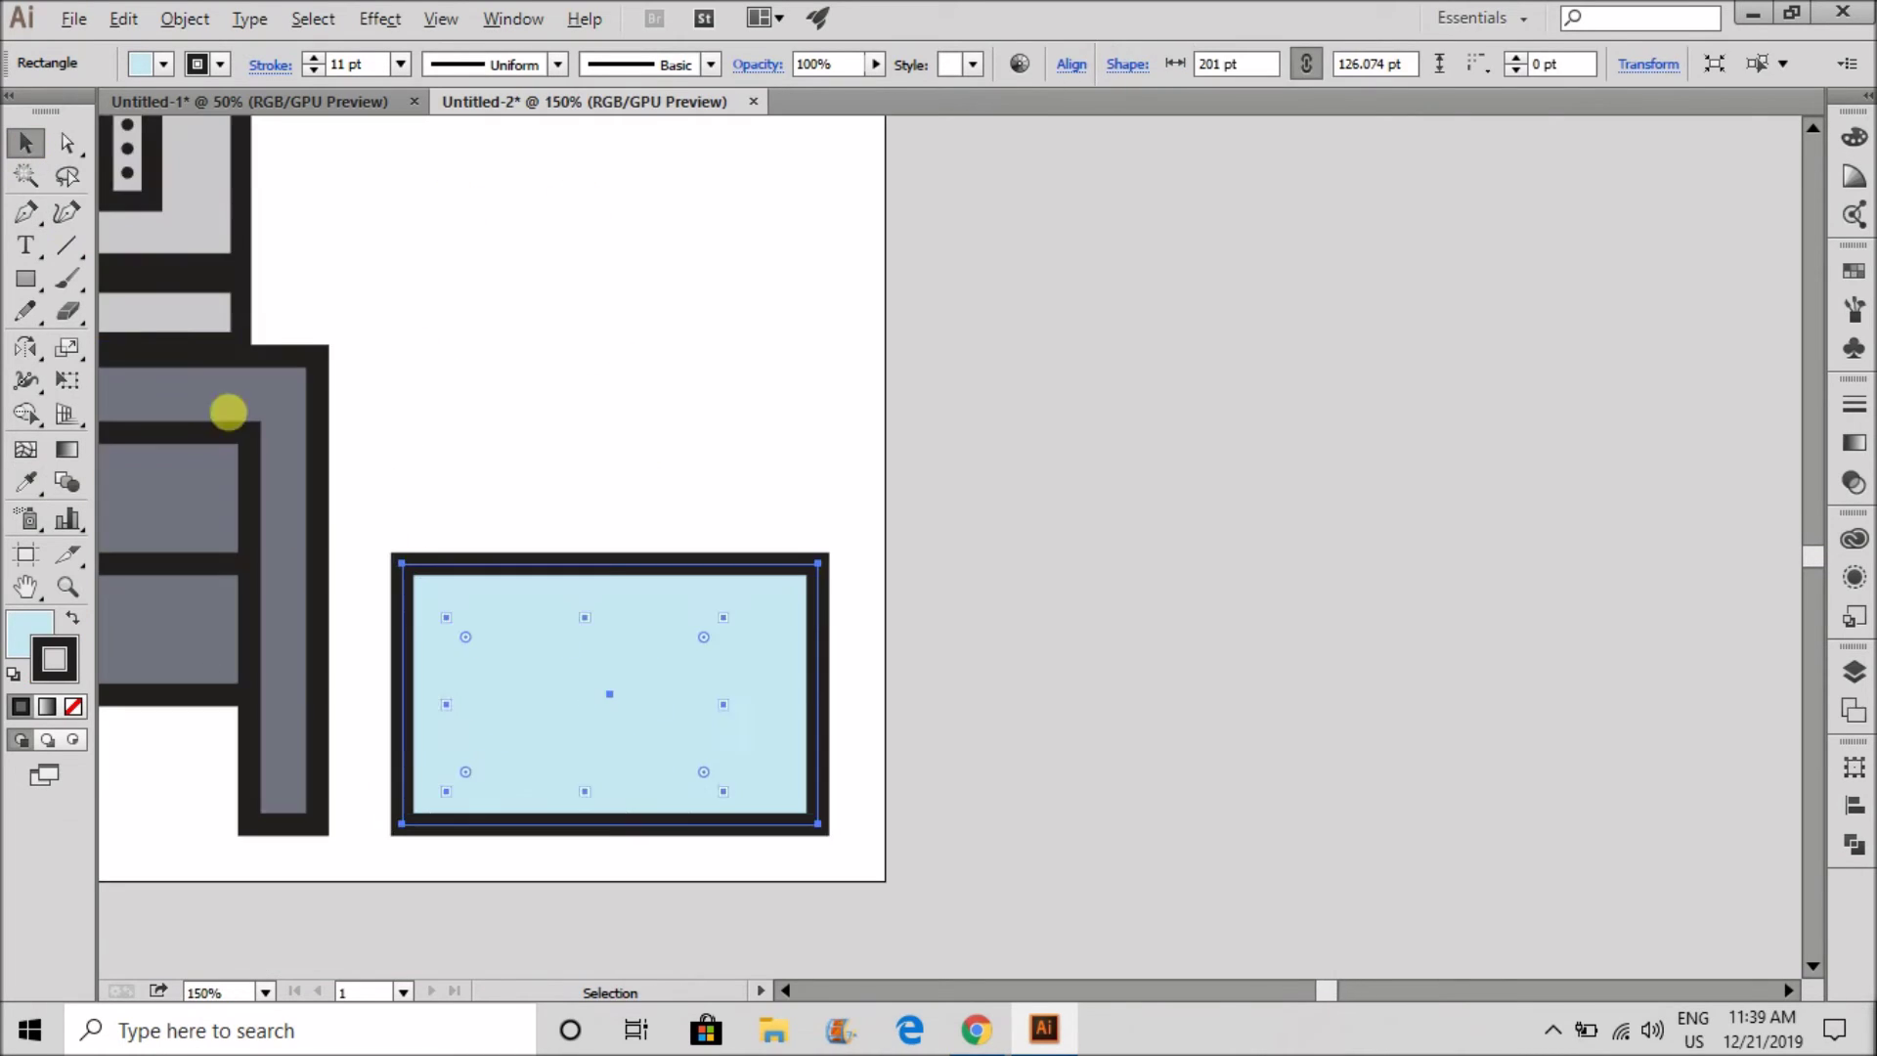
- Try other swatch fills on the outlined rectangle, undo the fill changes and deselect it
click(164, 65)
click(152, 130)
click(171, 149)
click(190, 148)
click(841, 347)
scroll(841, 347, down, 2)
key(ctrl+z)
key(ctrl+z)
key(ctrl+z)
click(771, 465)
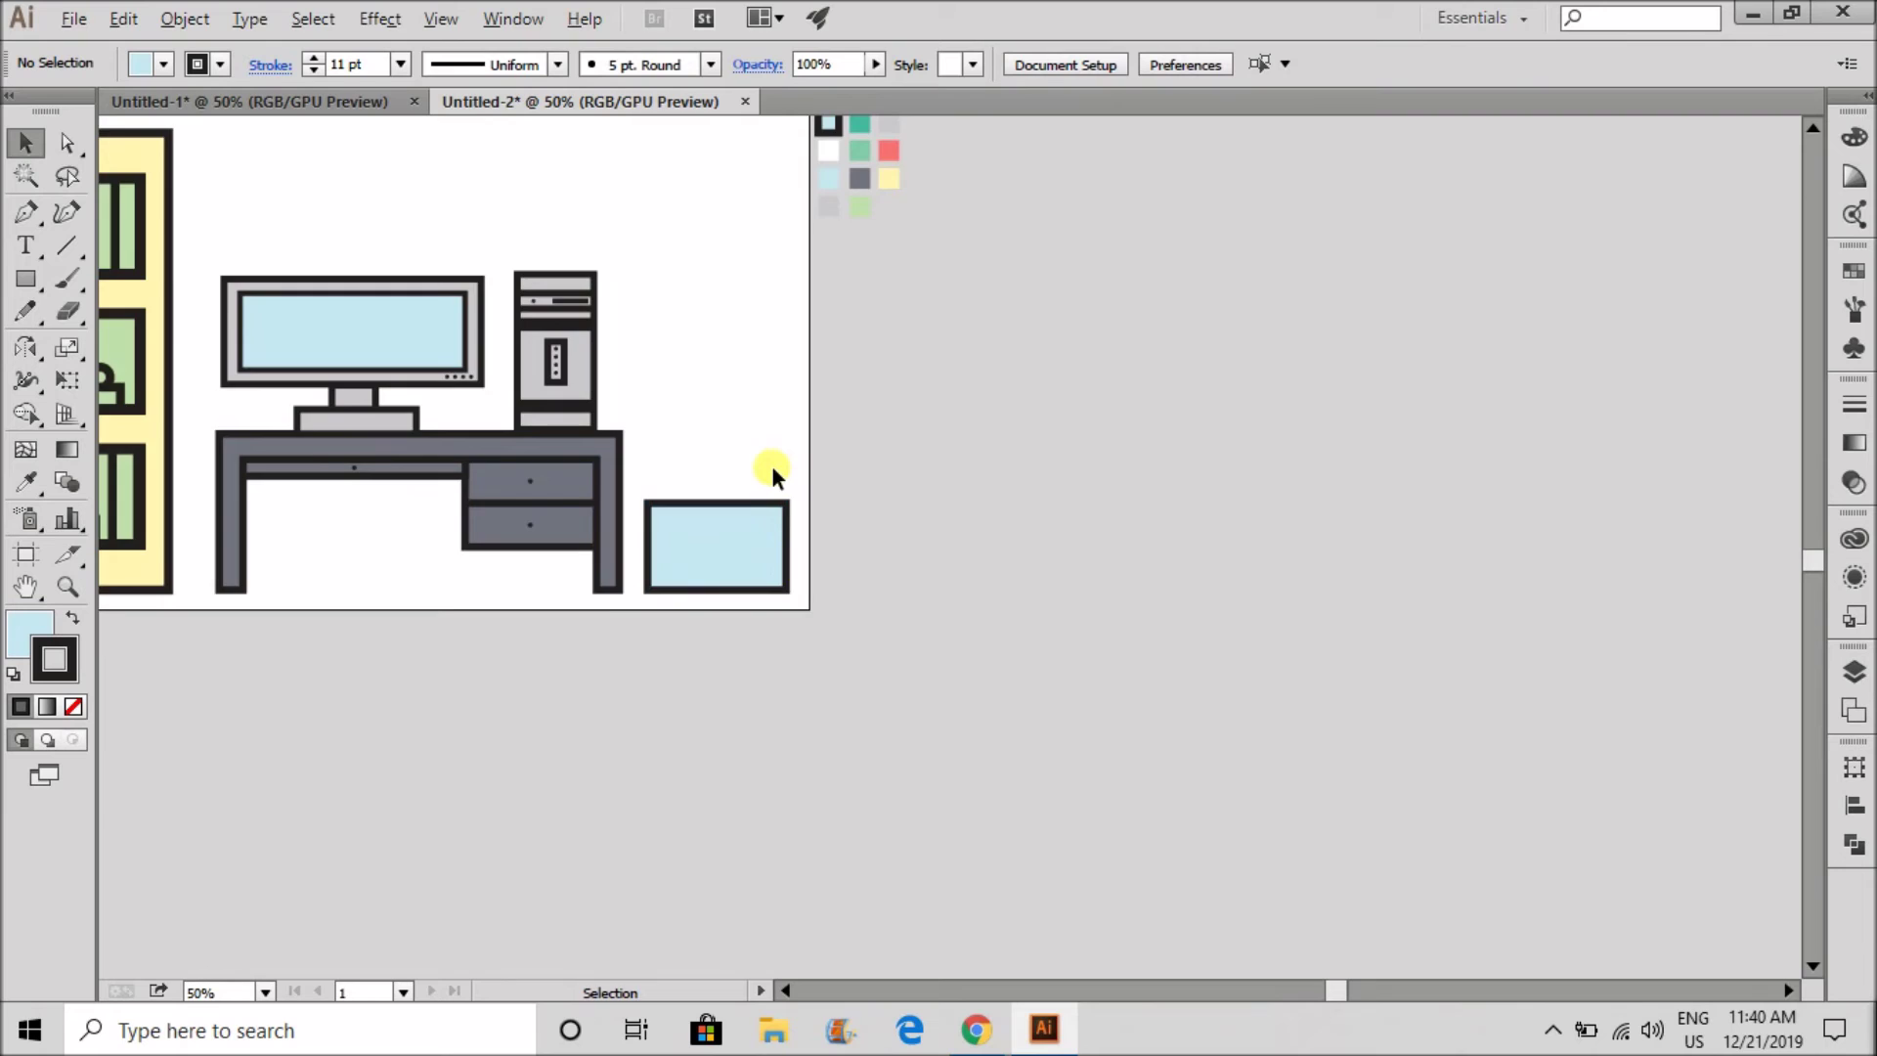
- Draw four adjoining upright rectangles of different heights and widths across the upper part of the light blue box
scroll(772, 465, up, 4)
scroll(631, 536, down, 3)
scroll(691, 482, up, 2)
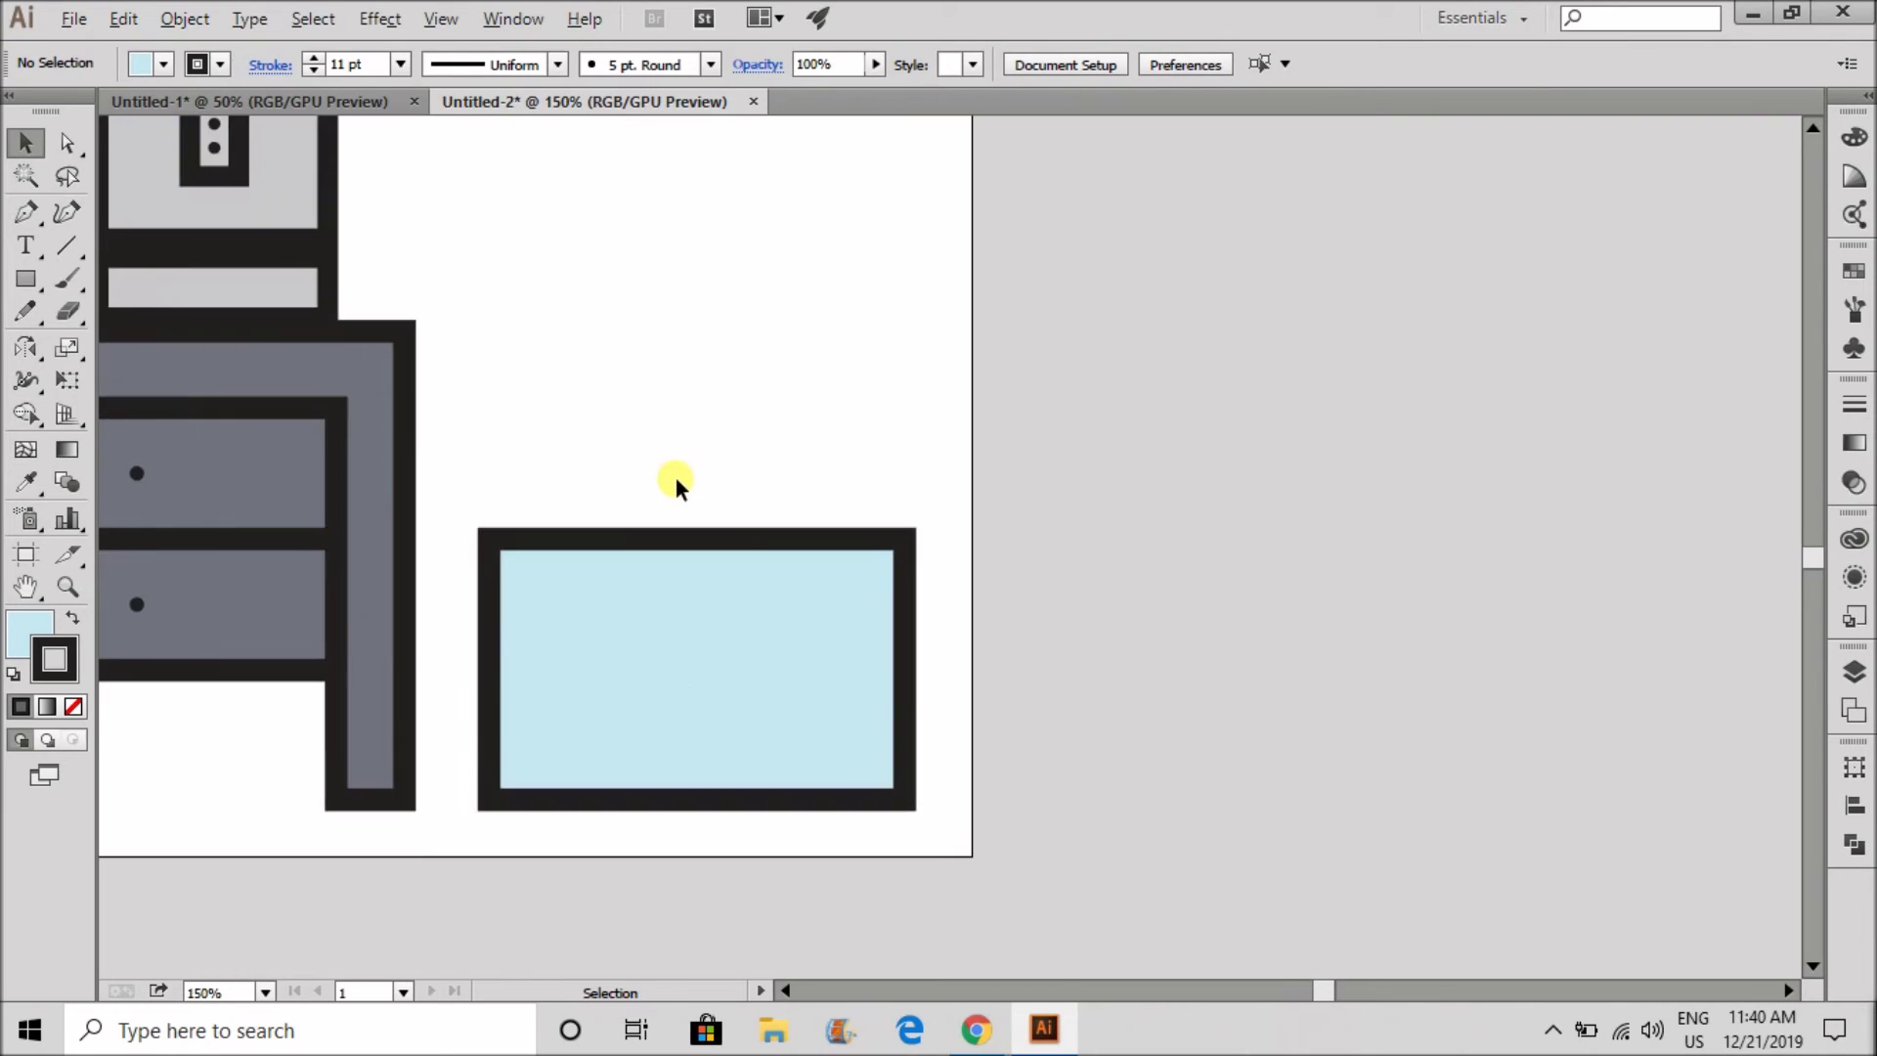
scroll(677, 477, up, 1)
drag(436, 453, 505, 690)
drag(506, 378, 641, 690)
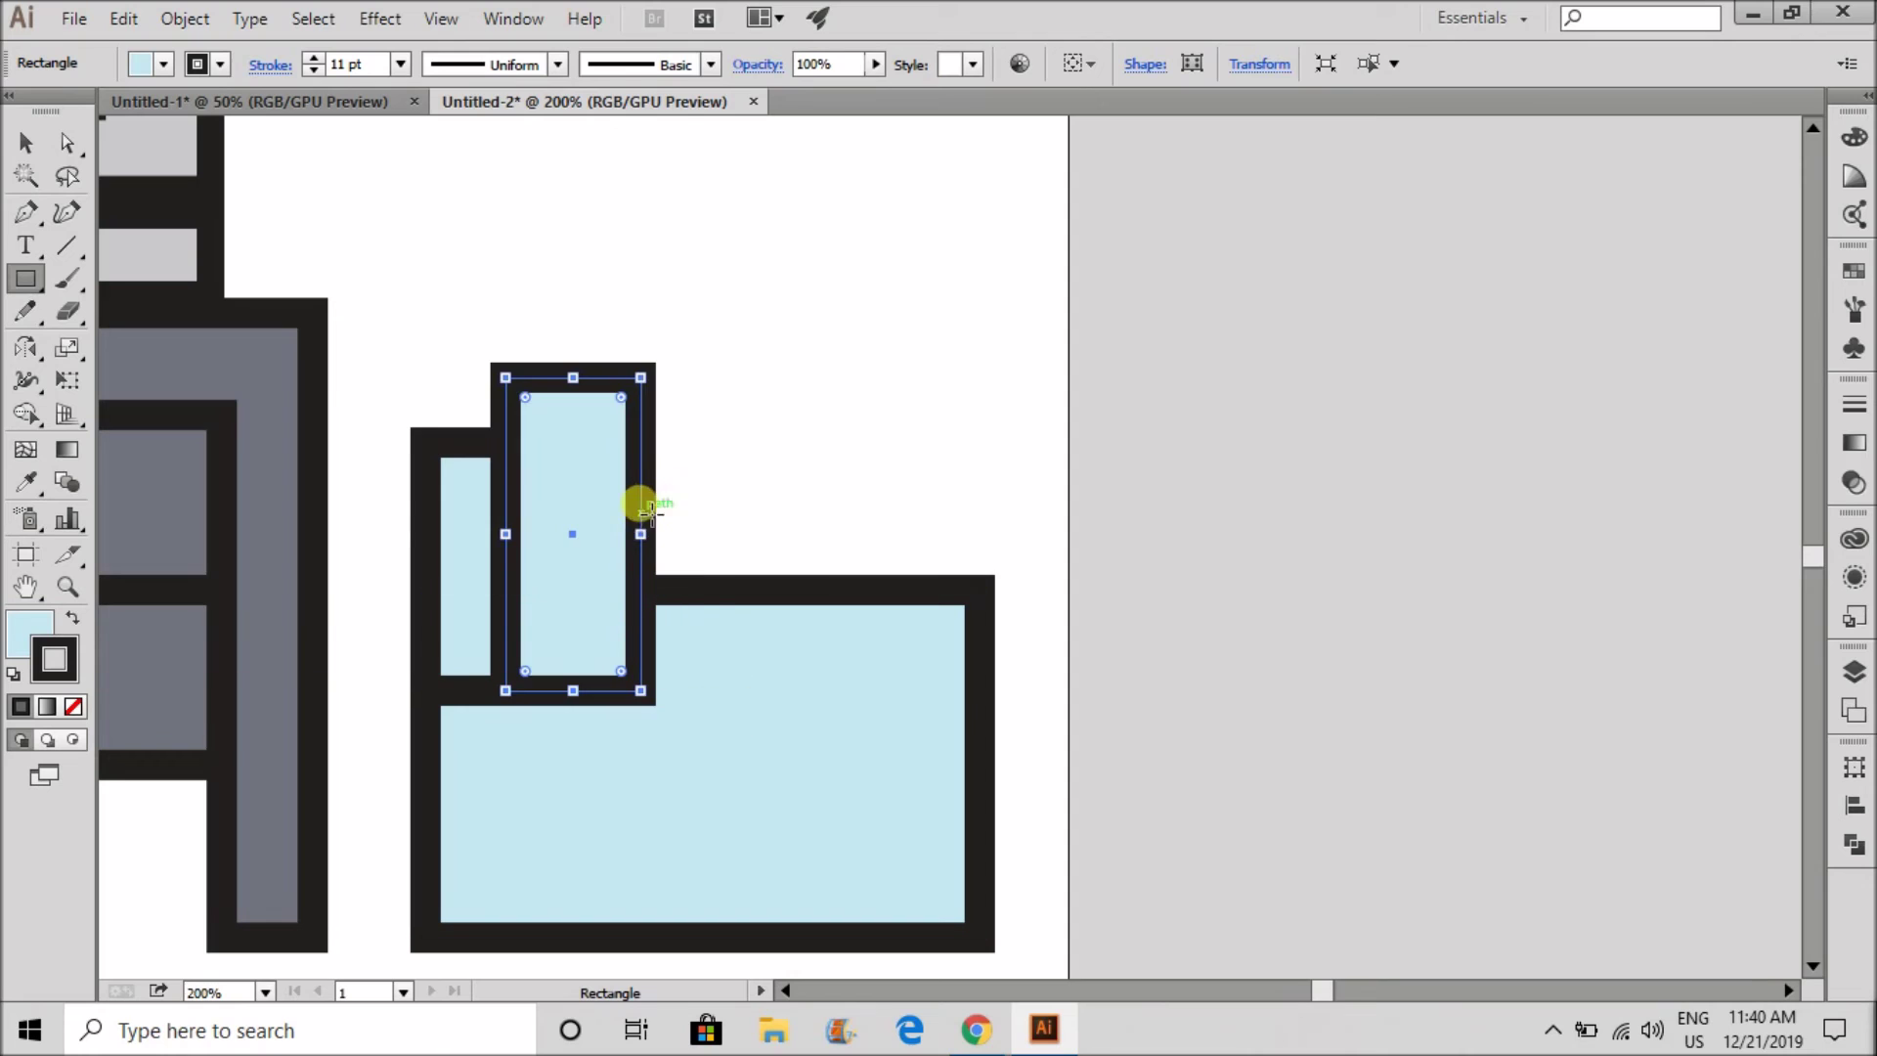
click(641, 462)
click(997, 558)
drag(641, 460, 778, 691)
drag(775, 294, 979, 727)
- Select the four upright rectangles together and round all their corners
click(39, 145)
drag(397, 260, 981, 493)
key(a)
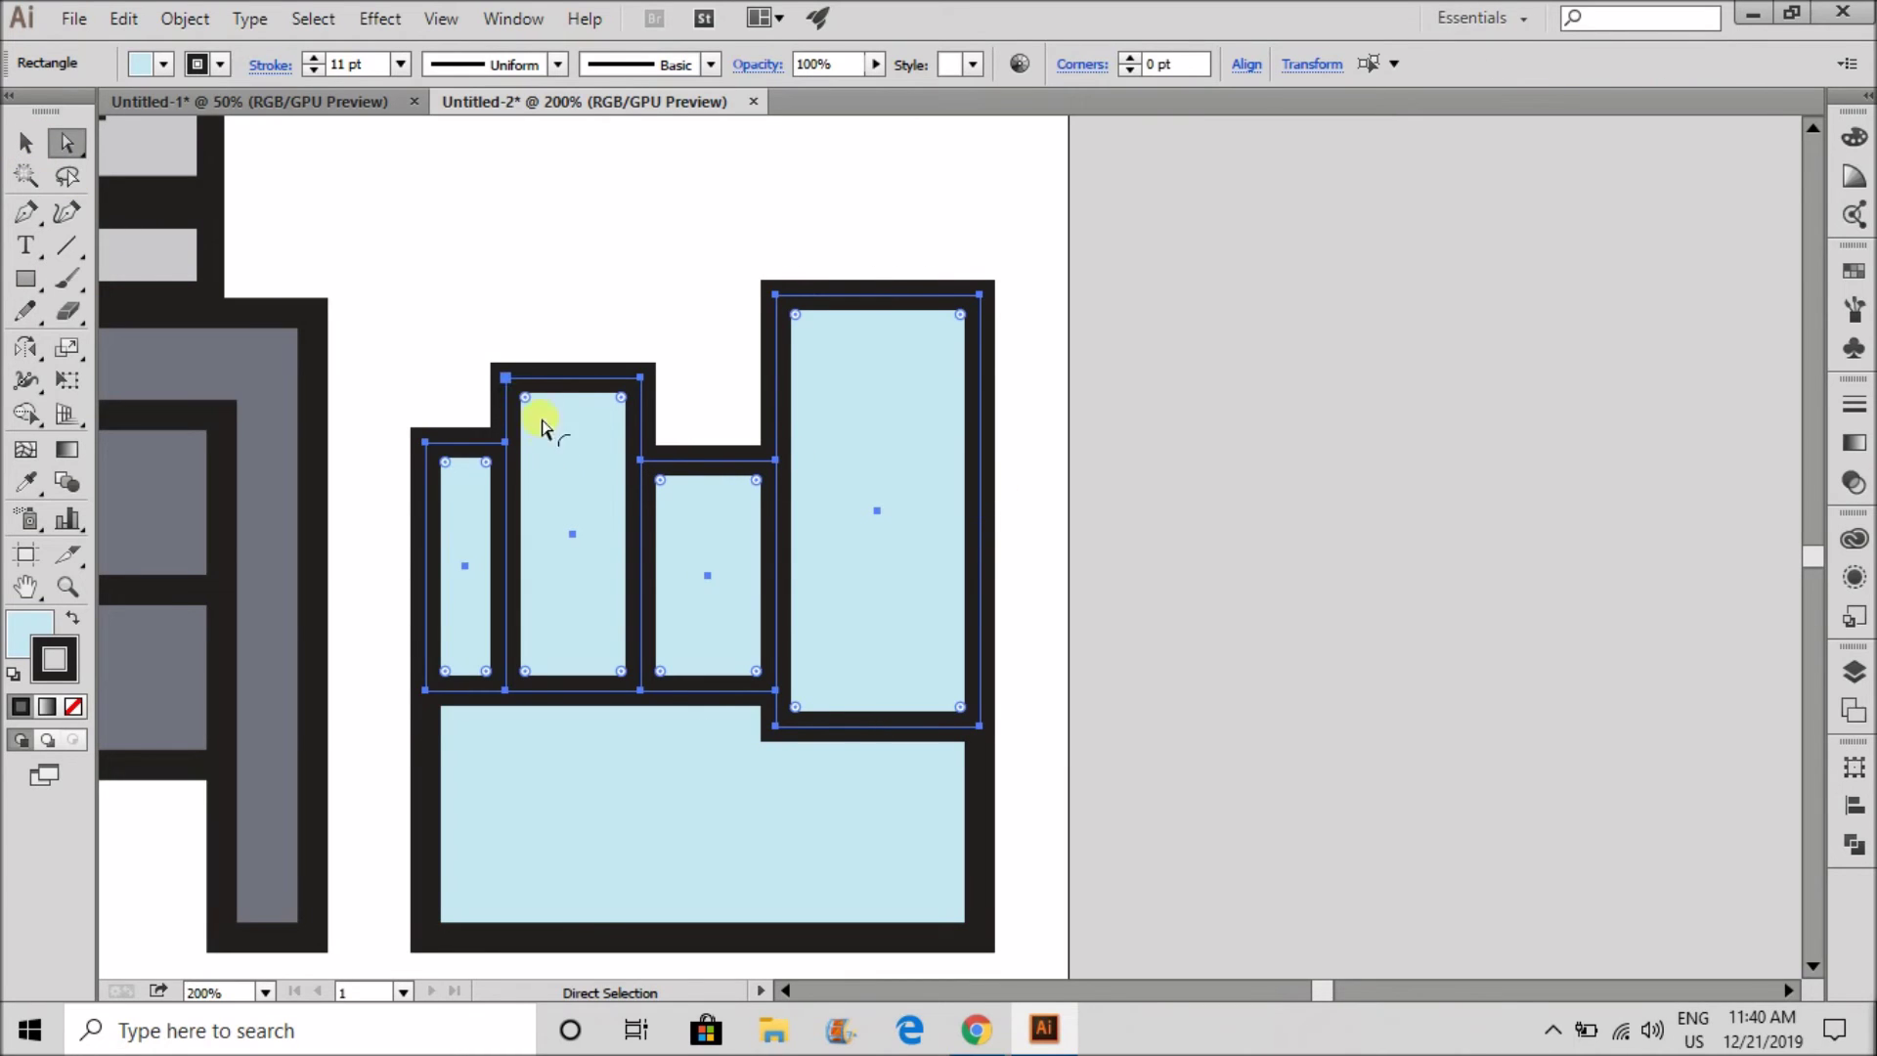
drag(544, 427, 565, 473)
key(c)
click(482, 313)
click(1203, 549)
- Send the four rounded shapes to the back so their lower ends sit behind the box
click(21, 147)
click(440, 273)
key(ctrl+minus)
drag(456, 277, 964, 479)
key(ctrl+shift+bracketleft)
scroll(965, 477, up, 1)
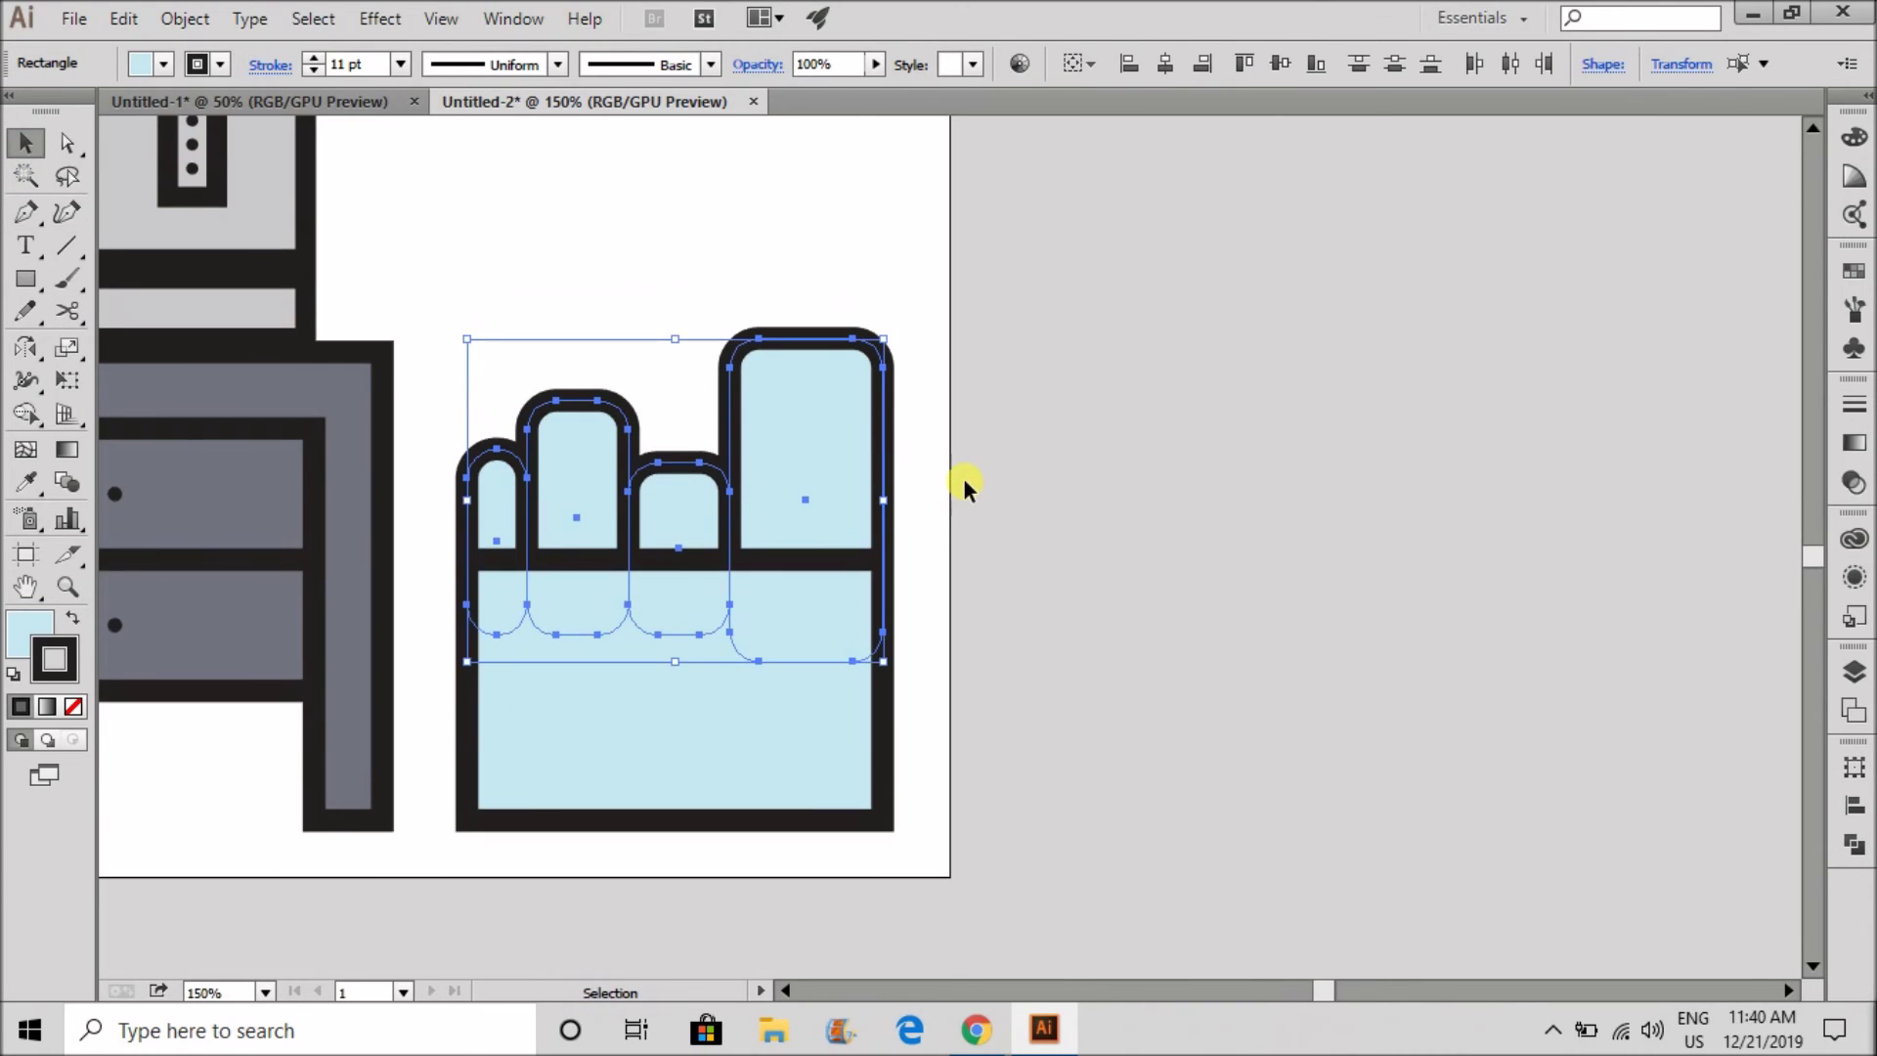
click(964, 477)
- Fill the two middle rounded shapes with the light green from the colour samples
scroll(964, 477, down, 2)
scroll(807, 690, down, 2)
scroll(807, 682, down, 1)
scroll(811, 641, up, 5)
click(824, 570)
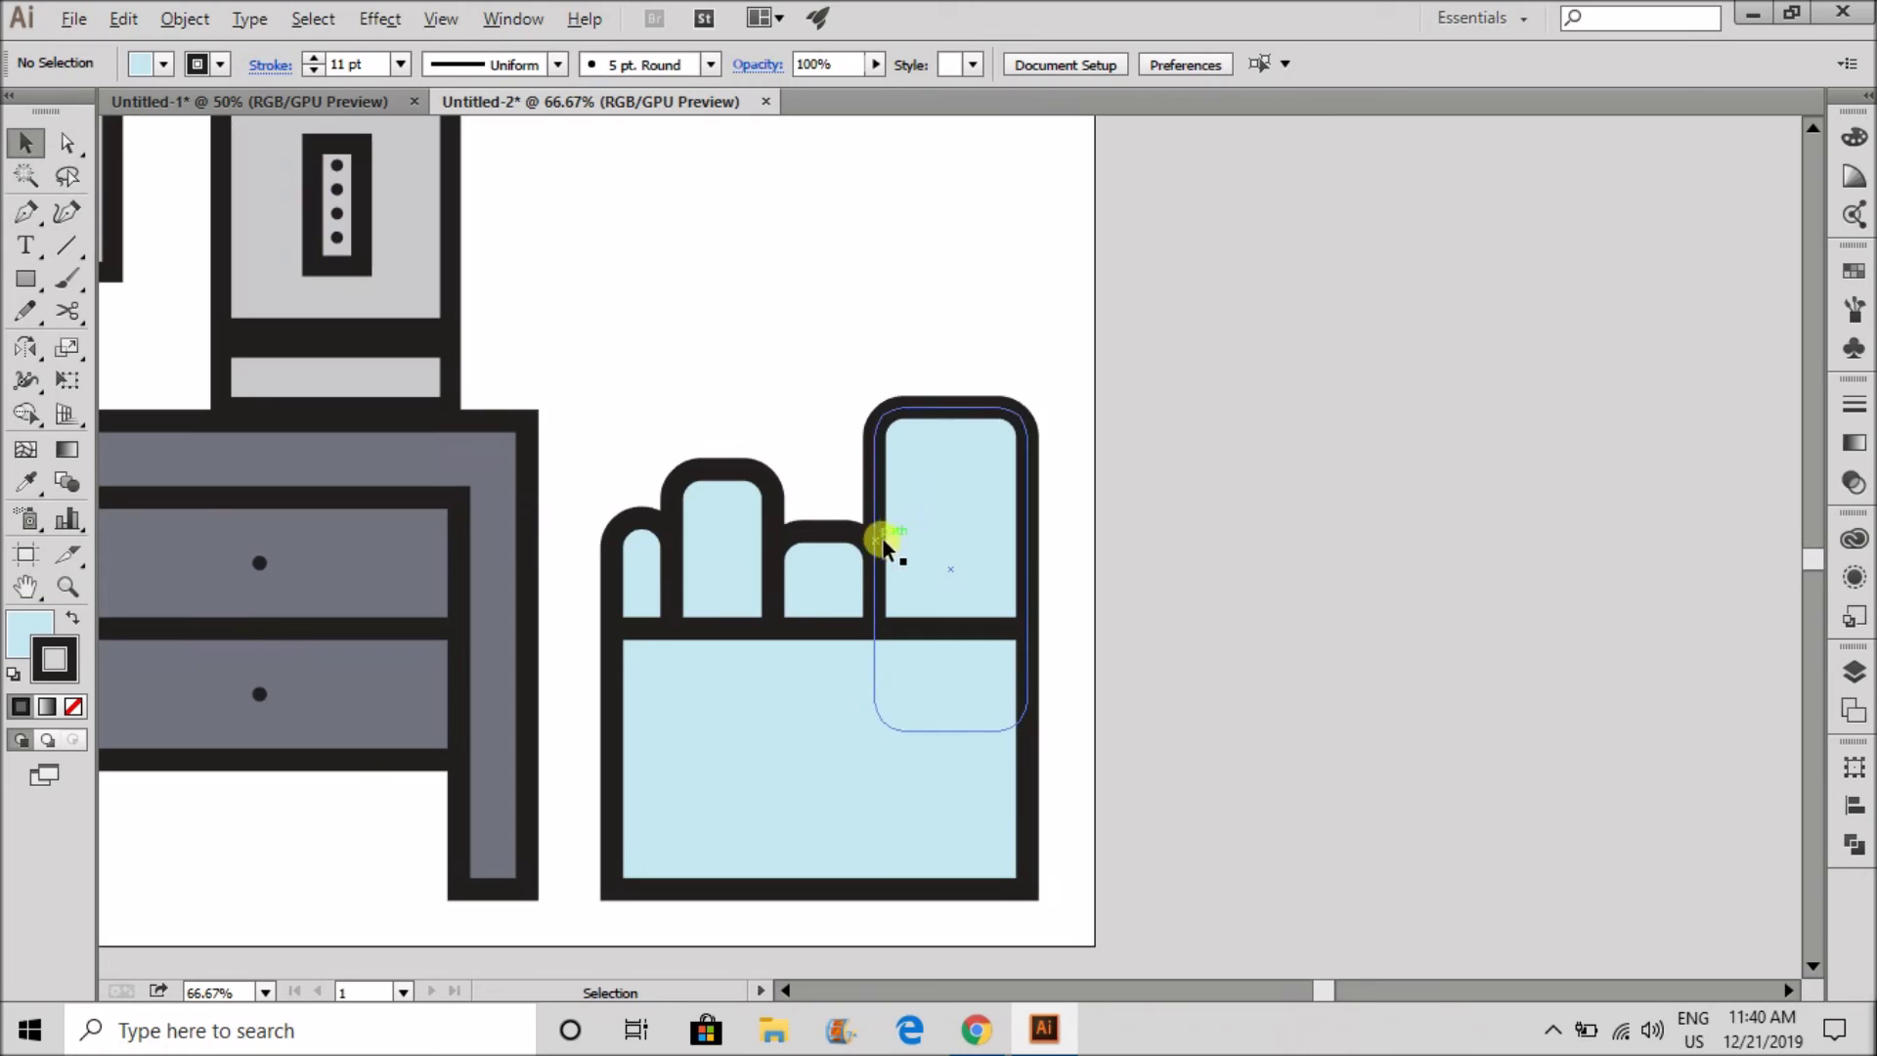
shift+click(731, 581)
scroll(734, 722, down, 1)
key(i)
scroll(972, 502, down, 3)
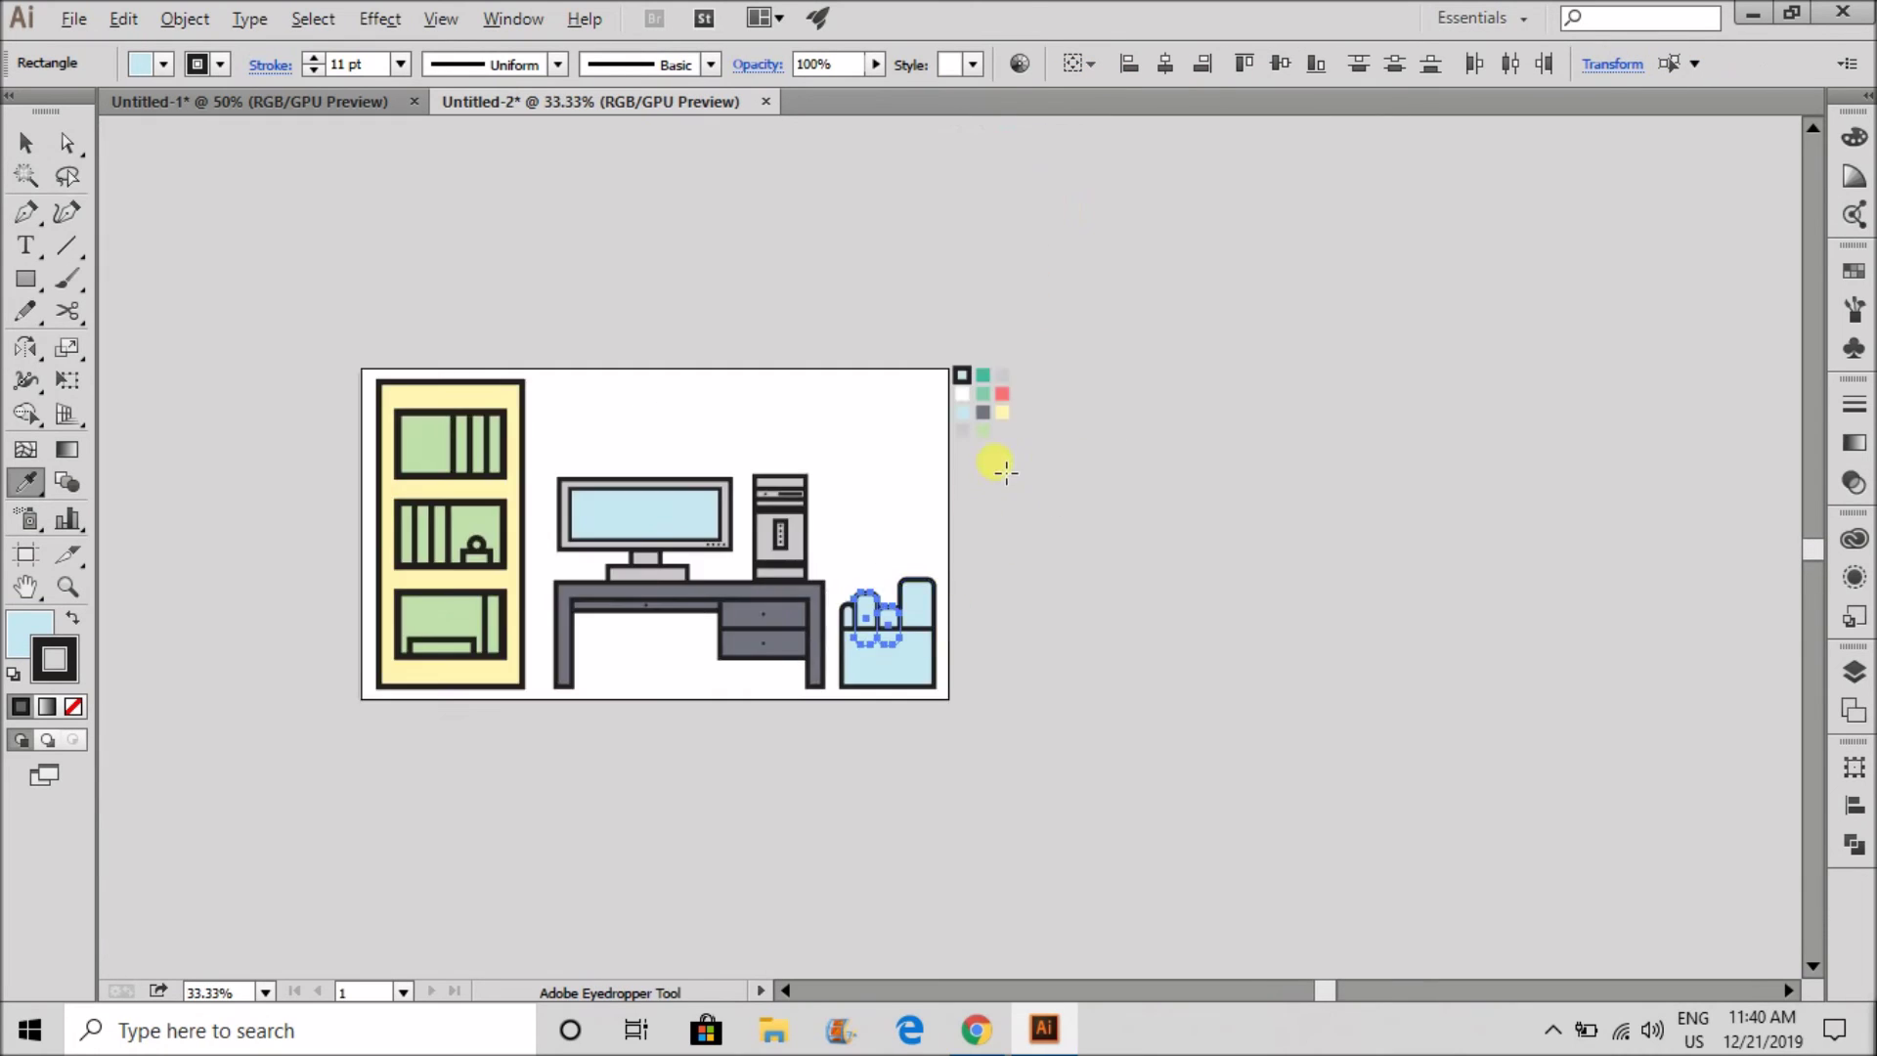
scroll(987, 440, up, 2)
click(973, 405)
- Give the two light green shapes a dark outline of 11 pt
click(38, 142)
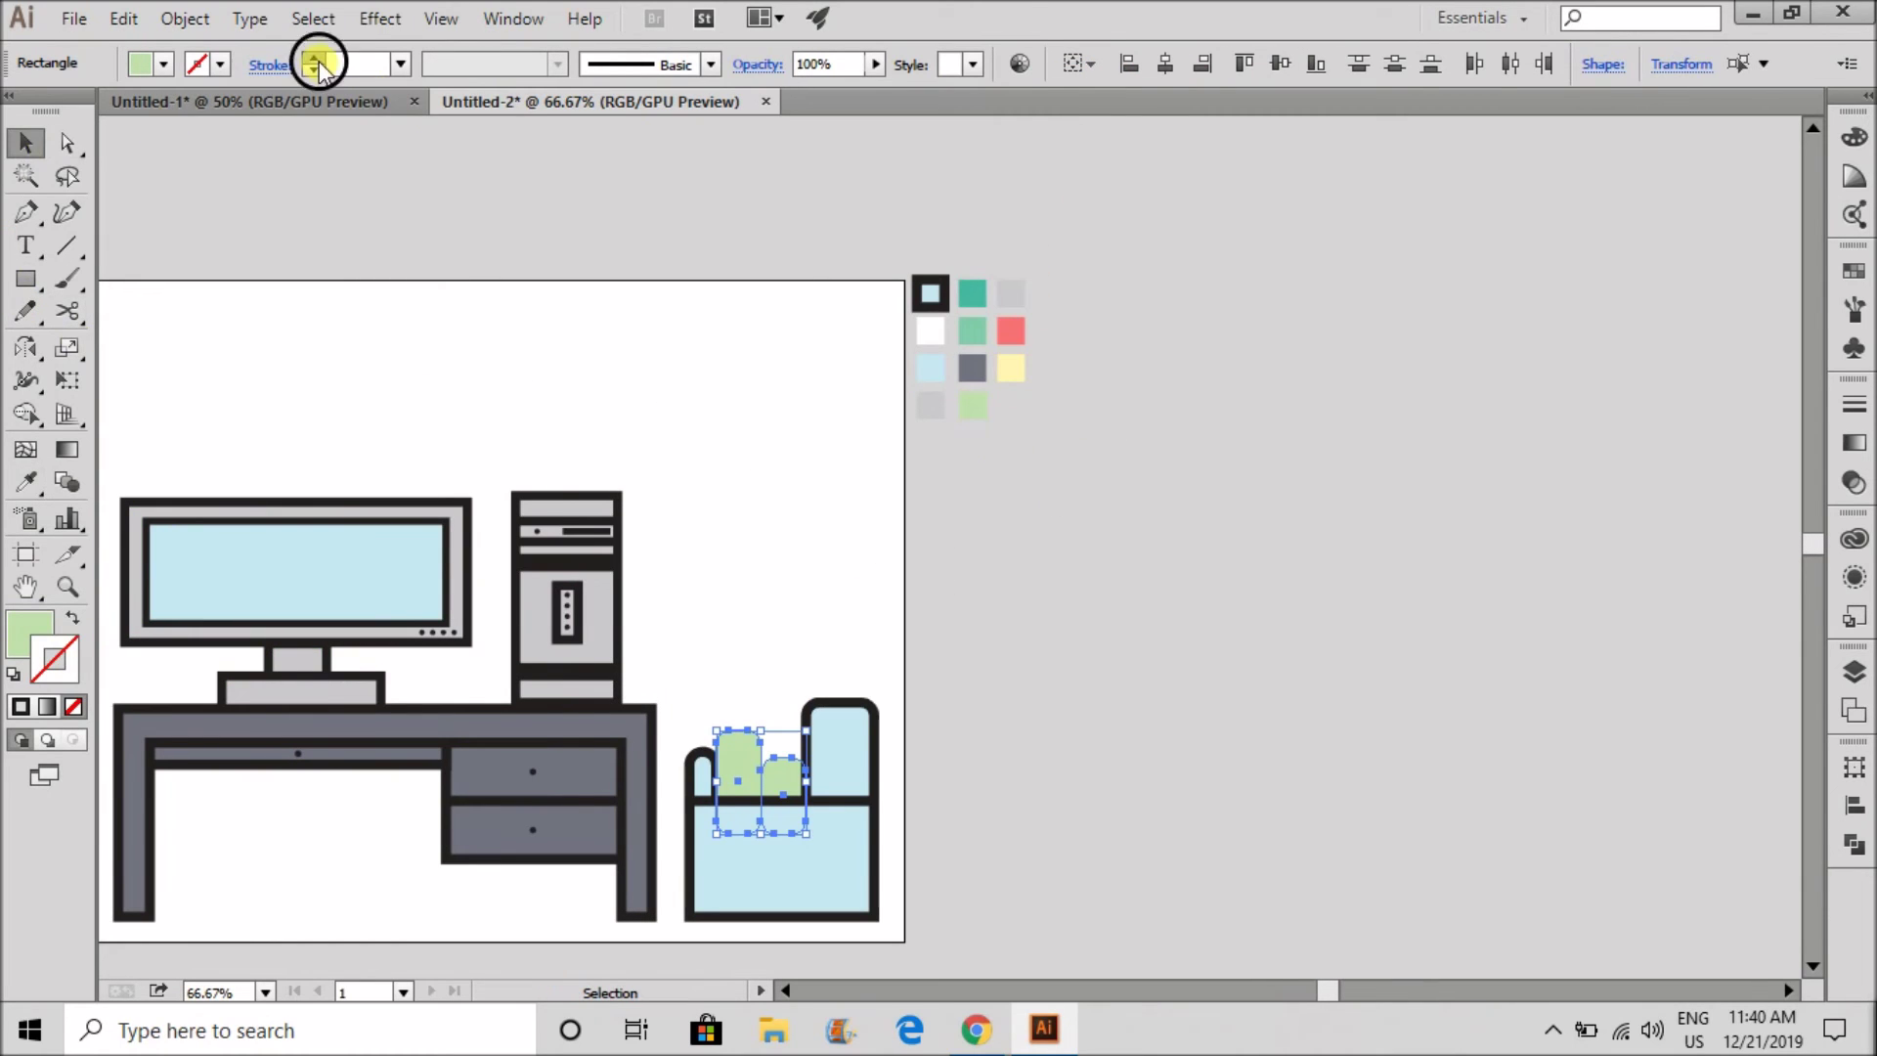
click(317, 59)
scroll(810, 802, up, 8)
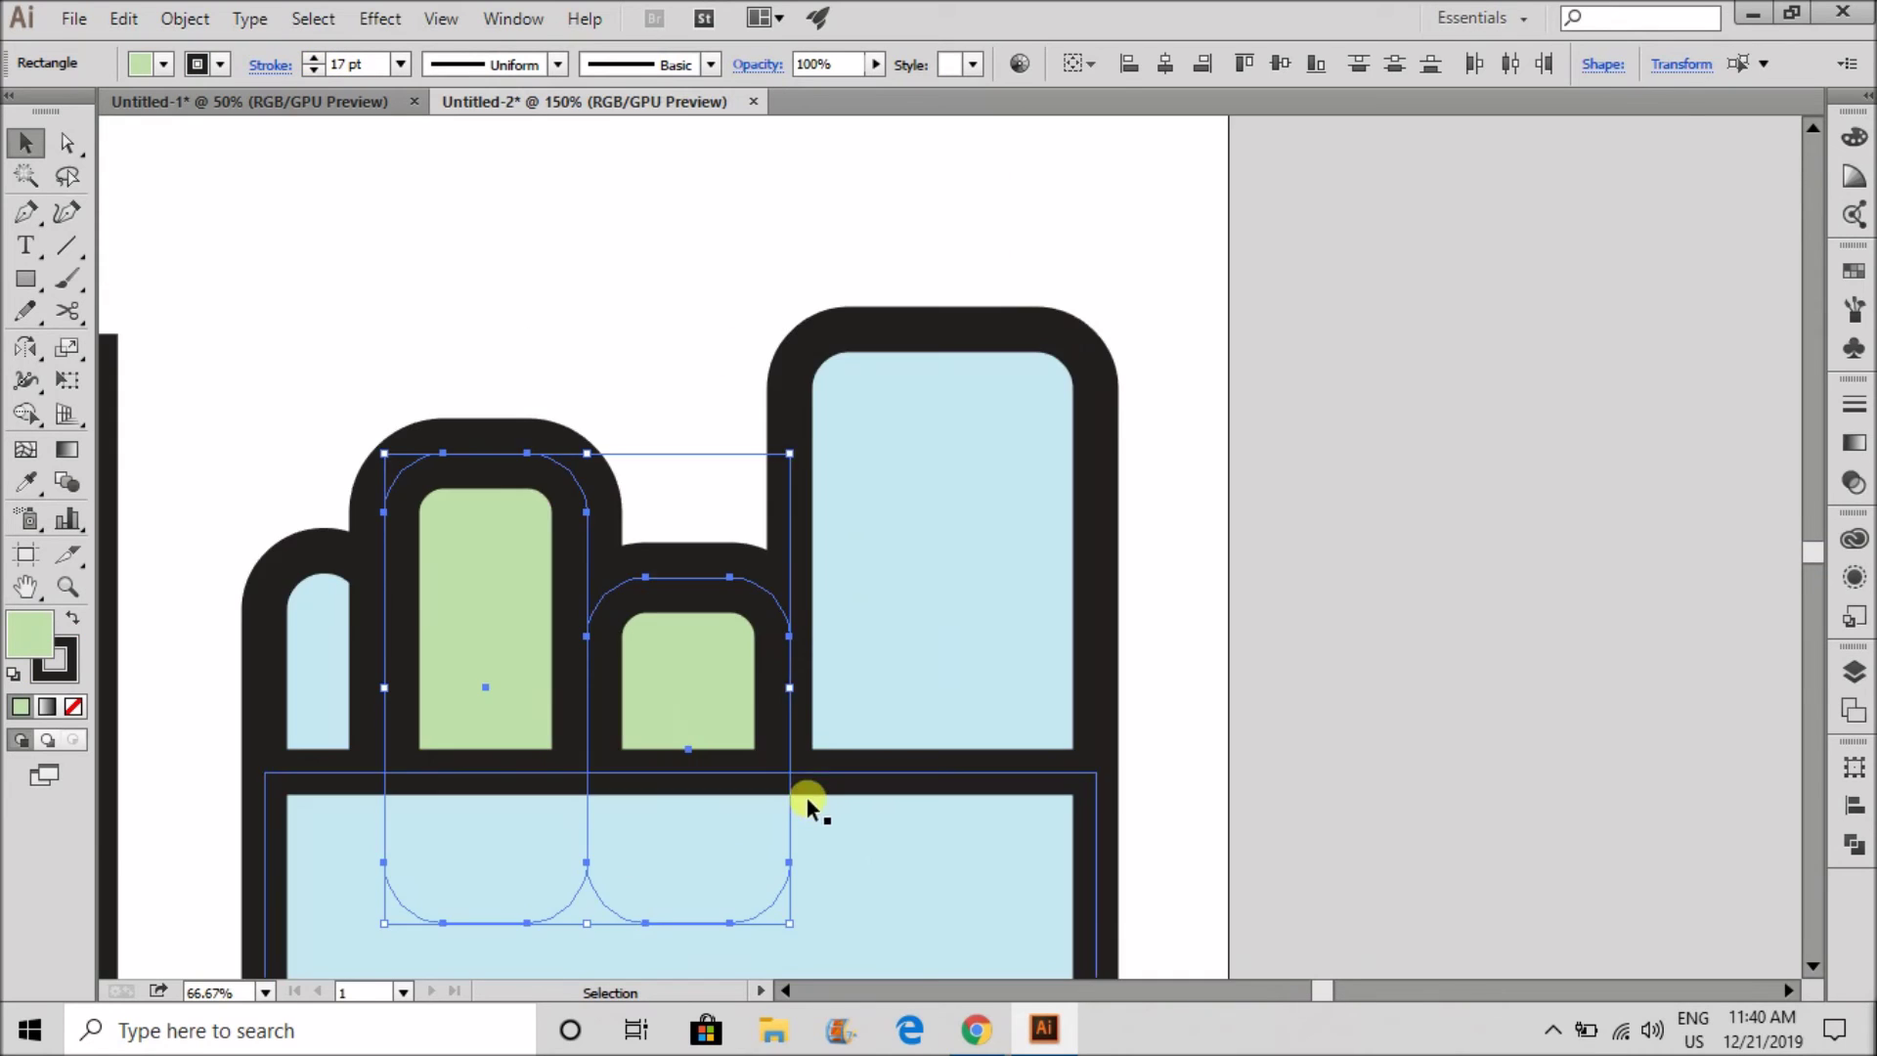
click(313, 69)
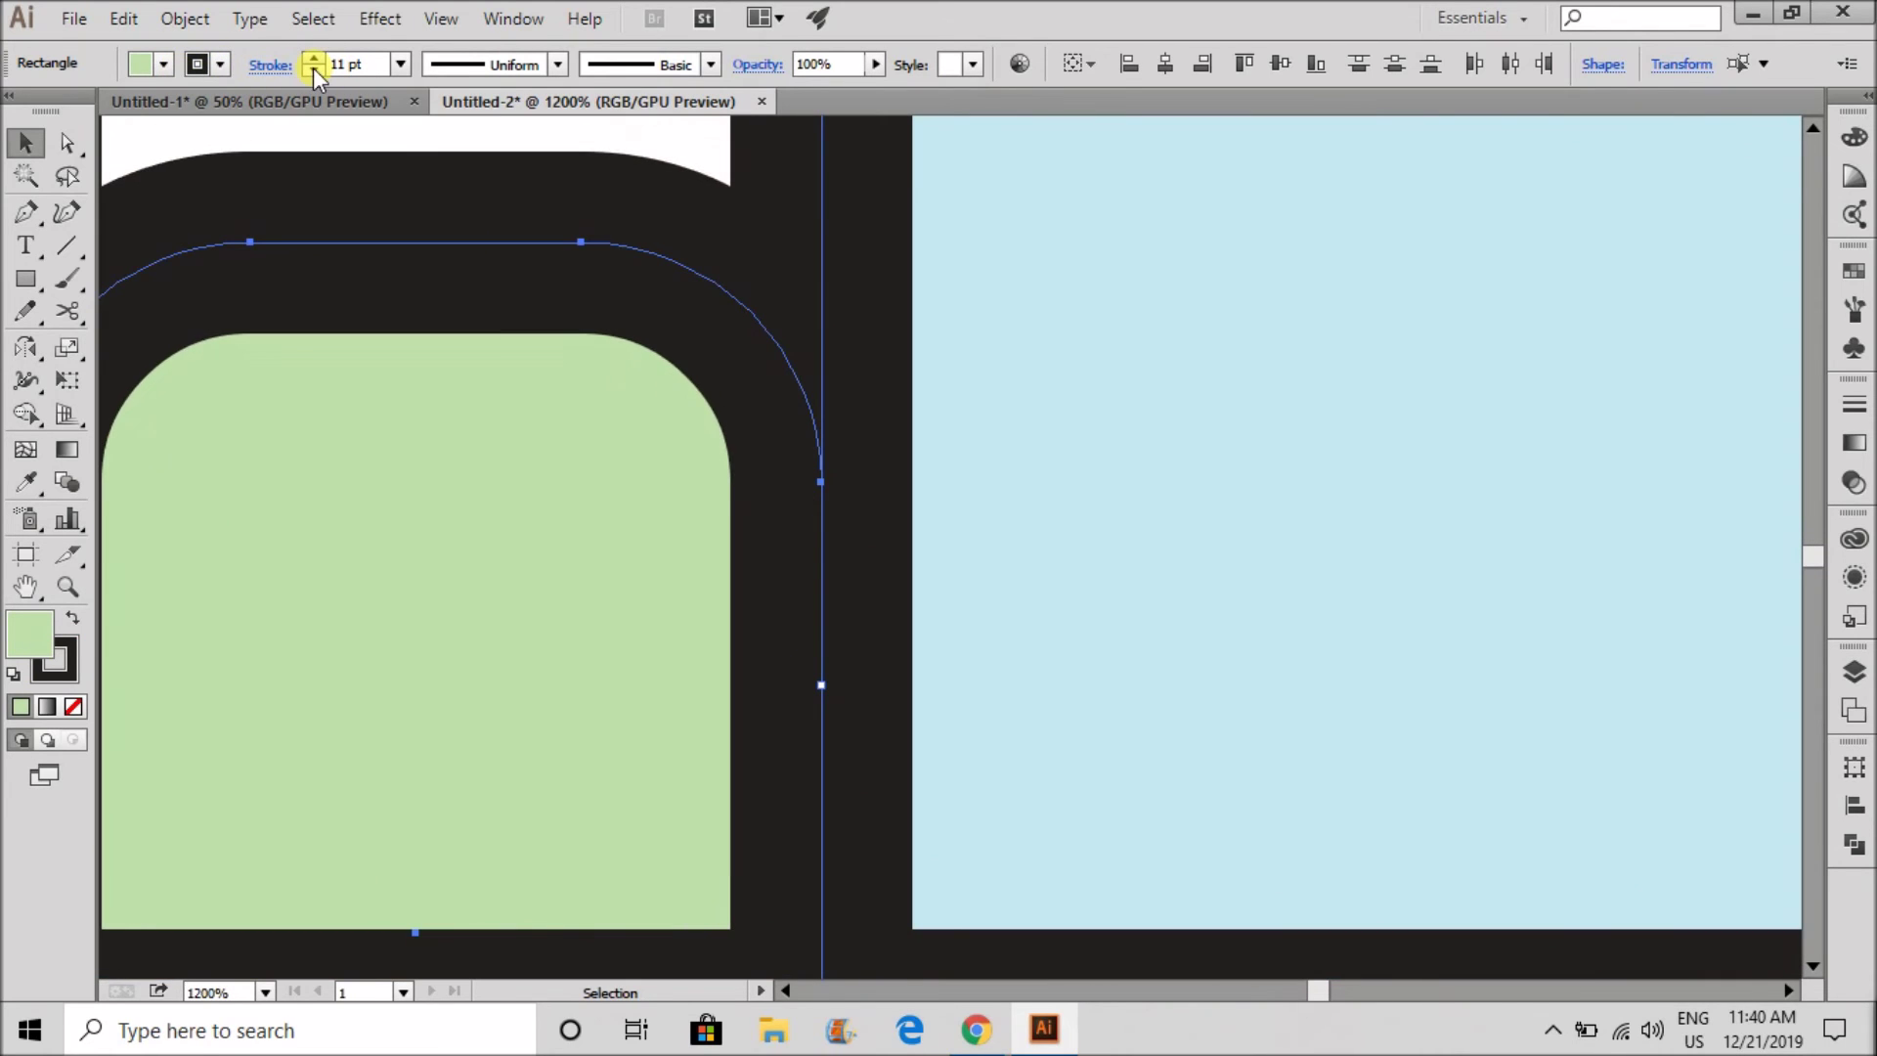
- Fill the leftmost and rightmost rounded shapes with the medium green from the colour samples
scroll(787, 389, down, 3)
click(675, 245)
click(930, 244)
shift+click(494, 420)
scroll(610, 607, down, 3)
key(i)
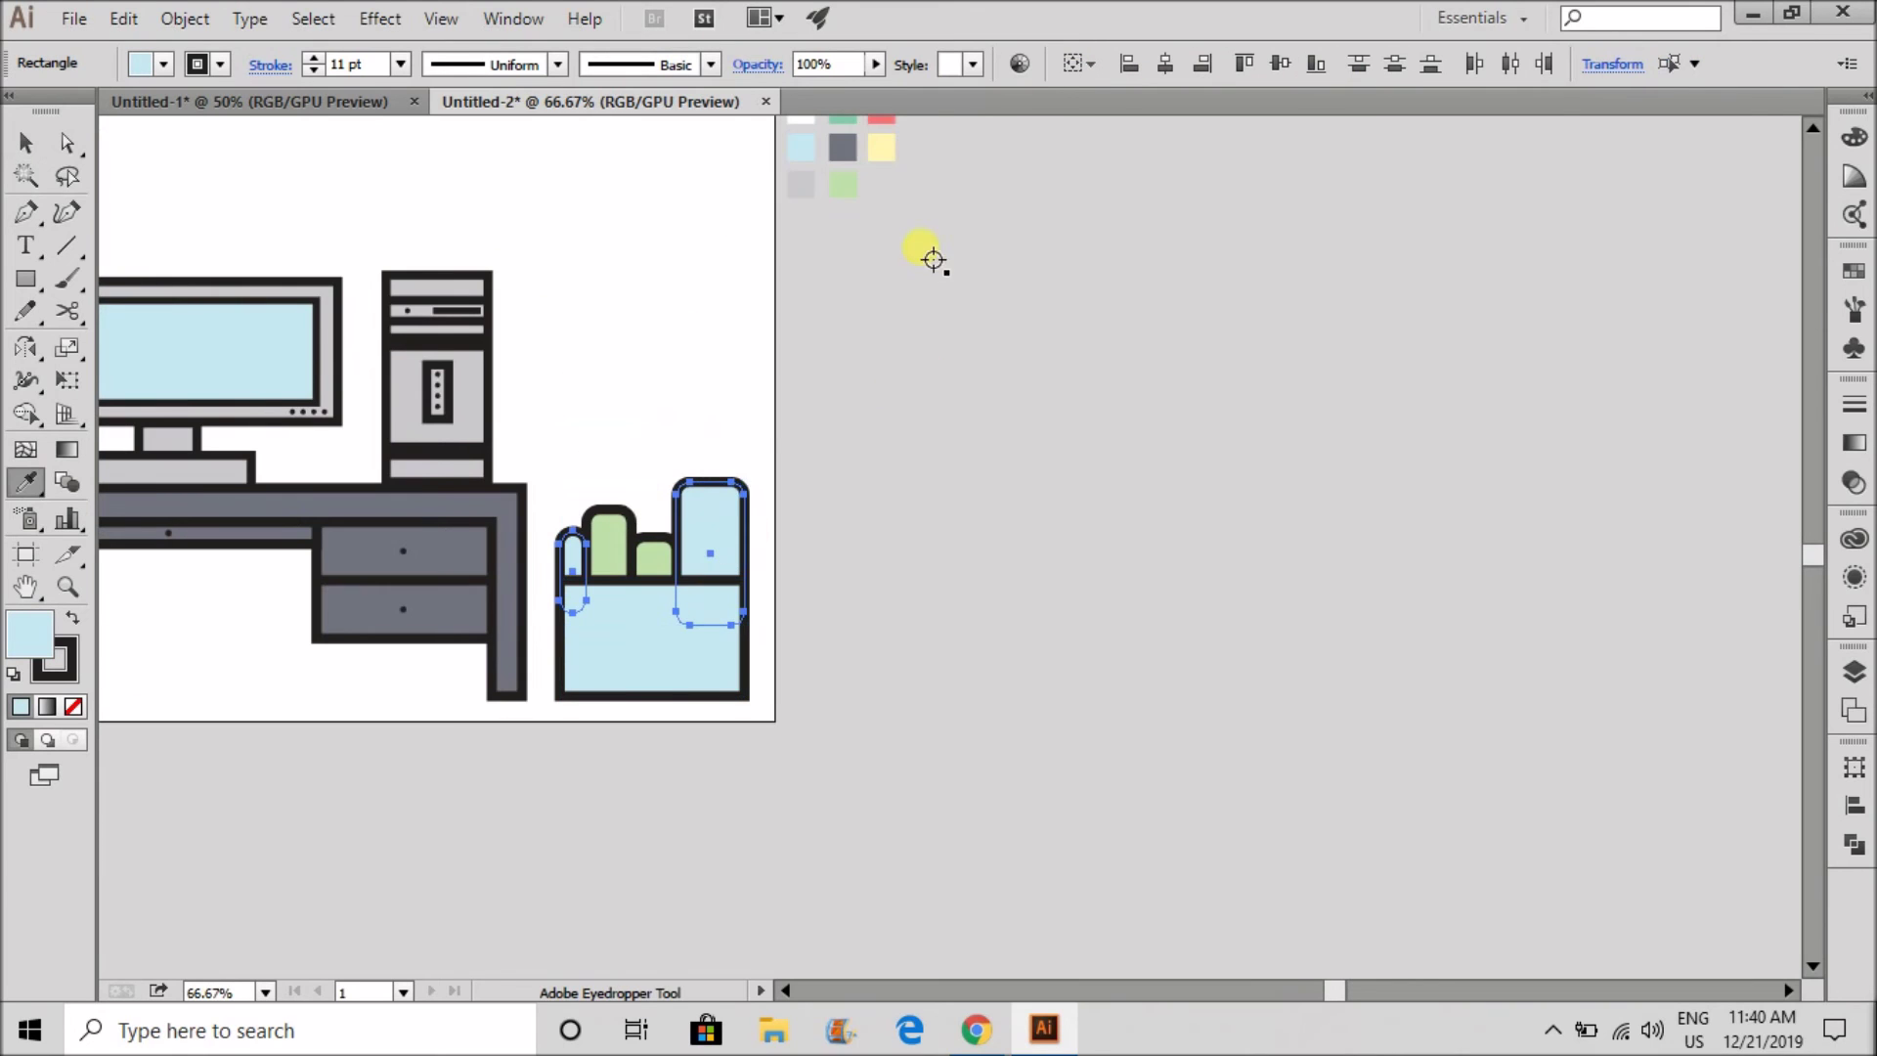
scroll(922, 251, down, 1)
click(857, 164)
- Give the two medium green shapes a dark 11 pt outline and deselect them
click(26, 144)
scroll(776, 500, up, 5)
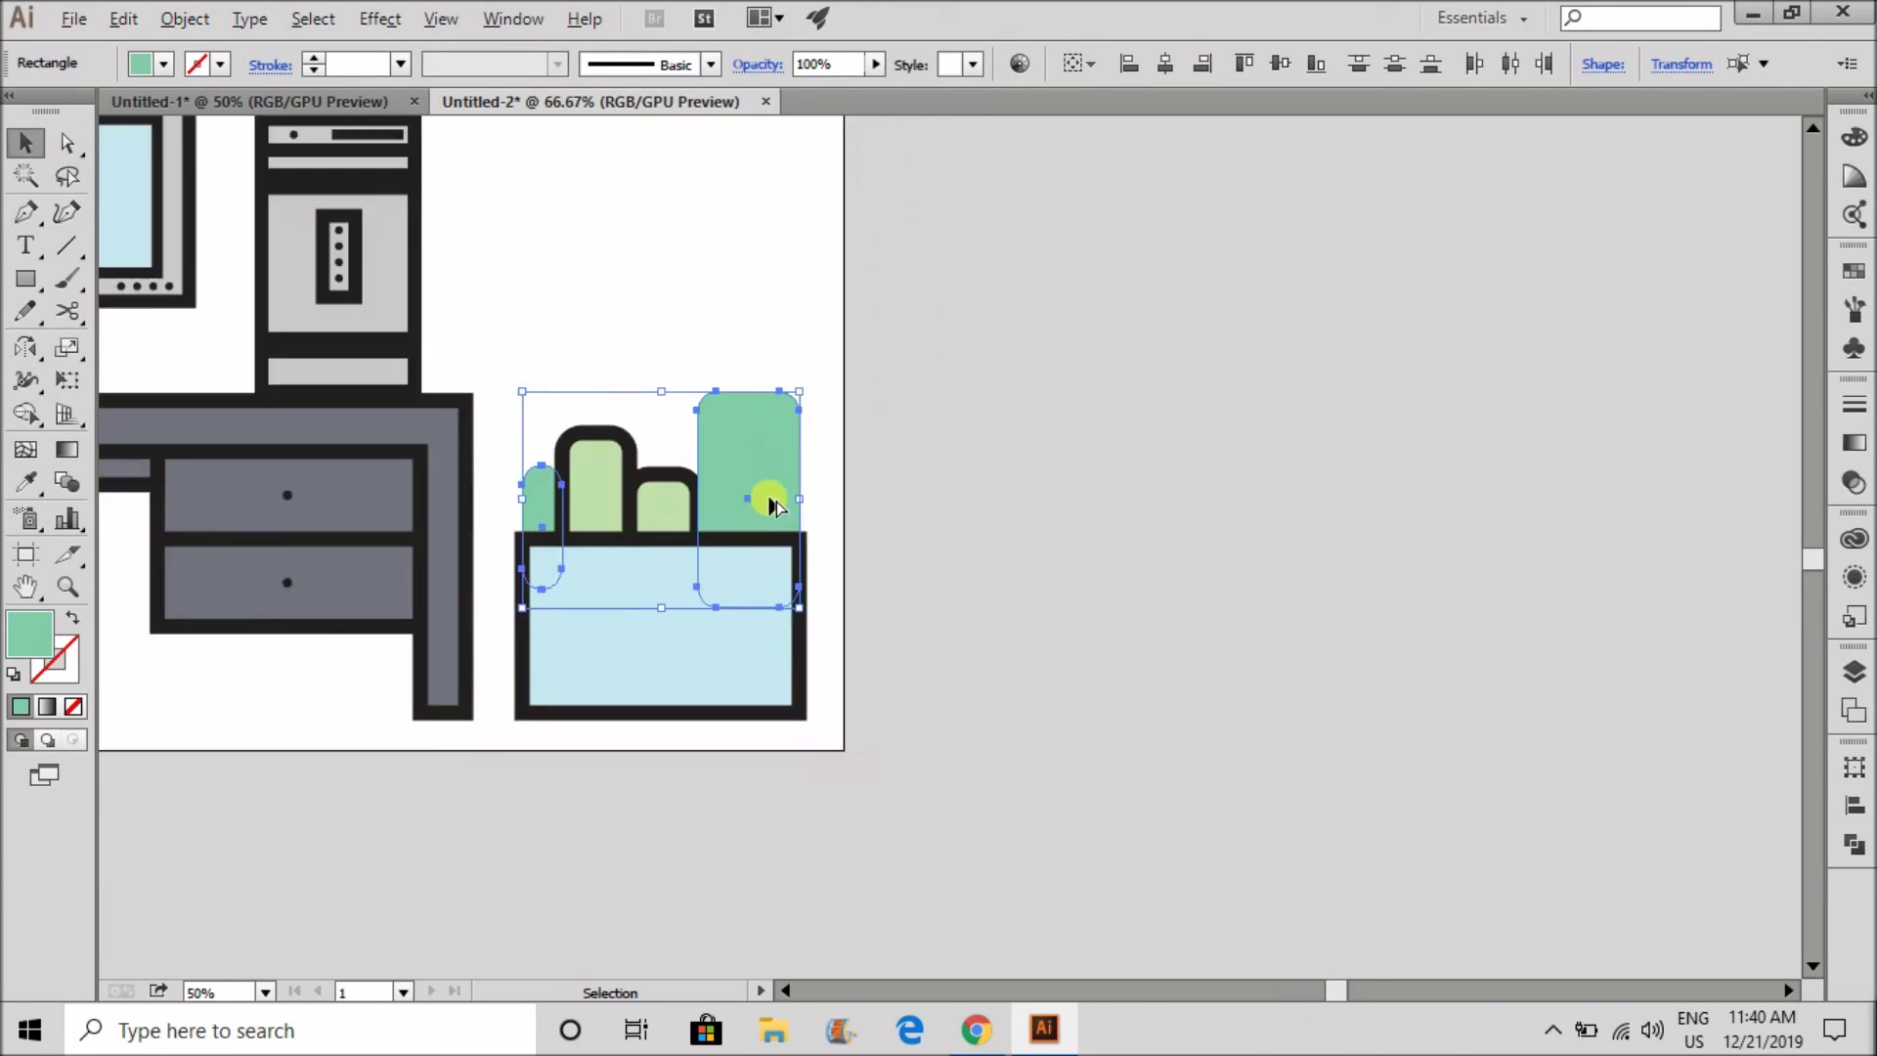
click(309, 60)
click(314, 71)
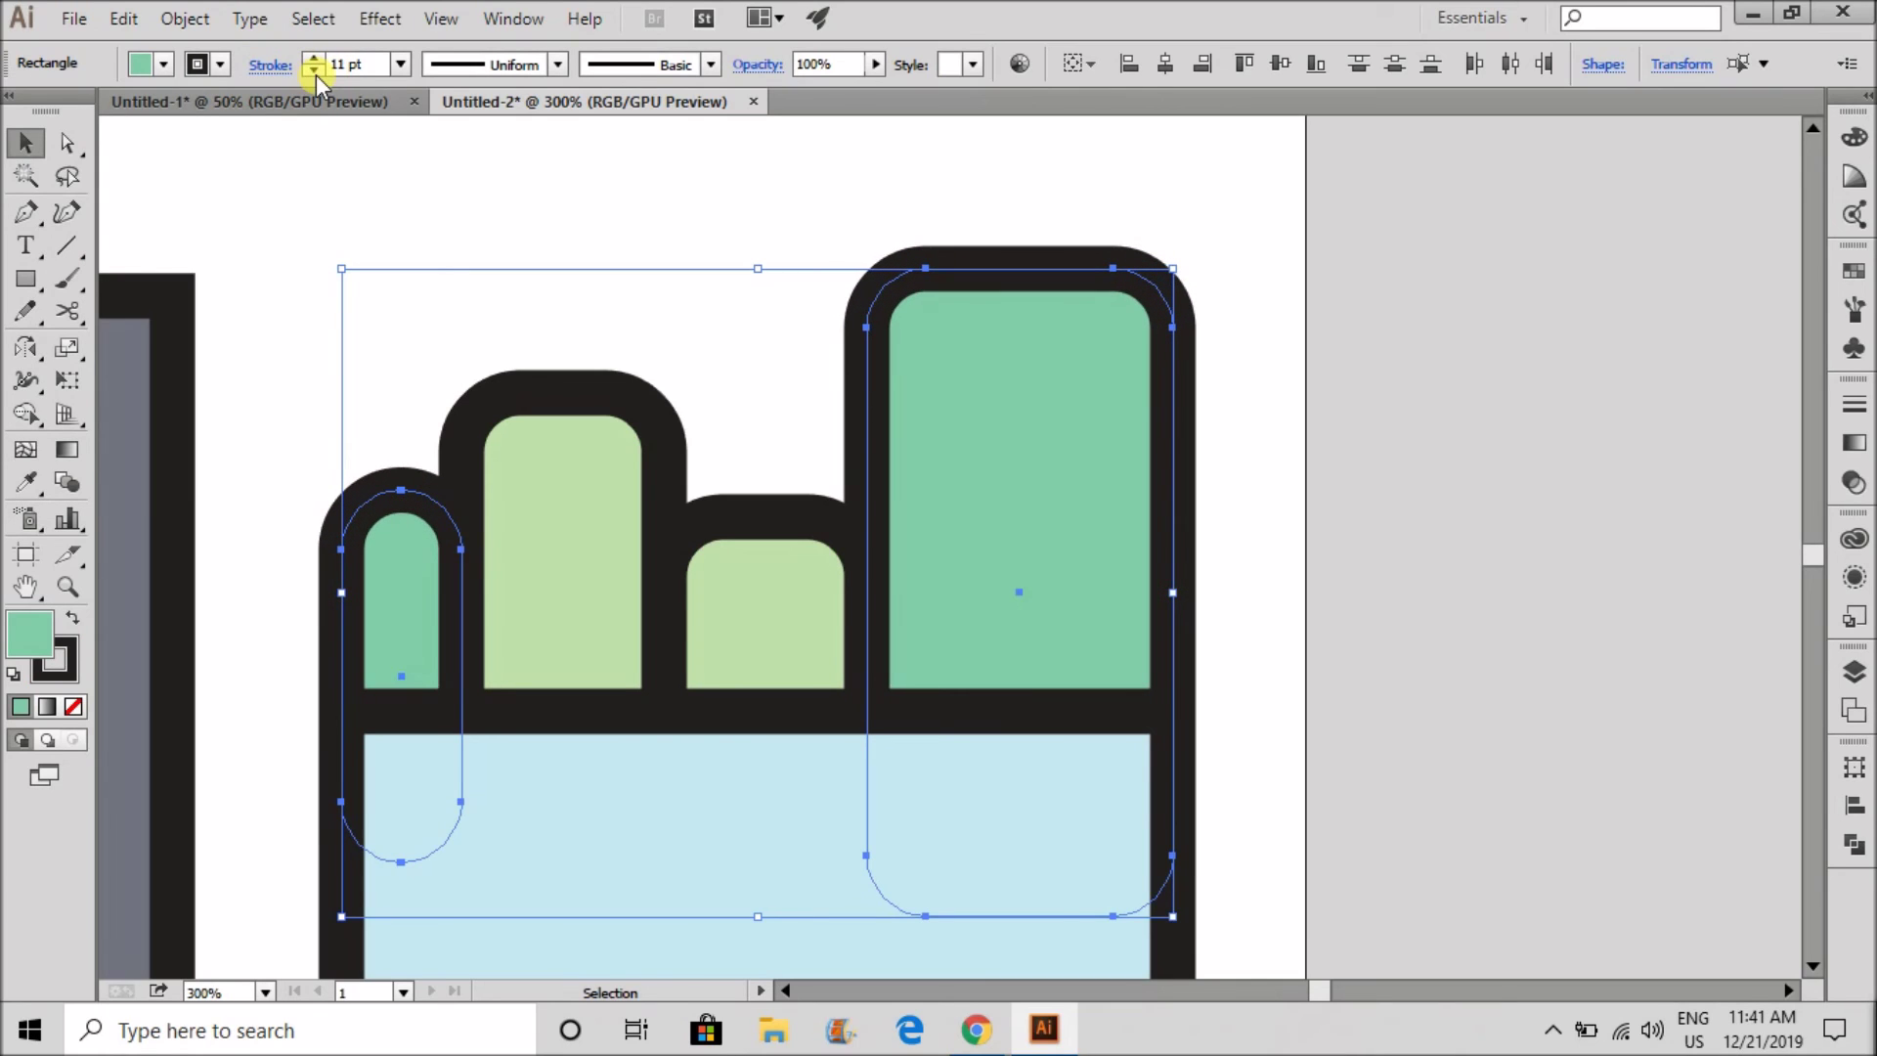
click(571, 274)
- Copy the monitor's frame and screen above the monitor and widen the copy until its inner panel is about 430 pt wide
scroll(569, 285, down, 7)
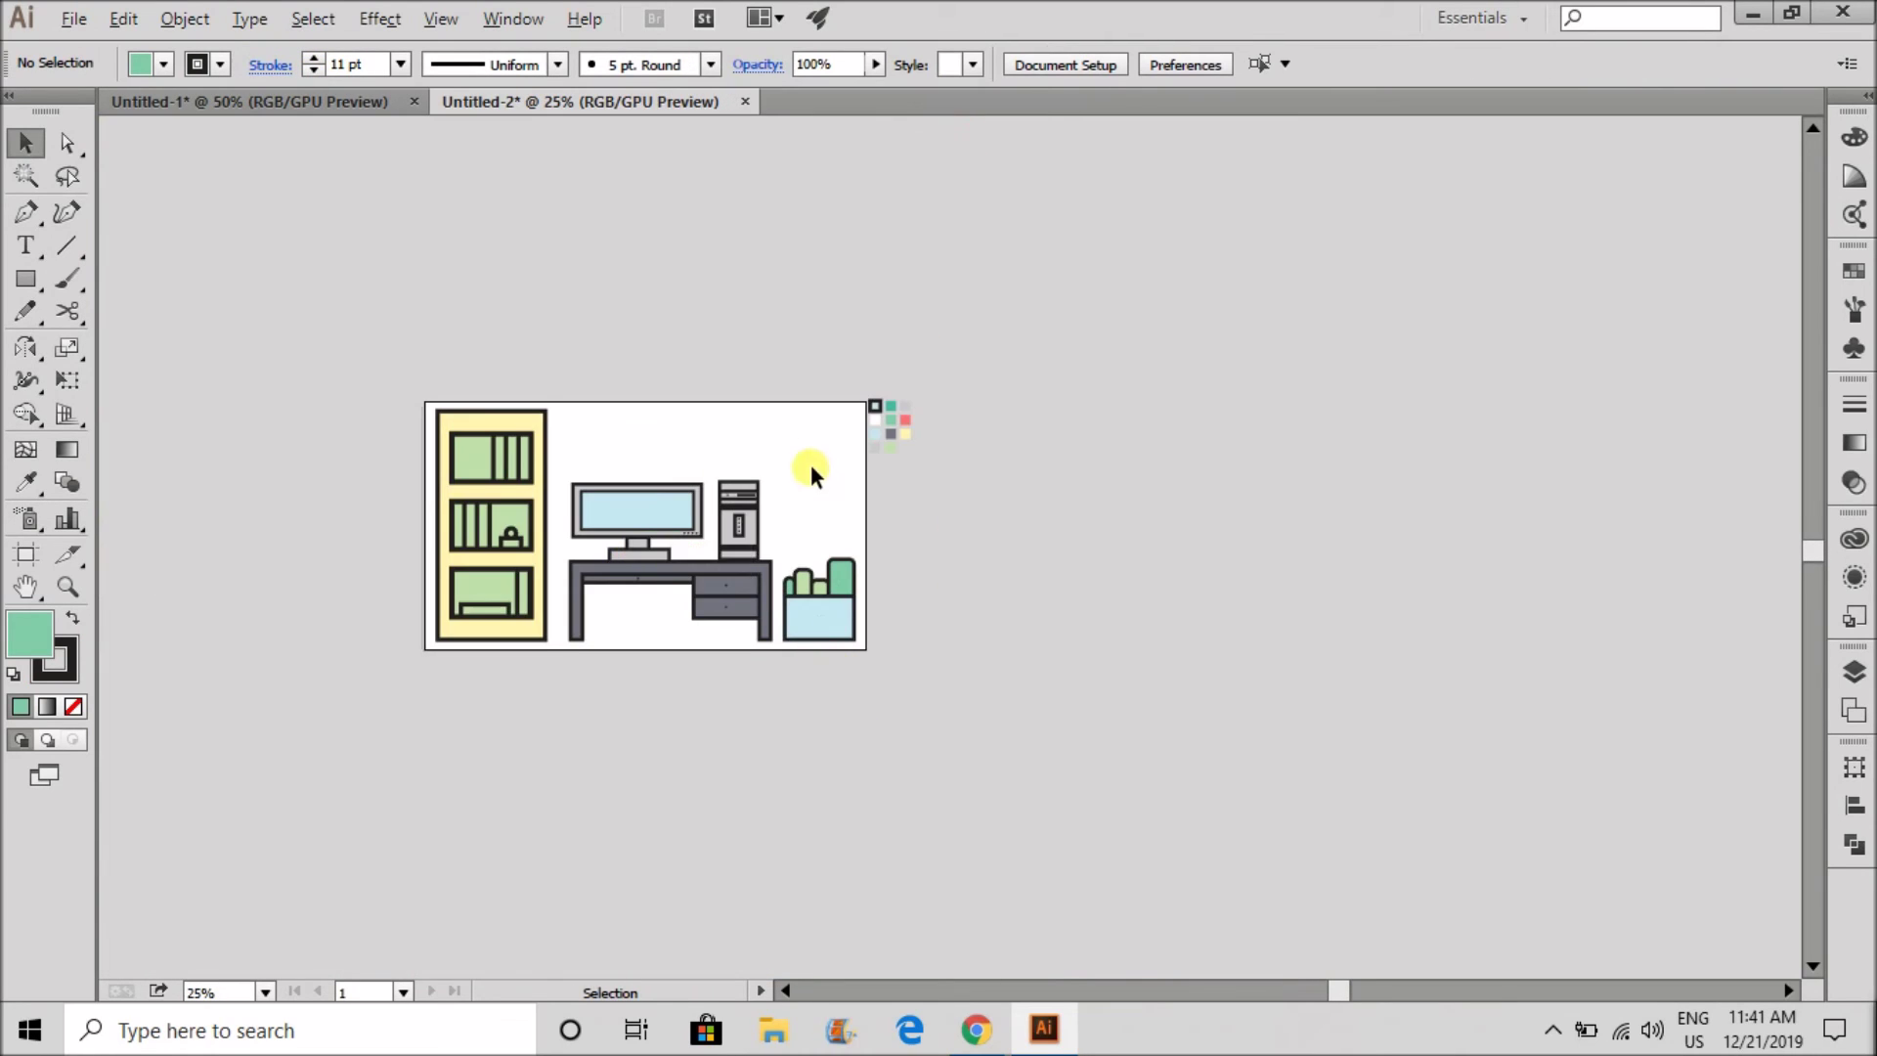
scroll(543, 451, up, 4)
click(625, 667)
drag(601, 631, 679, 358)
drag(941, 418, 950, 419)
click(796, 273)
scroll(703, 466, down, 2)
scroll(636, 460, up, 2)
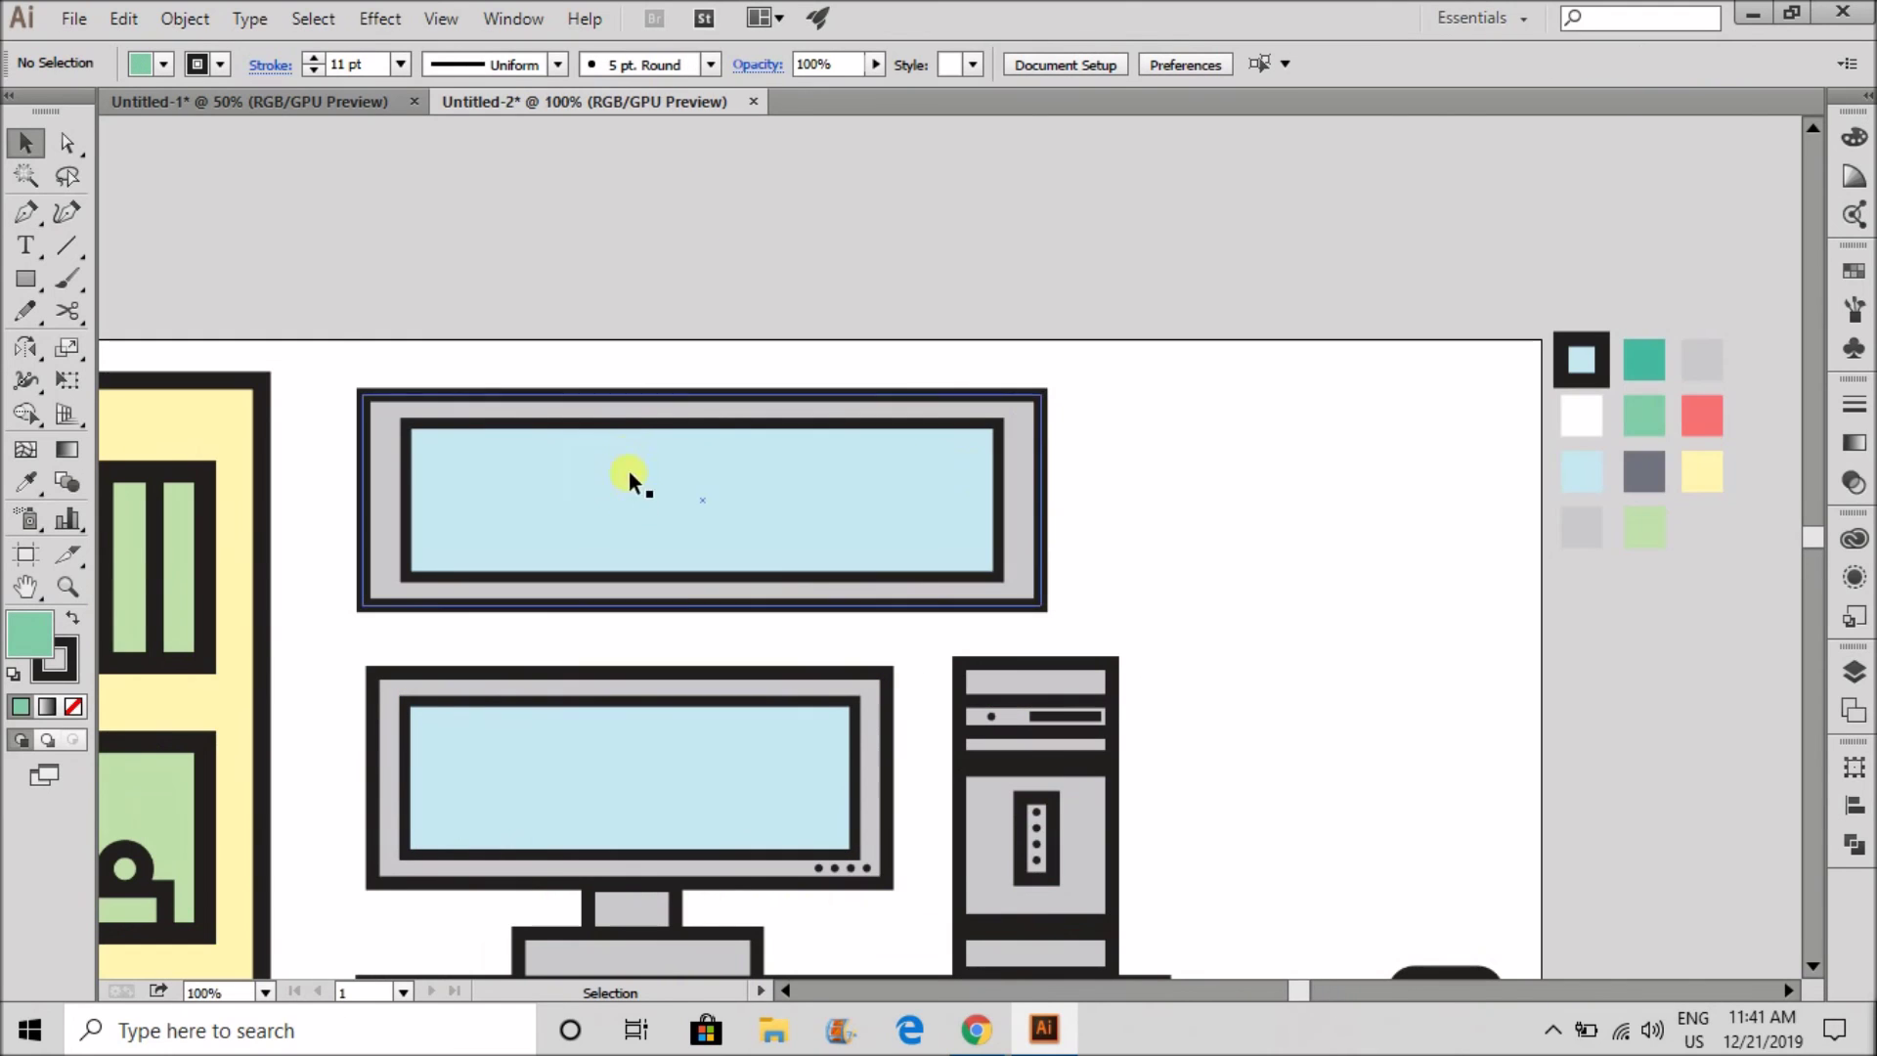
- Duplicate the wide frame's blue panel in place and shorten the duplicate to an upper strip about 31 pt high
scroll(624, 574, up, 2)
click(626, 585)
key(ctrl+c)
key(ctrl+f)
drag(779, 590, 780, 437)
key(ctrl+z)
drag(779, 589, 810, 369)
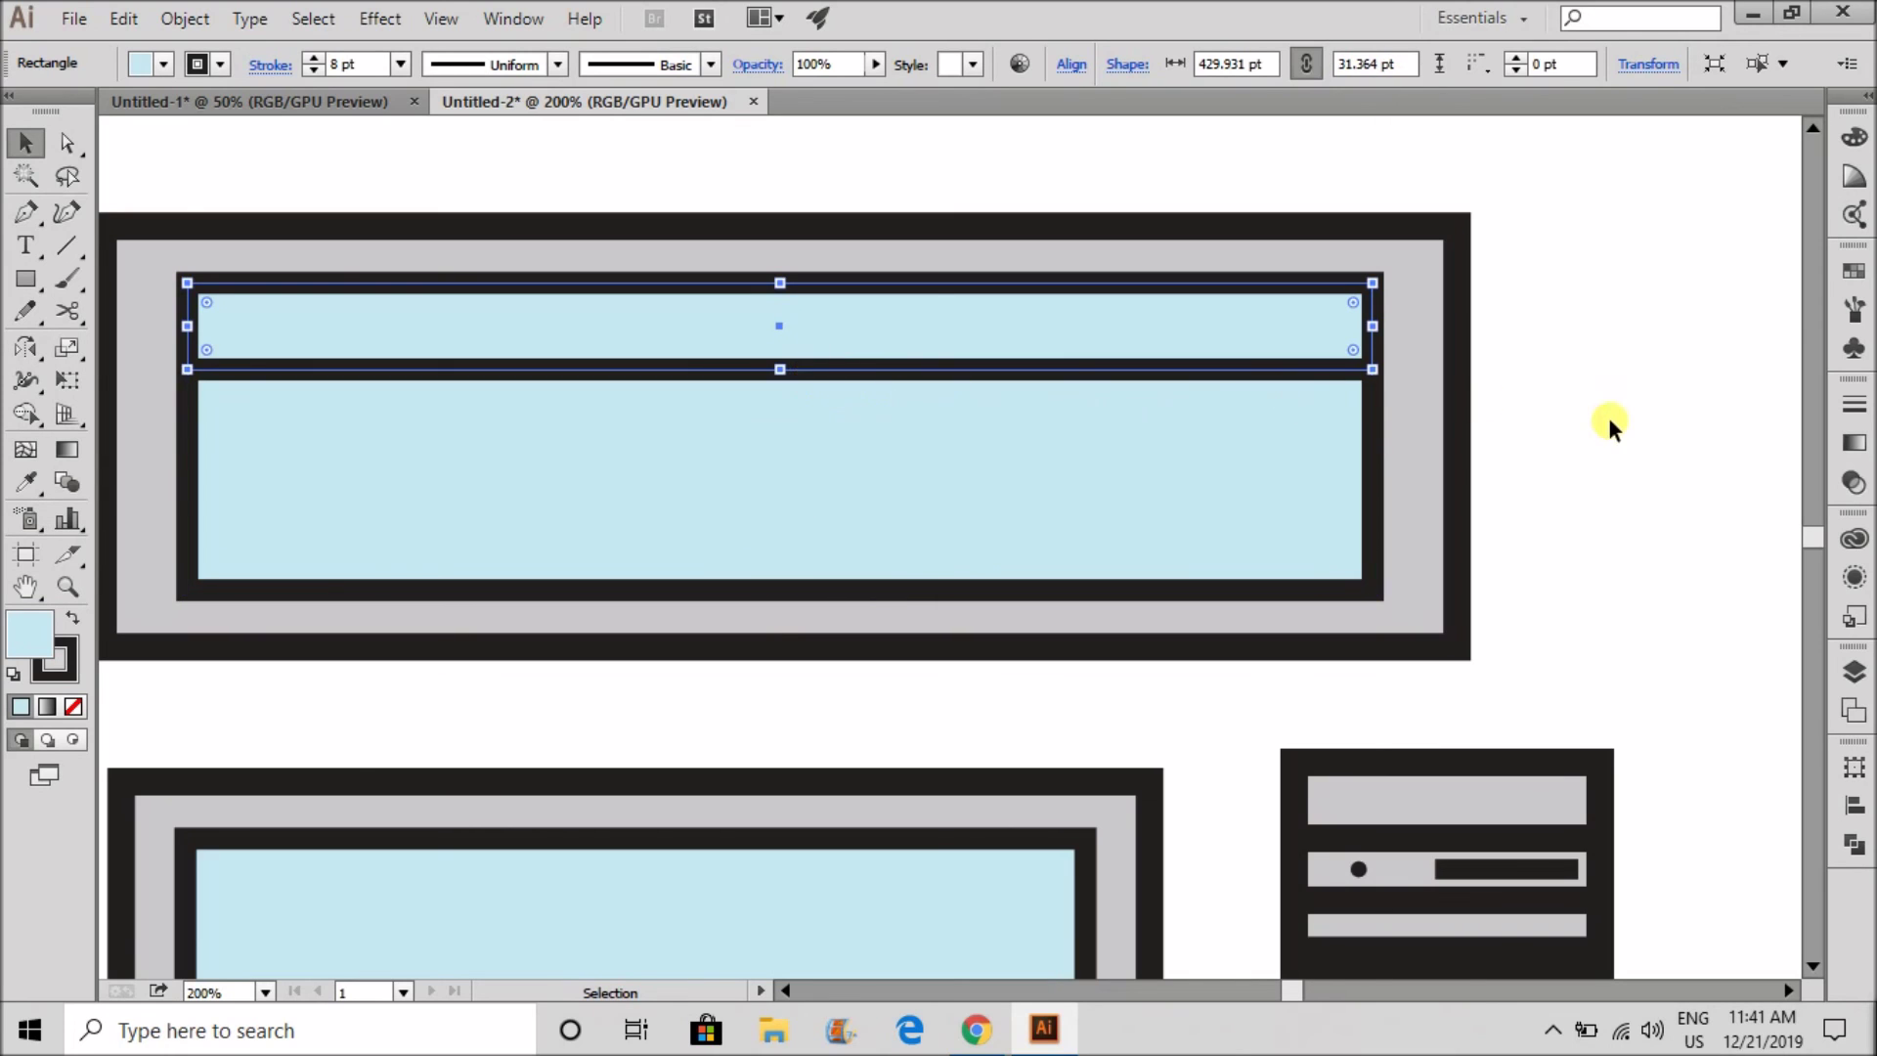
click(1598, 415)
- Draw a short vertical 8 pt line down from the middle of the wide frame's horizontal divider
scroll(1016, 420, down, 2)
scroll(890, 417, up, 4)
key(p)
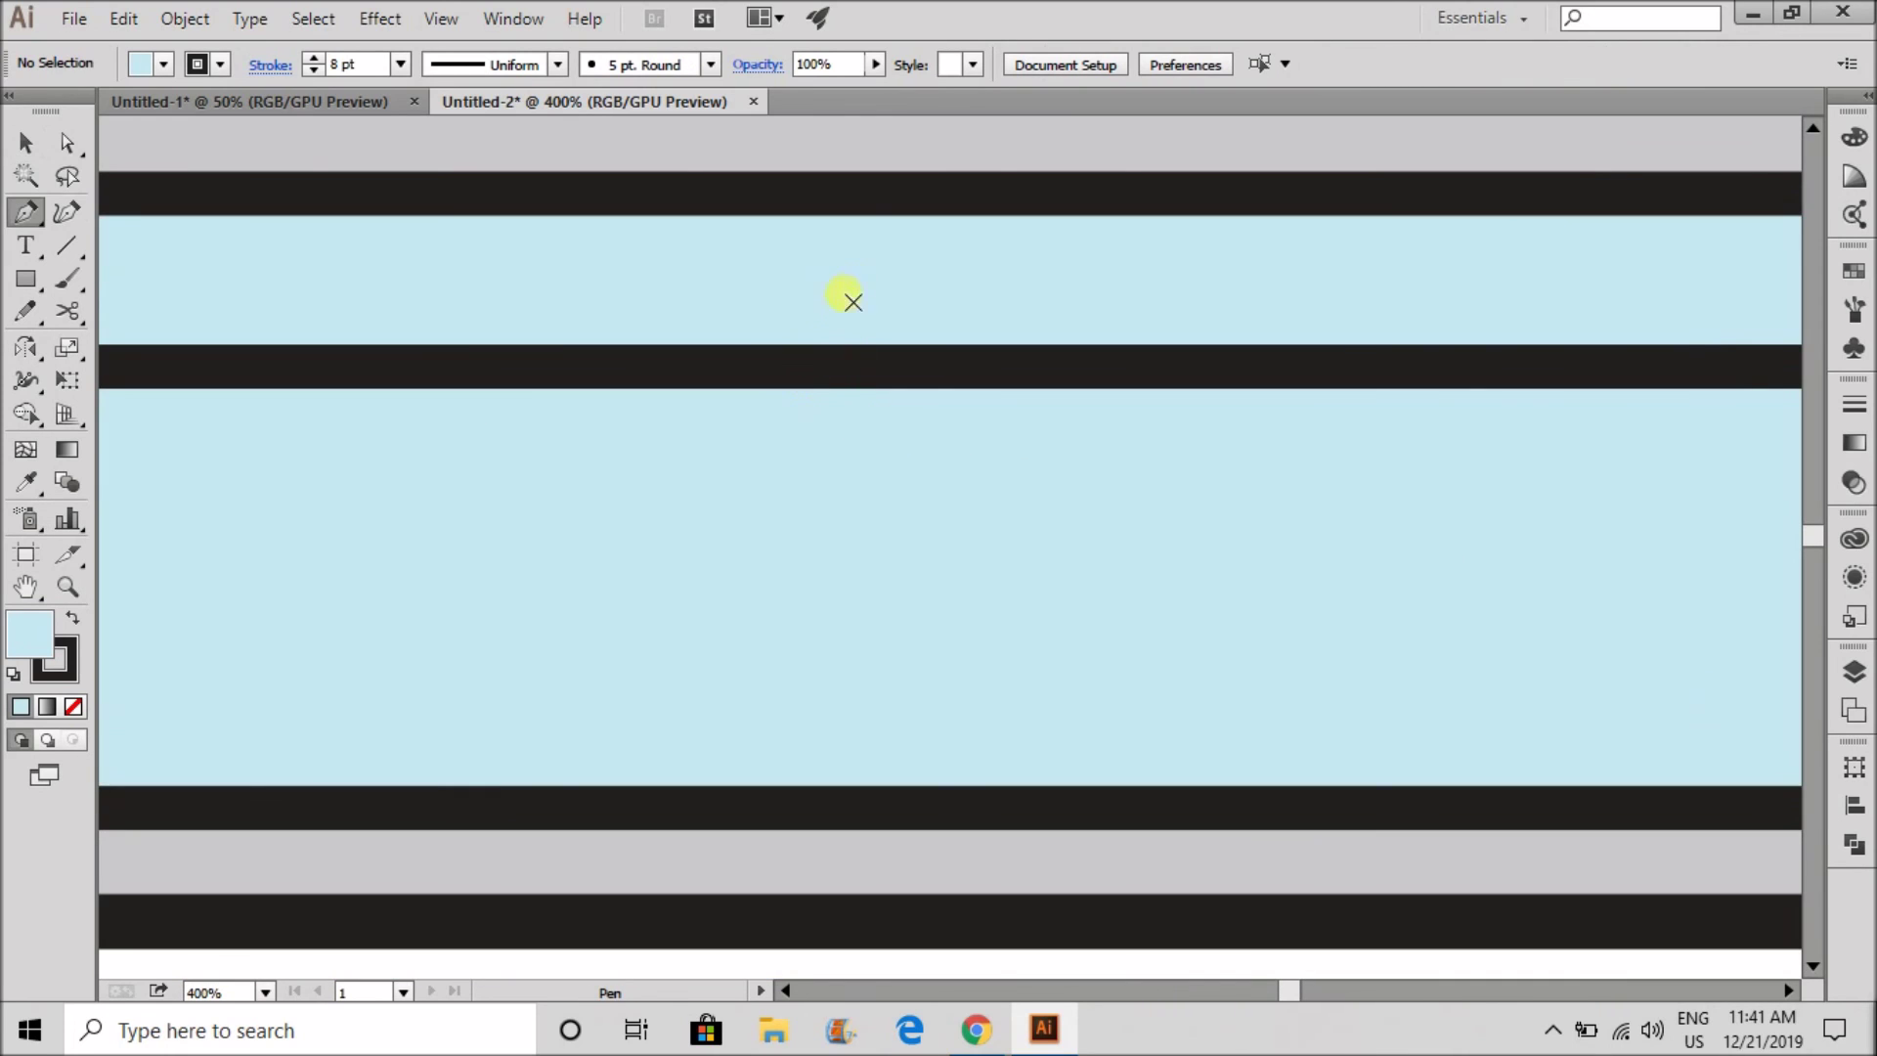
drag(861, 368, 862, 433)
click(861, 511)
click(25, 143)
key(l)
key(ctrl+0)
key(v)
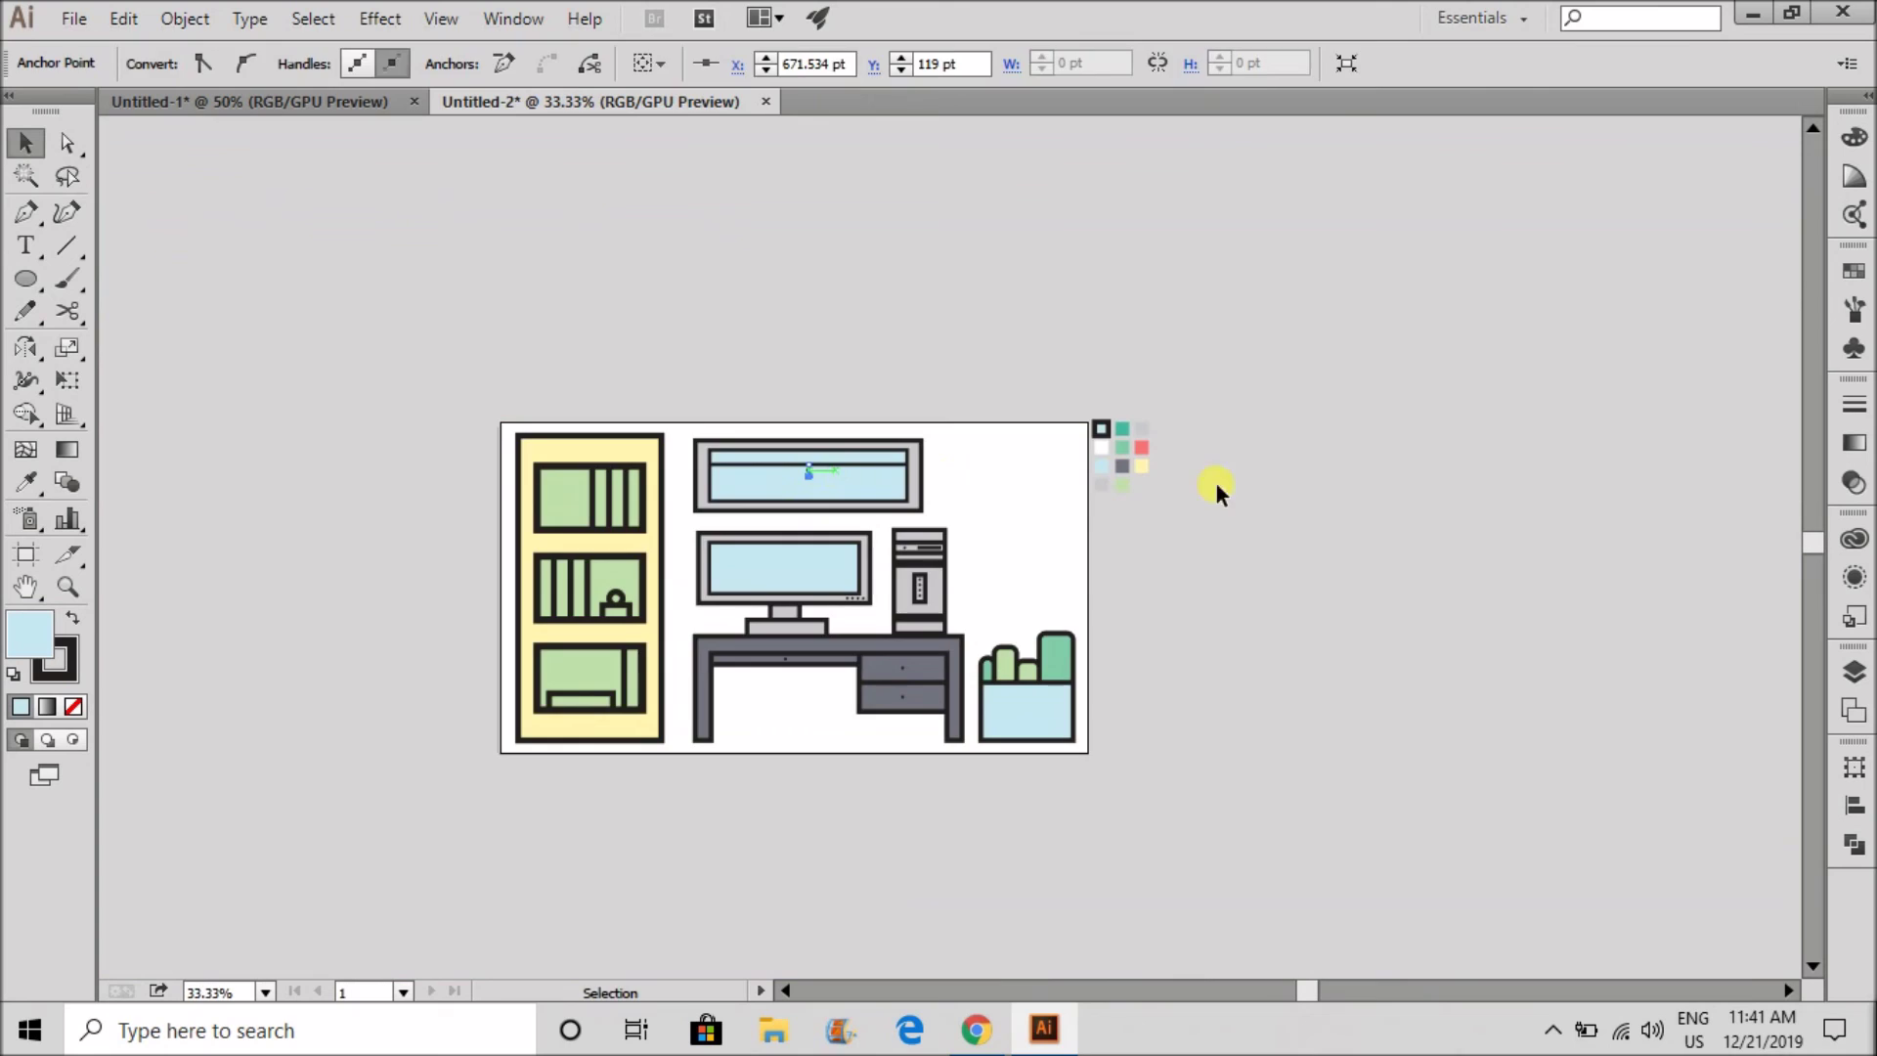
click(1215, 490)
- Copy one of the dark dots onto the lower end of the short vertical line and deselect it
key(ctrl+1)
drag(1185, 714, 839, 437)
scroll(888, 422, up, 7)
scroll(838, 460, down, 7)
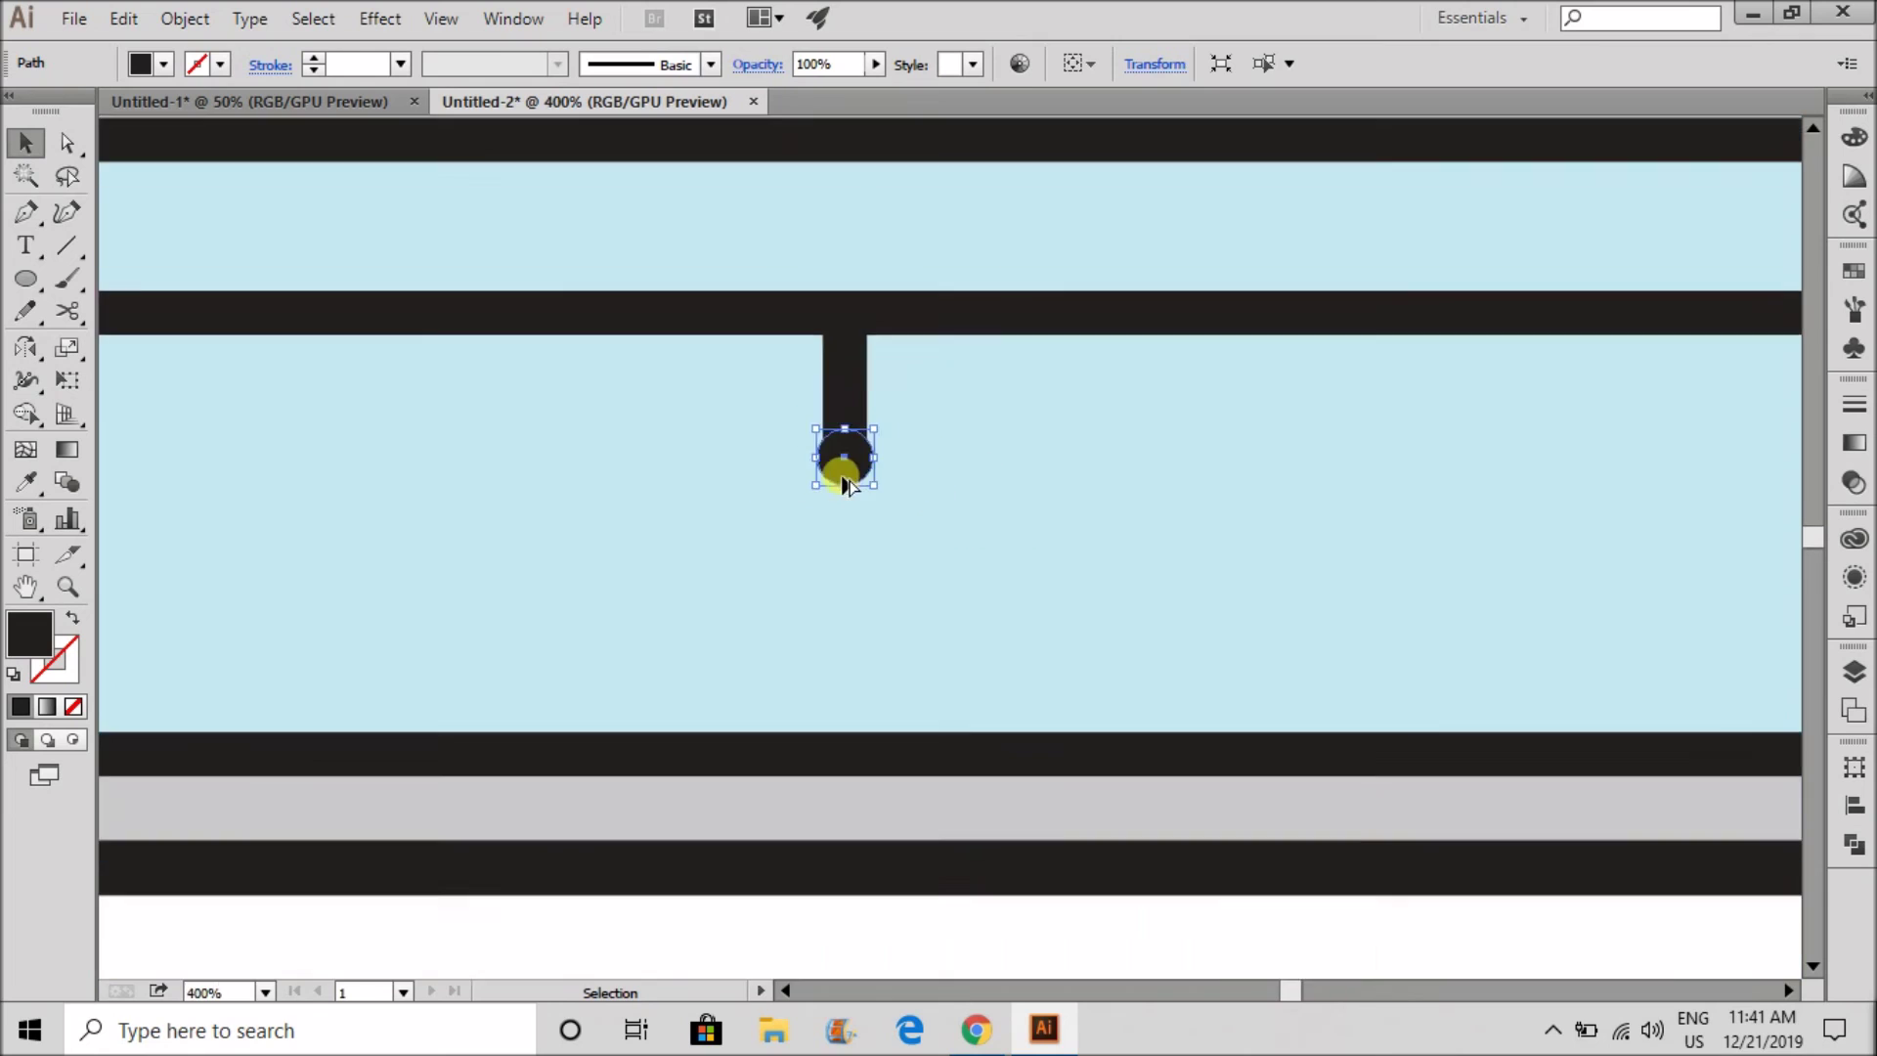
click(1480, 535)
scroll(607, 333, down, 4)
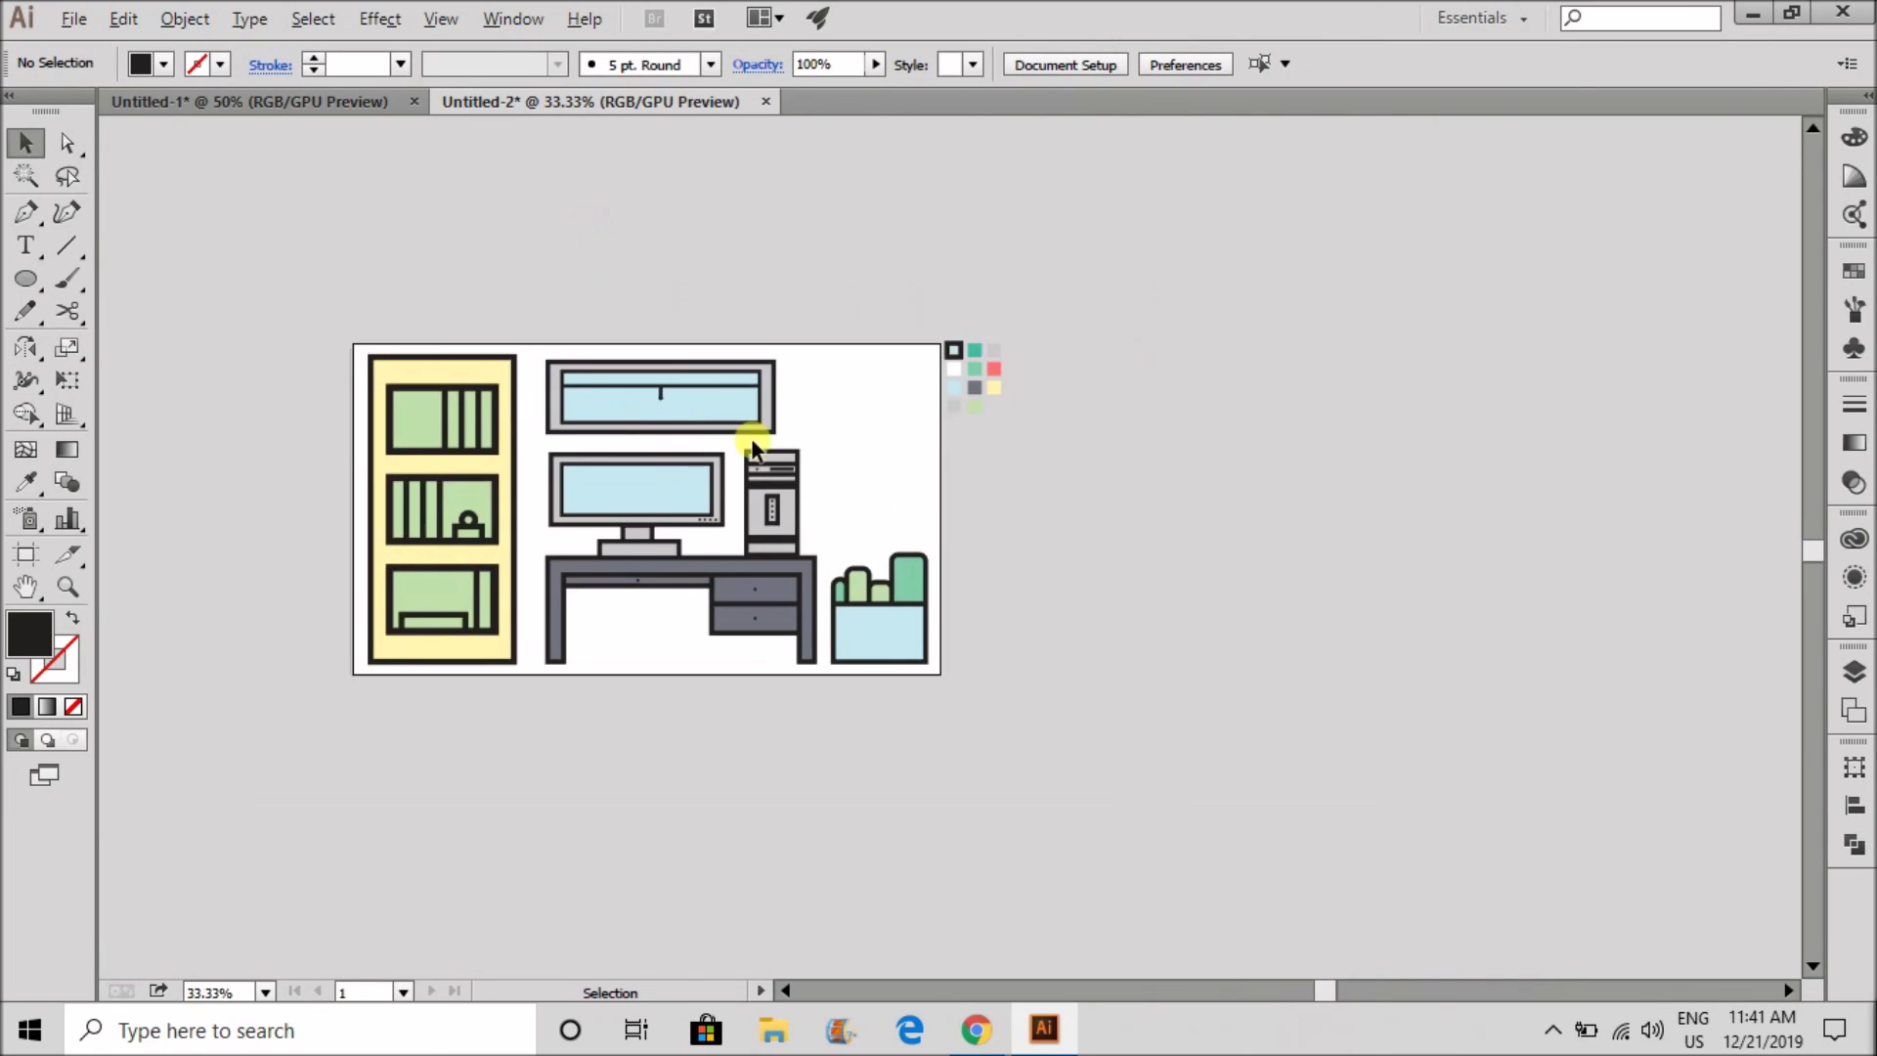
- Copy the wide window, rotate the copy upright and place it above the box of green shapes
scroll(754, 440, up, 2)
drag(769, 430, 431, 260)
drag(682, 391, 1079, 462)
drag(1093, 352, 895, 517)
drag(868, 430, 884, 506)
- Widen the upright window by moving its right-side anchor points right in ten large nudges, and deselect it
key(a)
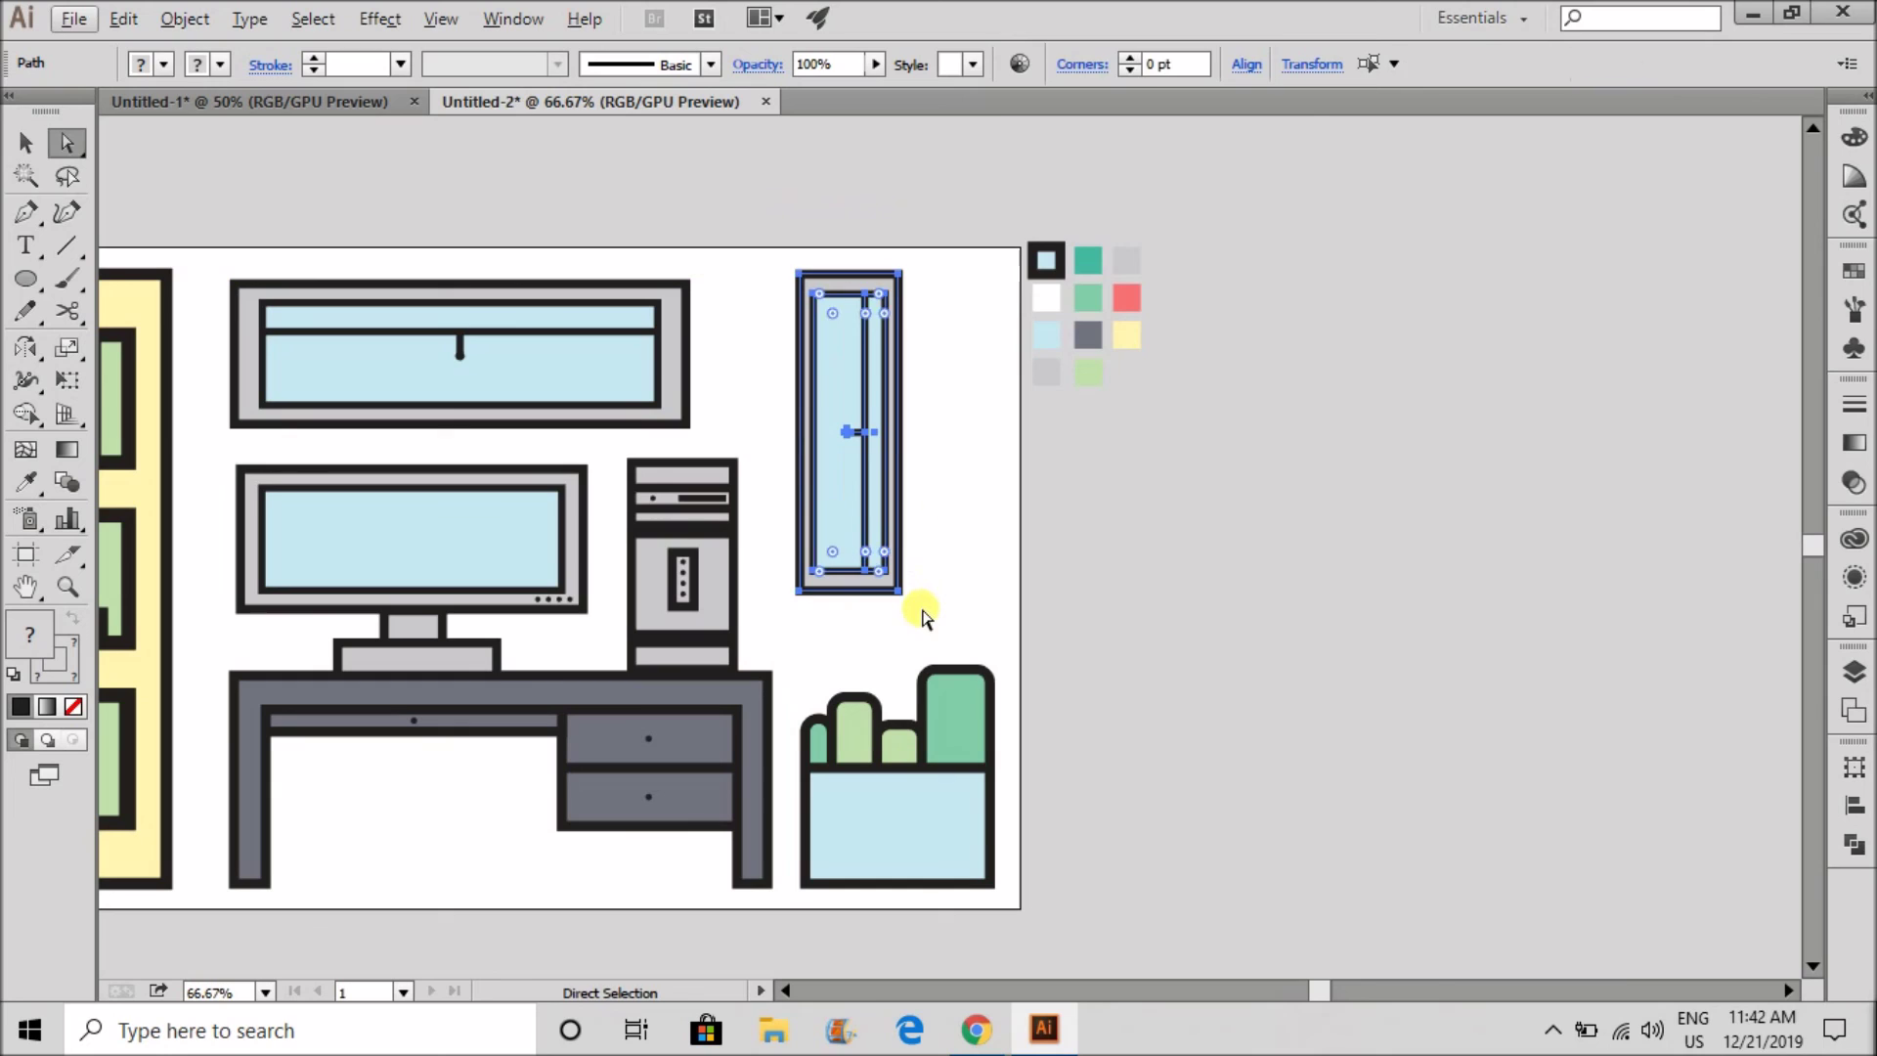
drag(924, 599, 834, 251)
scroll(863, 451, up, 1)
scroll(862, 452, up, 1)
key(shift+Right)
key(shift+Right)
key(shift+Right)
key(shift+Right)
key(shift+Right)
key(shift+Right)
key(shift+Right)
key(shift+Right)
key(shift+Right)
key(shift+Right)
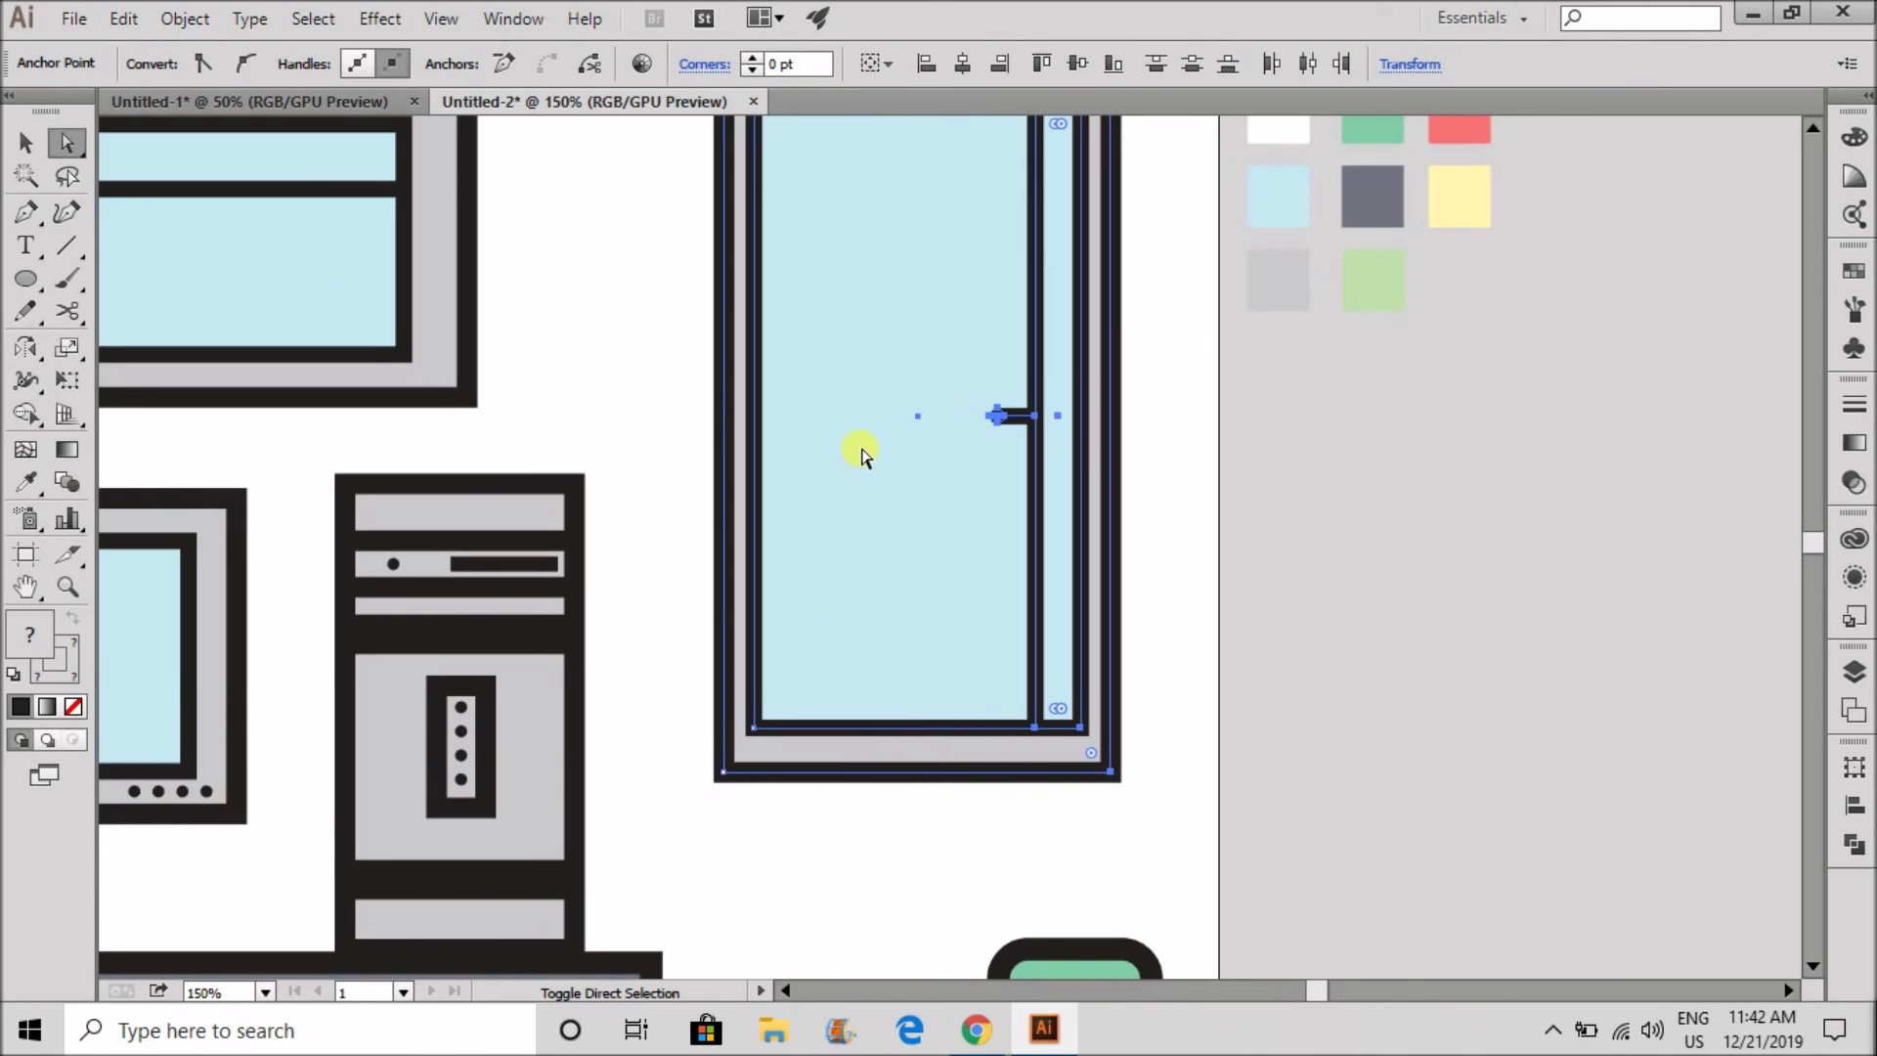
key(v)
click(1592, 629)
- Delete the colour samples beside the artboard
key(ctrl+0)
scroll(995, 448, down, 2)
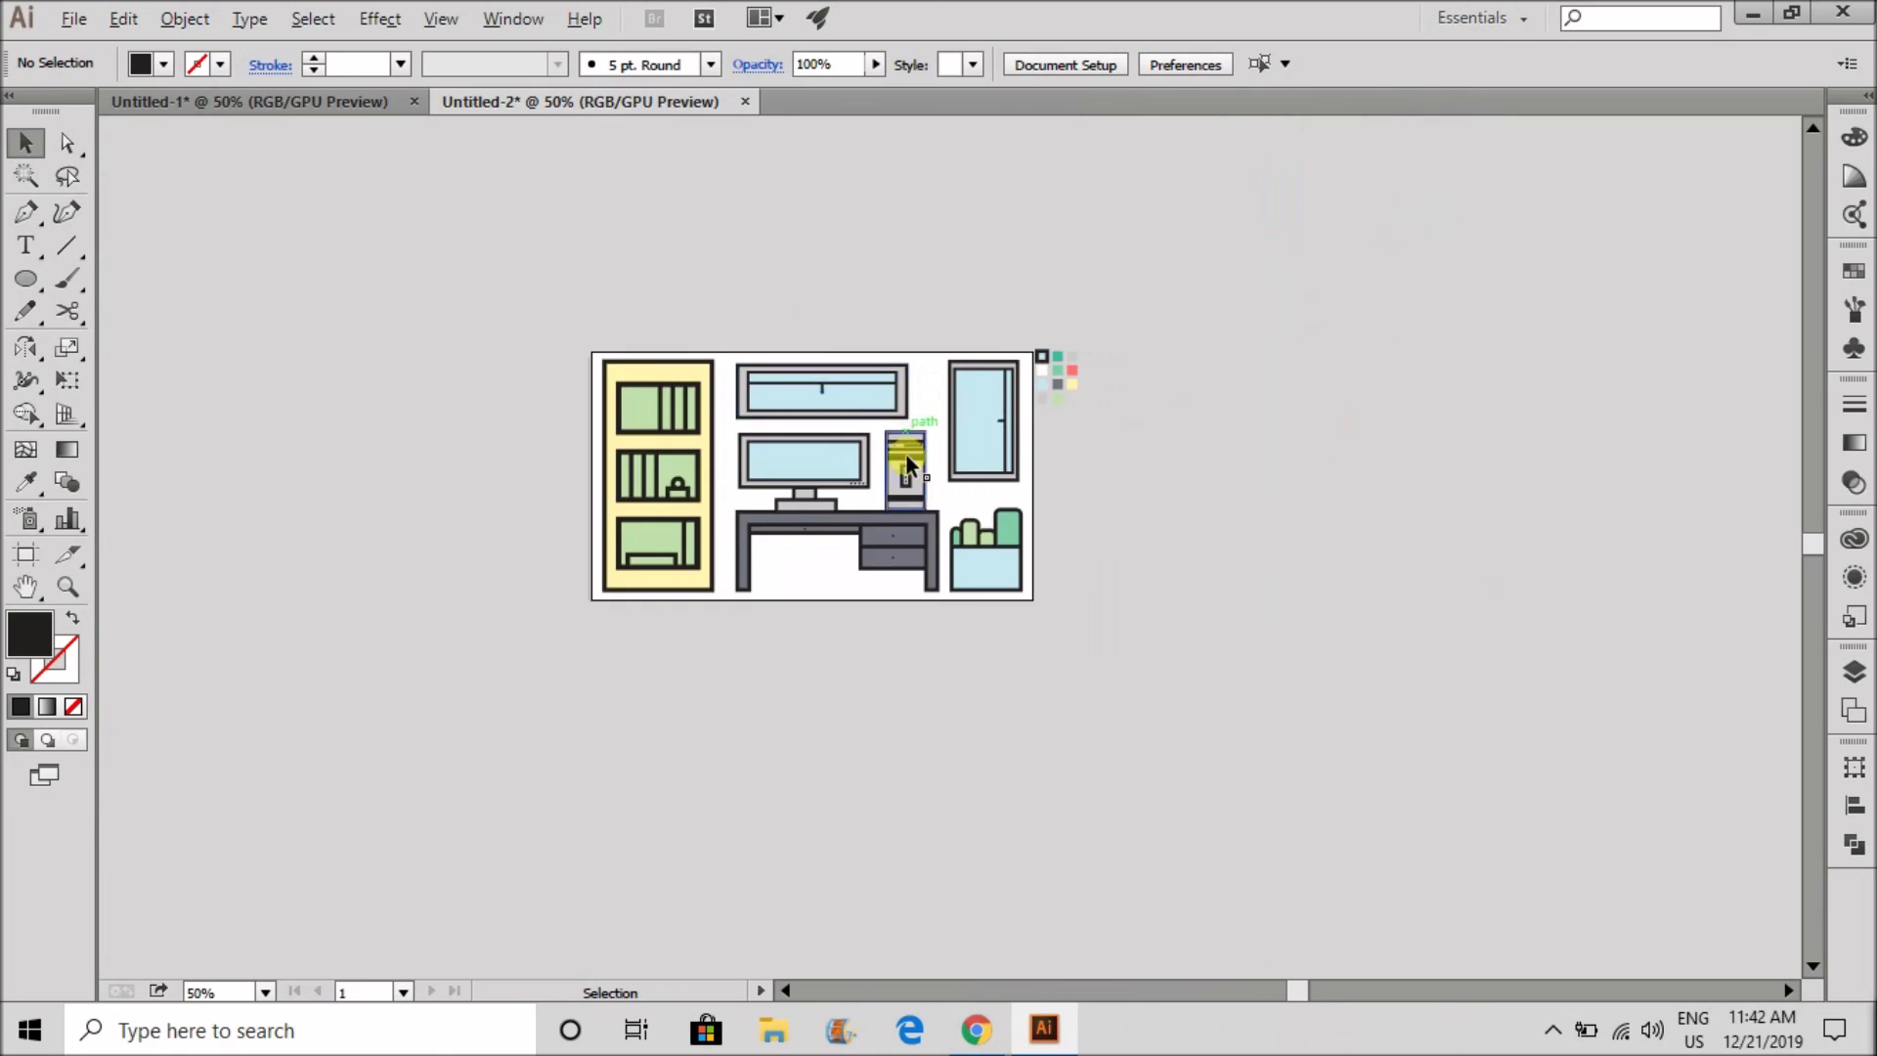
scroll(901, 406, up, 3)
scroll(989, 520, down, 3)
scroll(743, 445, up, 1)
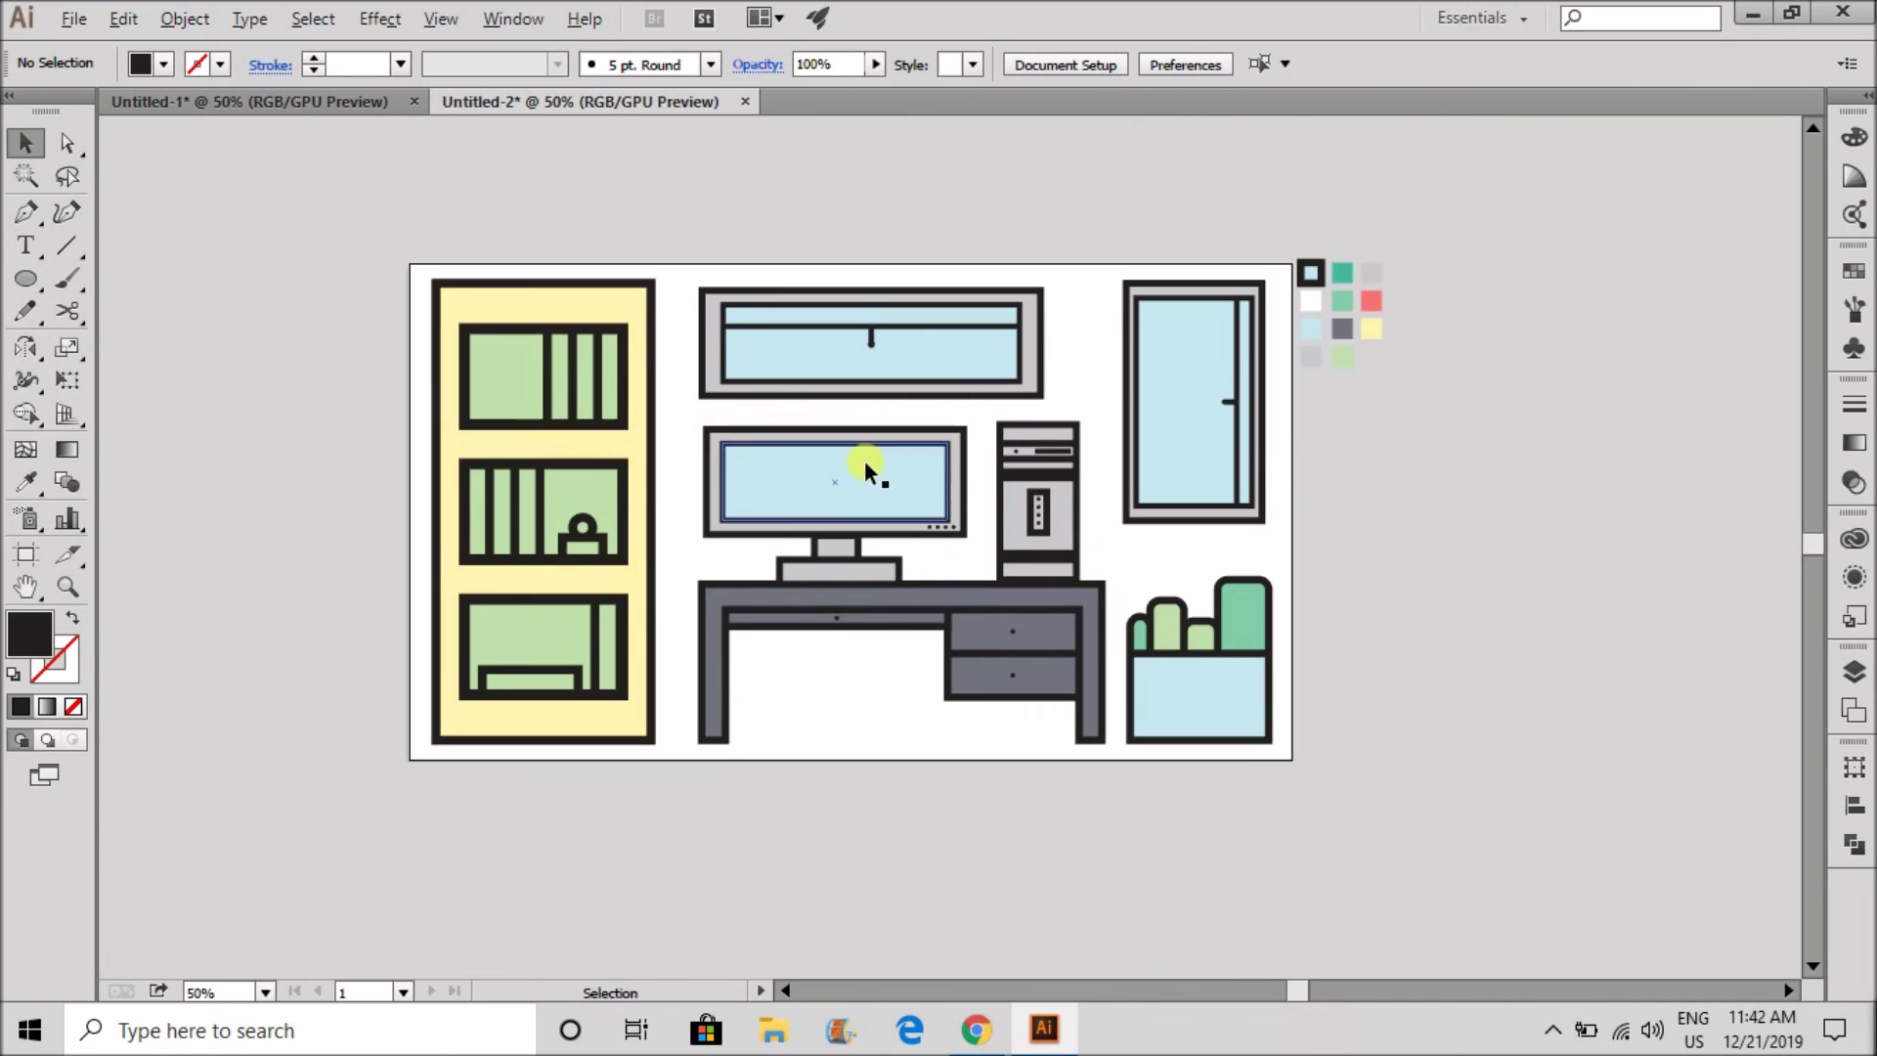
drag(1346, 301, 1297, 225)
key(Delete)
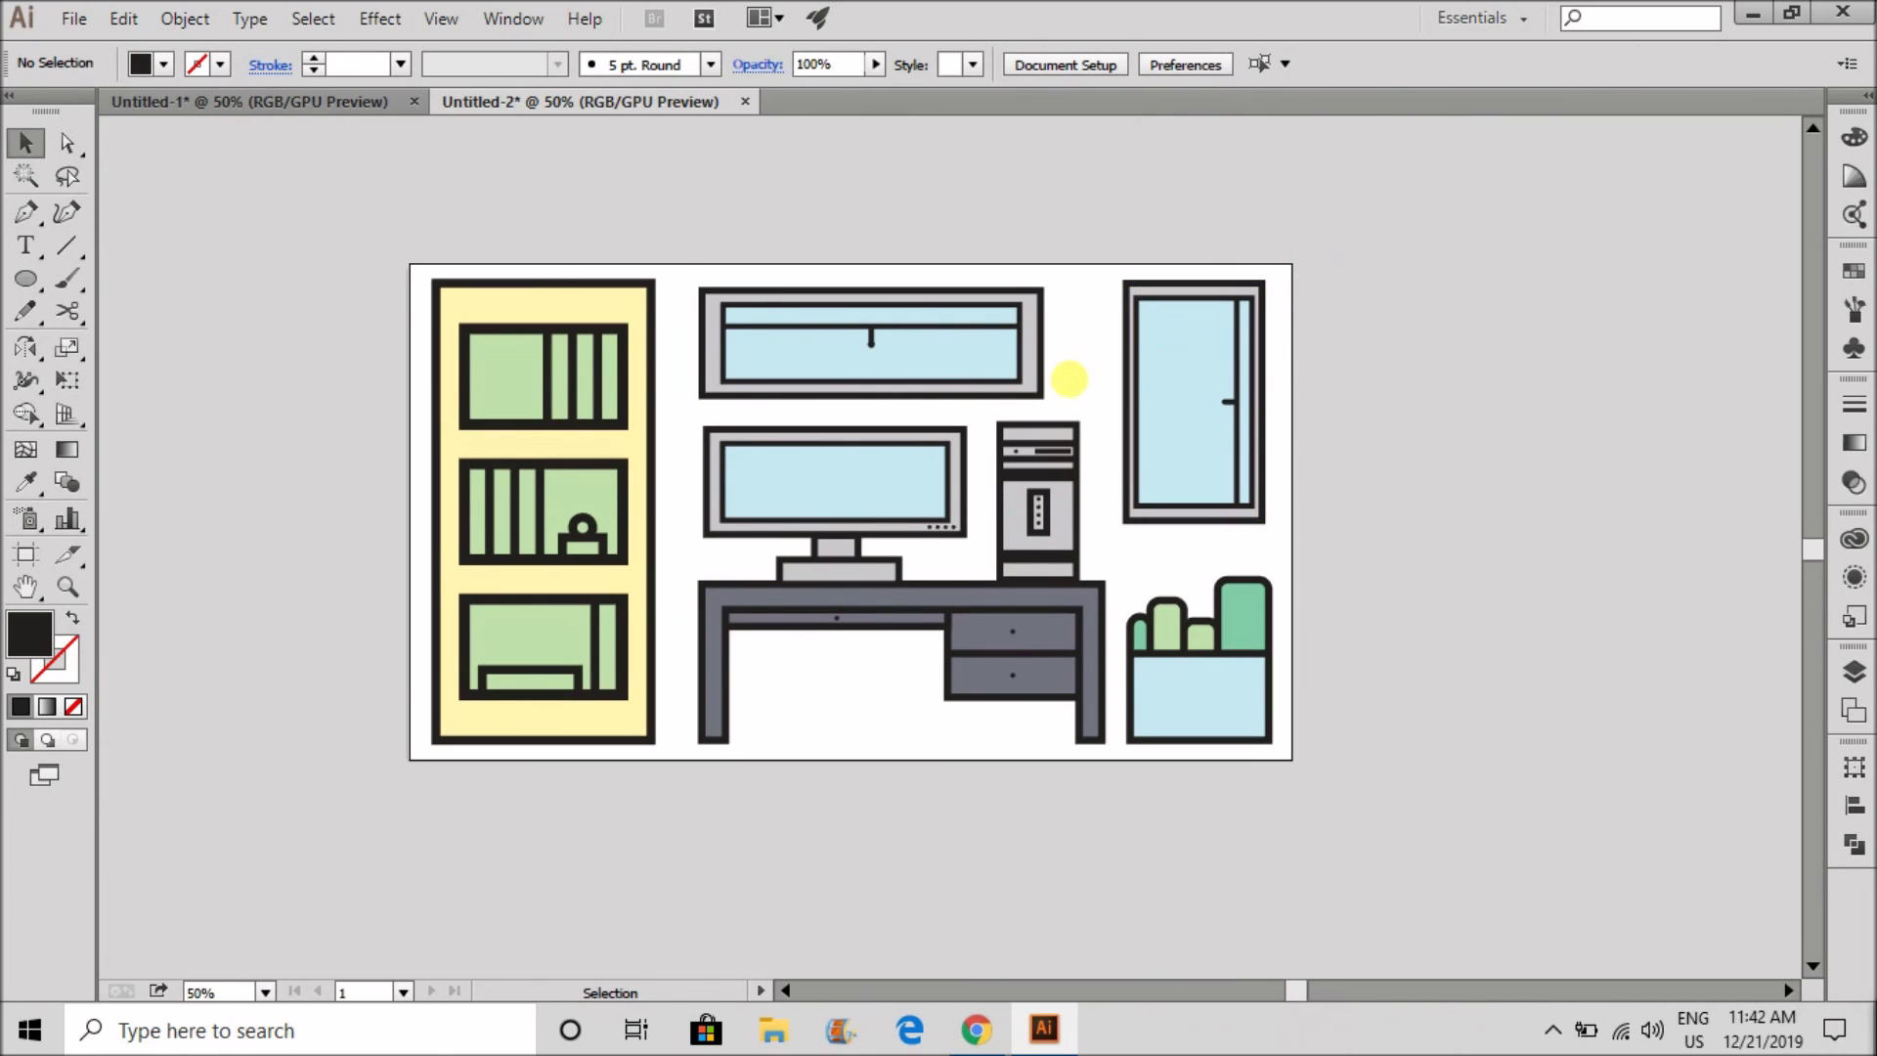
scroll(1069, 377, up, 1)
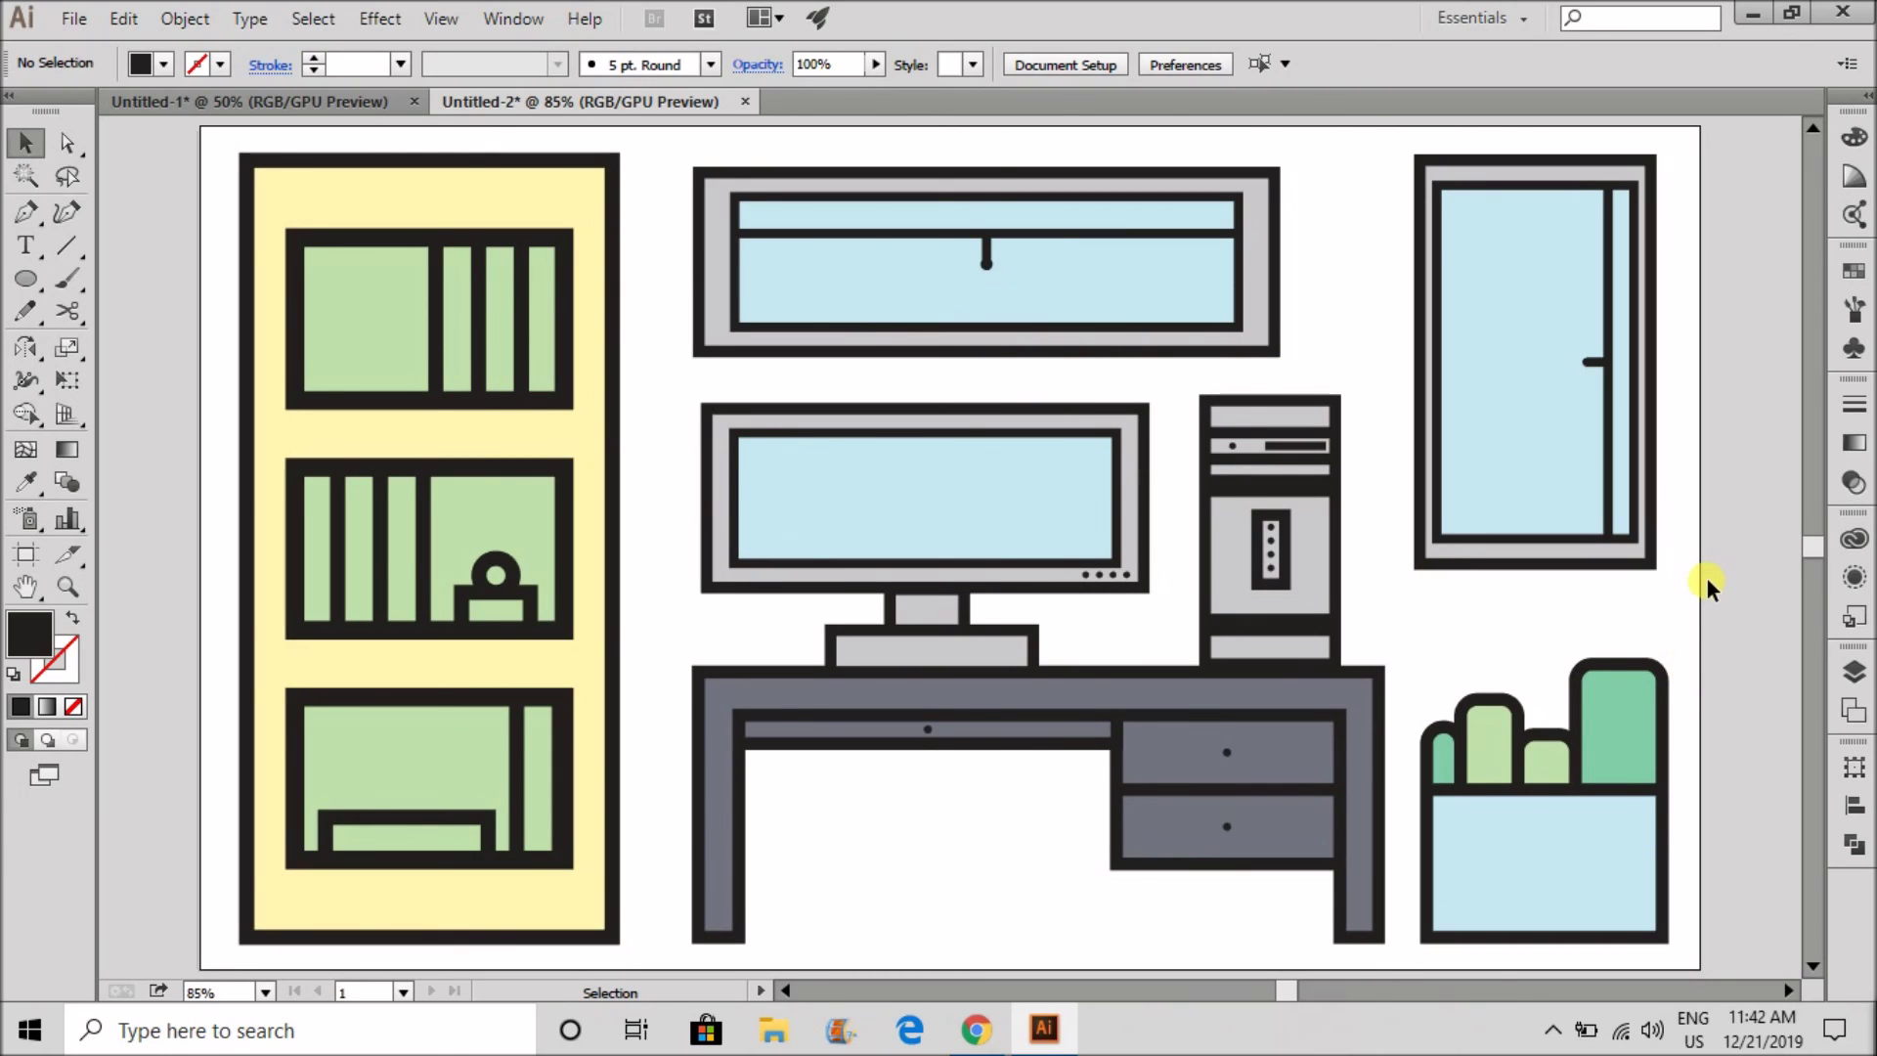
mouse_move(1863, 1036)
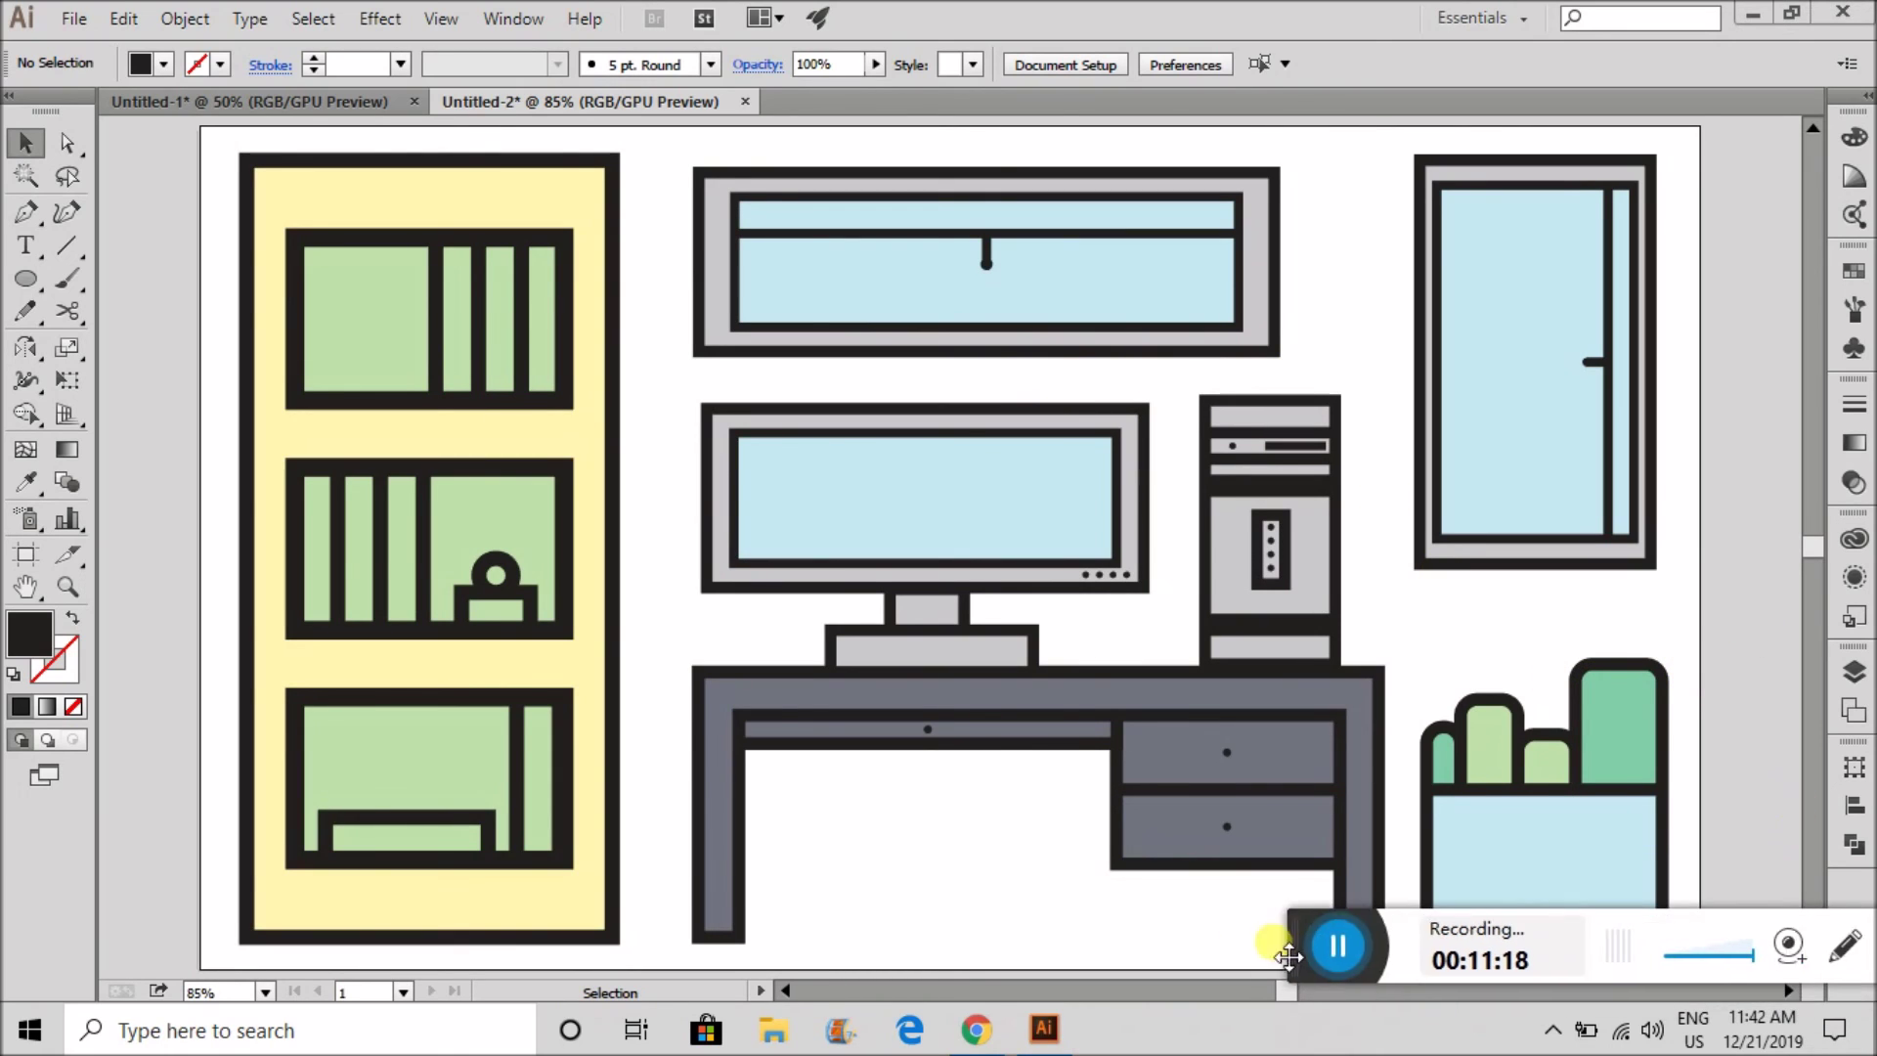